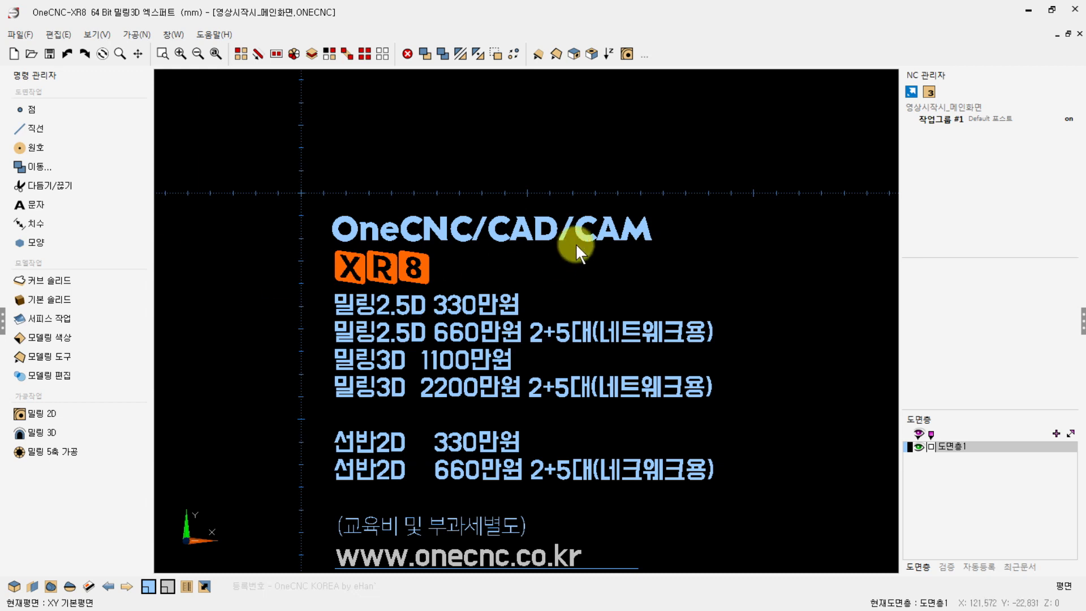
Step: Open the settings of machining group 작업그룹 #1 and select 화낙표준 포스트 as its NC post
click(649, 136)
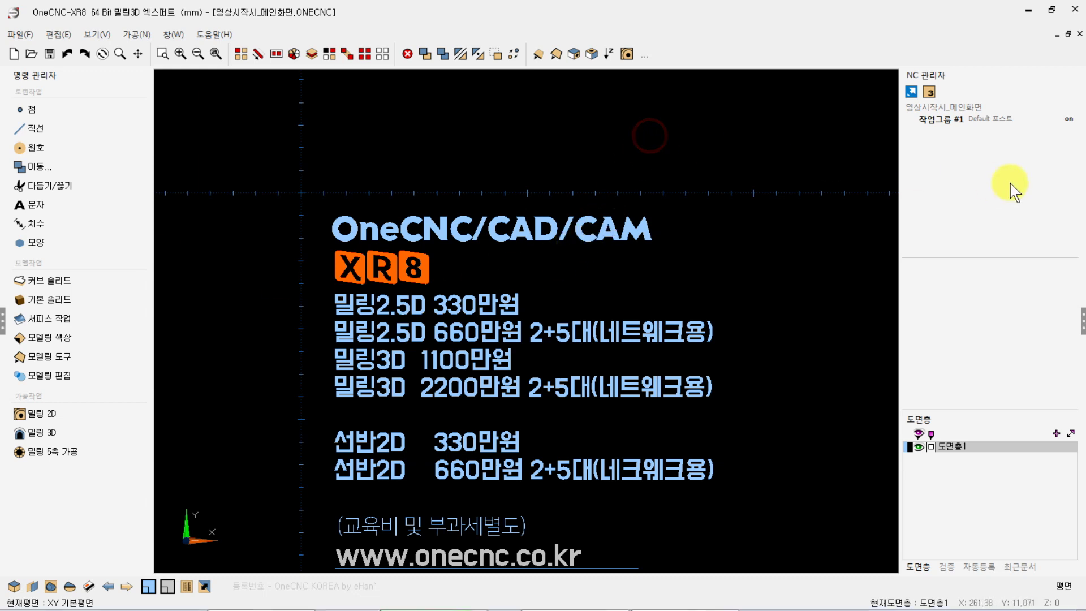
click(984, 120)
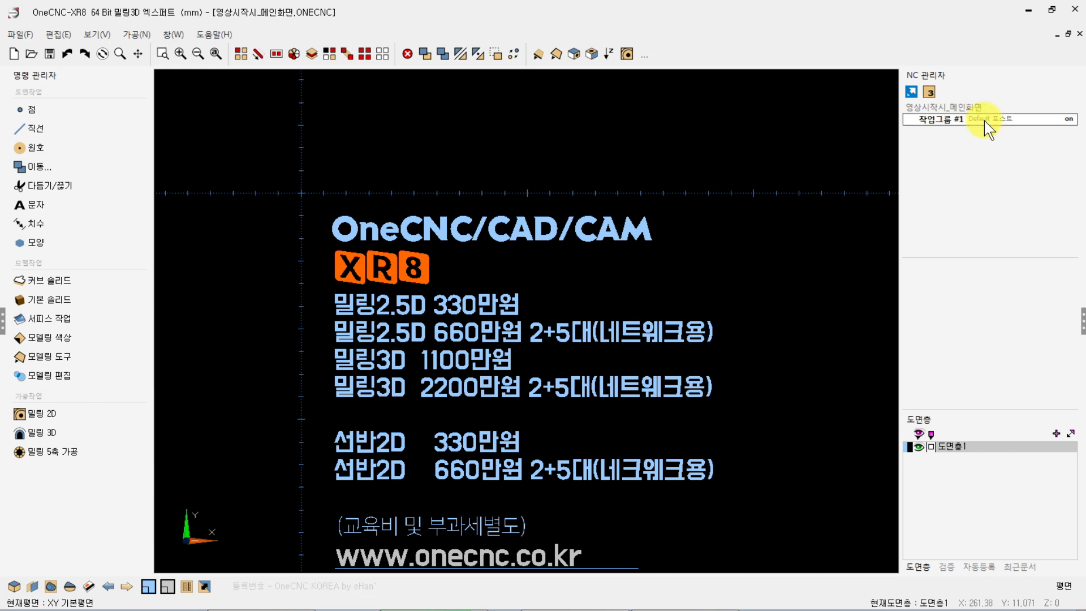
double_click(994, 122)
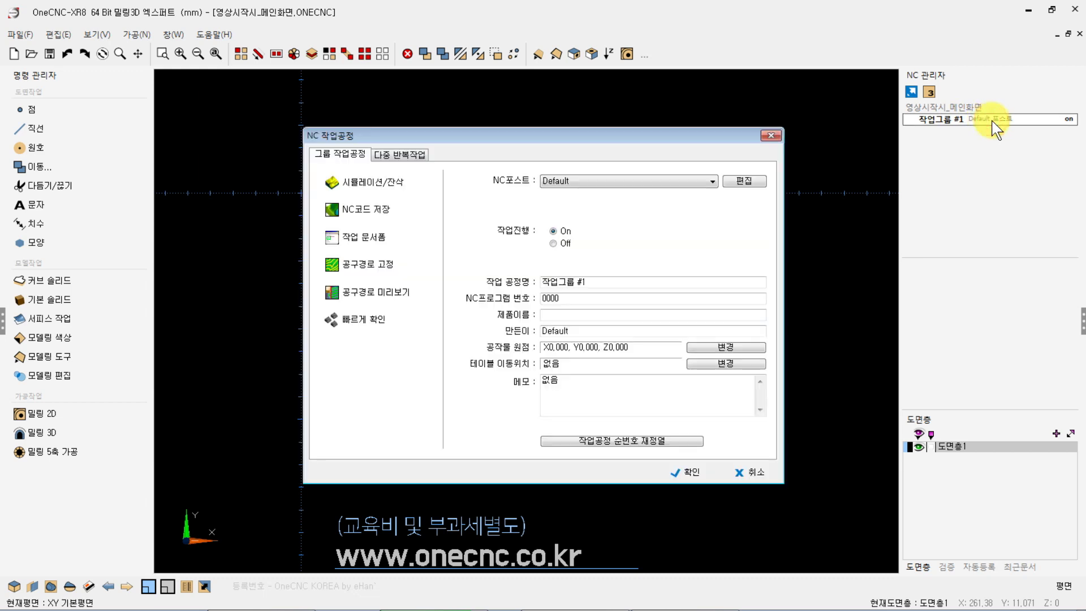
click(704, 179)
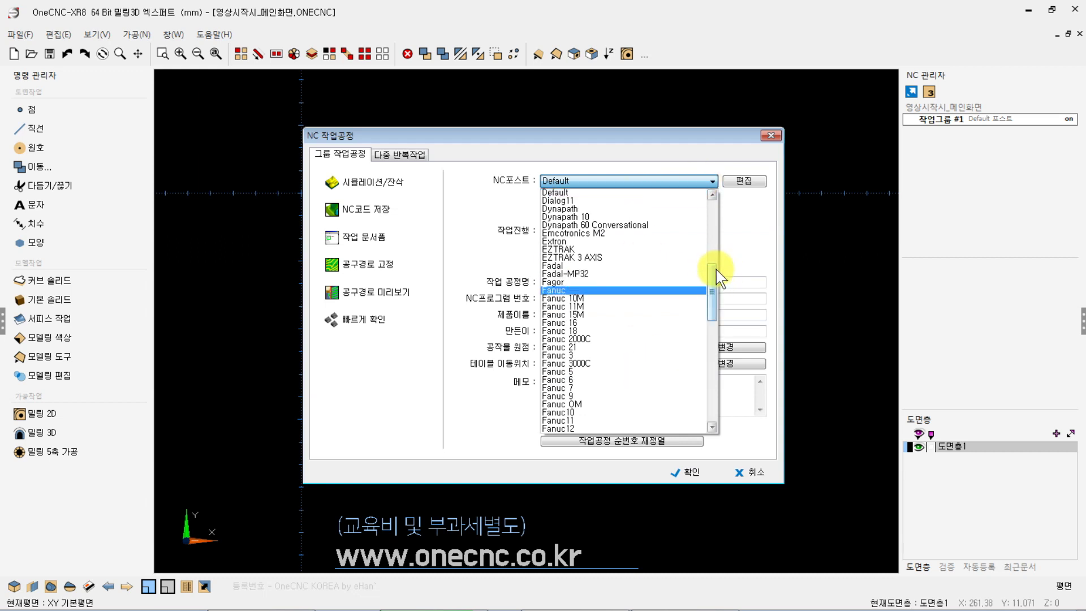
drag(712, 282, 710, 420)
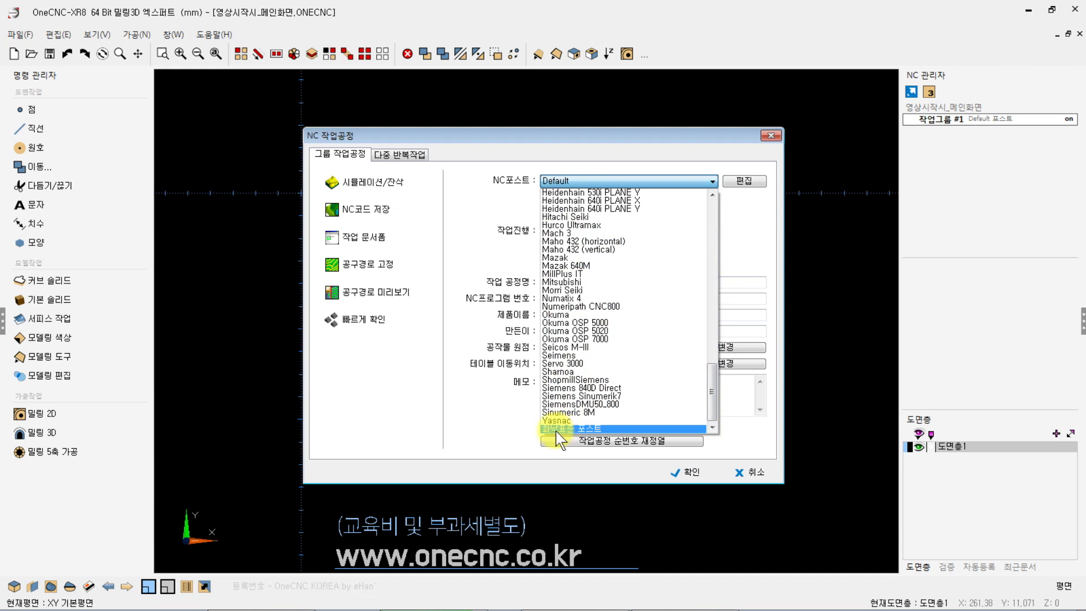
click(574, 430)
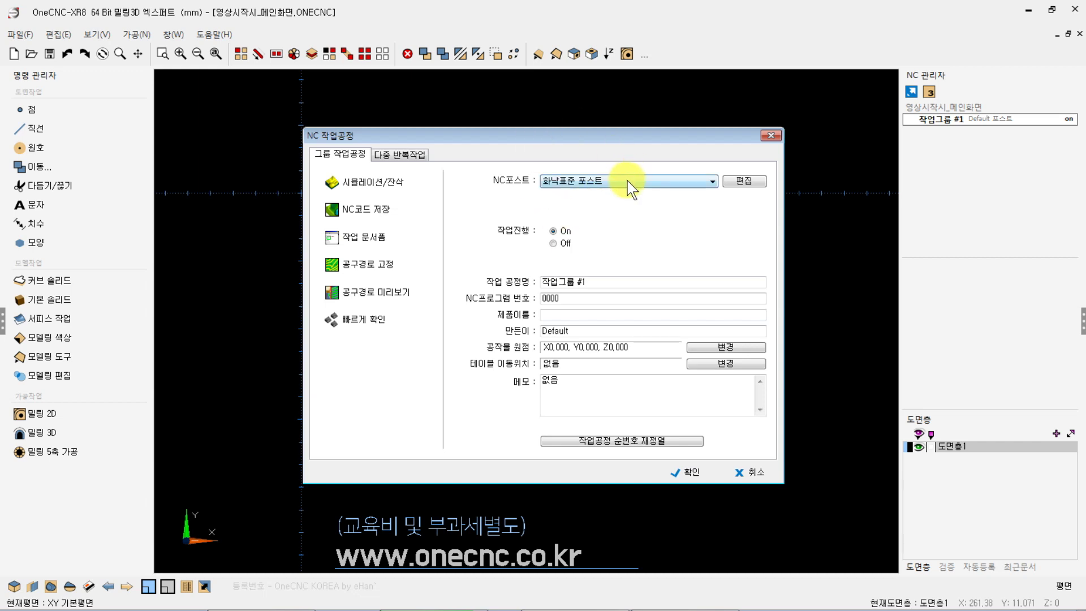
Step: Create a new NC post named 화낙15 as a copy of 화낙표준 포스트
click(755, 182)
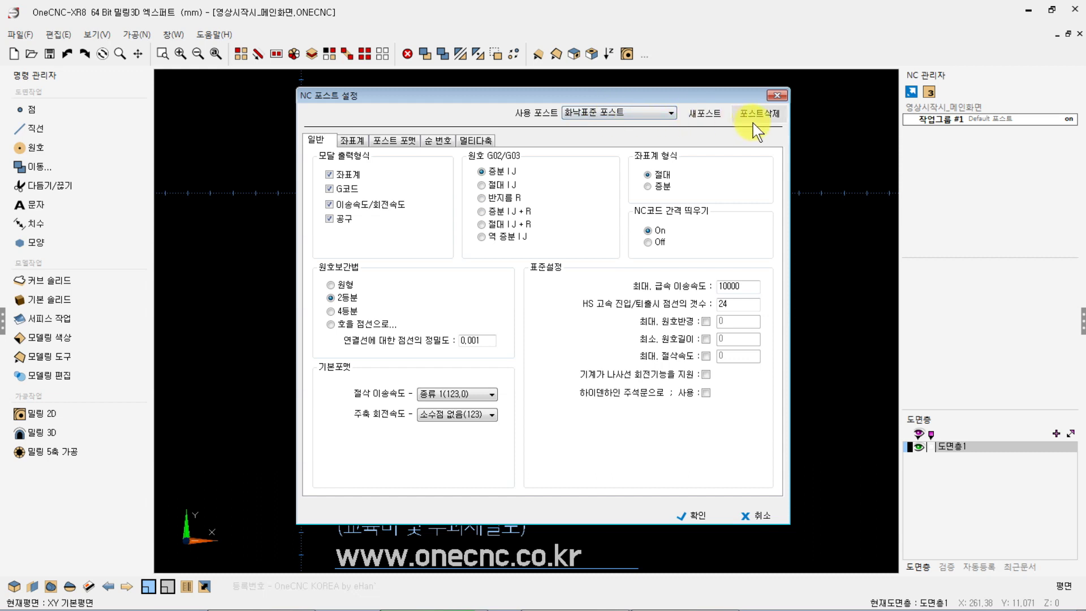
click(704, 114)
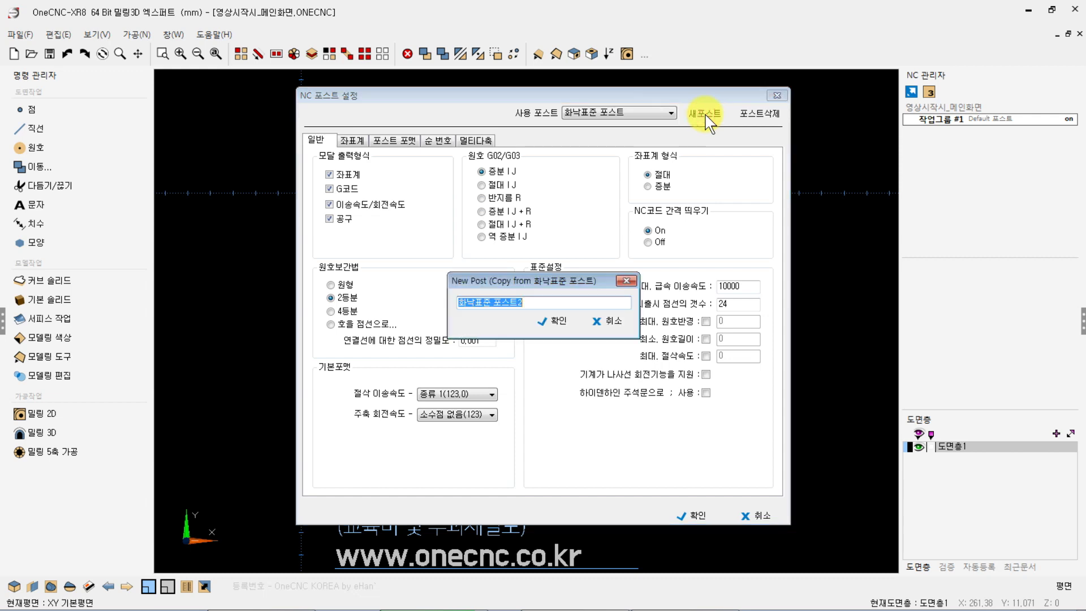
key(End)
key(BackSpace)
key(BackSpace)
key(BackSpace)
key(BackSpace)
key(BackSpace)
key(BackSpace)
key(BackSpace)
text(15)
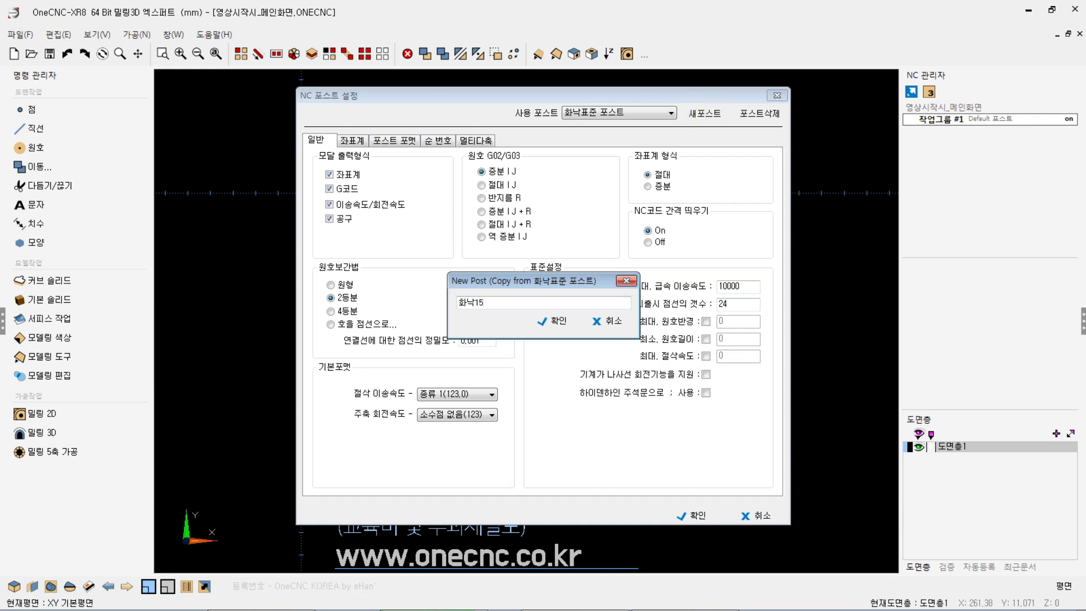
click(546, 323)
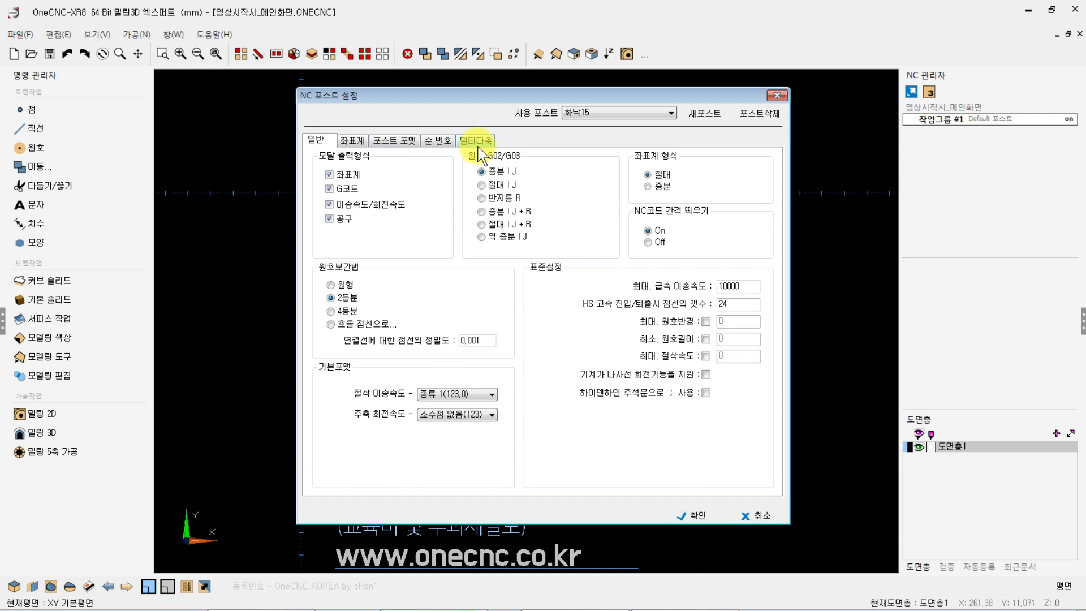
Step: Set the arc interpolation method (원호보간법) of the 화낙15 post to 원형
click(319, 120)
click(328, 189)
click(331, 301)
click(332, 312)
drag(485, 340, 453, 334)
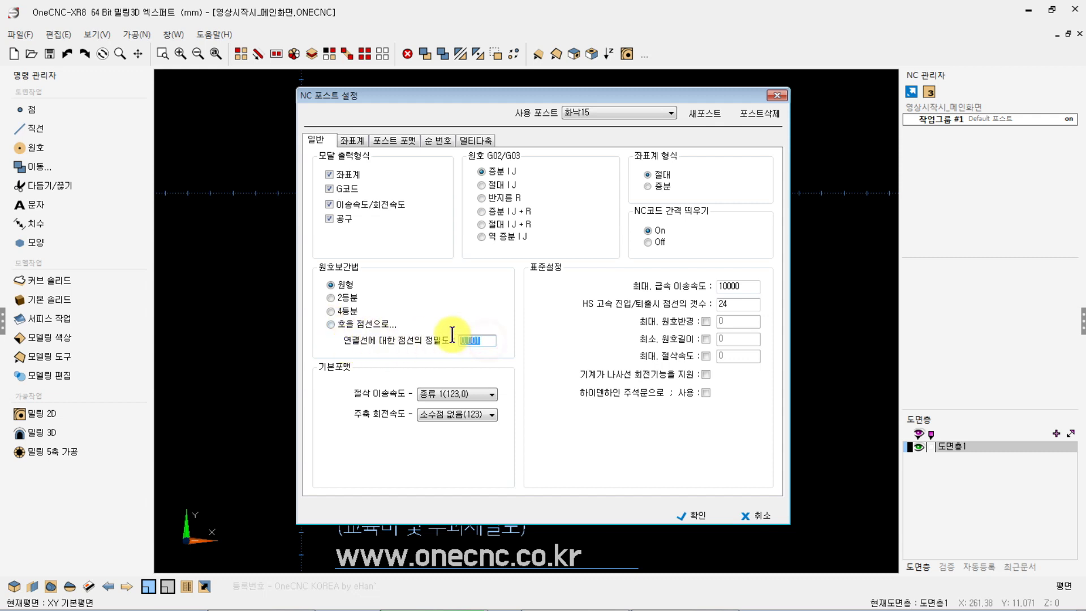
Step: Set the output format of both the cutting feed rate and the spindle speed to 소수점 없음(123)
click(482, 394)
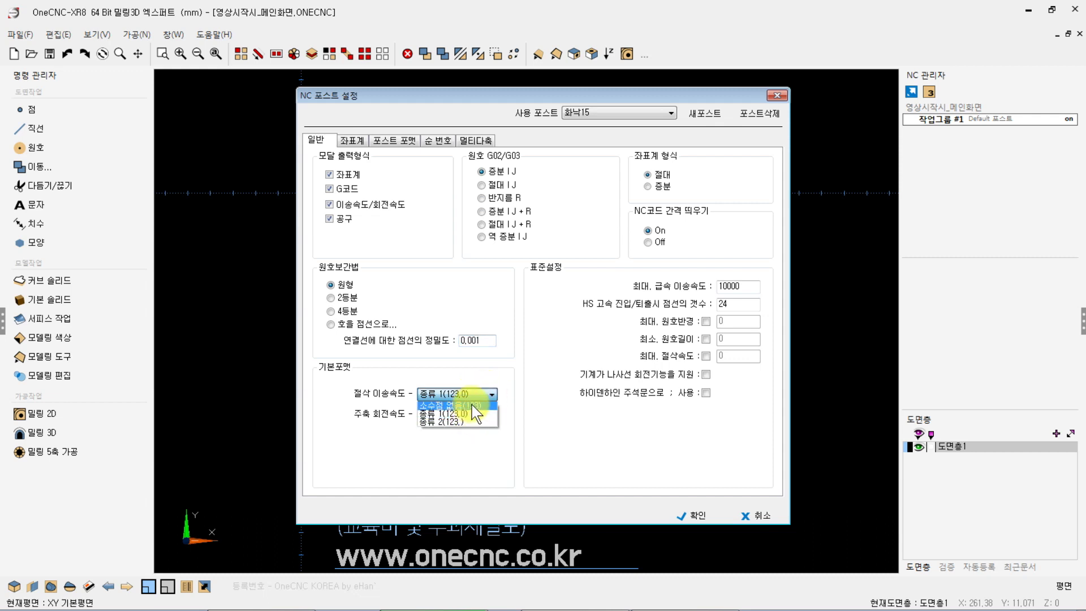
click(478, 405)
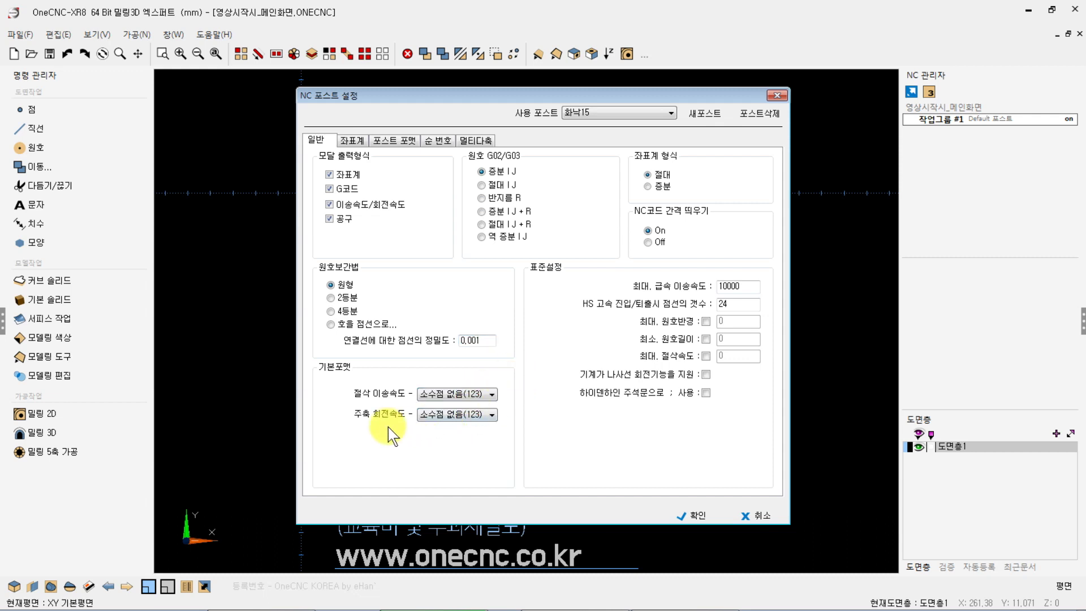
click(493, 417)
click(475, 426)
Step: Set the post's maximum rapid feed rate to 10000
drag(748, 286, 700, 275)
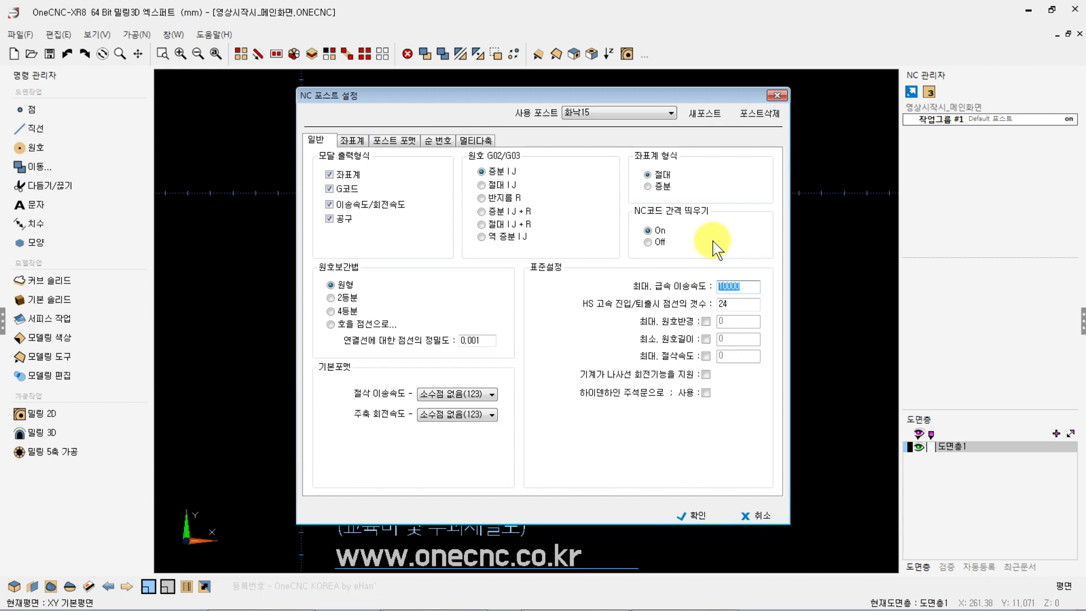
text(10000)
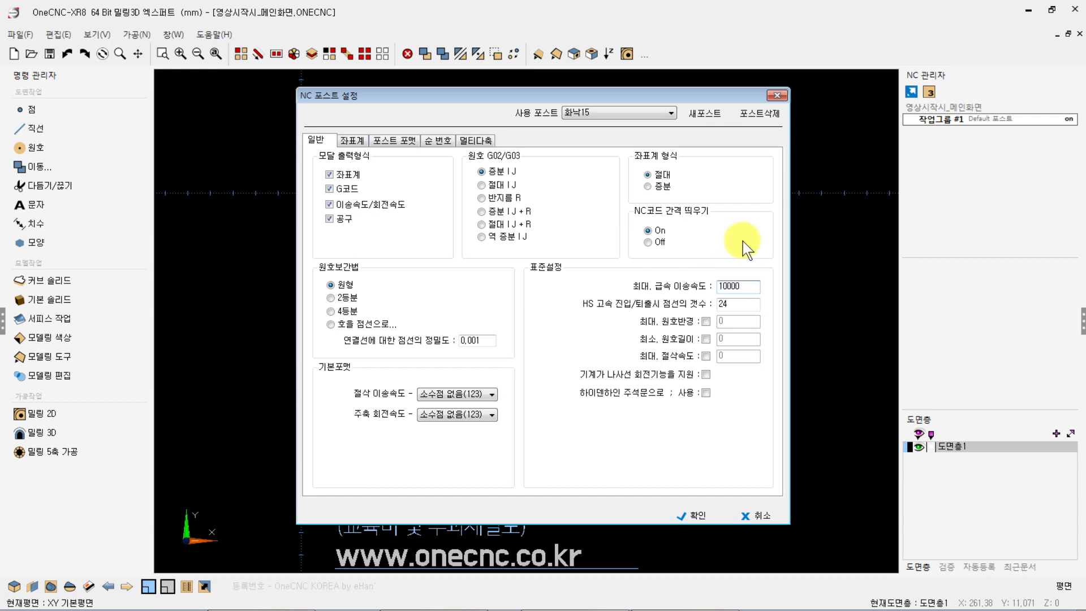
key(Tab)
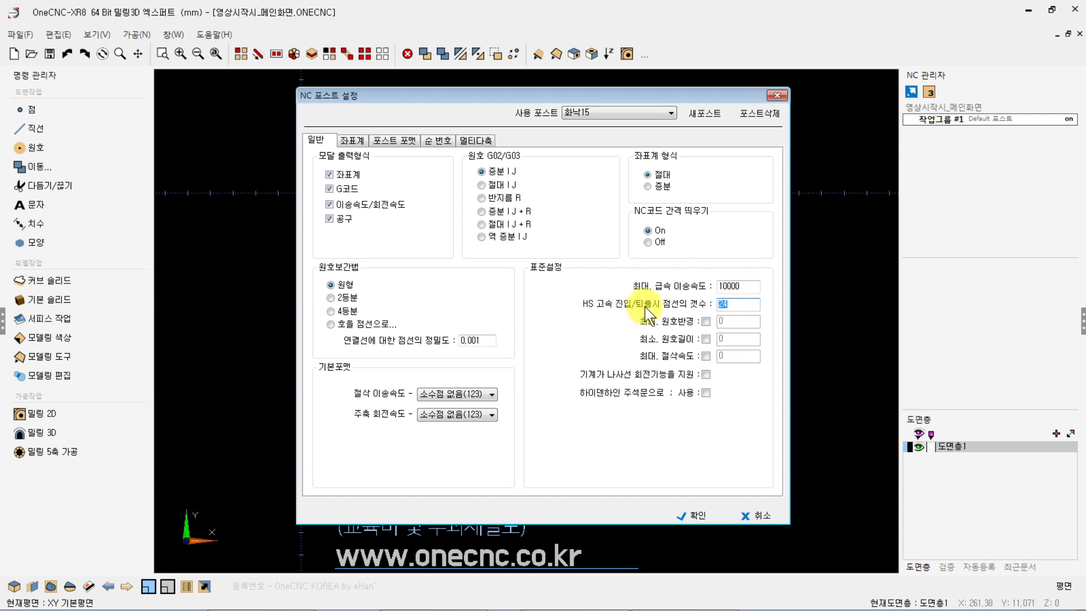
click(737, 306)
click(736, 338)
double_click(481, 340)
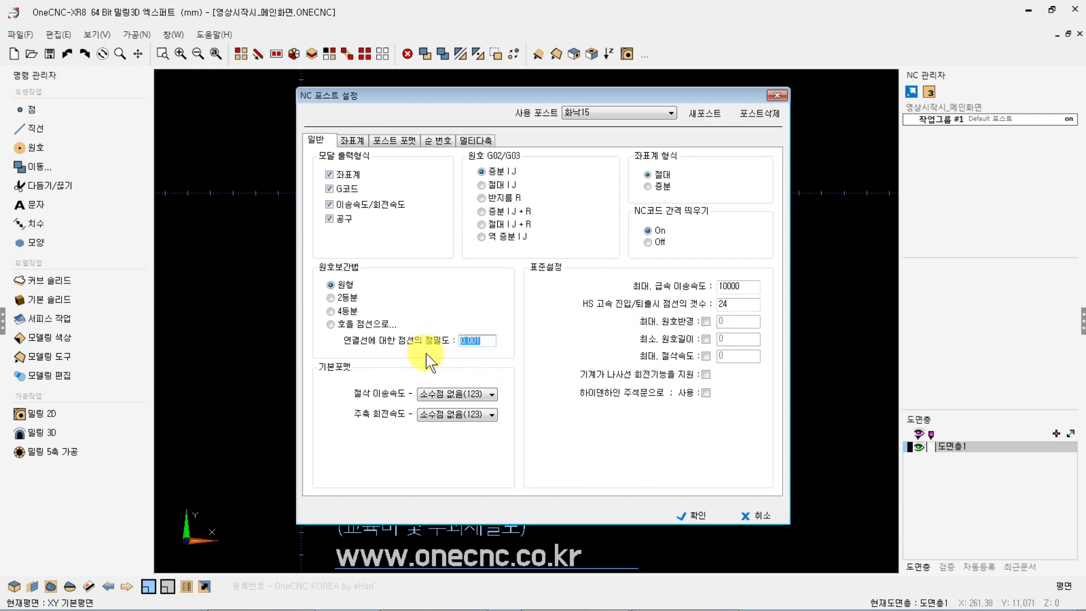
click(706, 356)
click(705, 357)
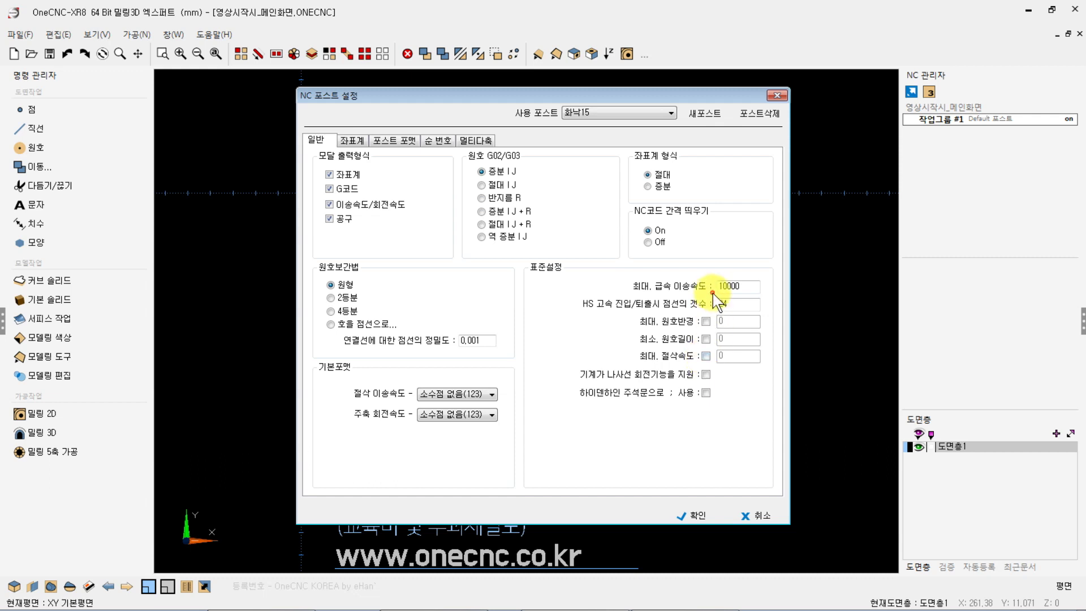
click(706, 356)
click(706, 356)
Step: Enable machine helical support and the minimum arc length option (최소, 원호길이), and dismiss the Windows update notification
click(706, 374)
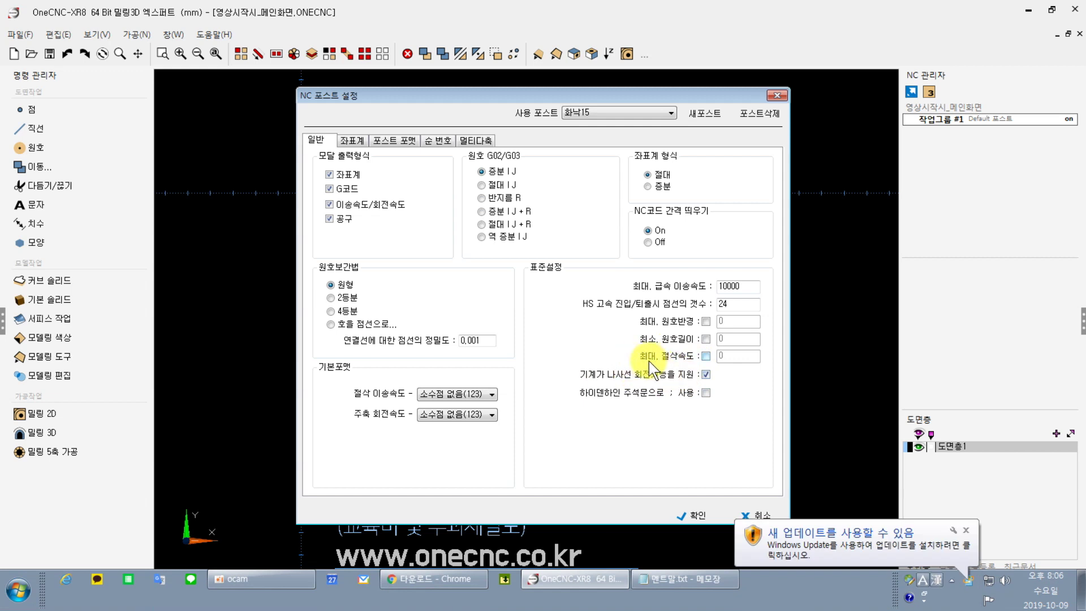
click(581, 340)
click(966, 531)
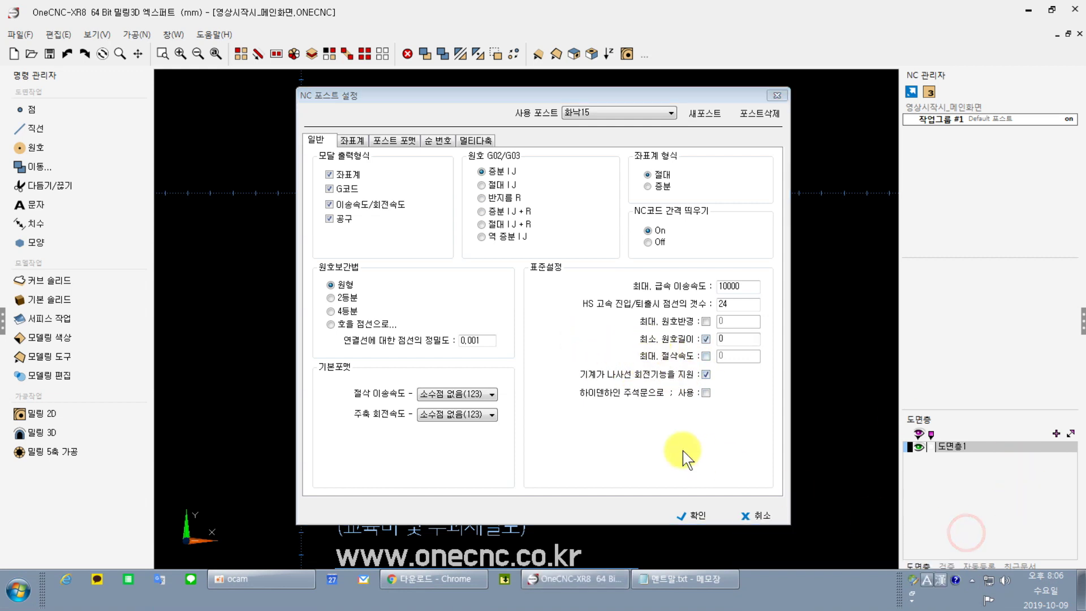
click(591, 443)
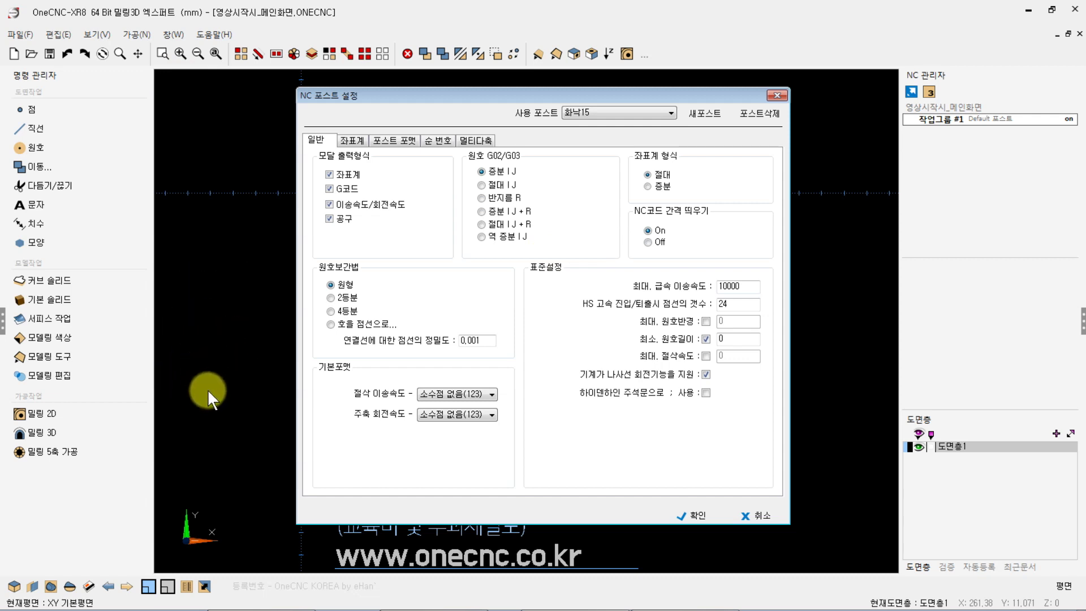
Step: Set the NC code spacing option to On and accept the post settings
click(648, 243)
click(652, 231)
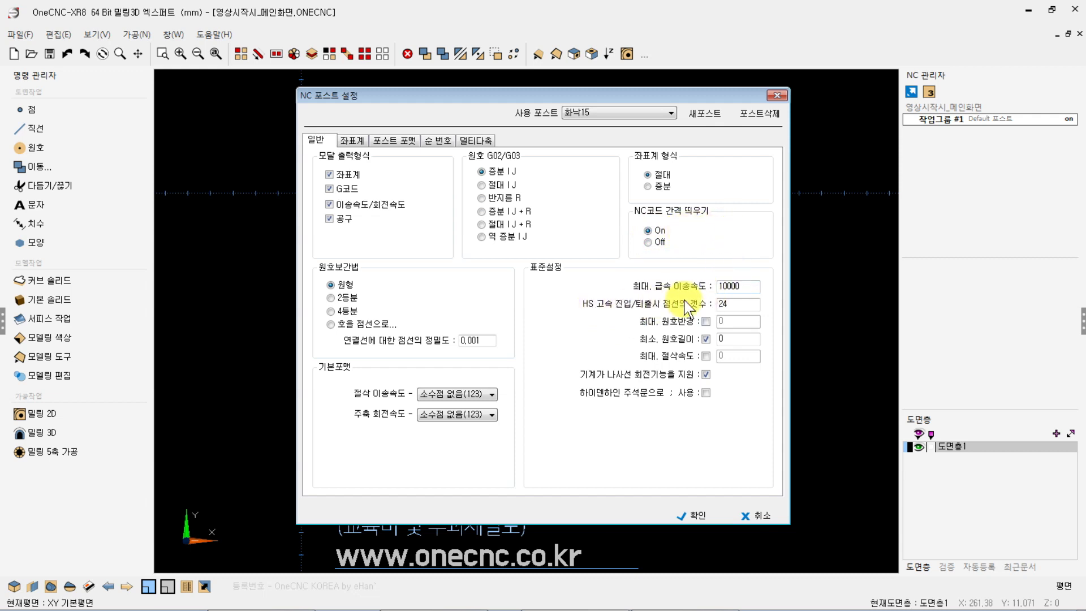
click(693, 512)
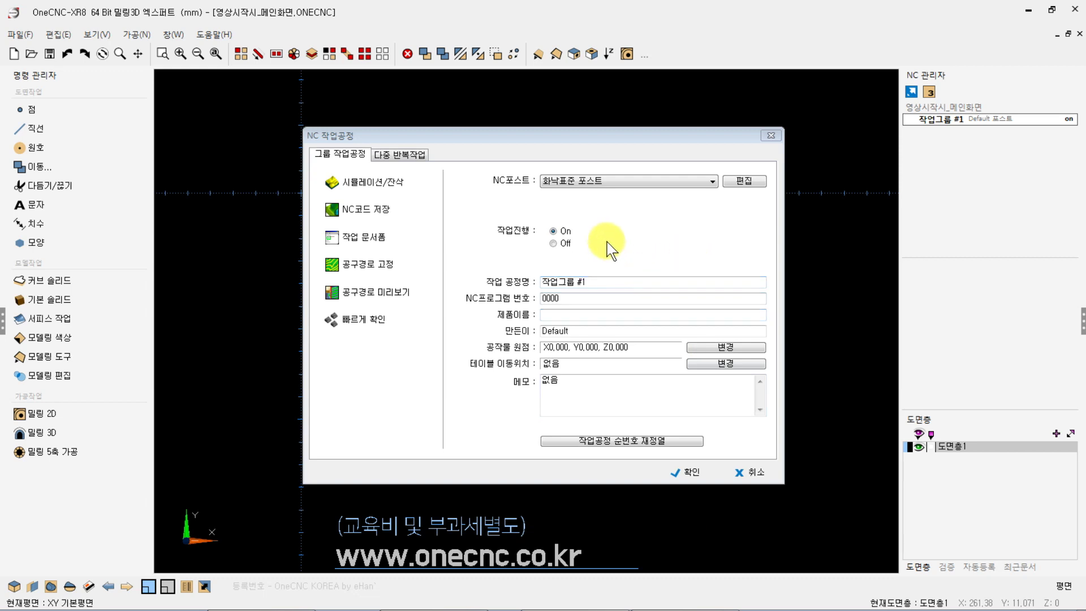
Step: Assign the 화낙15 post to the machining group and accept the group settings
click(623, 180)
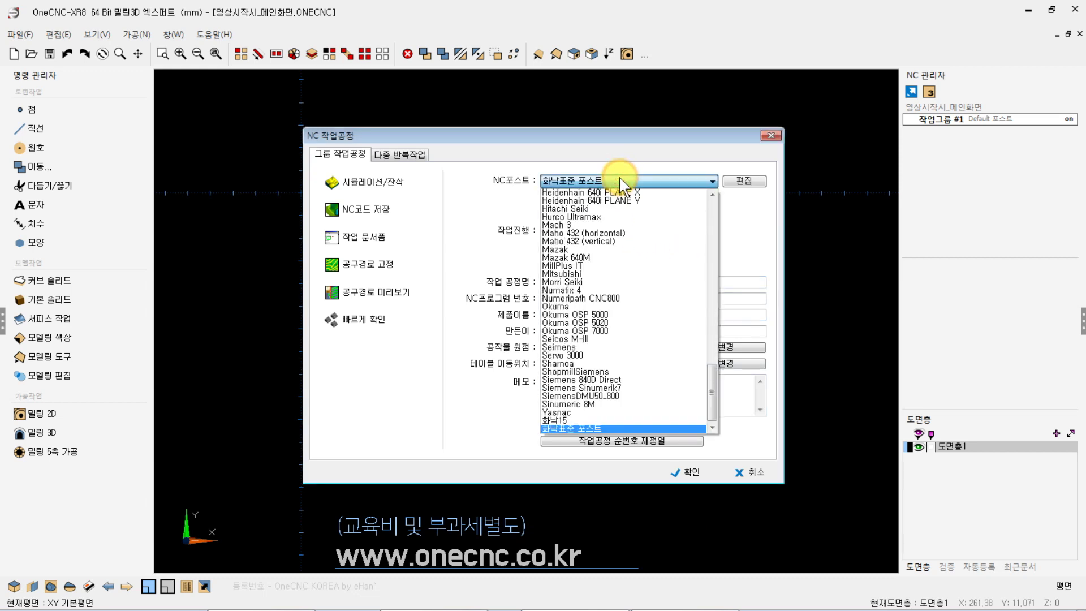
click(555, 421)
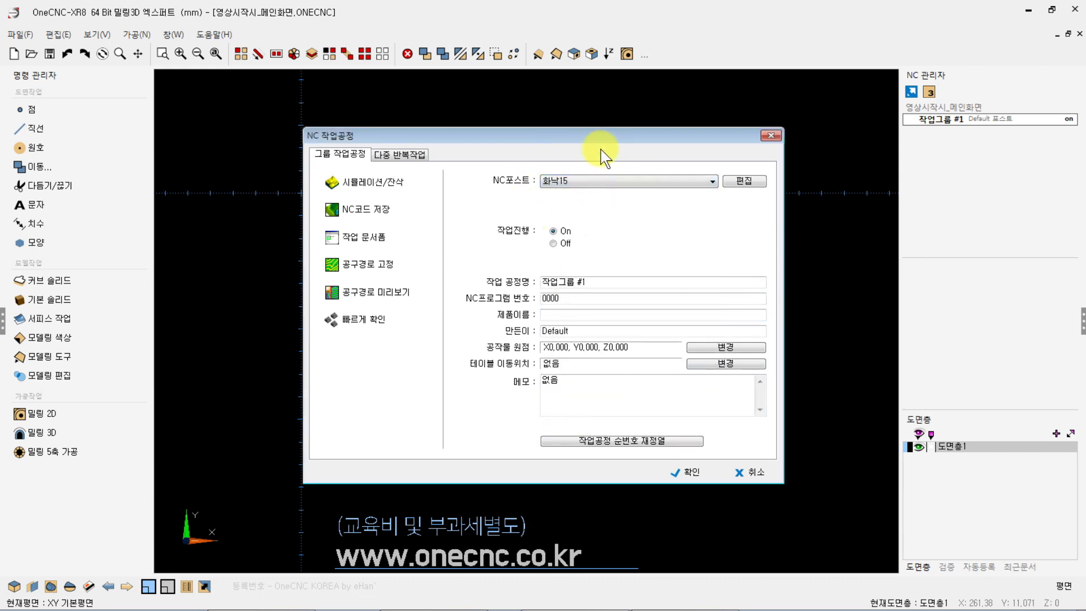
click(688, 472)
Step: Close the current drawing without saving its changes and start a new empty file
key(ctrl+n)
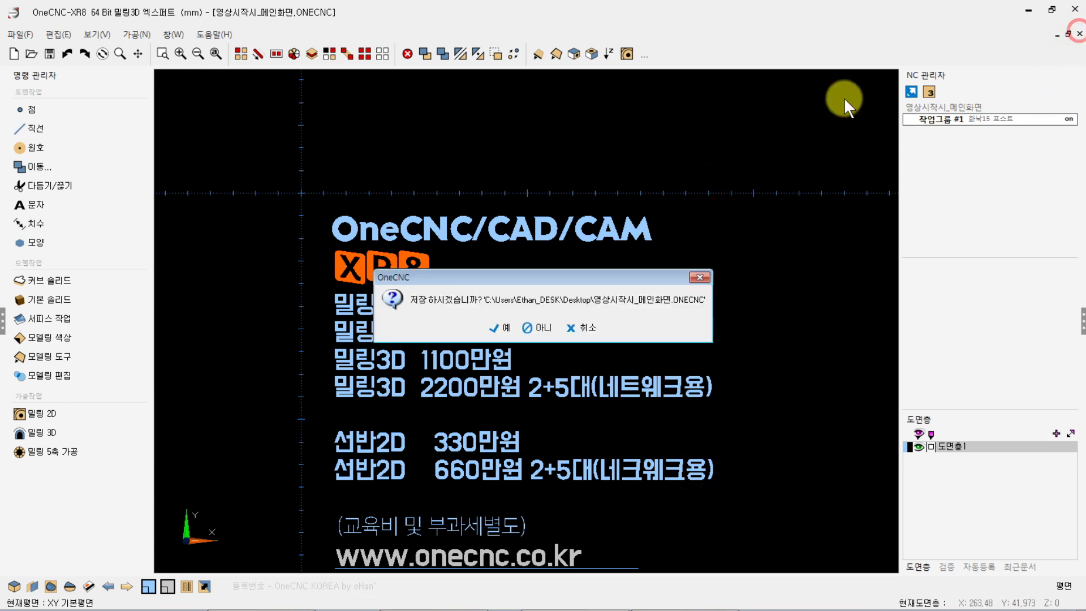
click(533, 327)
click(352, 236)
click(360, 203)
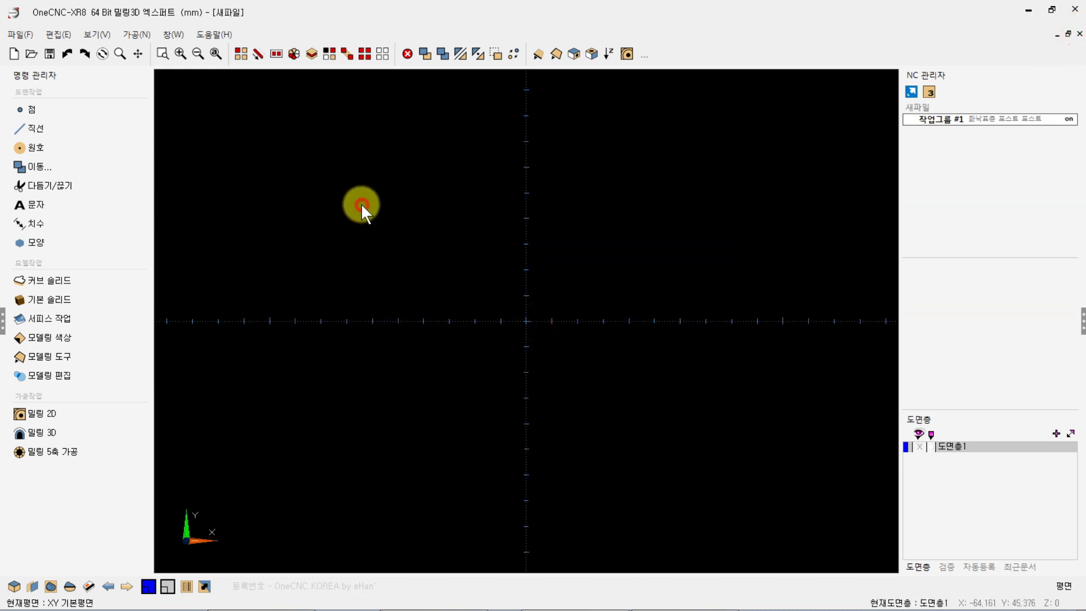
Step: Draw a rectangle with 10 mm corner radii around the origin on the XY plane
middle_drag(517, 272, 503, 181)
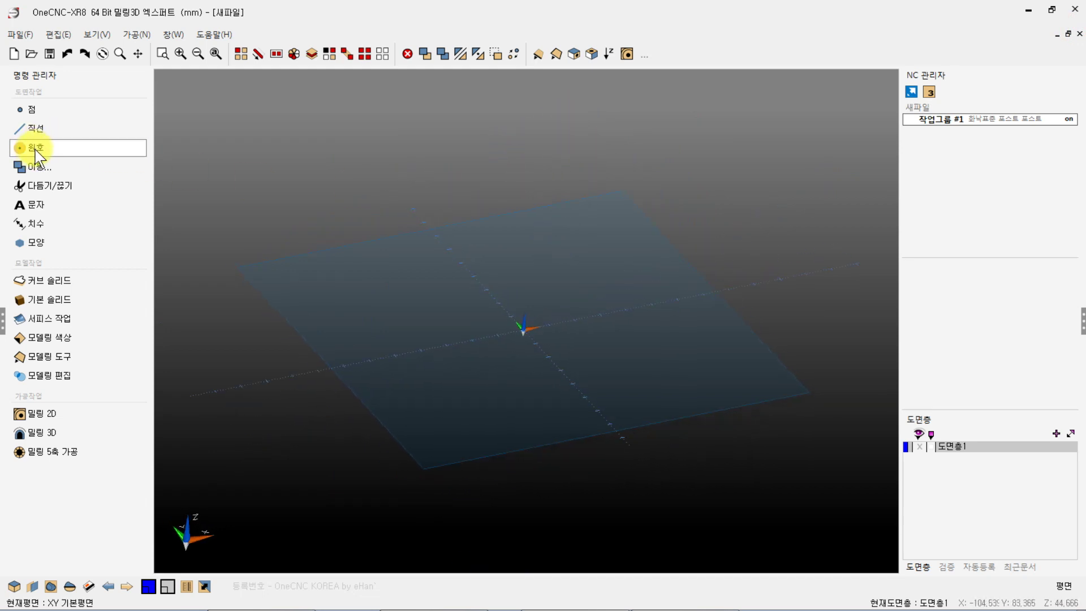
click(33, 127)
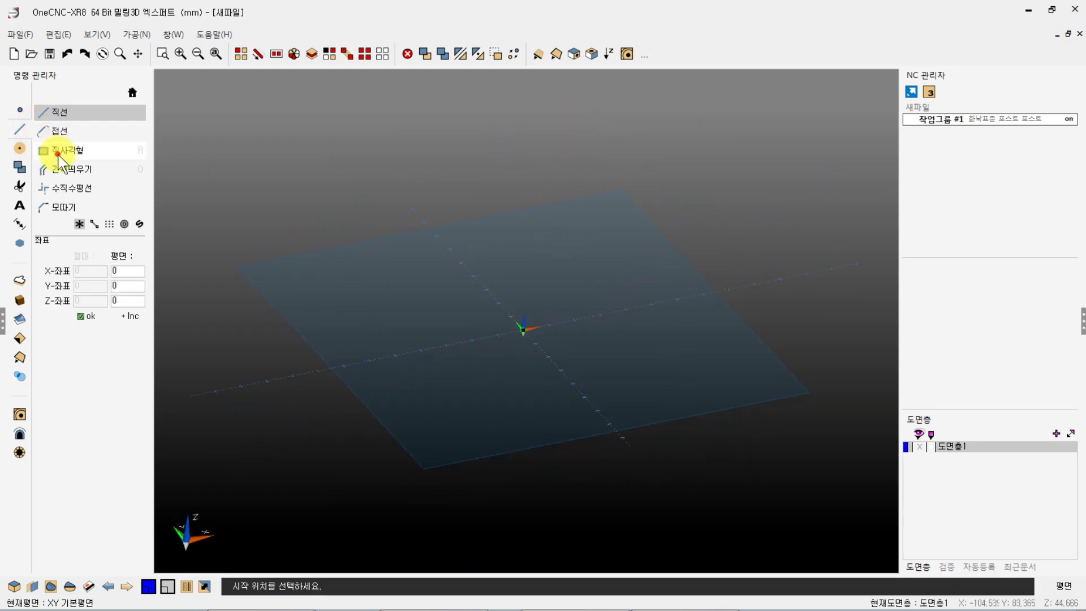
click(49, 148)
click(119, 350)
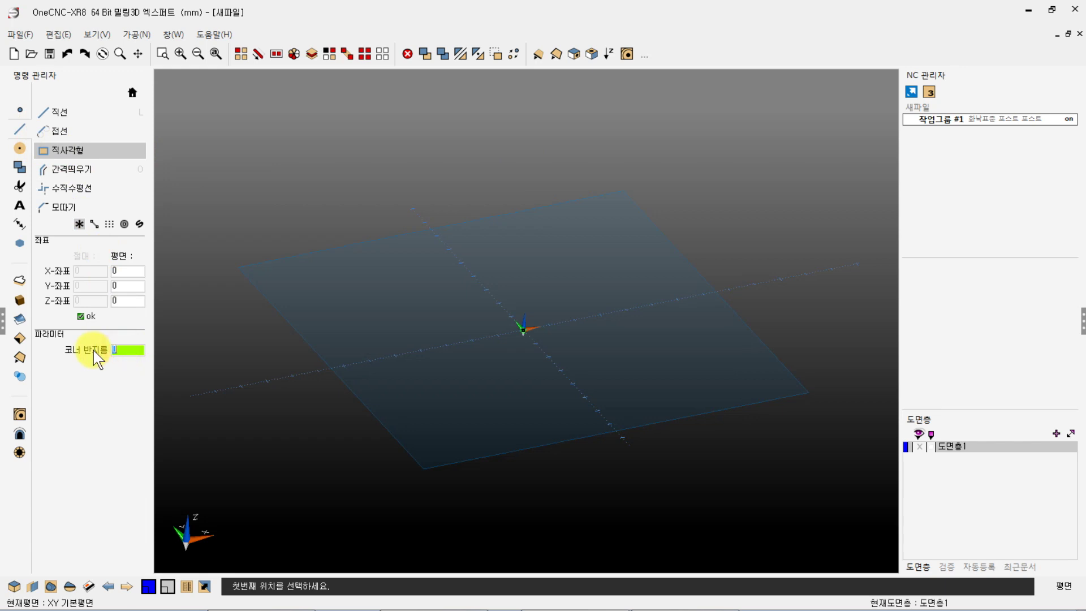
text(10)
click(448, 311)
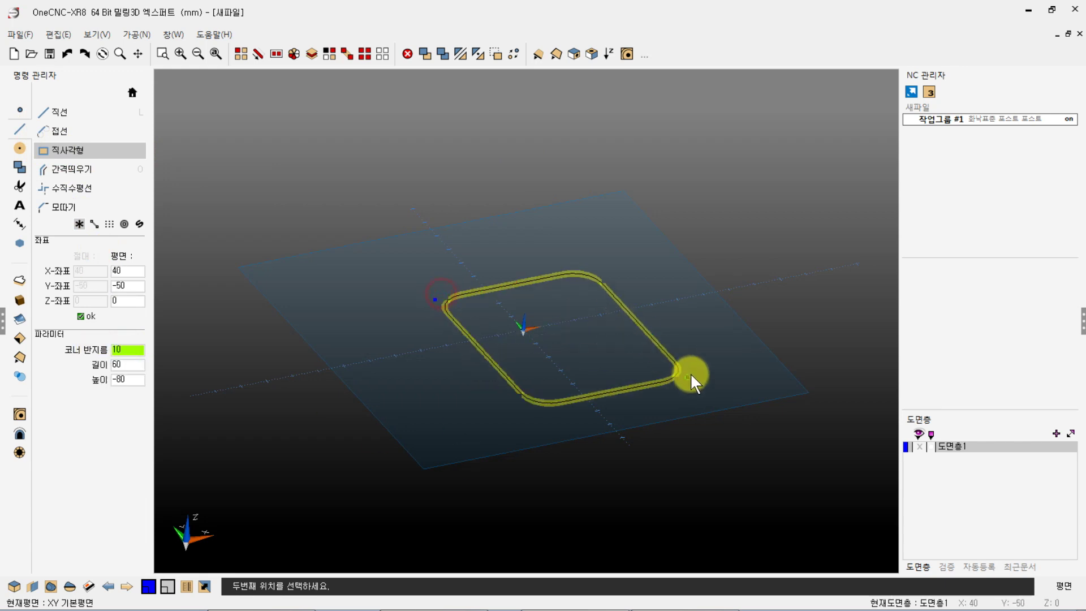
click(718, 372)
Step: Draw a smaller rectangle with 10 mm corner radii inside the first, ending near X 48, Y -37.5
click(511, 316)
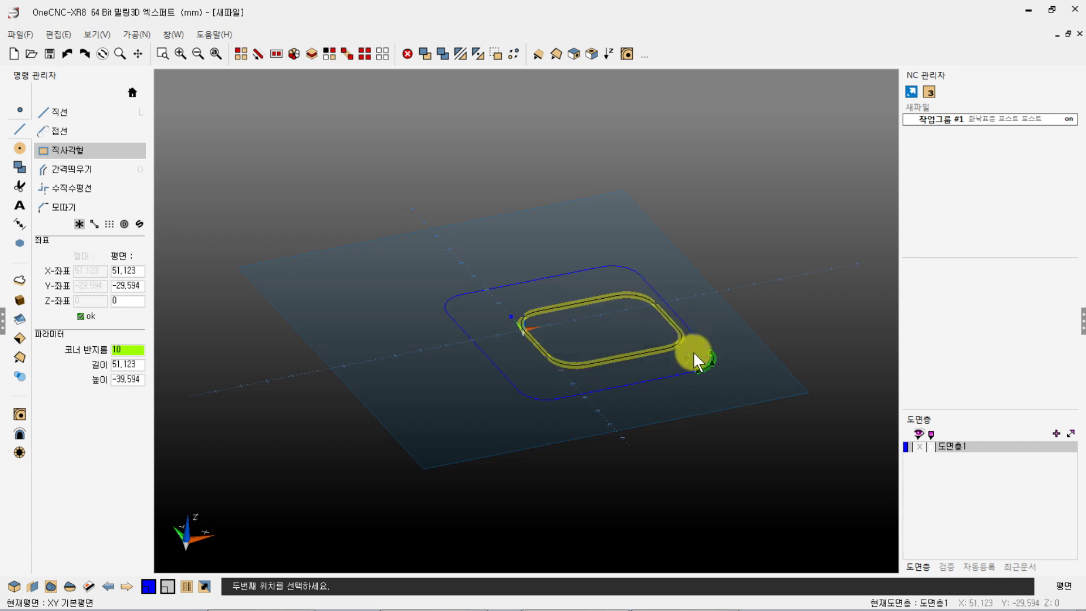
scroll(693, 351, up, 3)
click(704, 383)
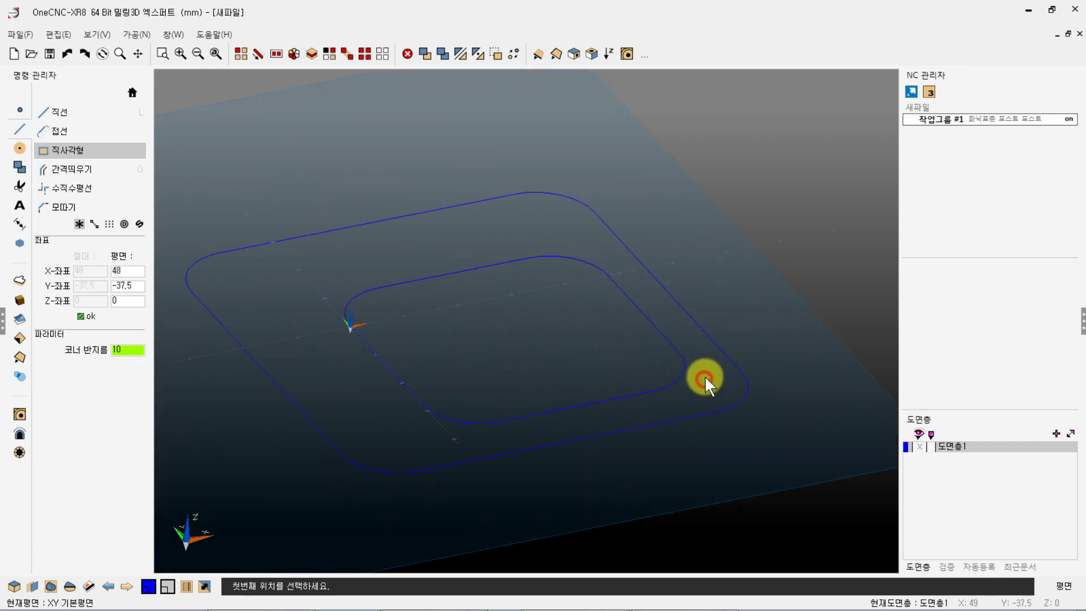
key(Escape)
middle_drag(620, 310, 556, 289)
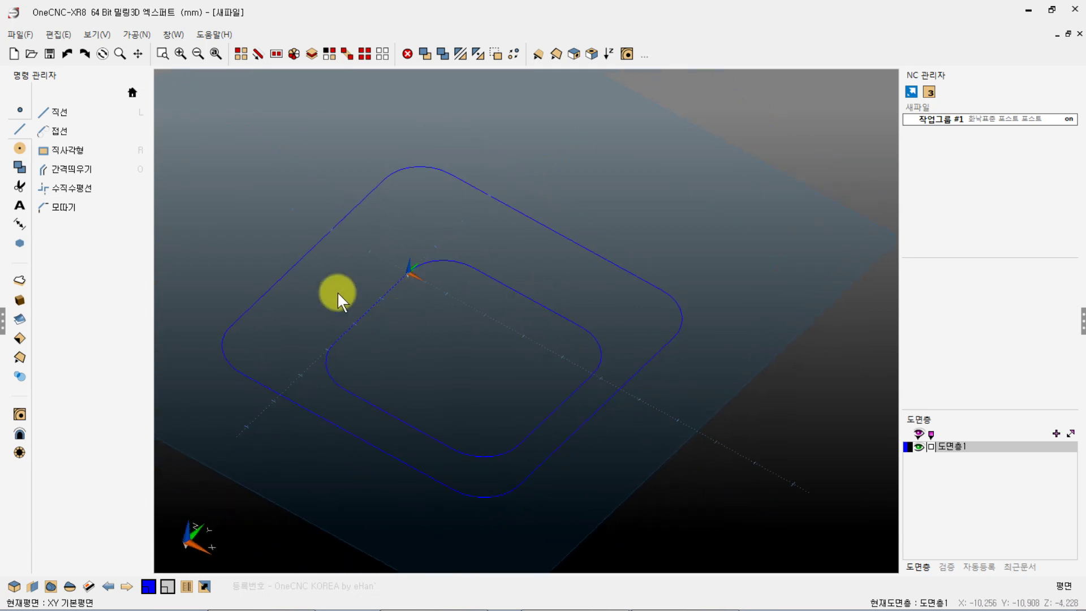
Step: Start an HS pocket (HS포켓) operation with the inner rounded rectangle as its only boundary
click(20, 412)
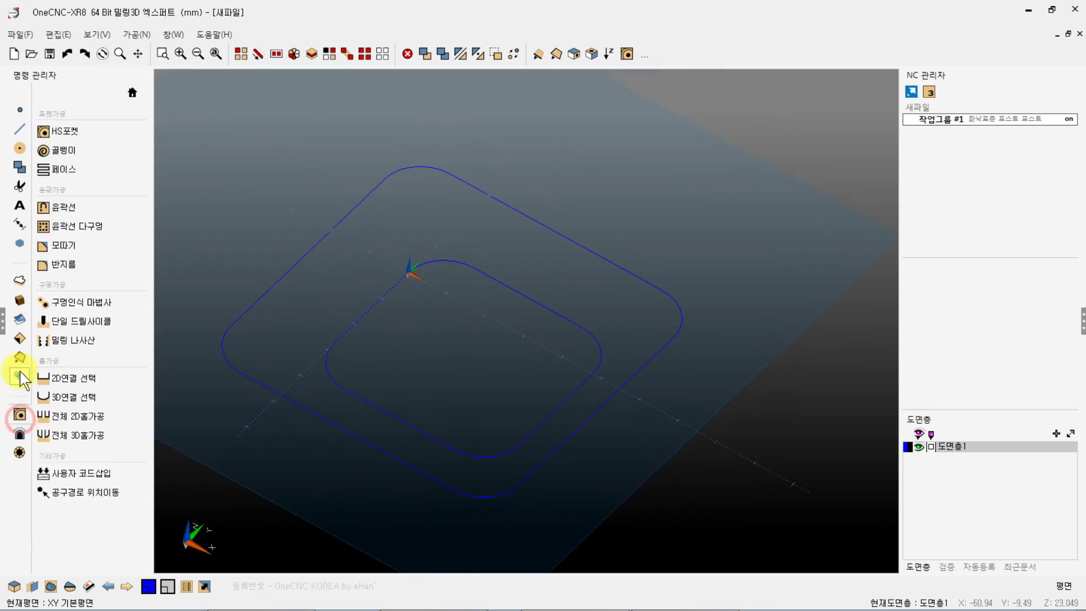
click(64, 136)
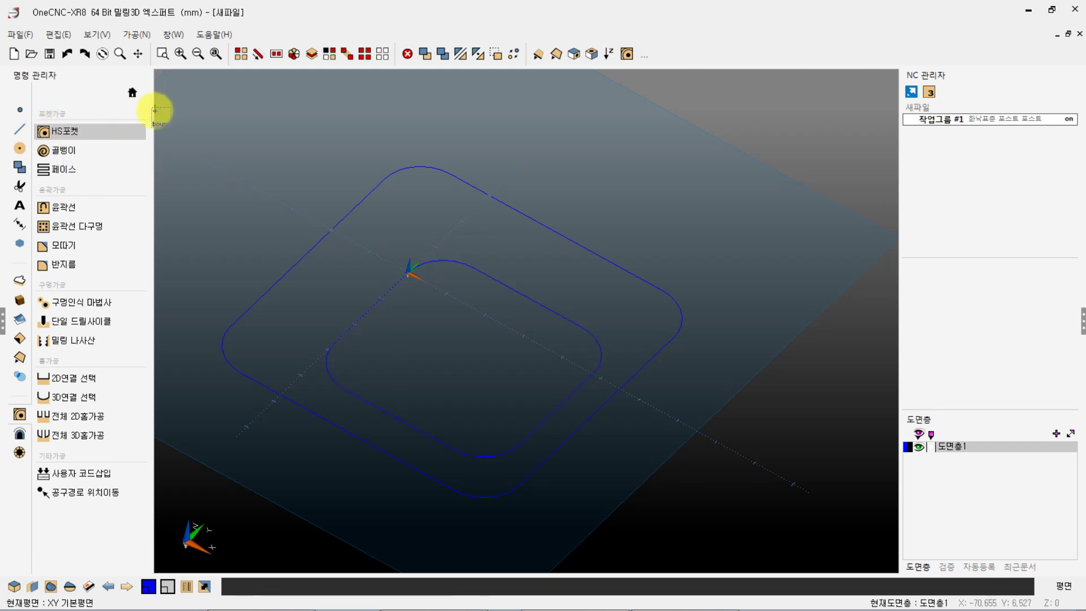
click(383, 293)
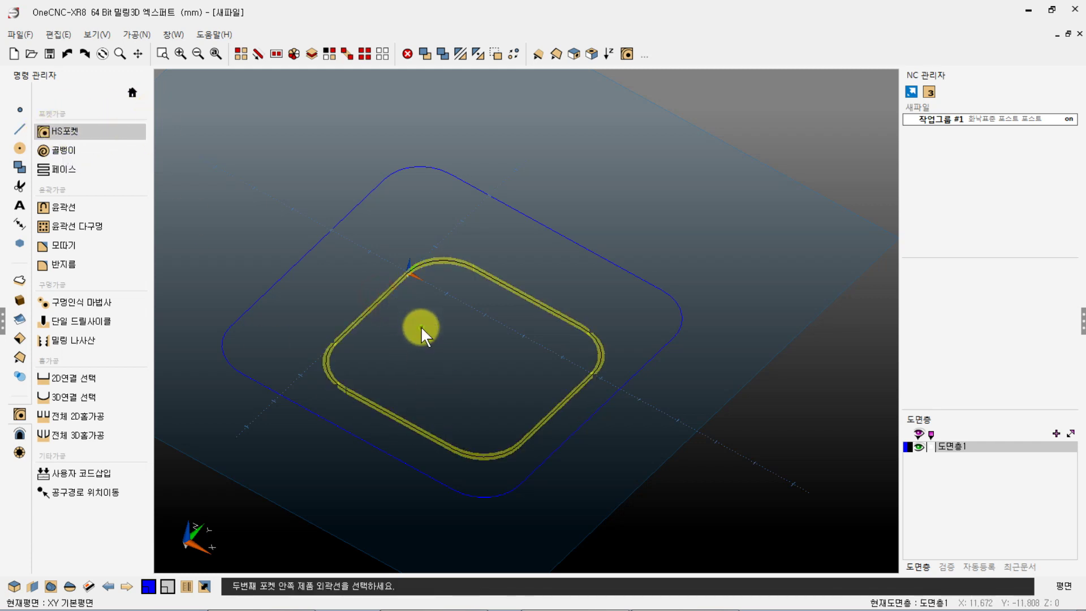
right_click(492, 344)
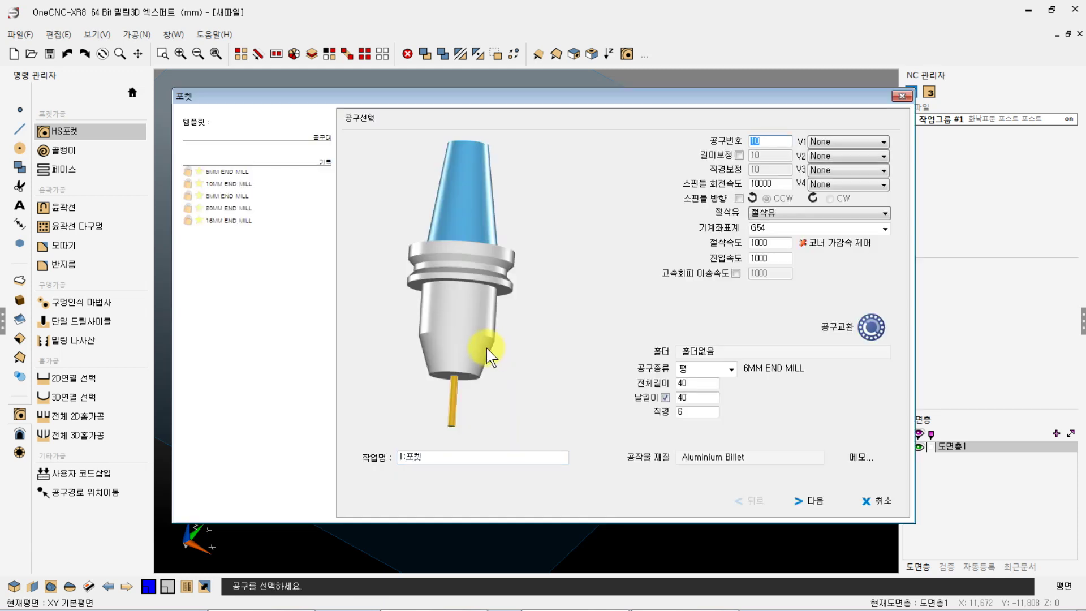
Step: Load the 10MM END MILL template for the pocket and accept the tool settings
click(198, 172)
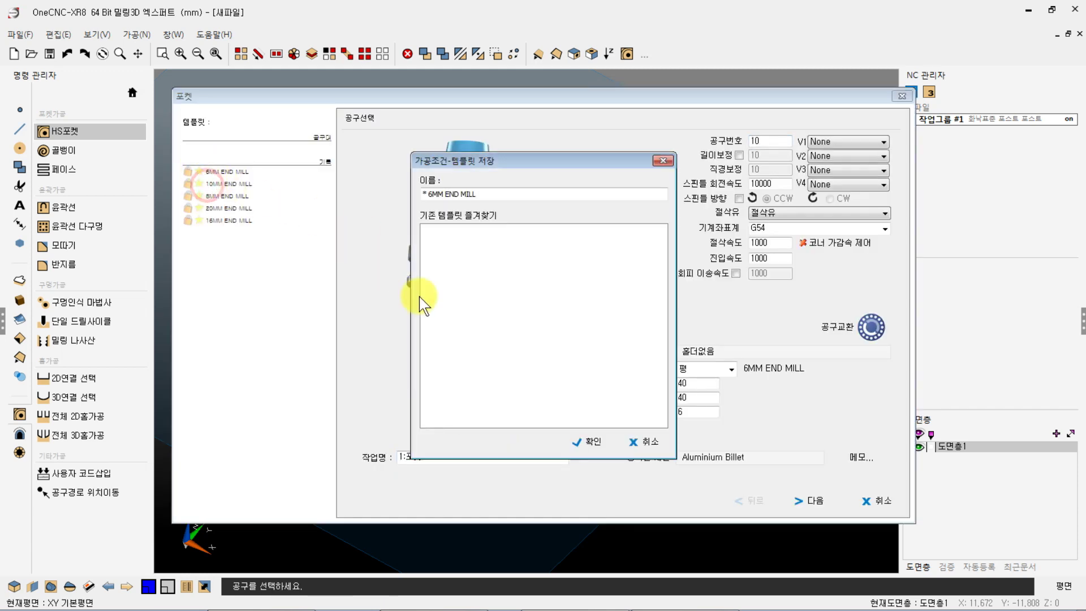
click(636, 436)
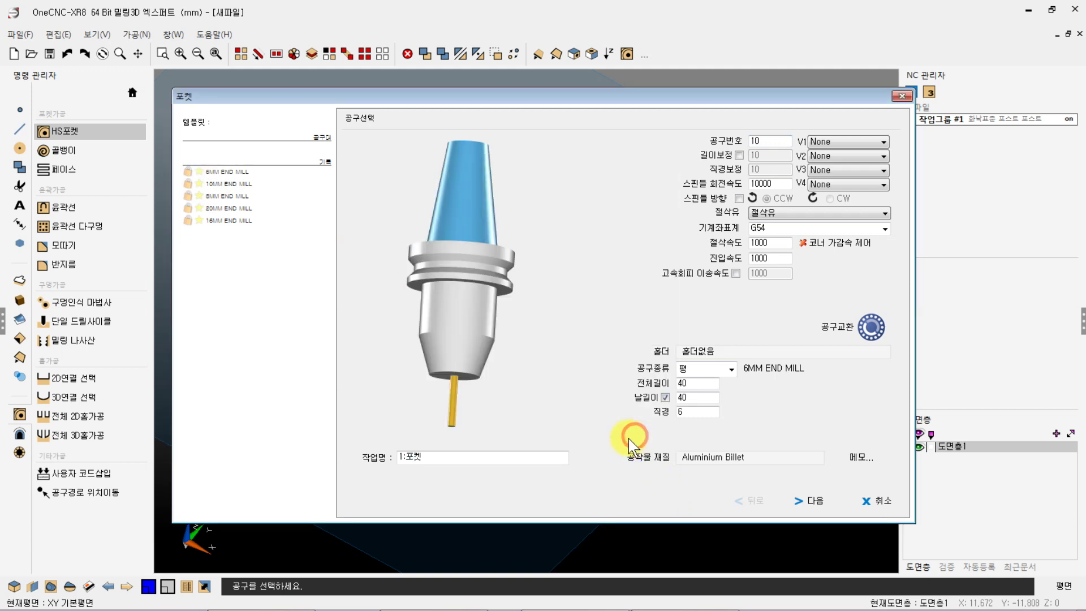
click(225, 185)
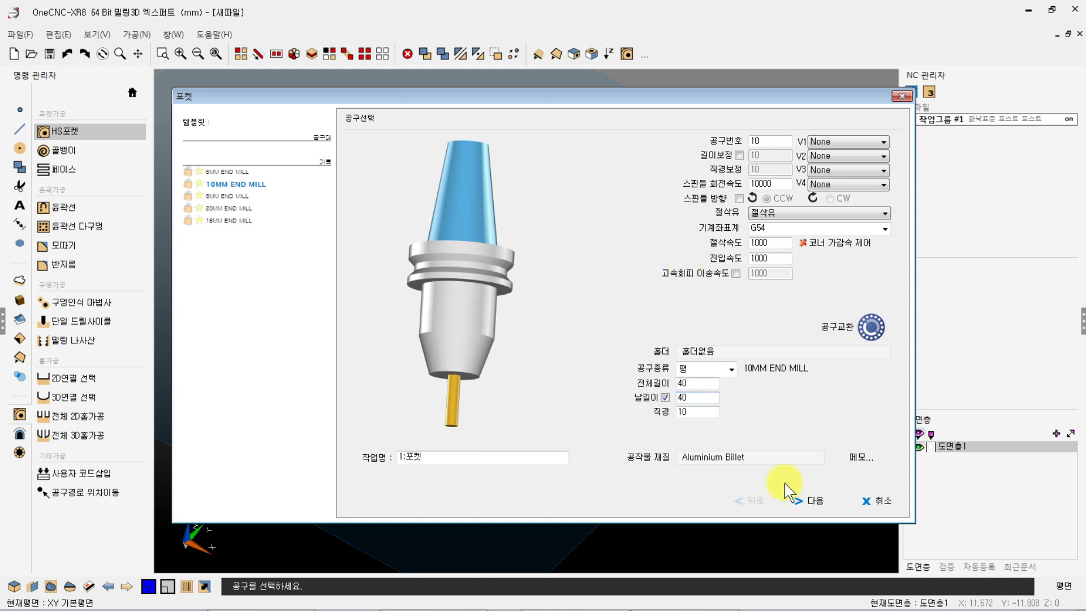
click(813, 500)
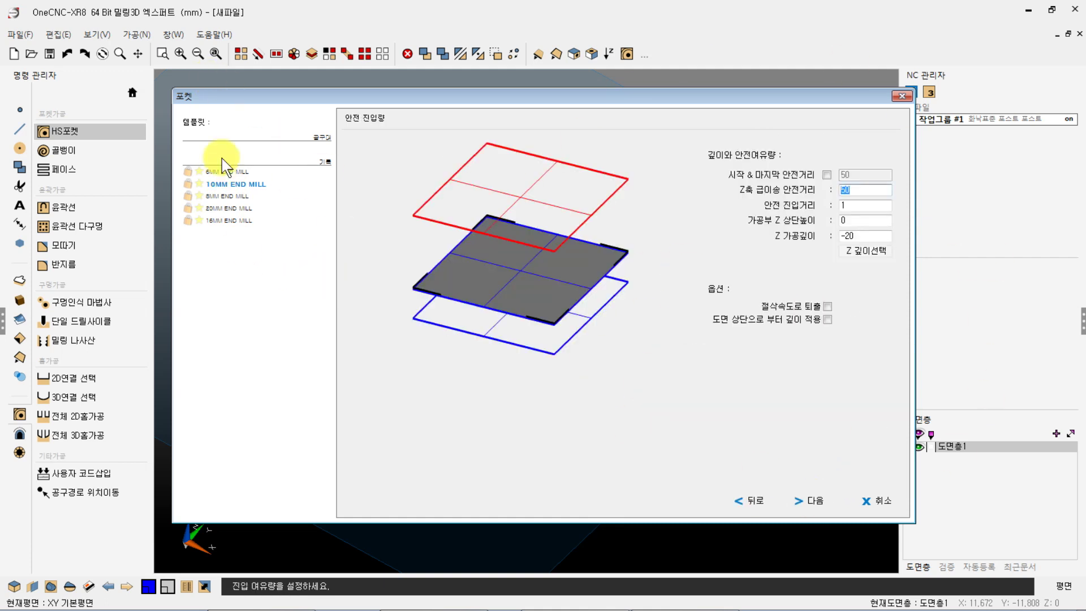
Step: Save and lock the 10MM END MILL template, then accept the clearance and depth settings
click(189, 185)
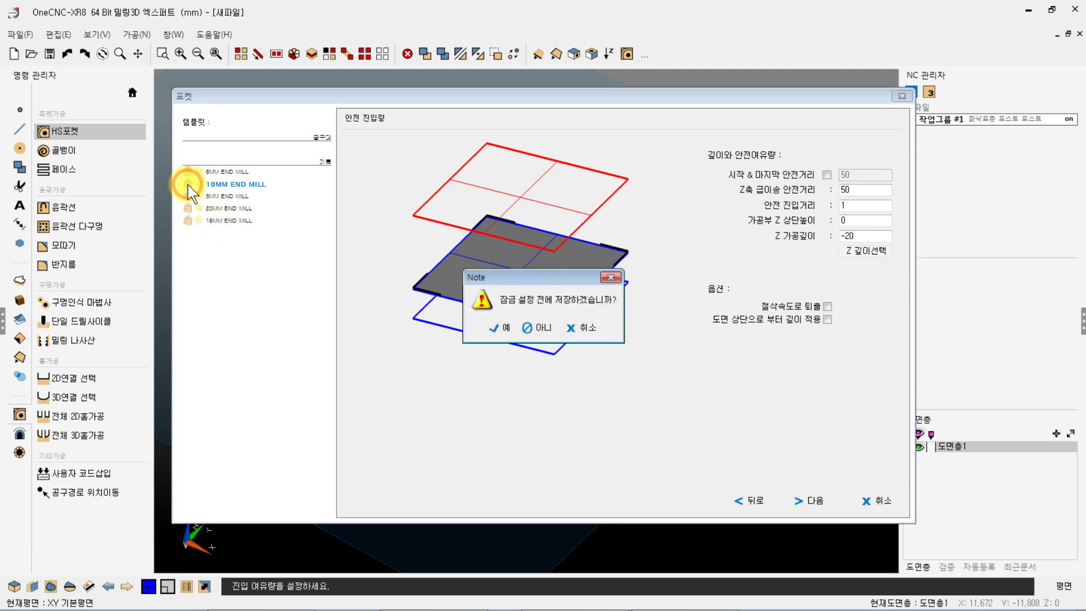
click(502, 330)
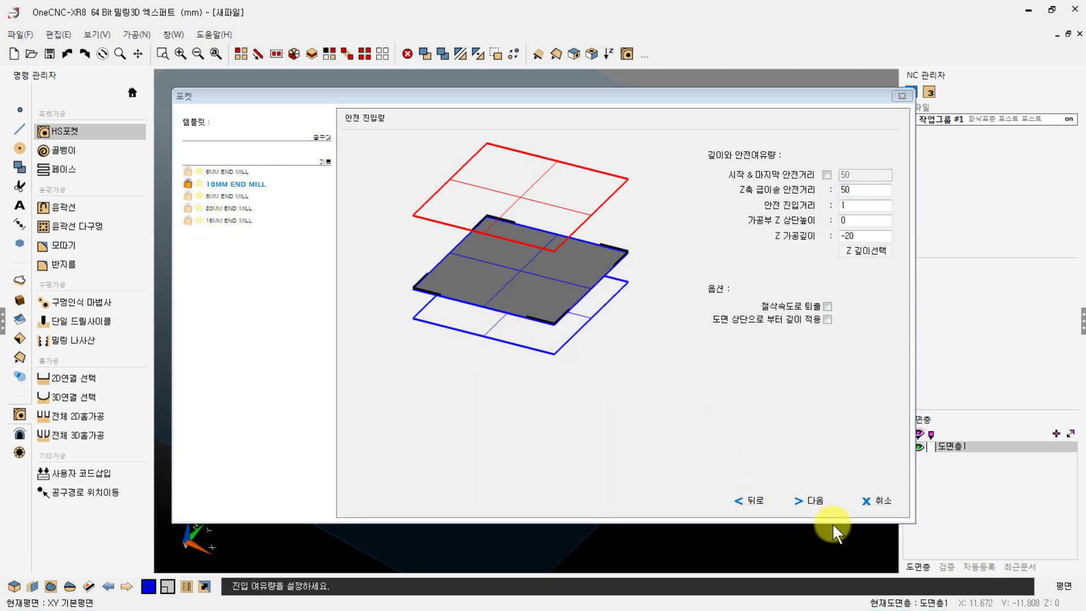
click(806, 499)
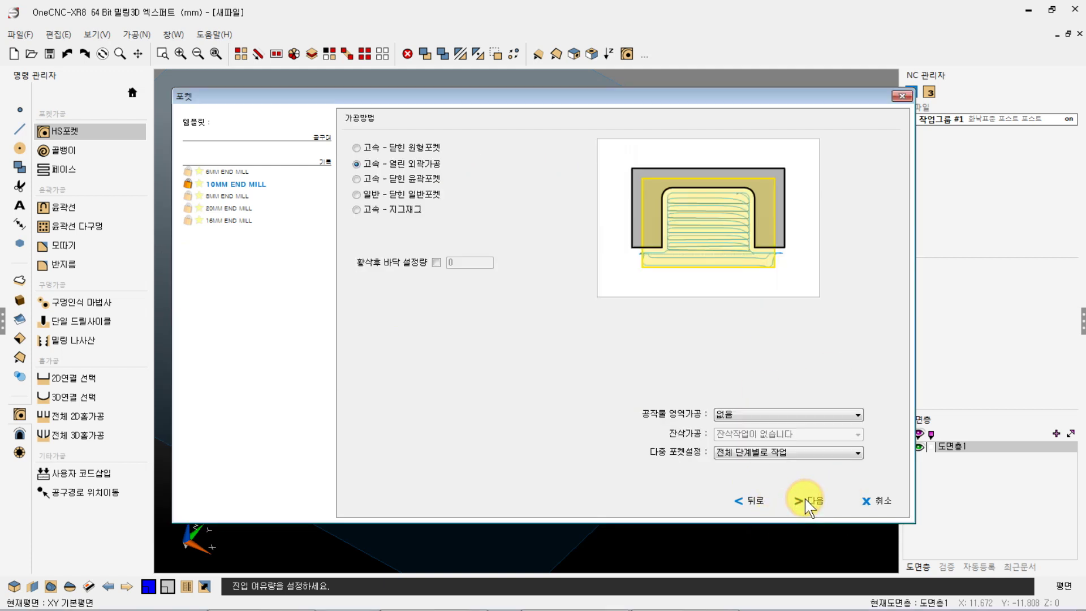
Step: Set the pocket's machining method to the high-speed closed circular pocket (고속 - 닫힌 원형포켓)
click(405, 157)
click(383, 147)
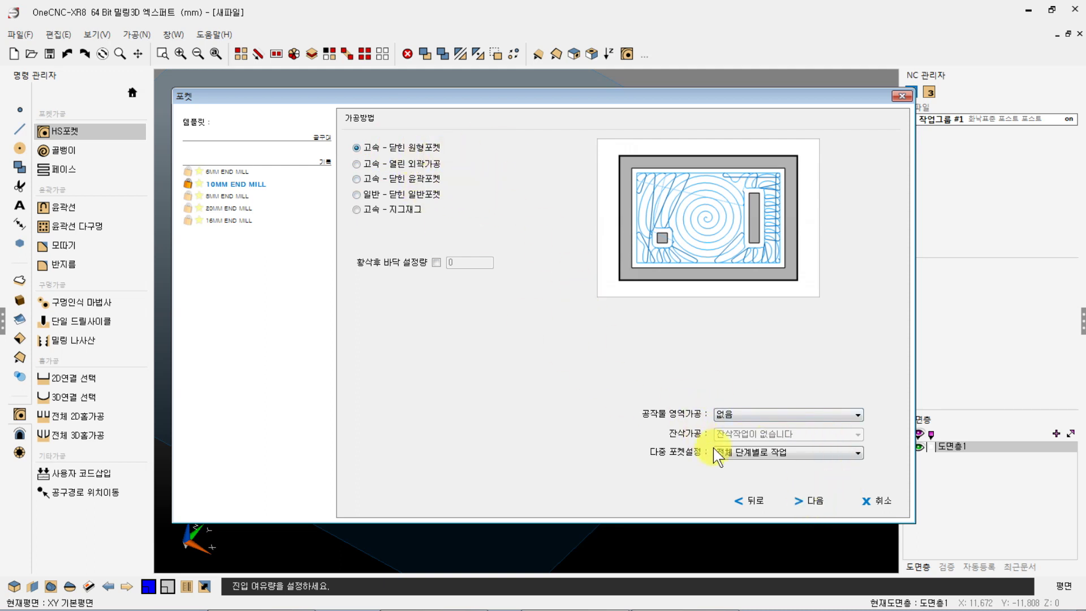
click(815, 504)
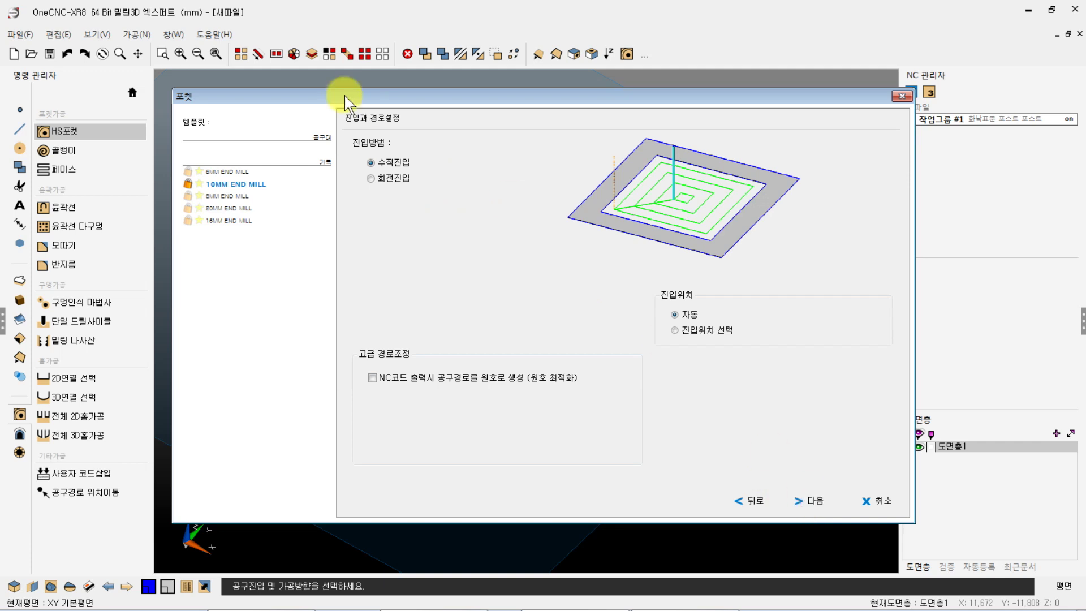
Step: Set the tool entry to helical (회전진입), accept the roughing conditions, and generate the pocket toolpath
click(378, 178)
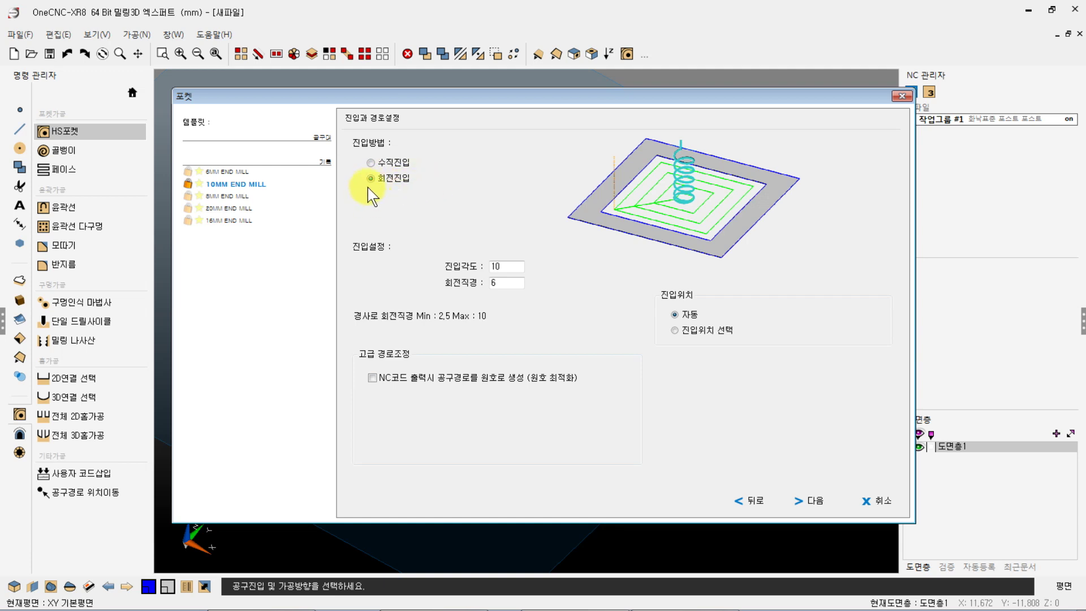
click(809, 508)
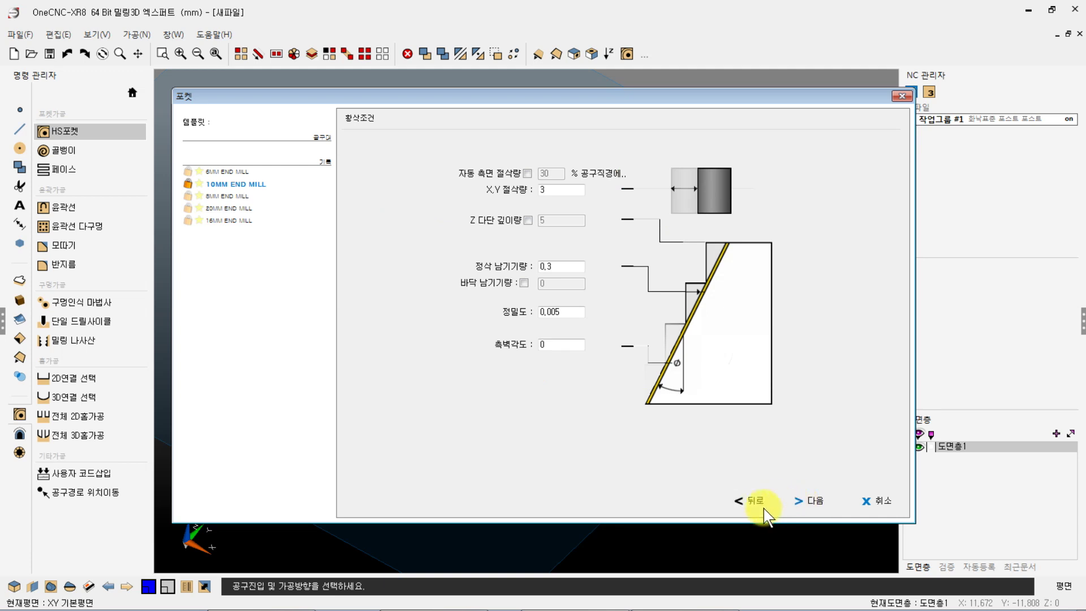
click(732, 499)
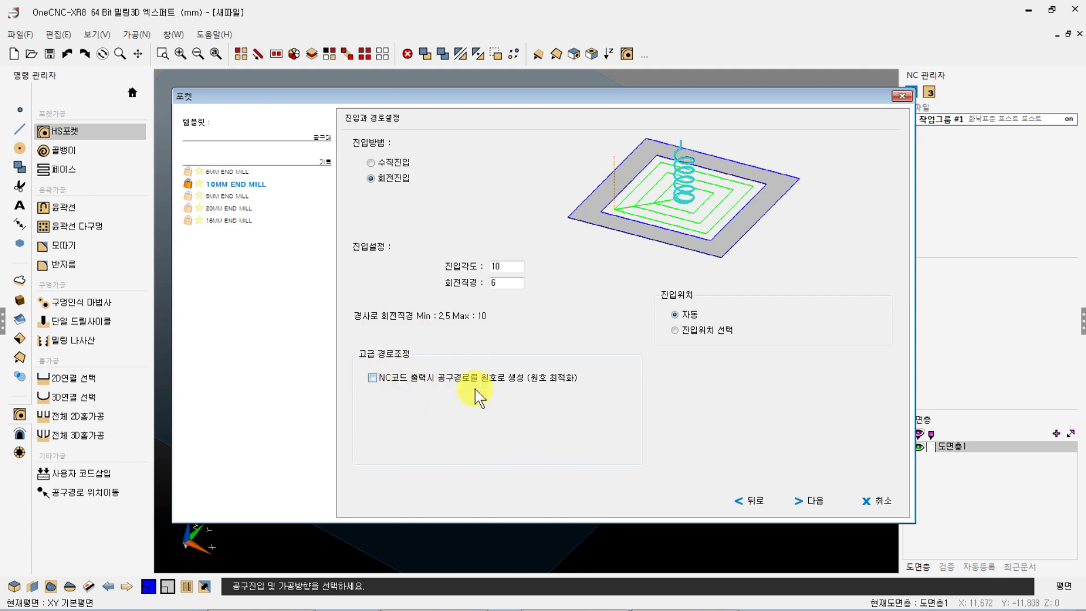
click(813, 501)
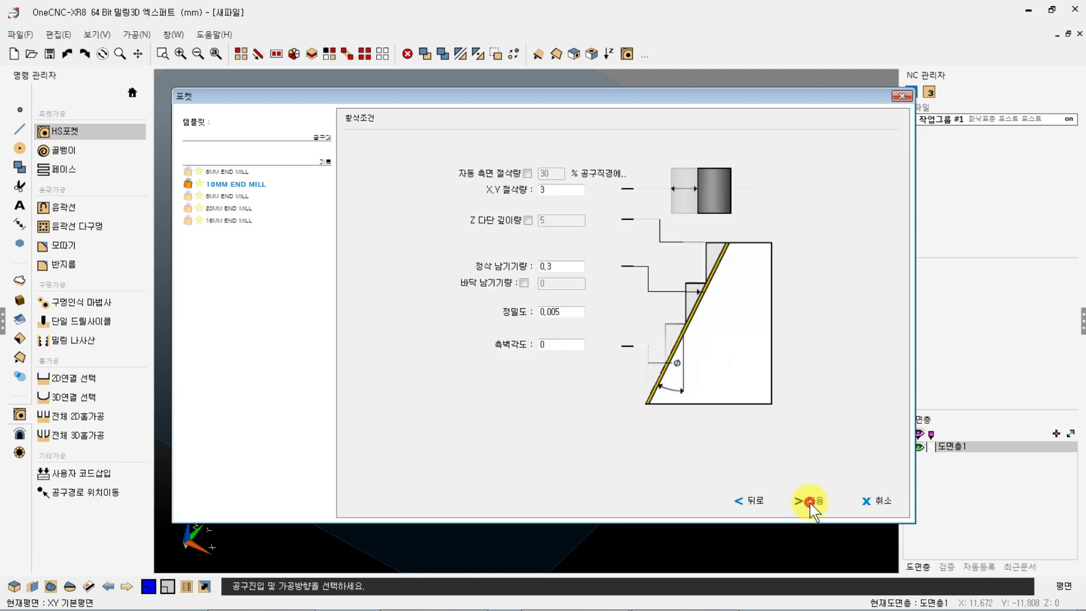
click(811, 501)
click(810, 501)
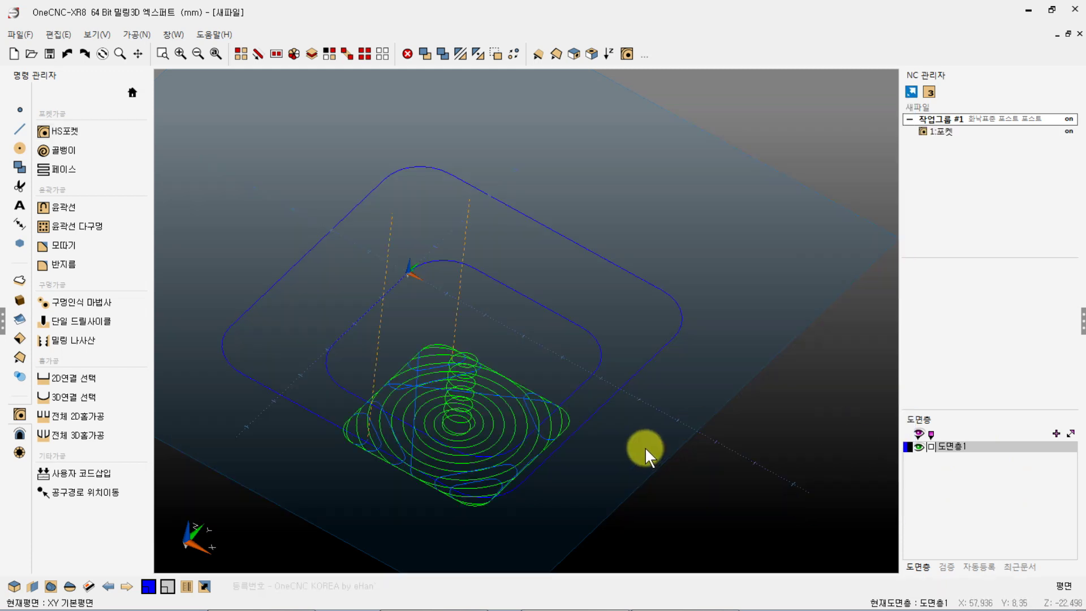
Step: Fix the 1:포켓 toolpath (공구경로 고정) so it stays displayed in the drawing
scroll(616, 223, down, 2)
scroll(531, 426, up, 4)
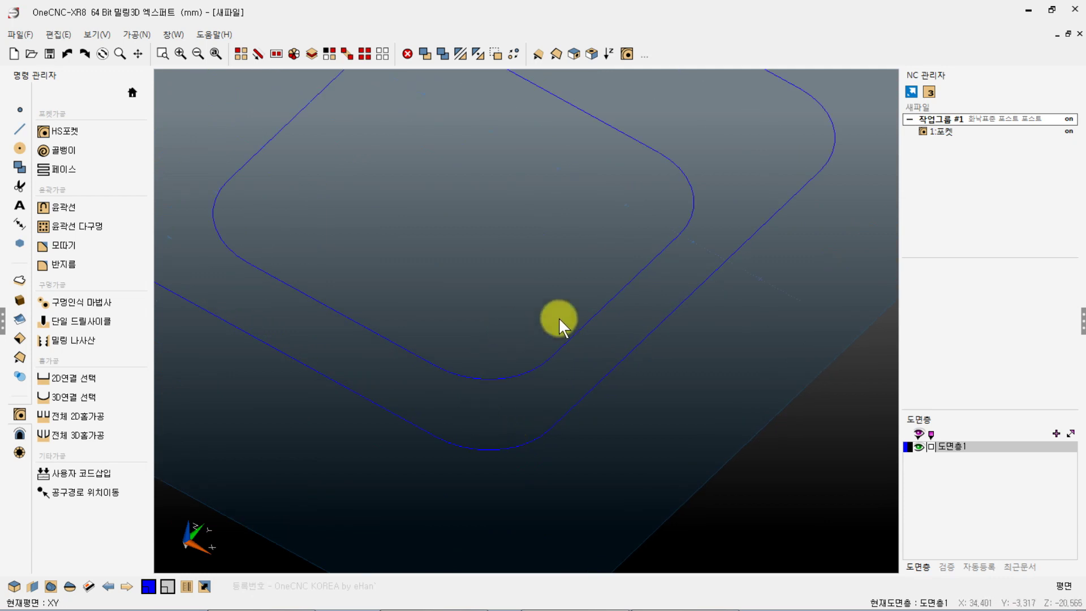
click(939, 132)
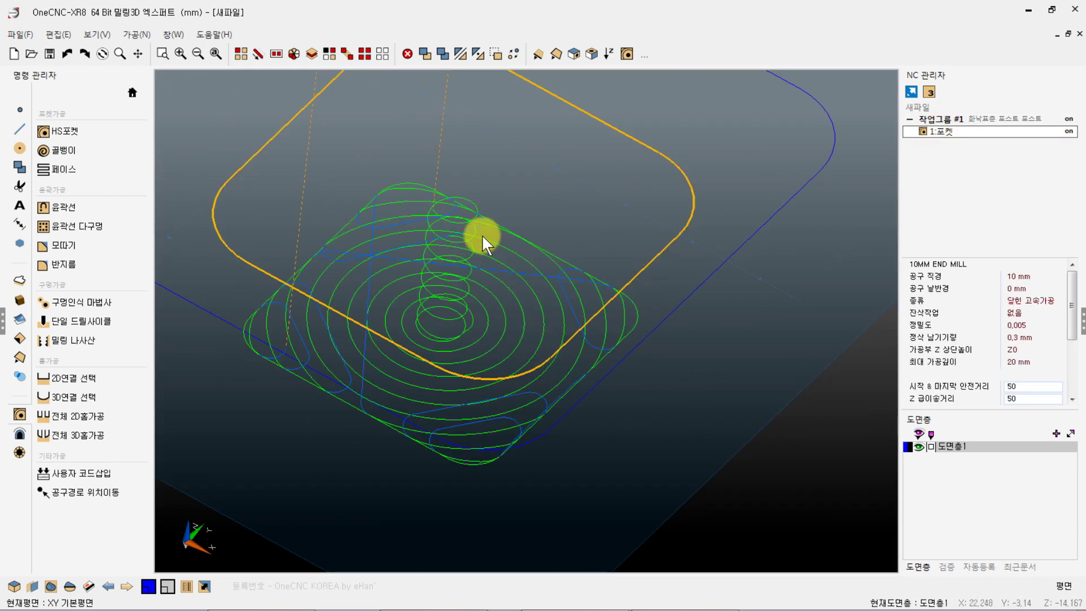
double_click(941, 131)
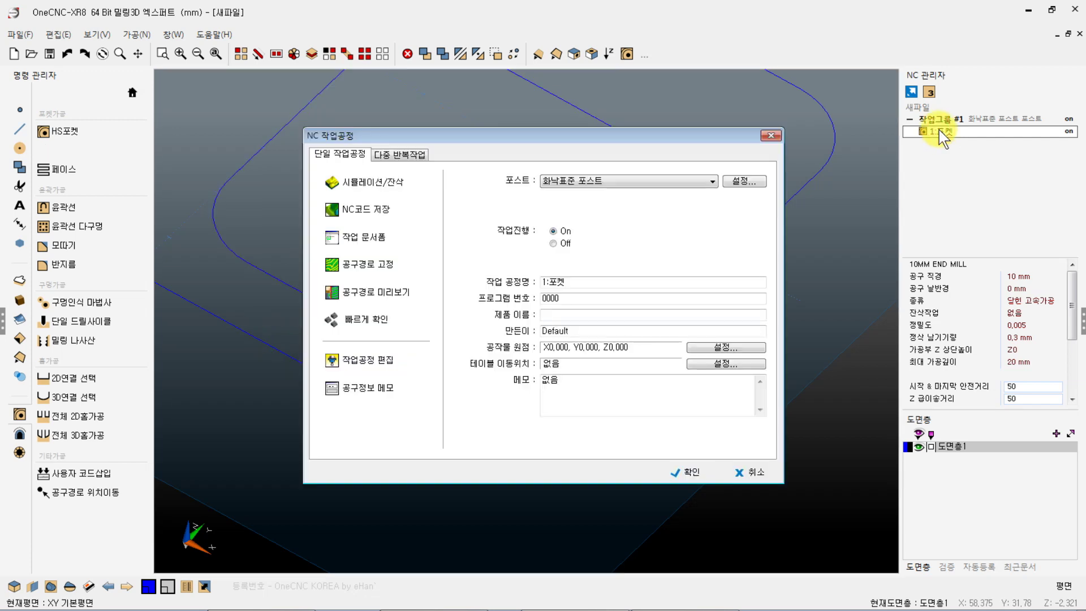
click(361, 267)
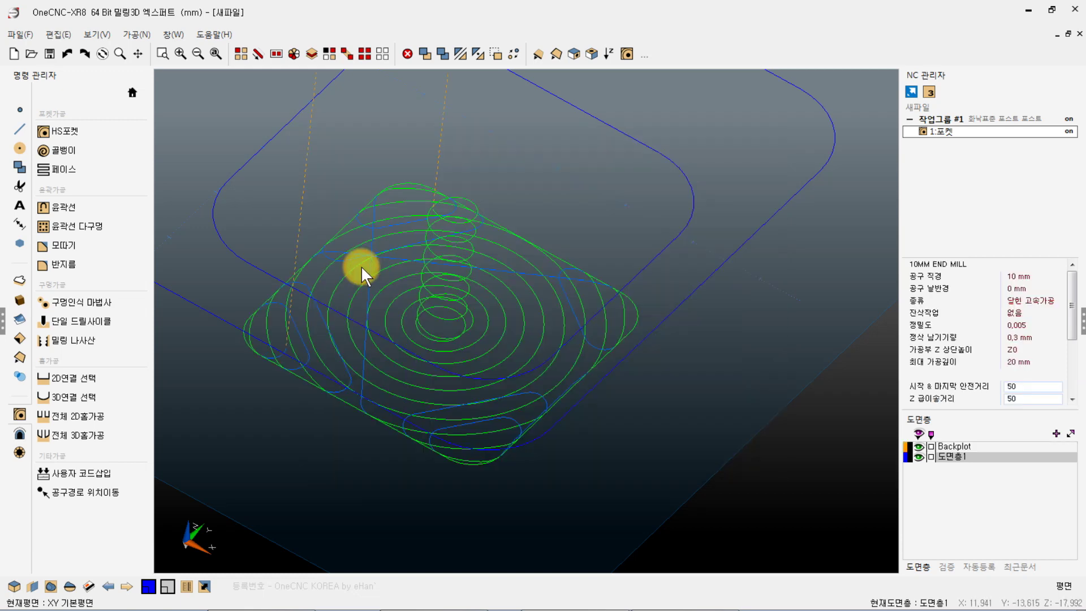
middle_drag(490, 303, 487, 223)
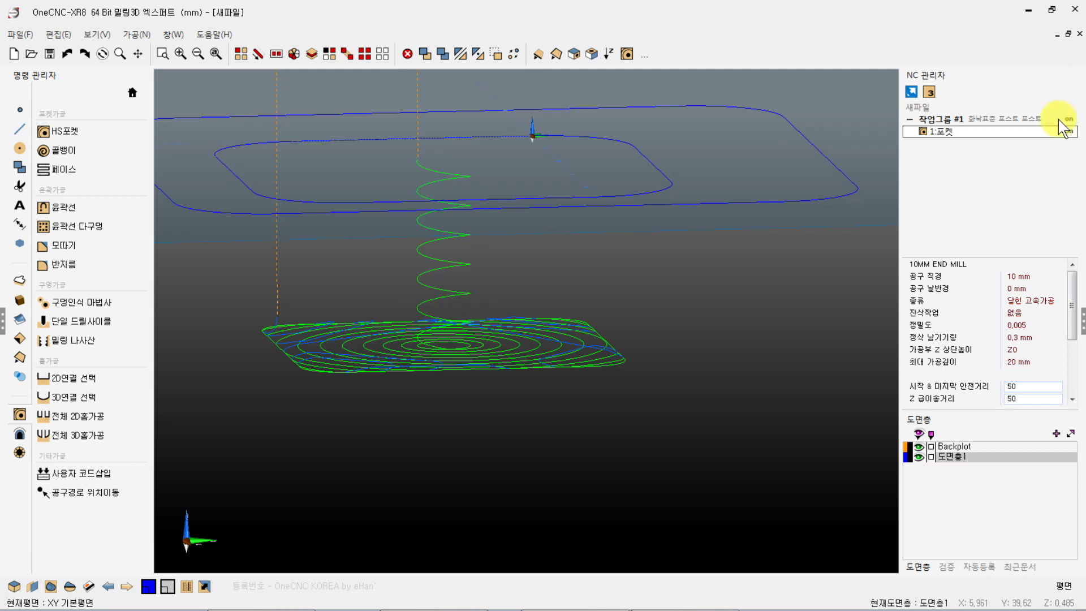
Step: Assign the 화낙15 post to 작업그룹 #1, accepting its post settings and the group settings
double_click(1009, 117)
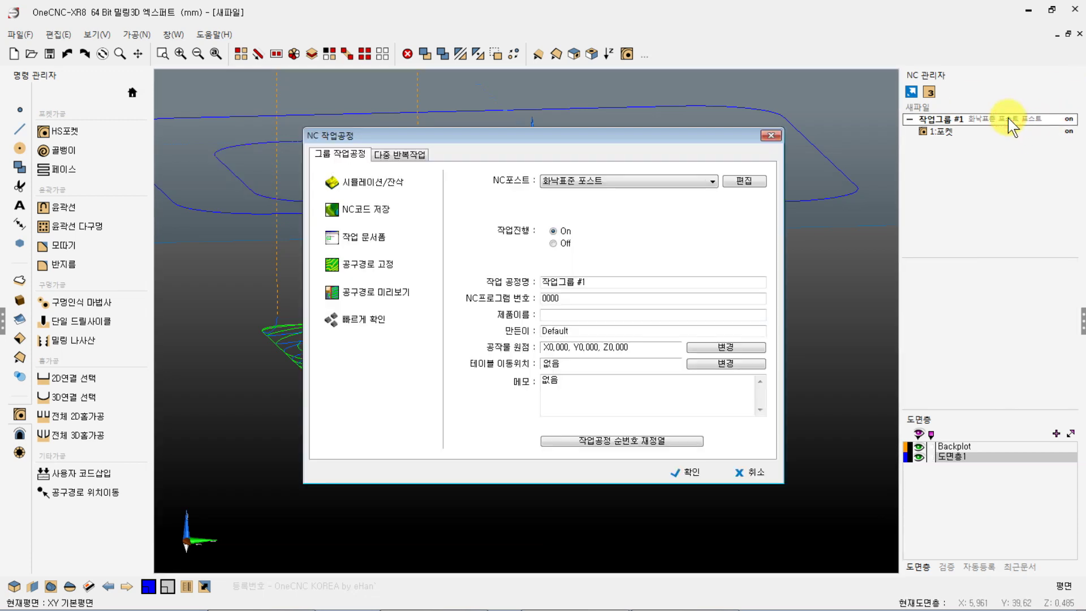
click(573, 182)
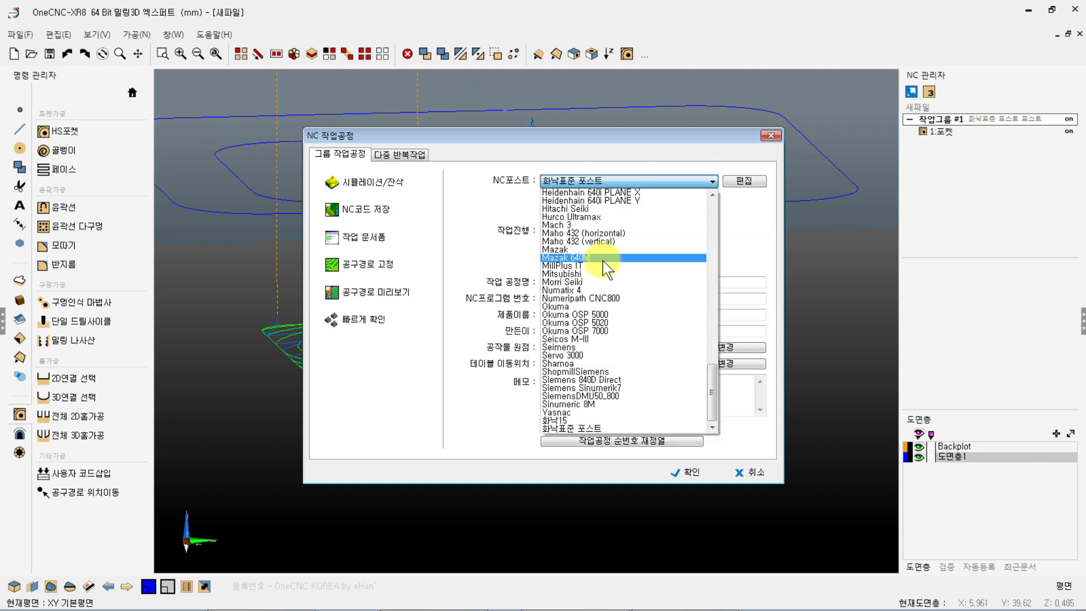
click(555, 421)
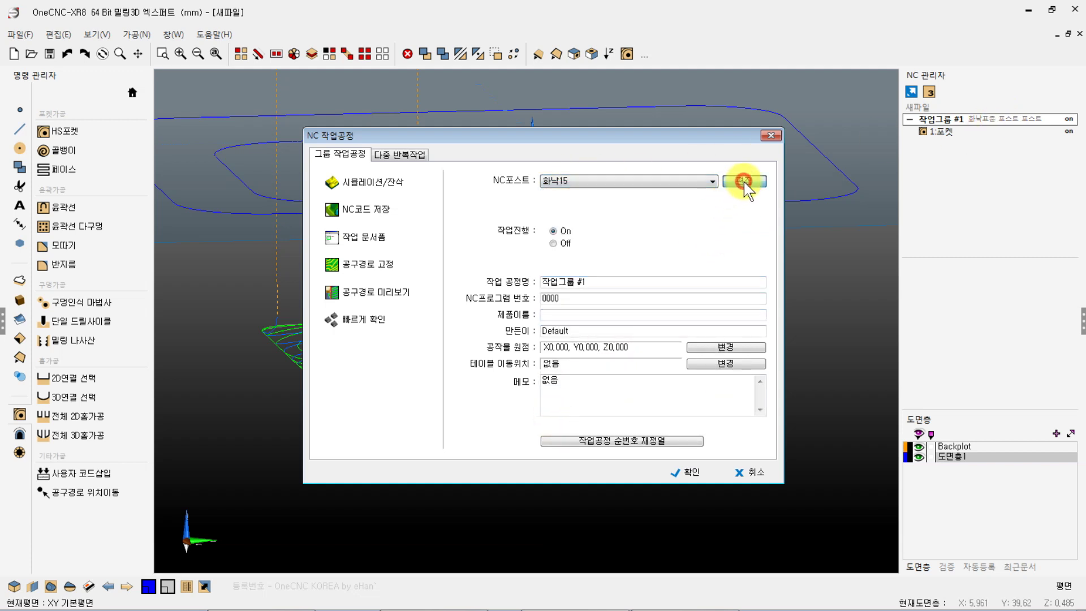
click(744, 182)
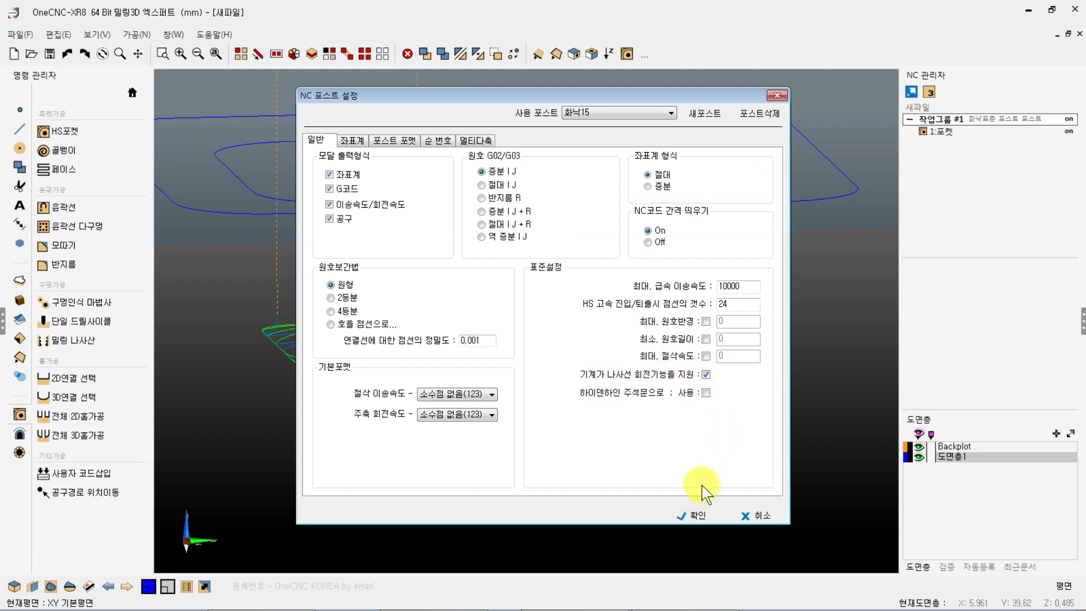
drag(527, 93, 758, 65)
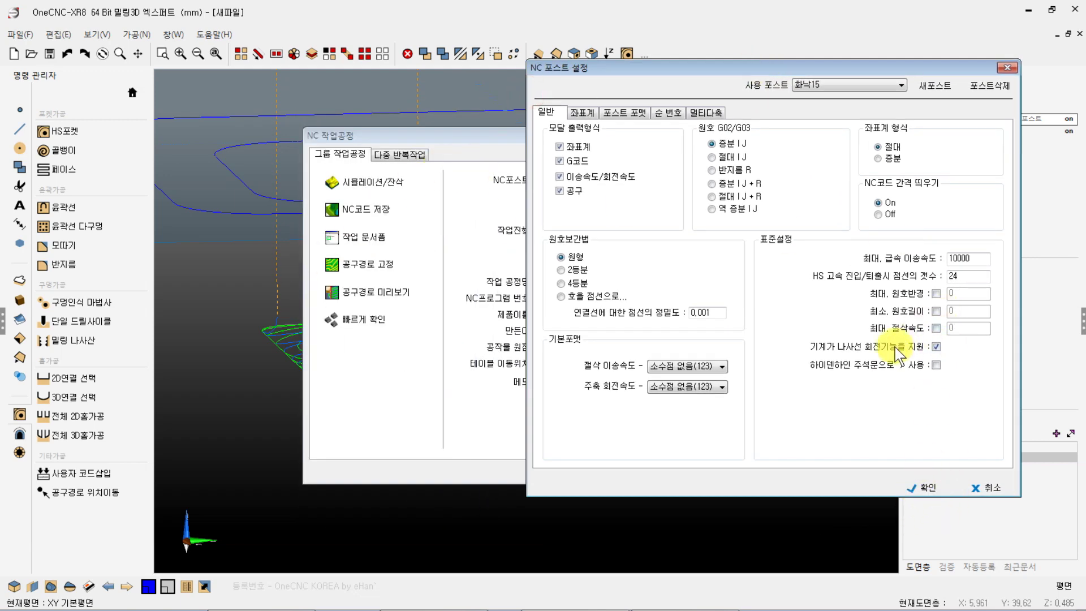
click(921, 487)
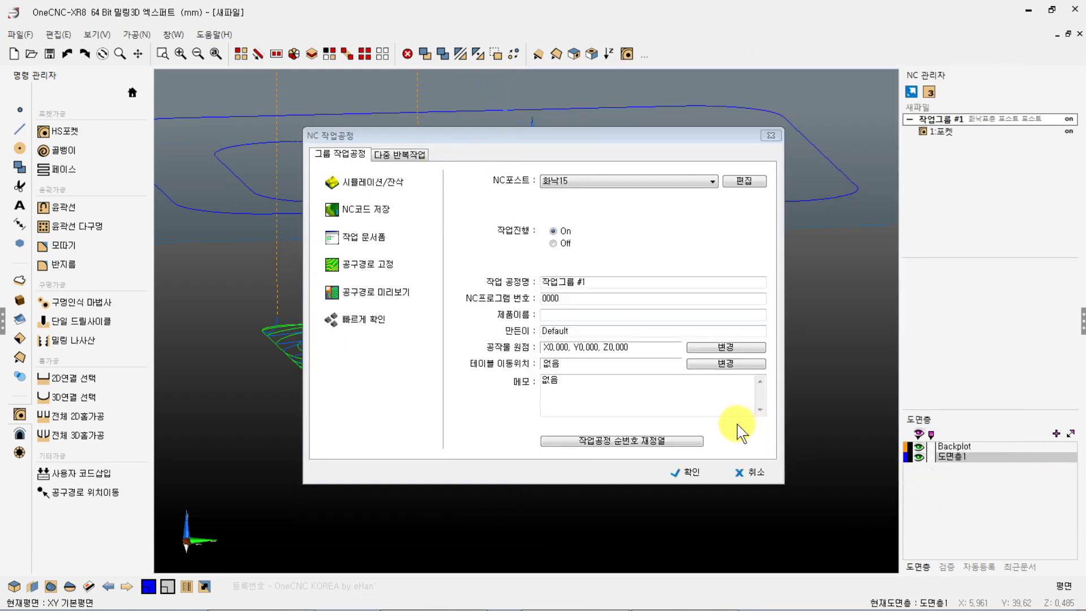
click(686, 473)
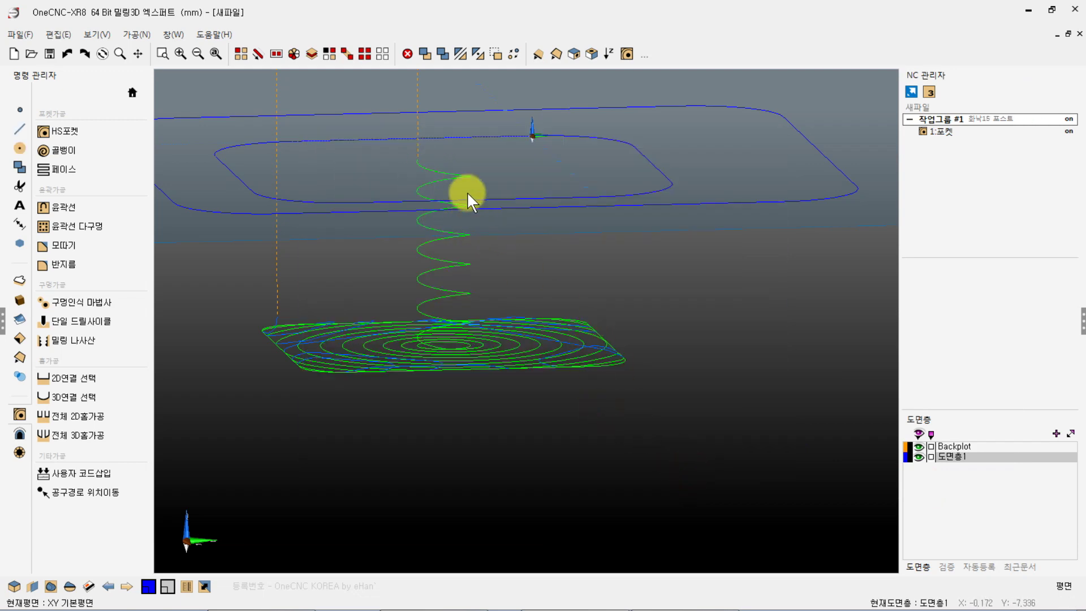
Step: Examine the pocket toolpath's helical entry and link moves from the front (정면도) and close up
middle_drag(465, 303, 449, 183)
middle_drag(443, 303, 451, 215)
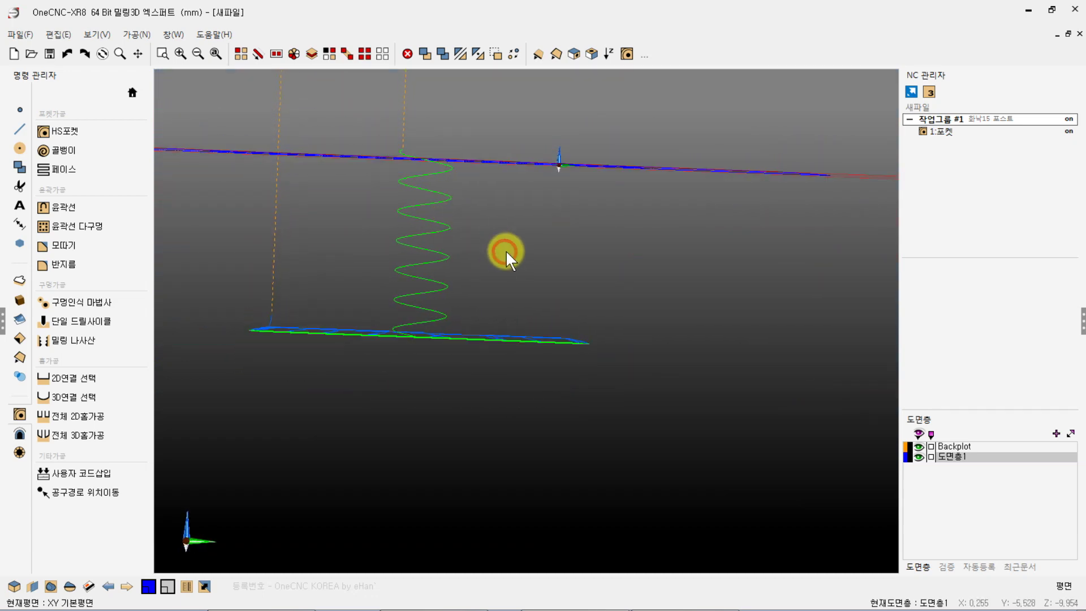
right_click(506, 270)
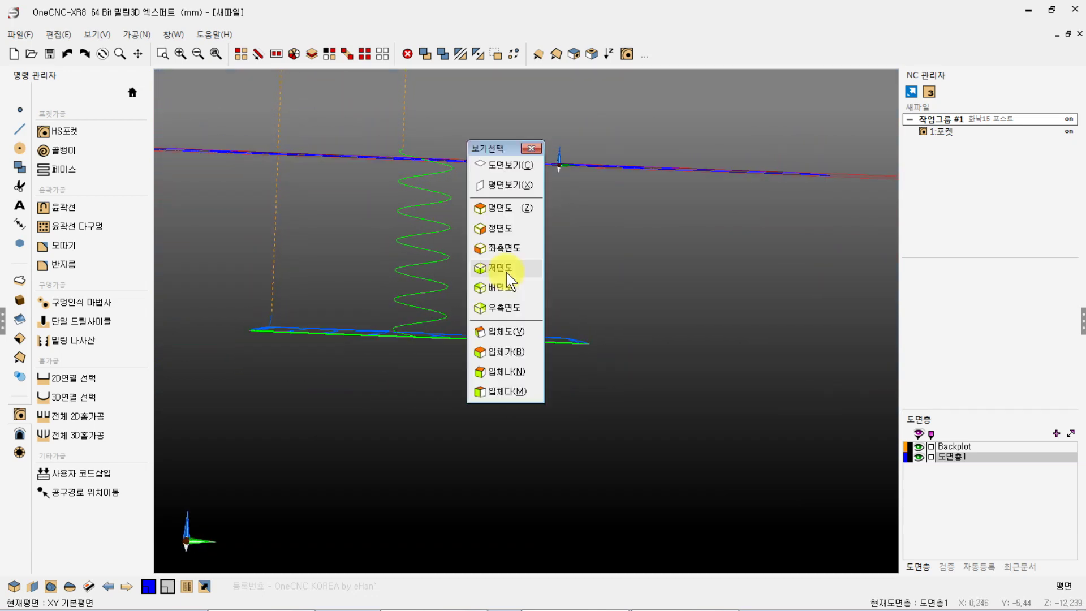
click(496, 231)
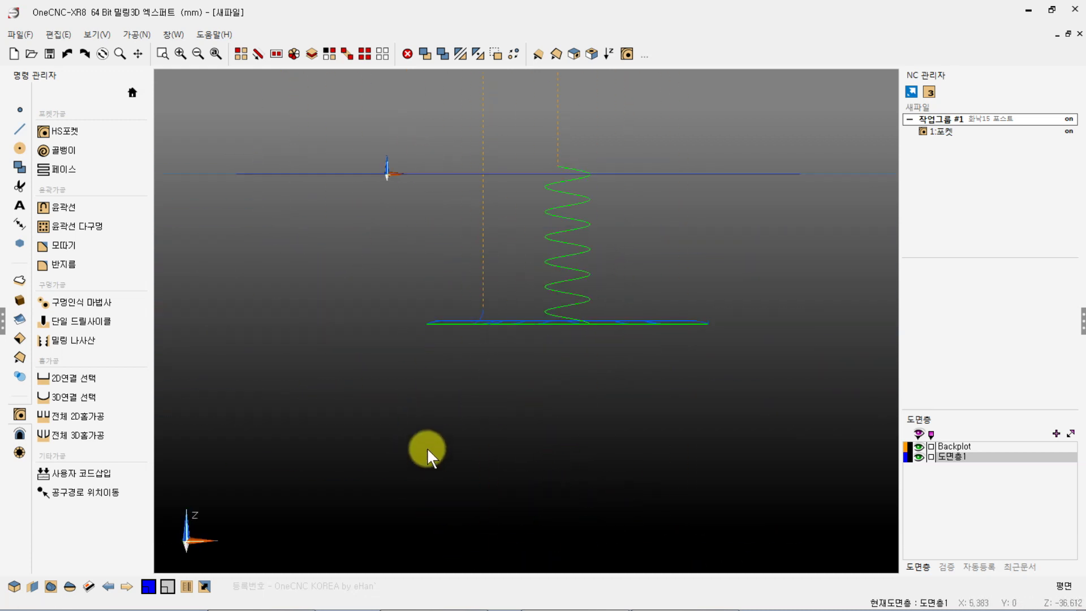
scroll(447, 265, up, 6)
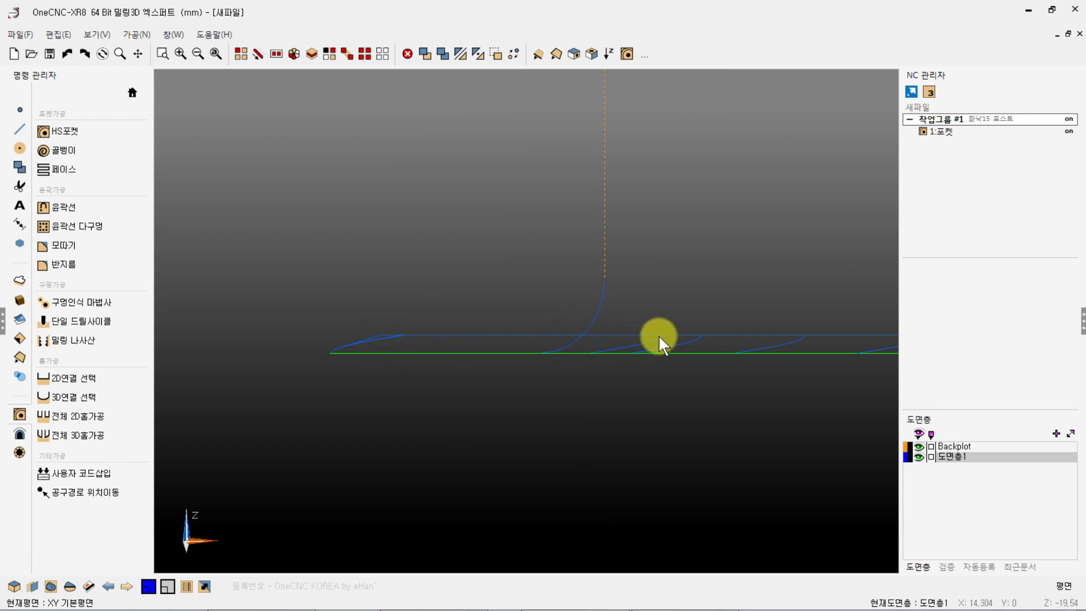
middle_drag(672, 327, 381, 351)
scroll(521, 343, up, 5)
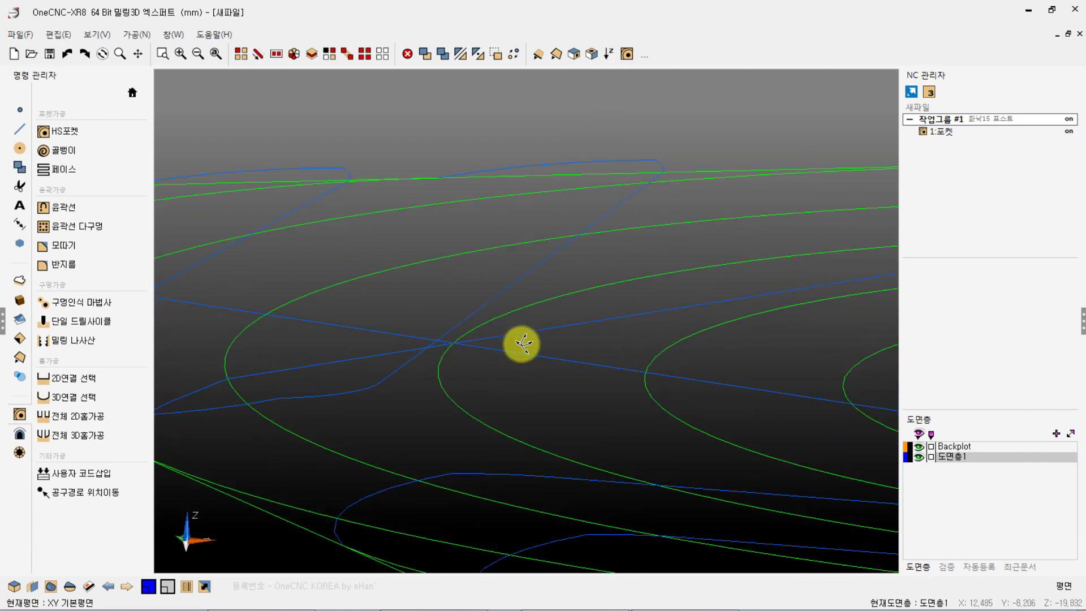
Step: Select individual segments of a high-speed link move near the pocket's corner to inspect how finely it is divided
middle_drag(521, 344, 533, 374)
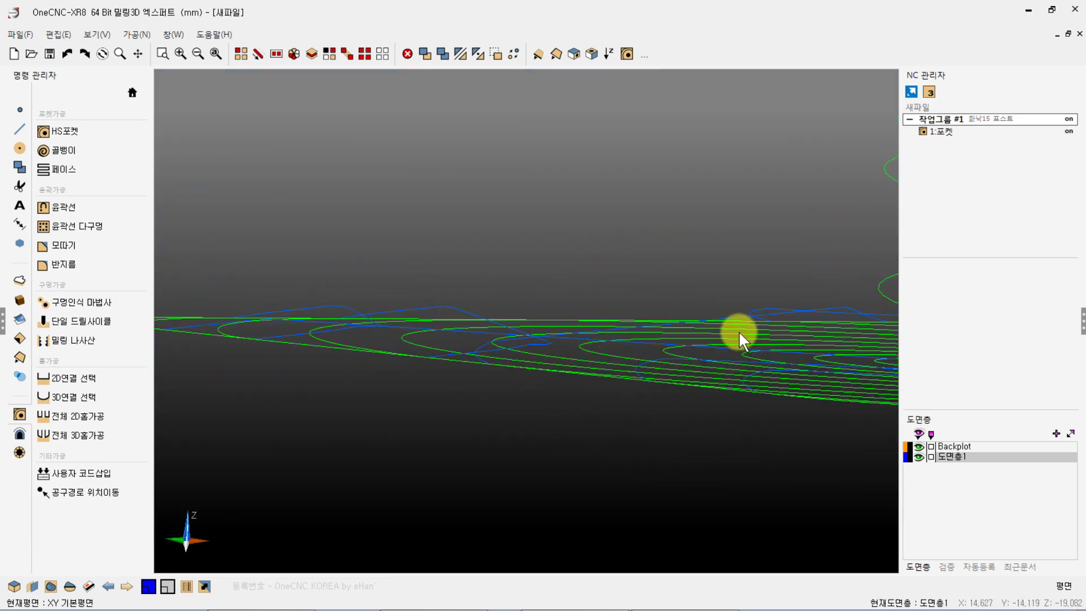
middle_drag(739, 331, 556, 340)
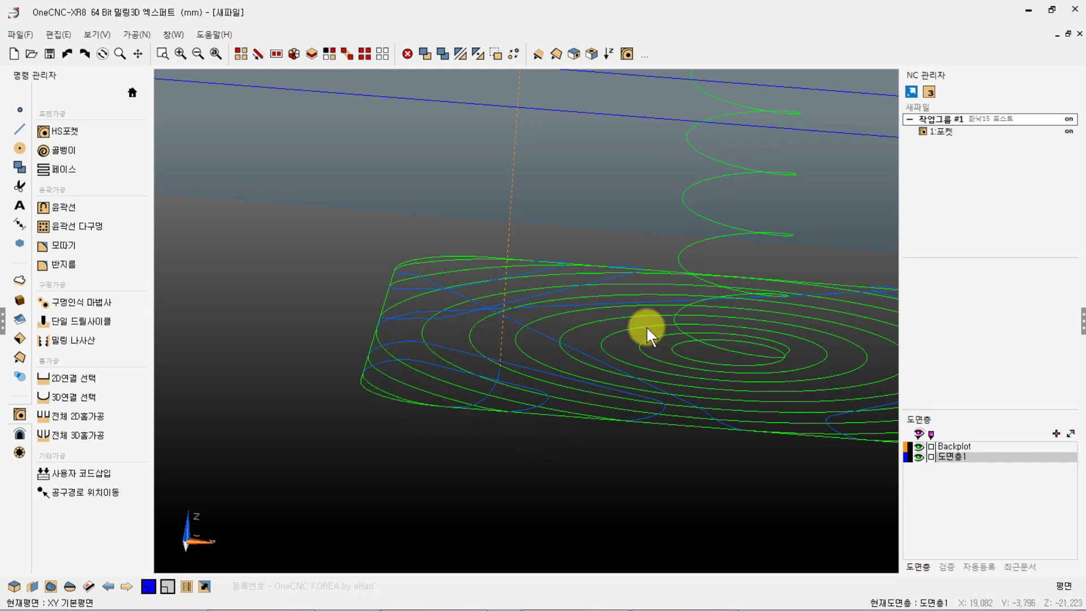
scroll(498, 367, up, 3)
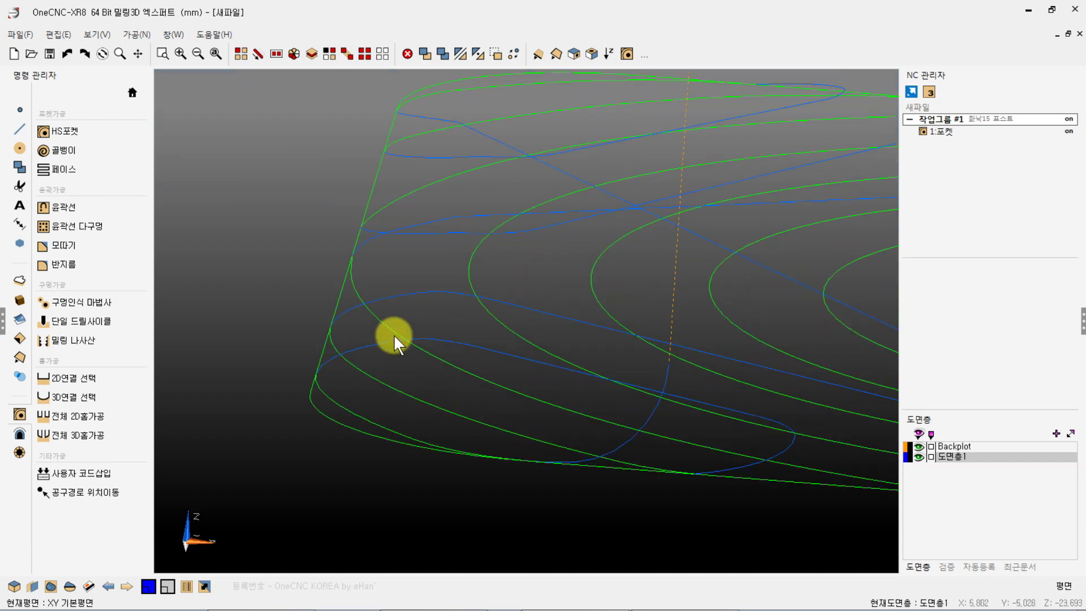
scroll(388, 340, up, 2)
click(240, 54)
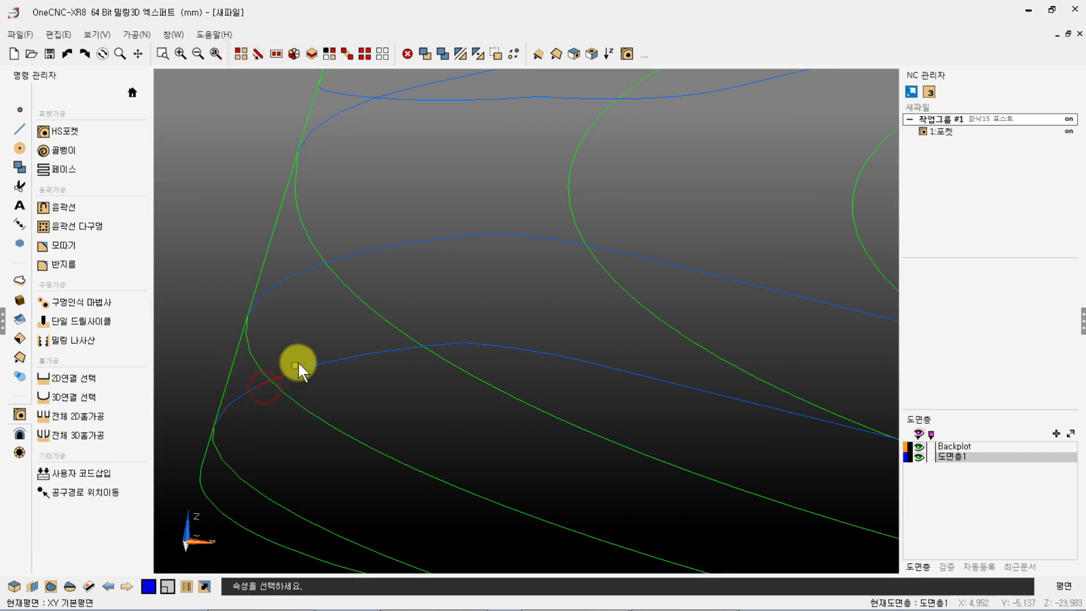
click(315, 360)
click(443, 345)
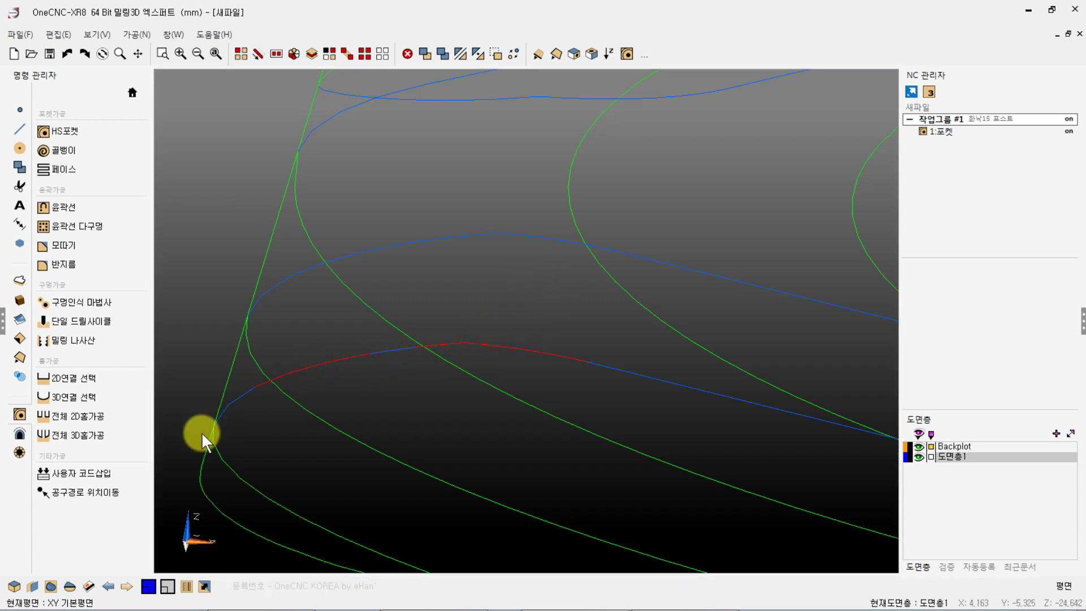
Step: Set the 화낙15 post's HS high-speed entry/exit point count (HS 고속 진입/퇴출시 점선의 갯수) to 50 and accept the post and group settings
double_click(953, 121)
click(744, 182)
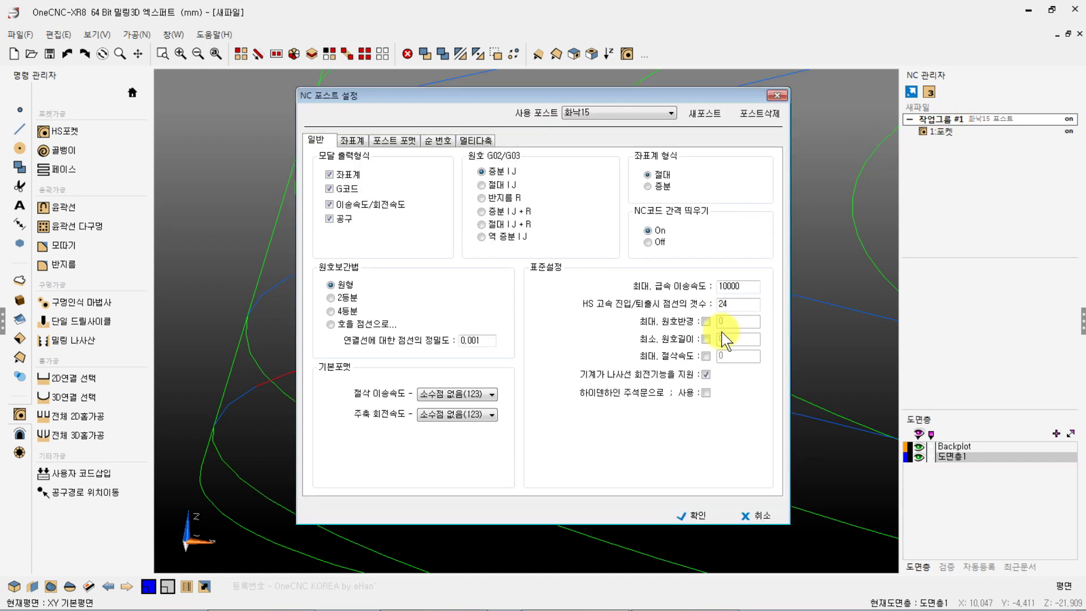
double_click(726, 304)
drag(507, 101, 775, 32)
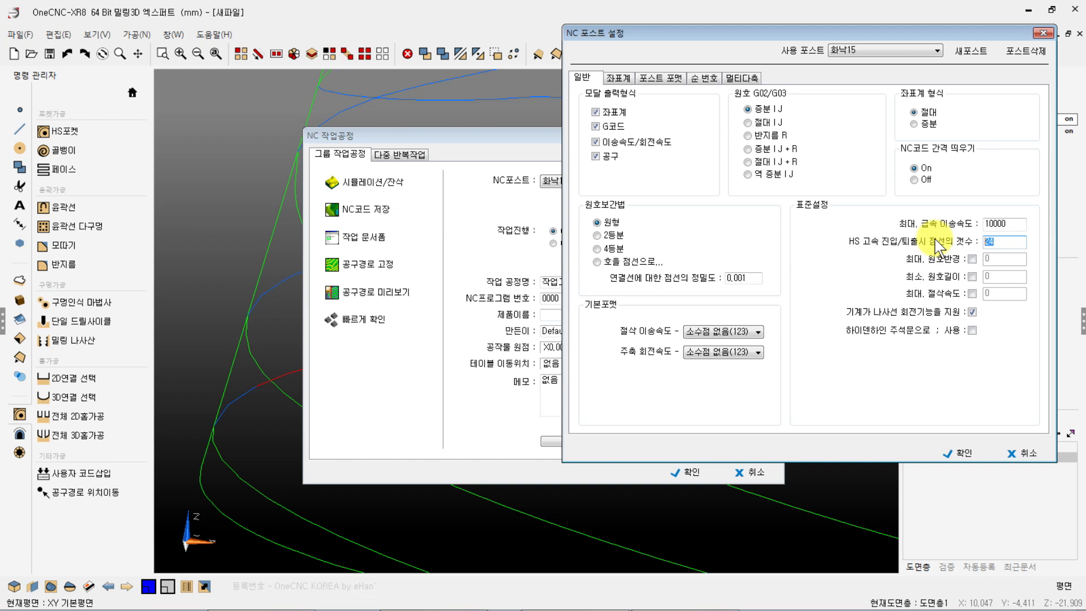
text(50)
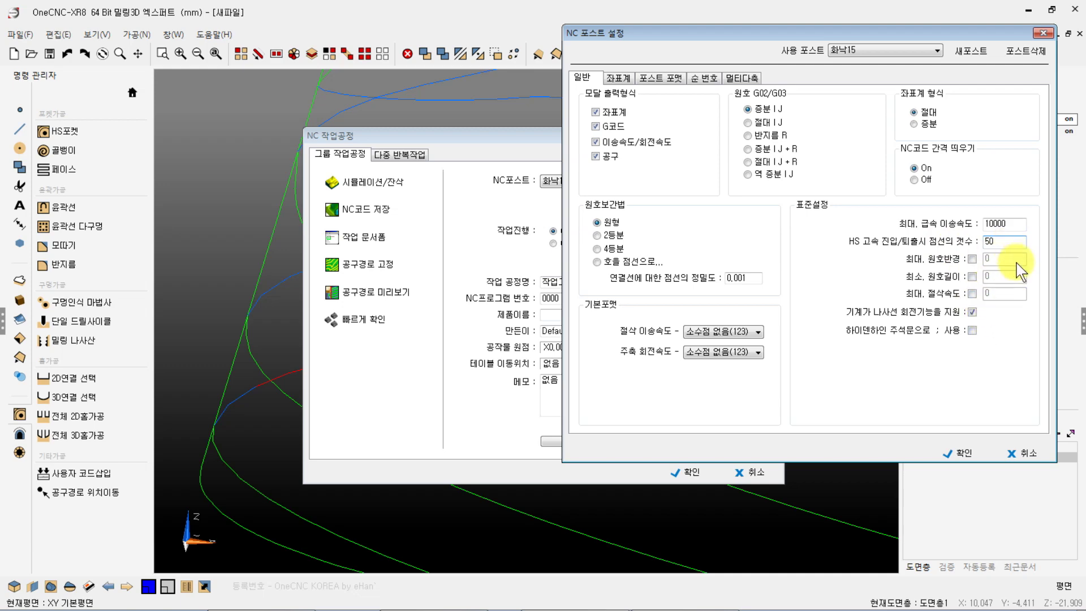
click(961, 452)
click(683, 470)
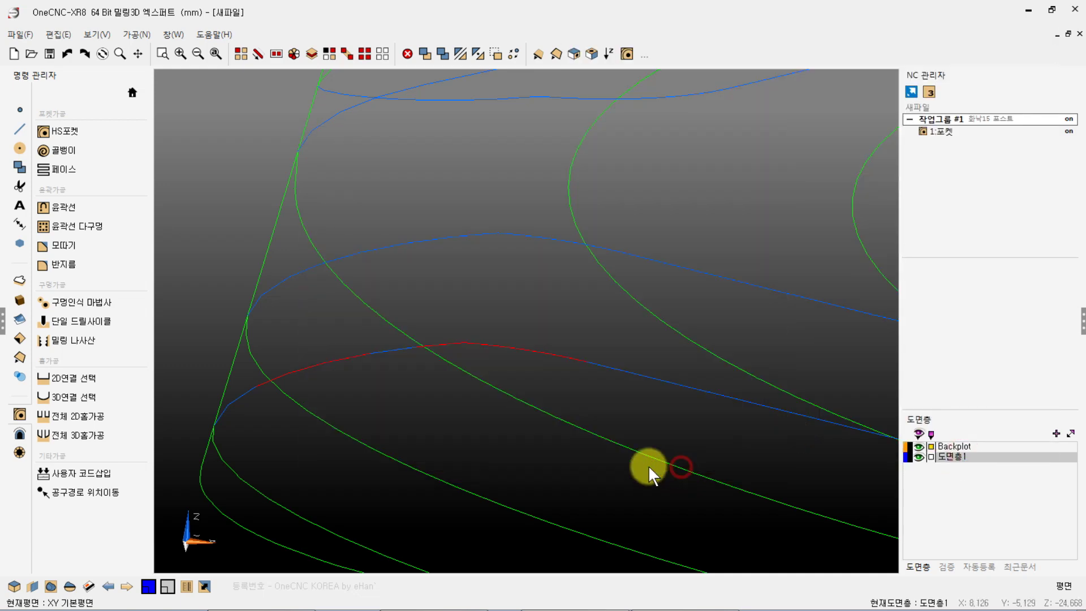
Step: Select all the fixed toolpath geometry and preview 1:포켓 over it to compare the link moves close up
click(454, 420)
scroll(436, 335, down, 3)
scroll(375, 295, up, 6)
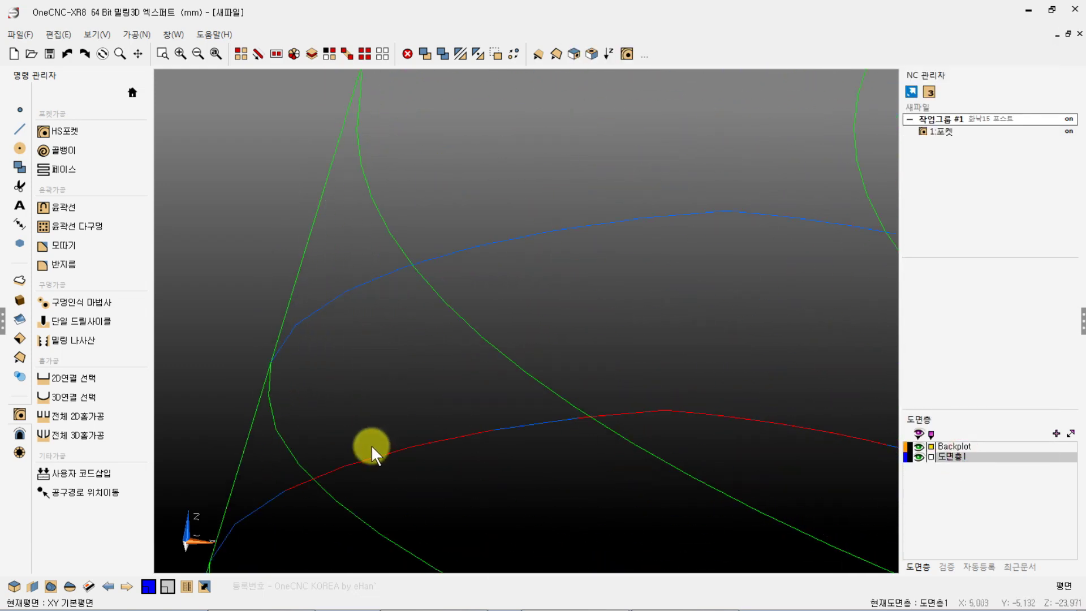
click(362, 52)
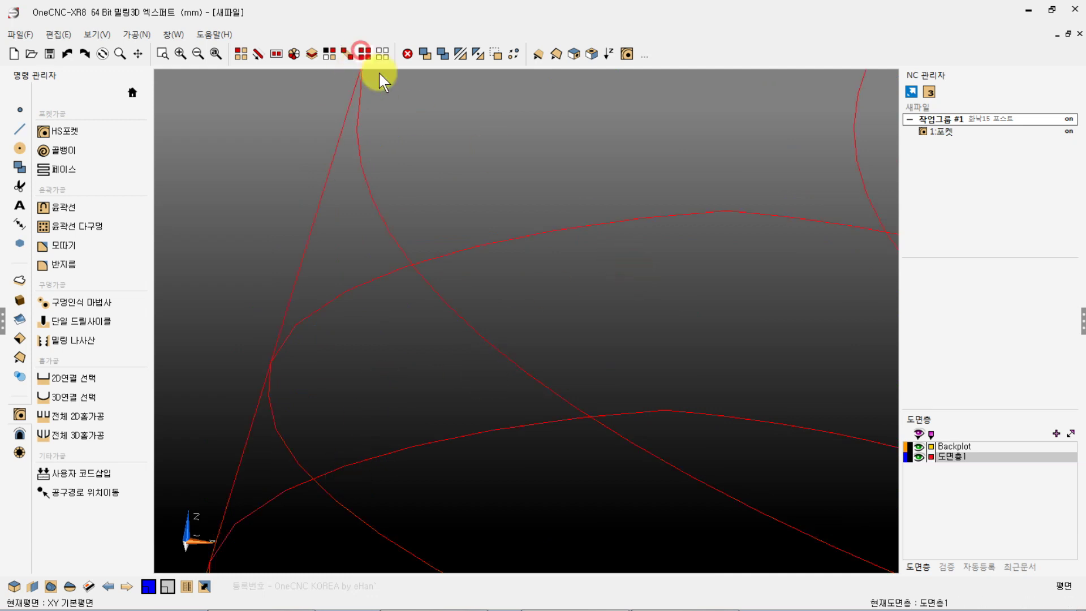
click(948, 130)
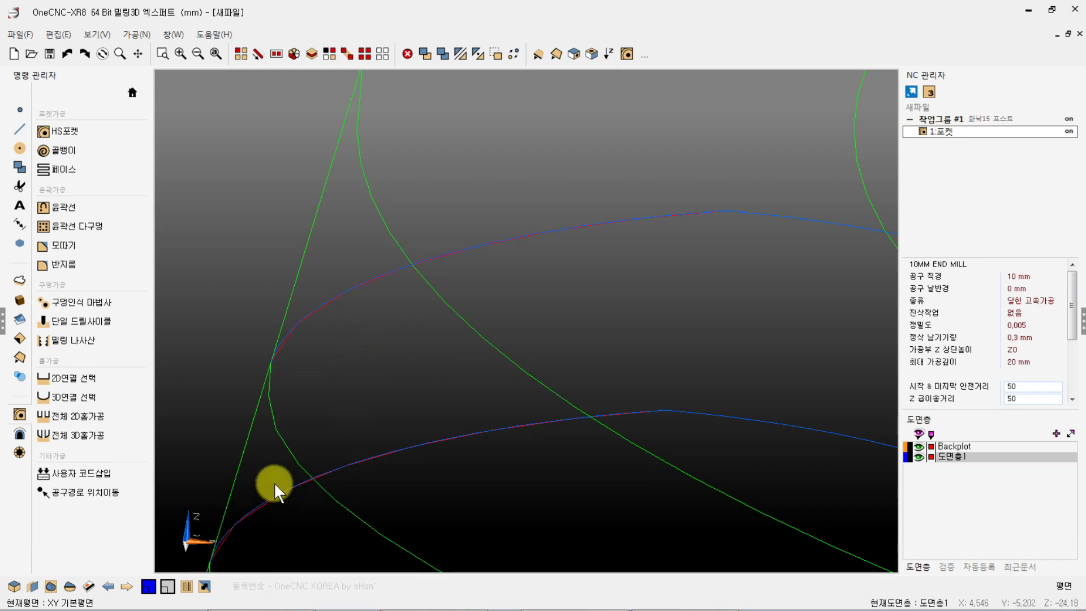
middle_drag(274, 482, 469, 271)
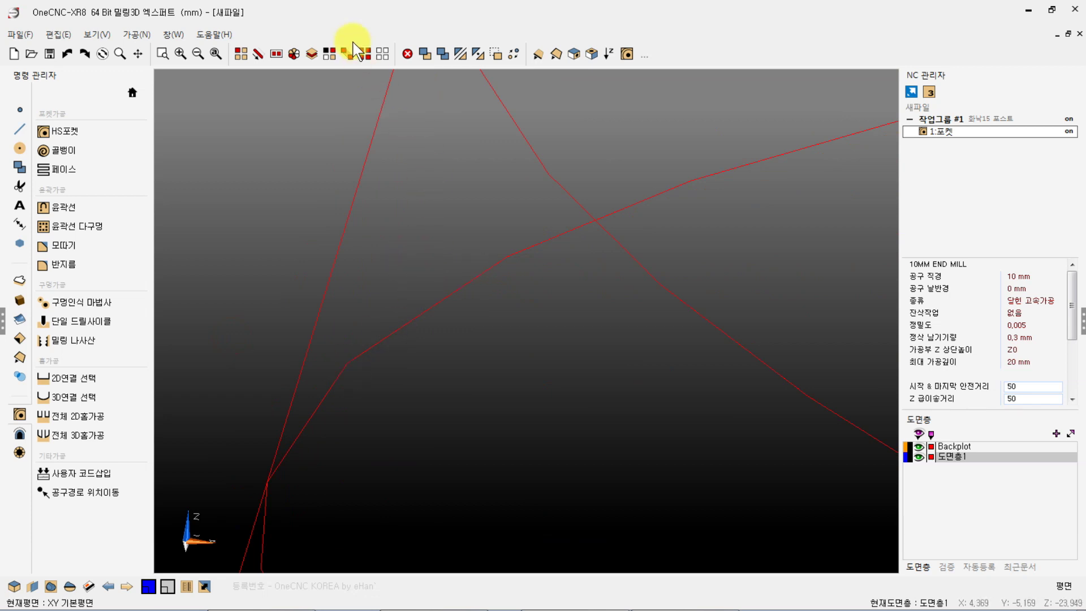
click(939, 133)
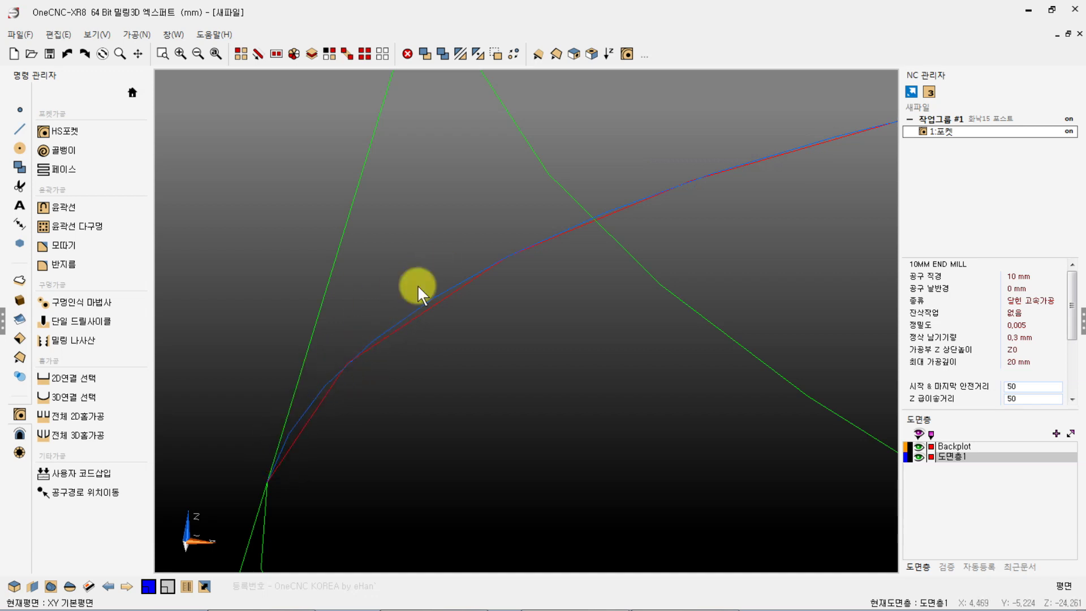
click(402, 383)
middle_drag(304, 341, 380, 383)
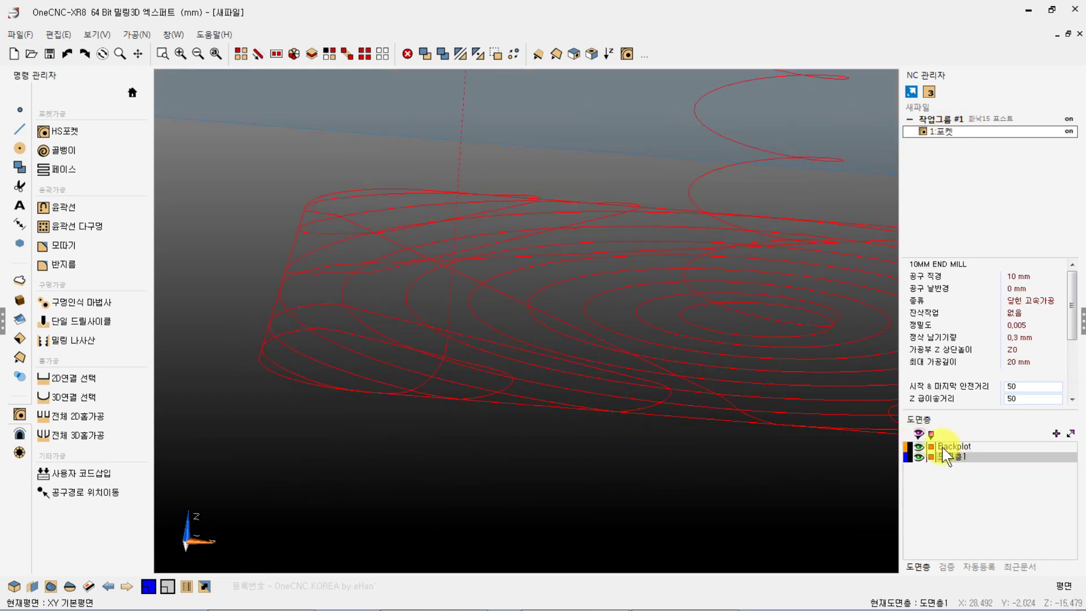
Step: Hide the Backplot layer, make it the current layer, and preview the 1:포켓 toolpath on its own
click(919, 447)
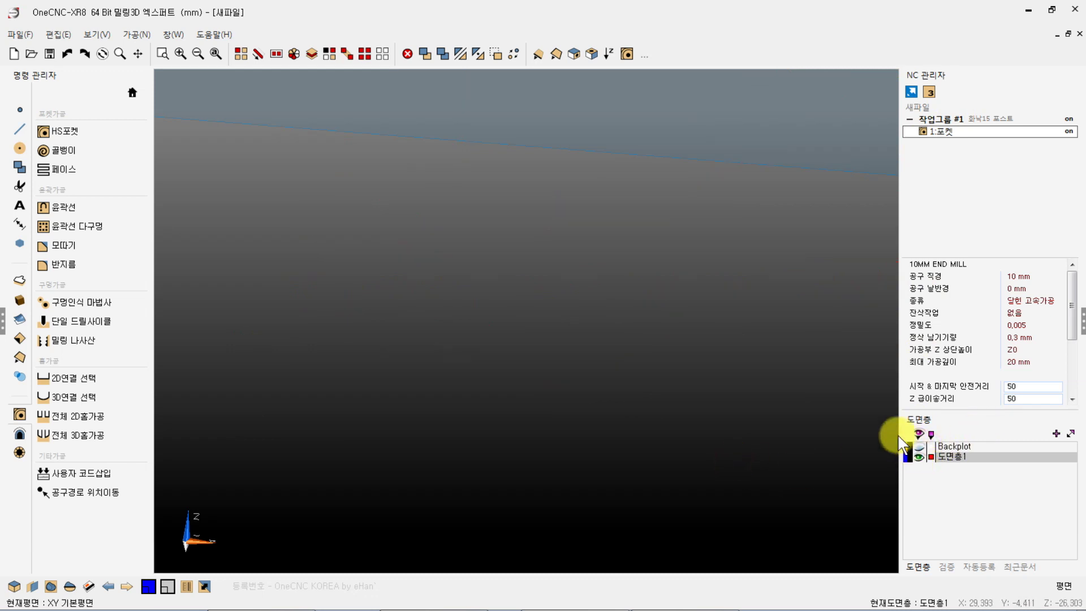
click(950, 446)
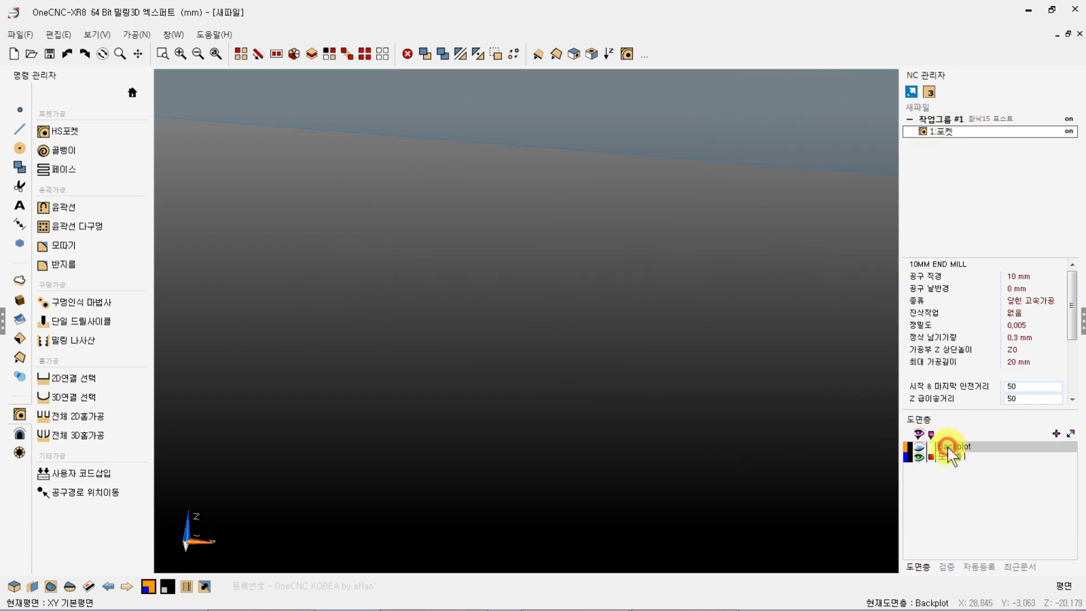
click(948, 133)
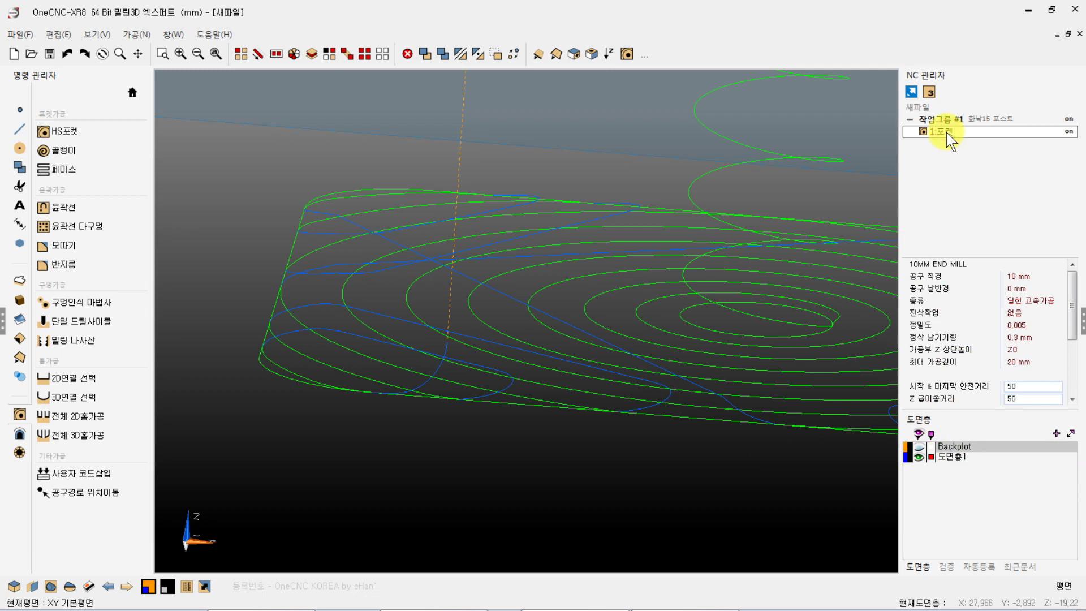
click(297, 355)
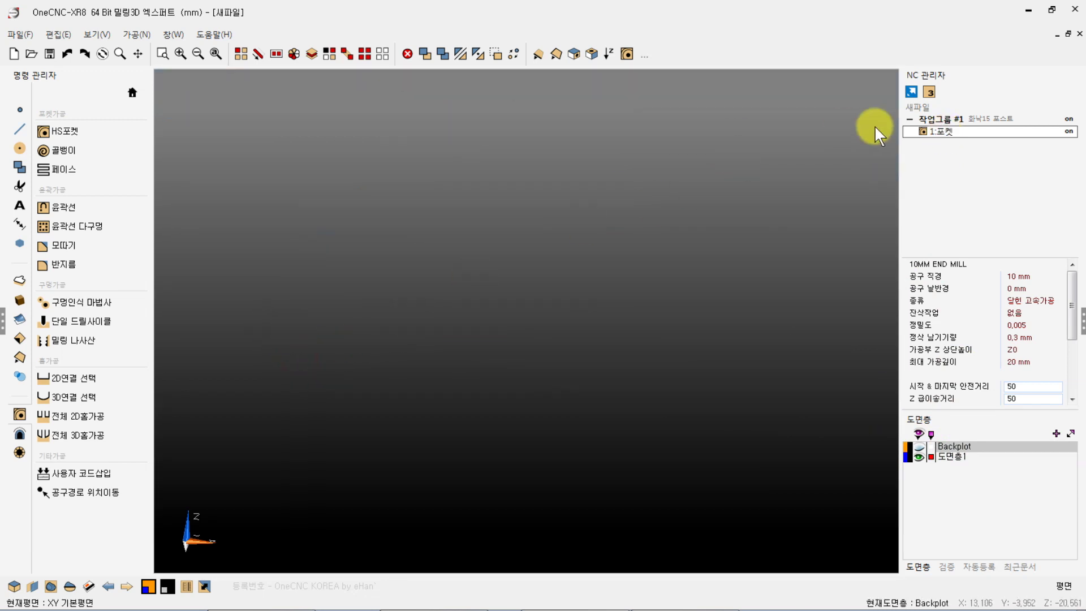
click(939, 134)
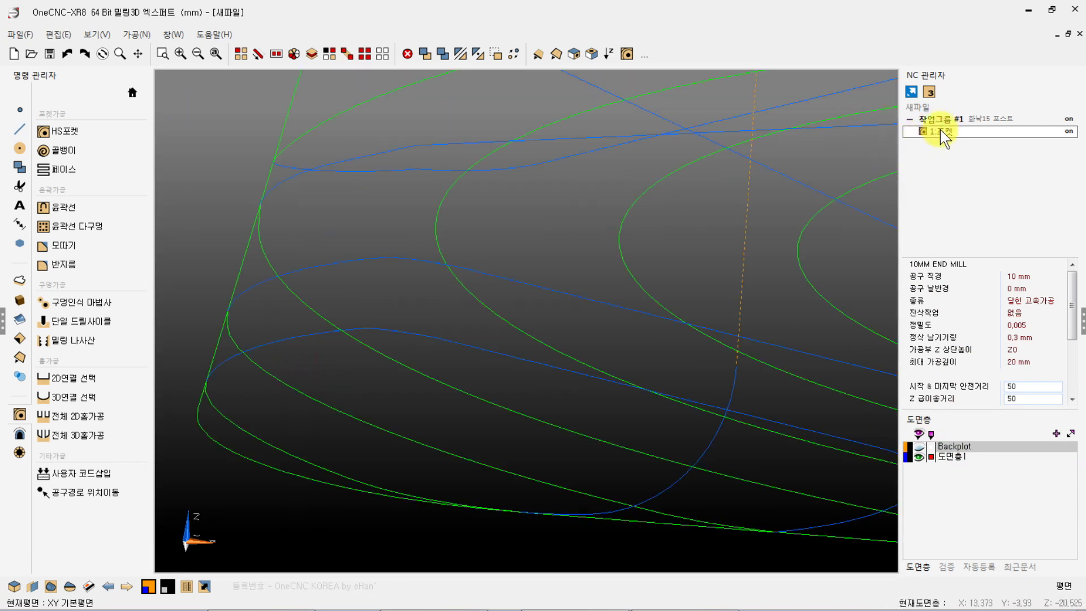
click(564, 199)
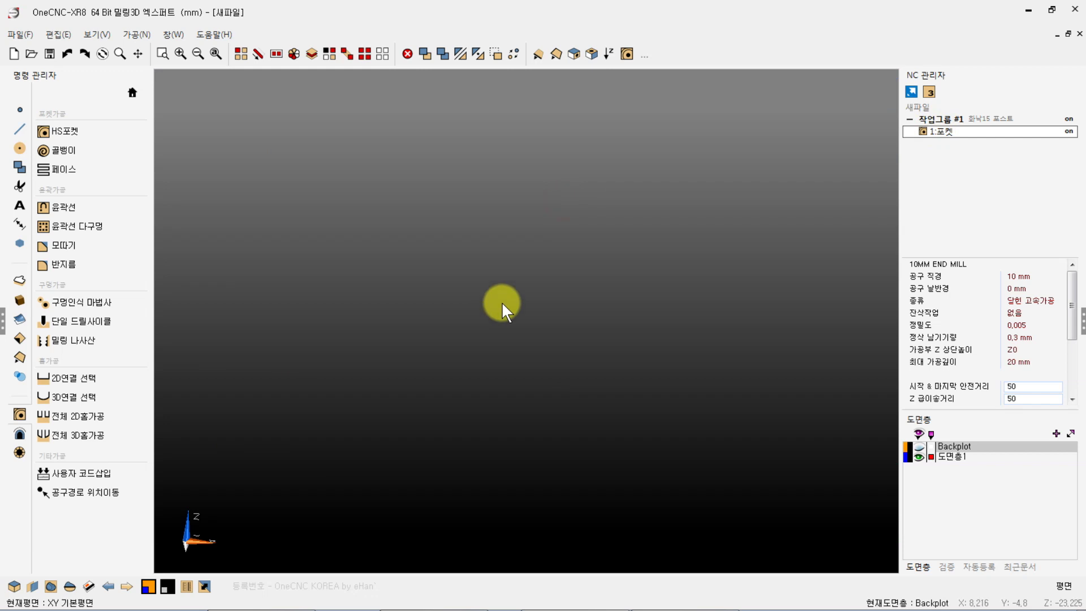
Step: Show and delete the Backplot layer, and fix the 1:포켓 toolpath (공구경로 고정) in the drawing again
click(911, 447)
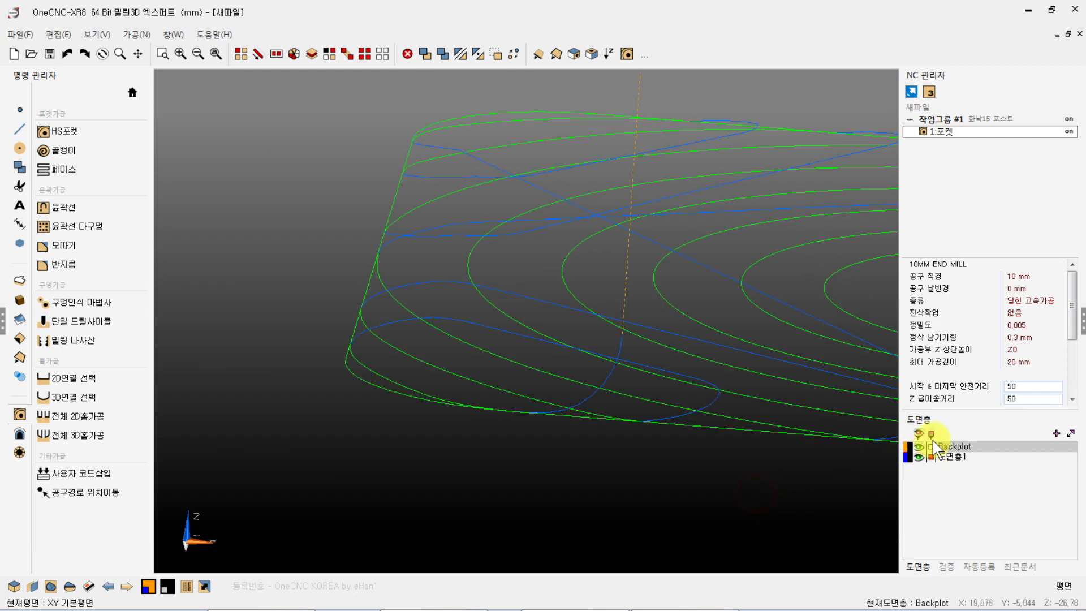
right_click(939, 446)
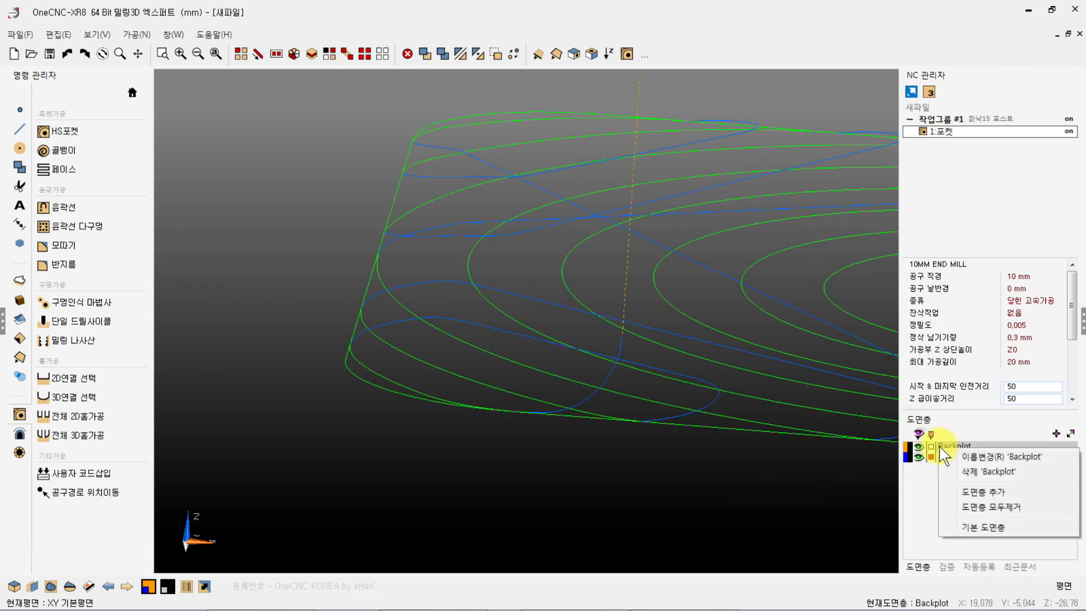
click(991, 472)
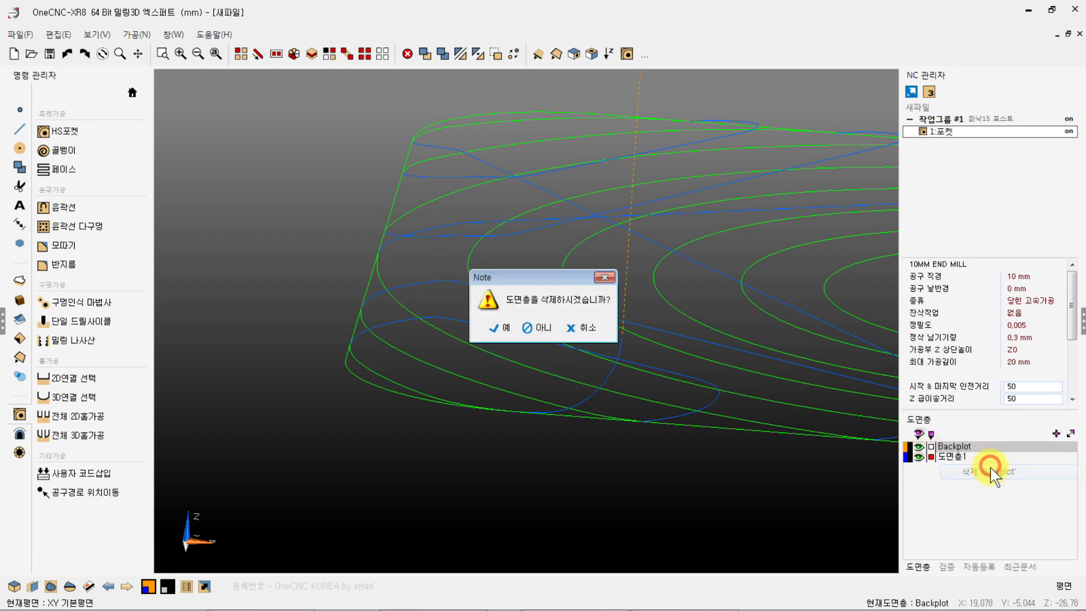
click(506, 329)
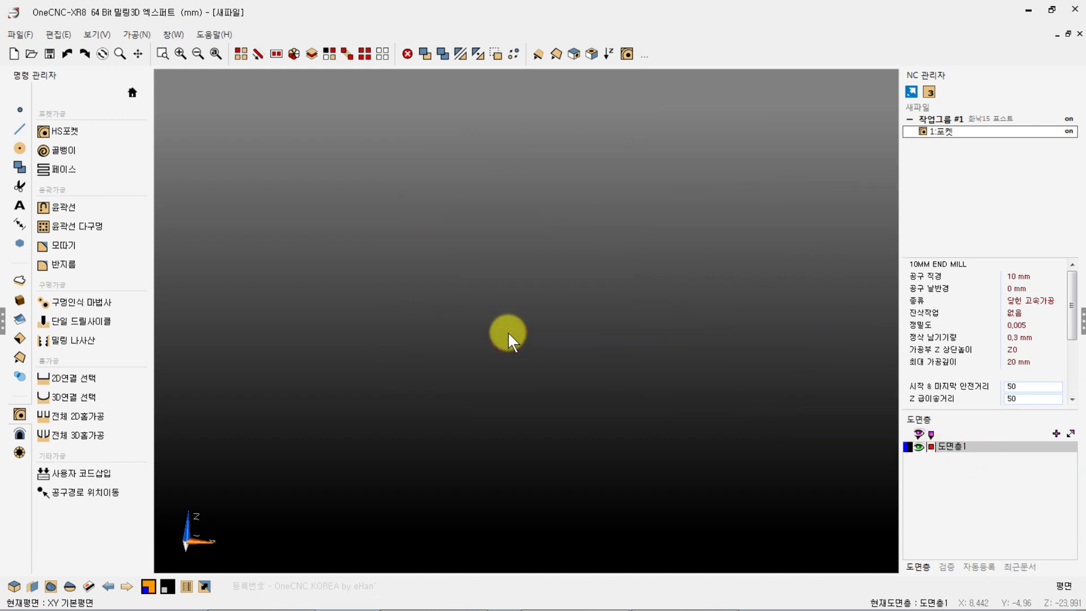
double_click(943, 137)
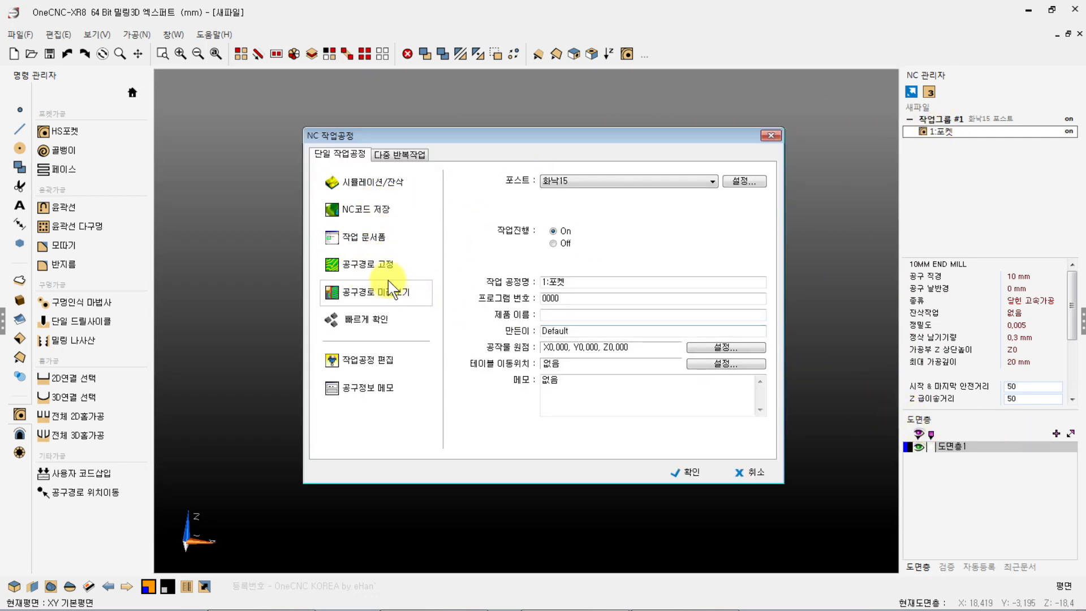
click(368, 265)
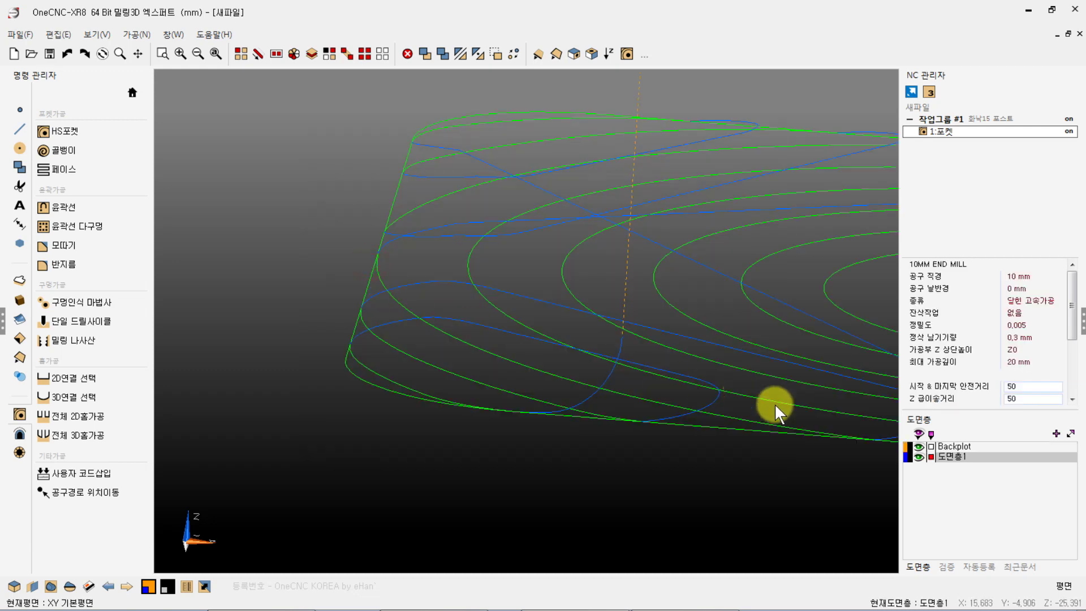
Step: Examine the newly fixed link moves at the pocket's corner, selecting single segments to check how finely they are divided
scroll(400, 309, up, 5)
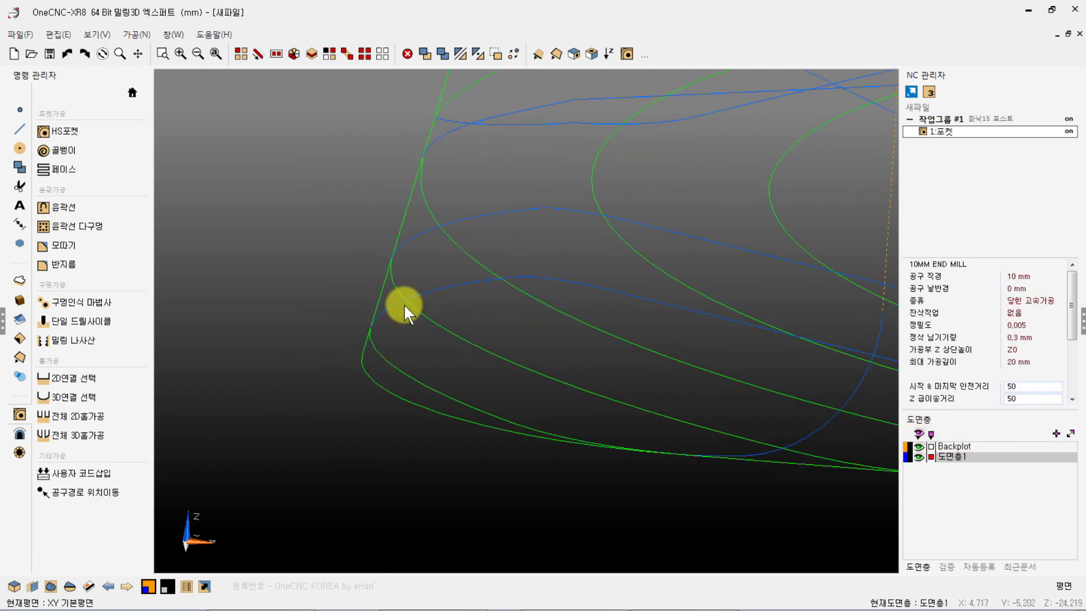
scroll(279, 336, up, 3)
scroll(179, 351, down, 1)
scroll(376, 232, down, 5)
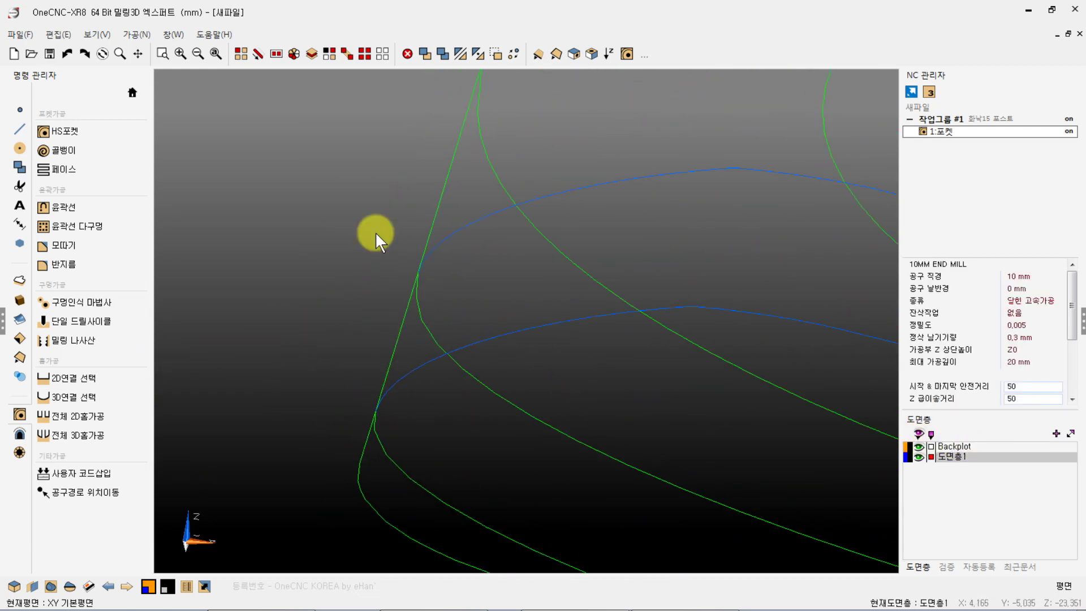
scroll(496, 380, up, 3)
scroll(292, 288, up, 3)
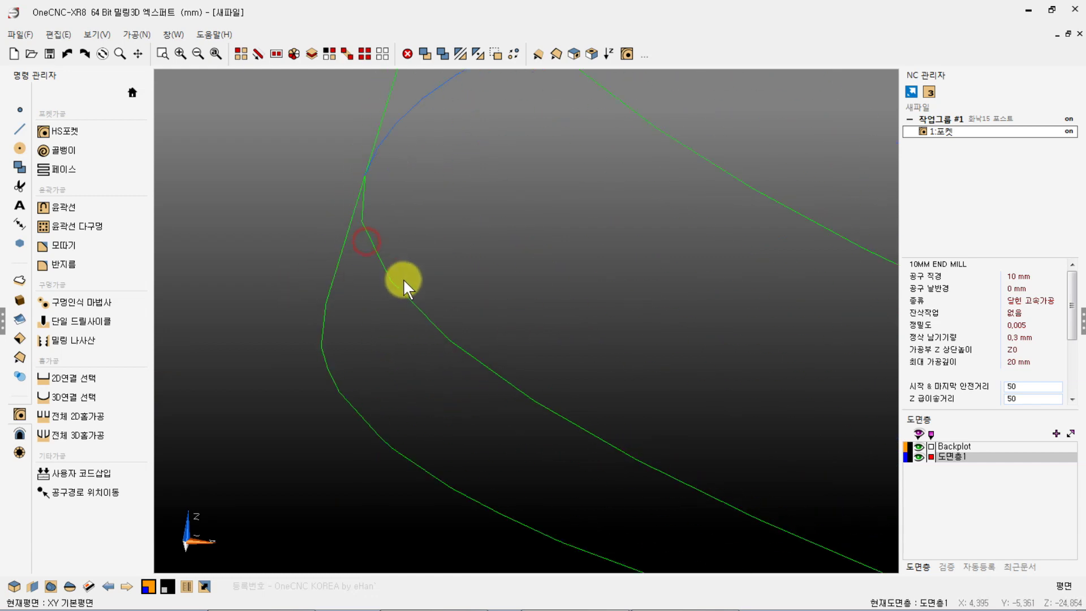
middle_drag(392, 234, 449, 221)
scroll(708, 263, up, 5)
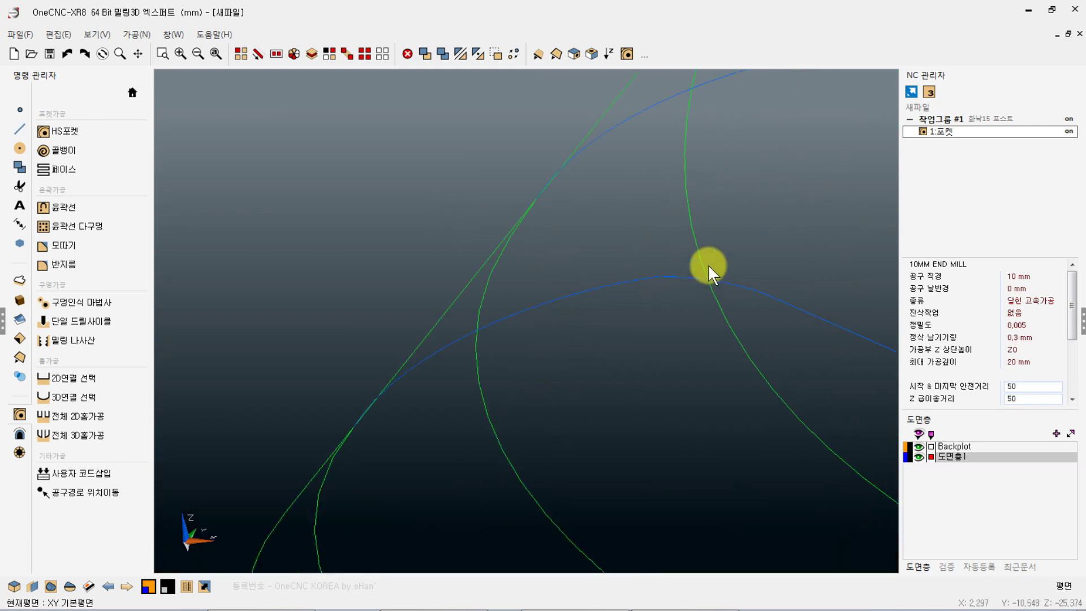
click(241, 54)
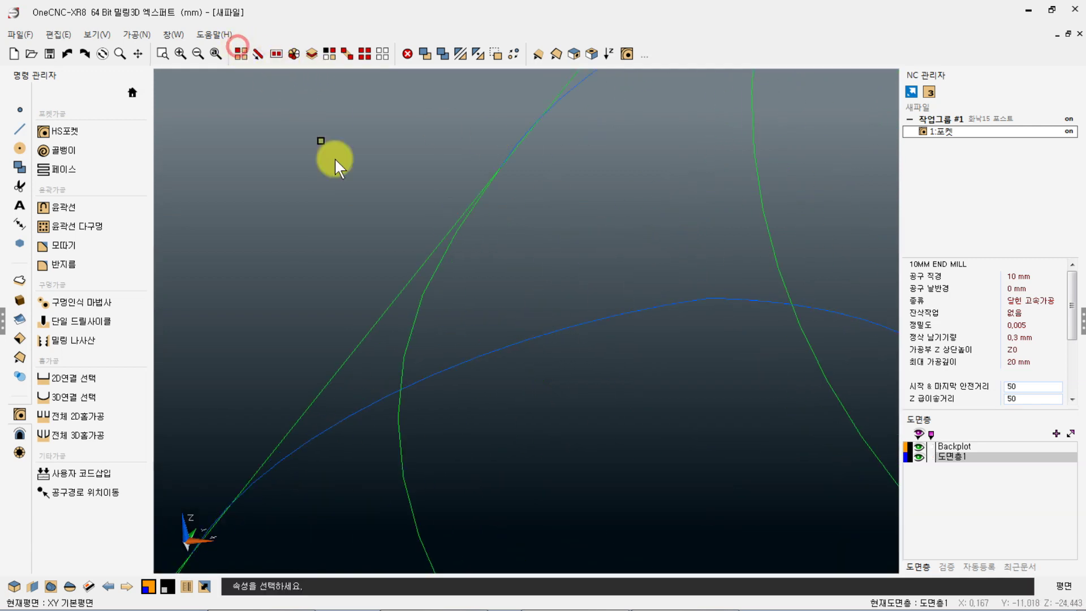
click(352, 422)
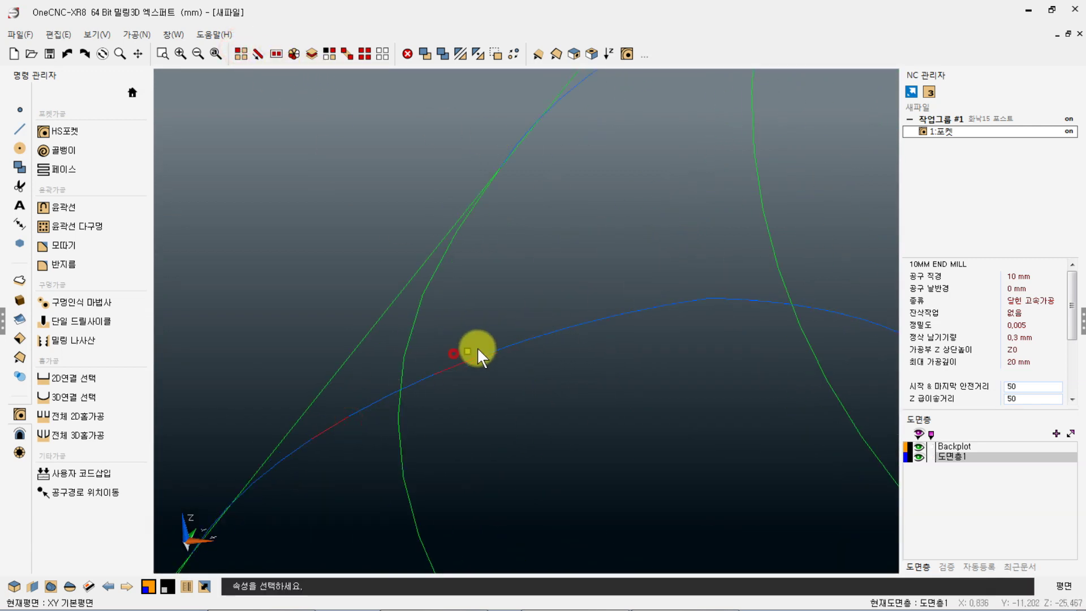
Step: Open the 화낙15 post settings of the 1:포켓 operation and display the coordinate options (좌표계)
double_click(942, 132)
drag(572, 136, 864, 58)
click(1036, 102)
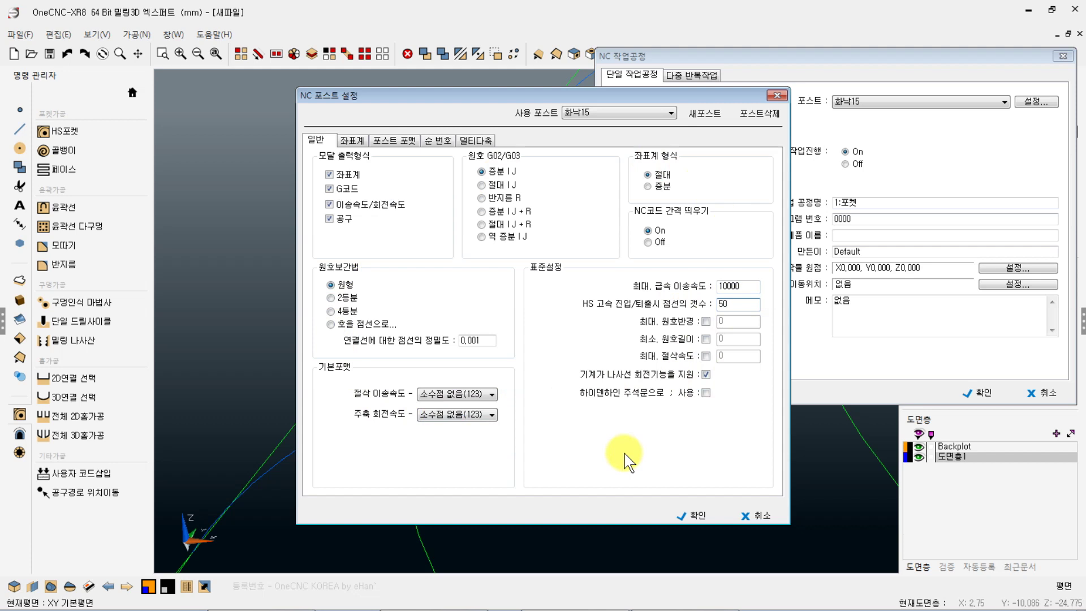
click(351, 139)
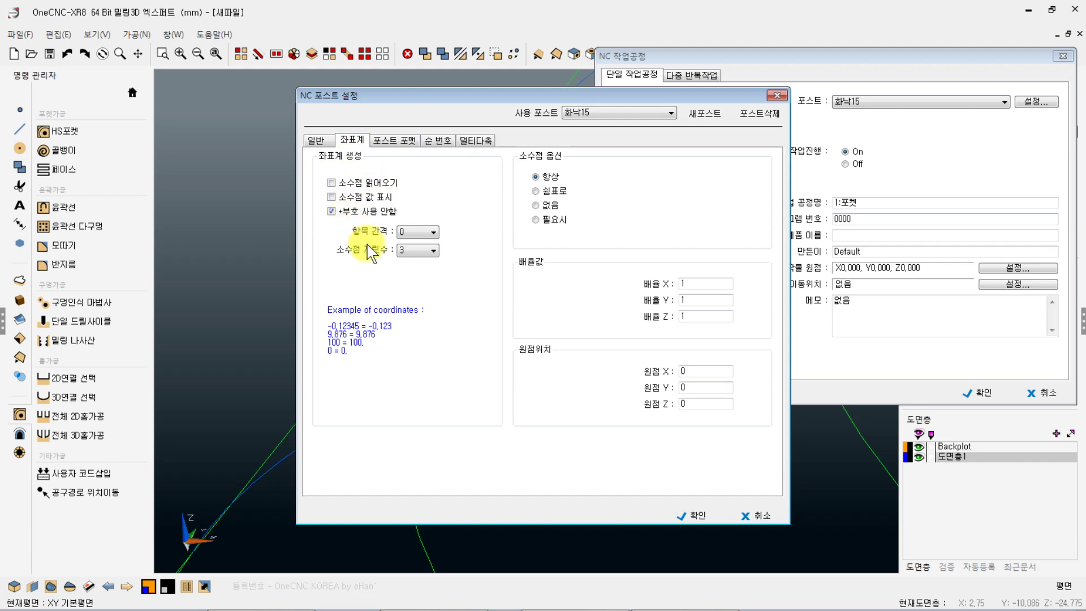
Step: Try an item spacing (항목 간격) of 3 for the post's coordinate output
click(425, 234)
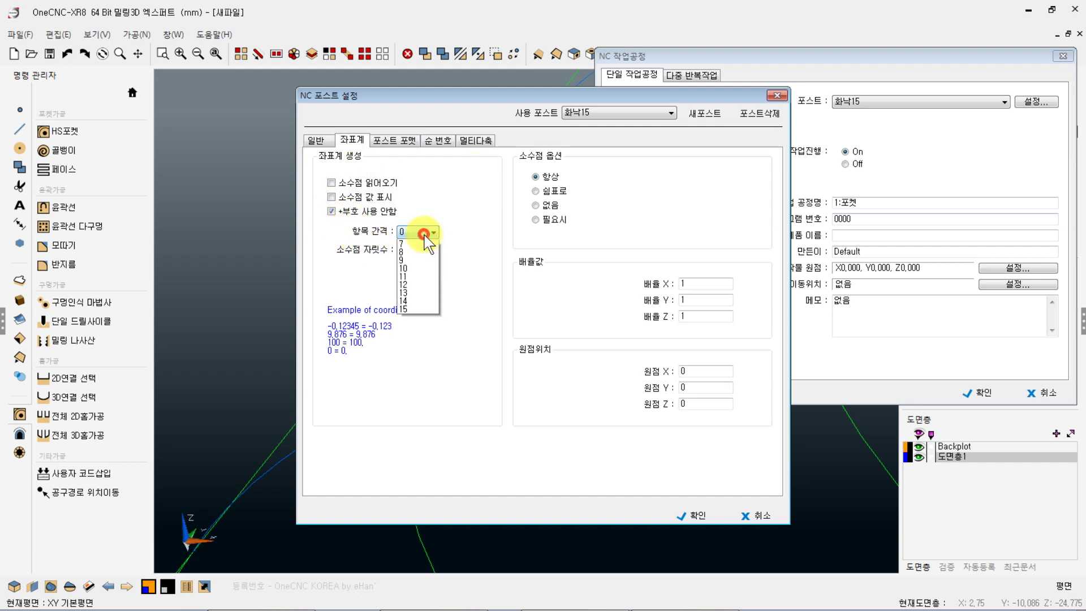
click(426, 237)
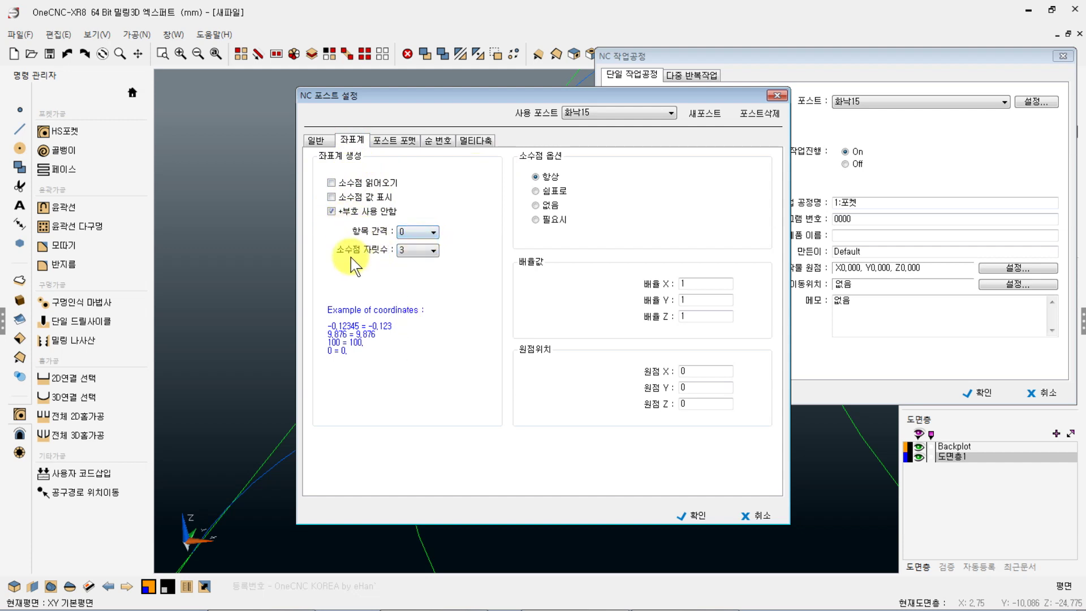
click(420, 255)
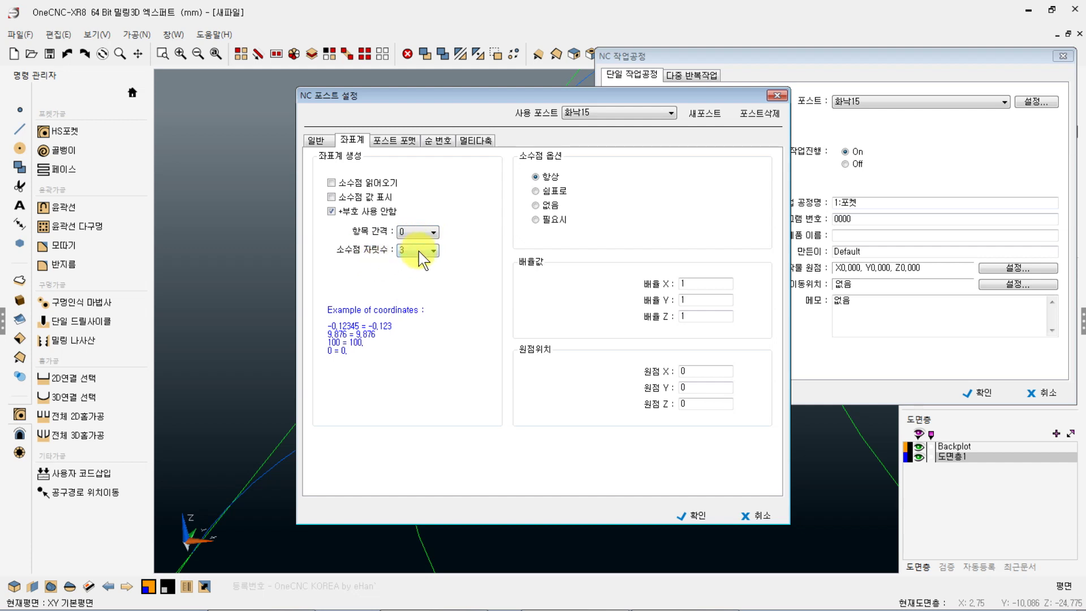
click(406, 237)
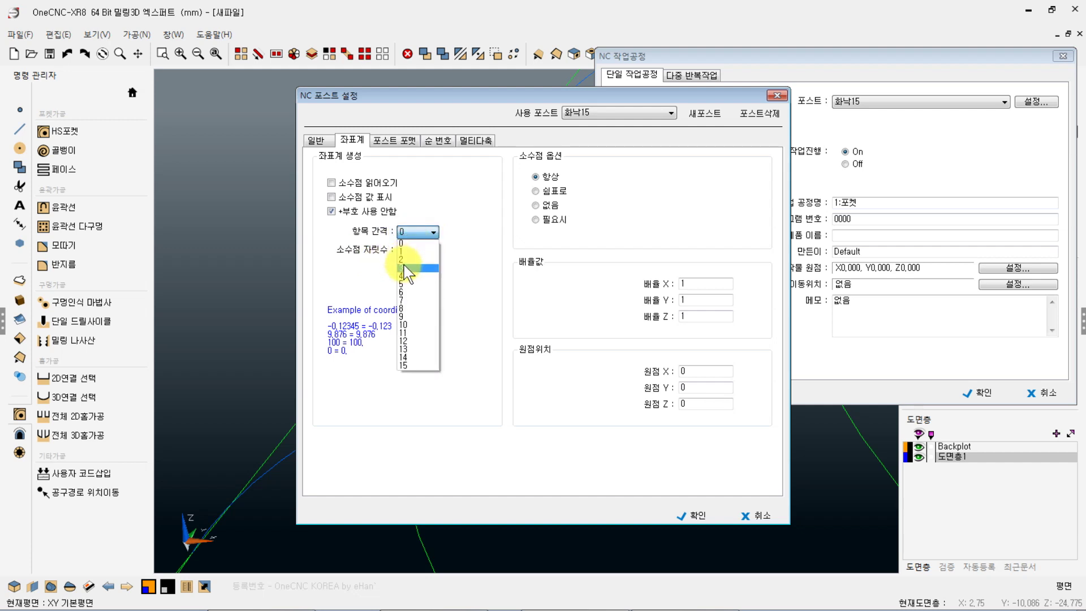
click(407, 267)
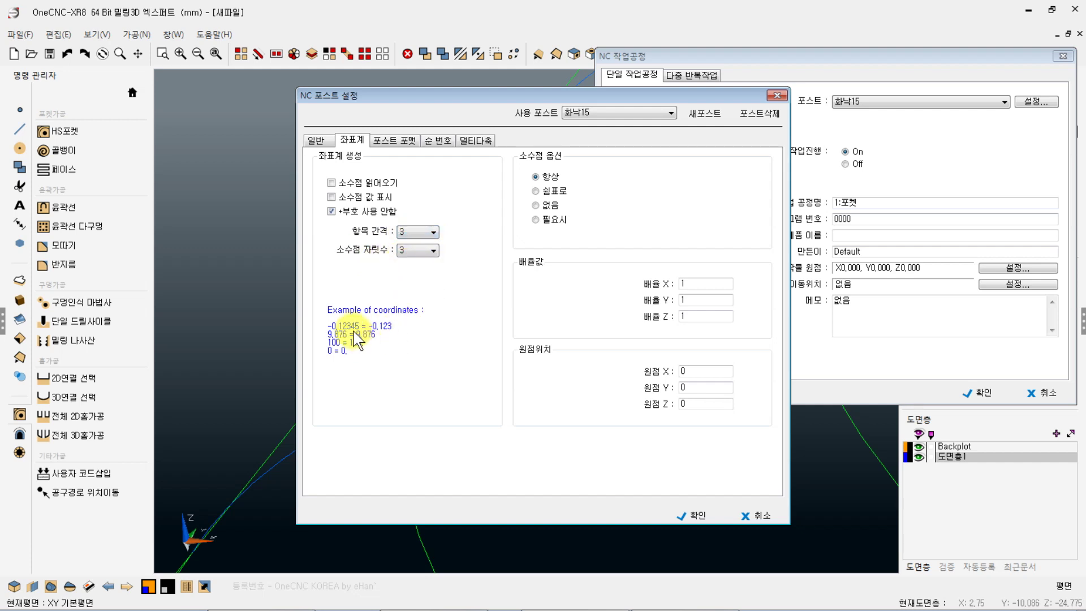
Step: Try 7 decimal places (소수점 자릿수), return the setting to 3, and reset the item spacing (항목 간격) to 0
click(418, 250)
click(407, 320)
click(423, 252)
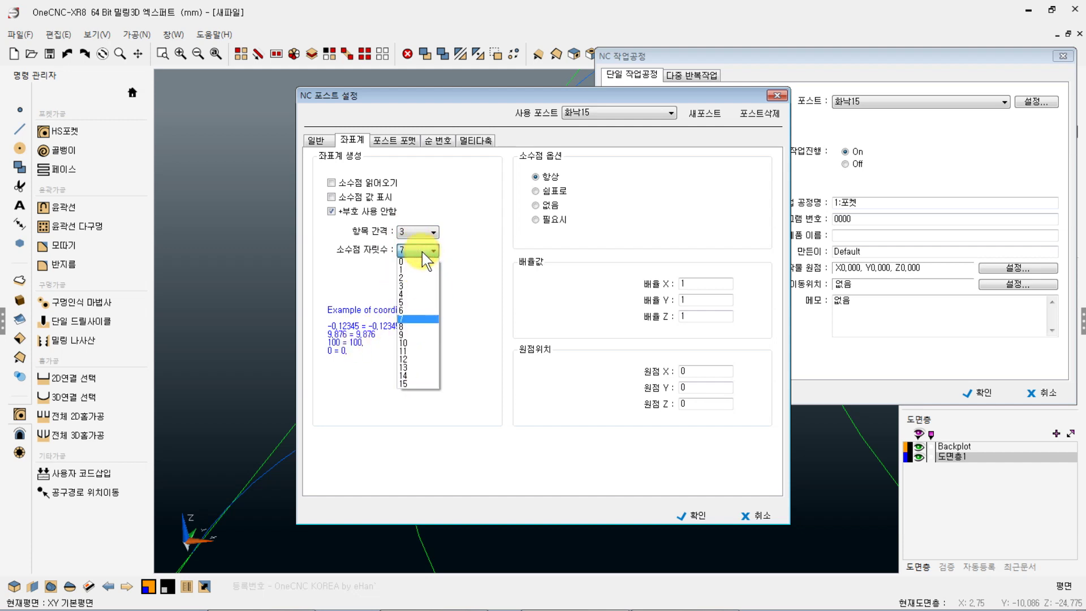
click(417, 286)
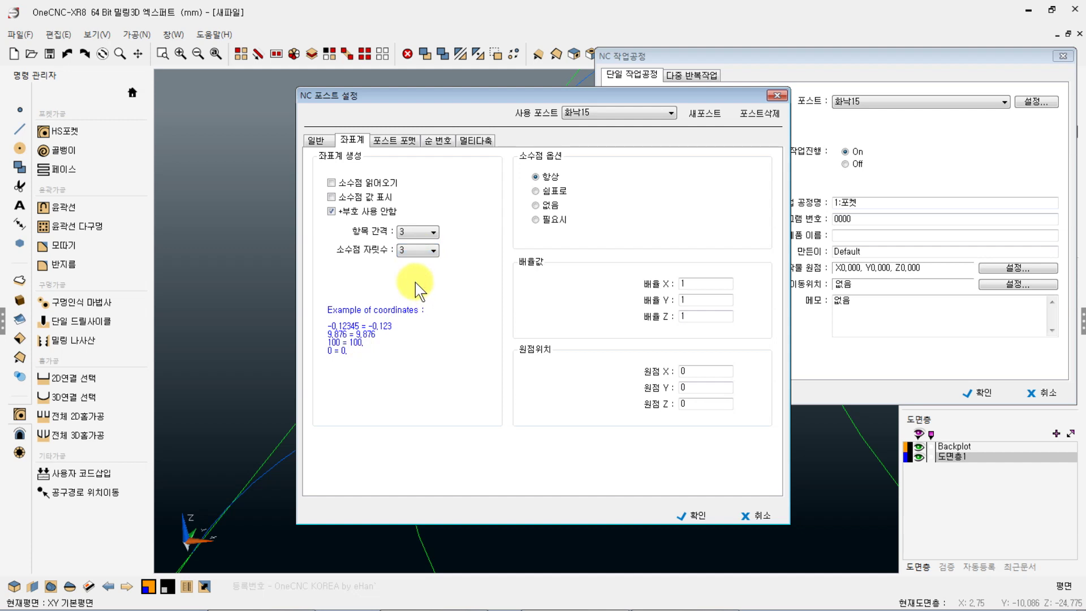
click(427, 234)
click(413, 242)
Step: Toggle the +부호 사용 안함 option to compare the coordinate examples, leaving it switched off
click(332, 211)
click(333, 211)
click(332, 211)
click(333, 210)
click(333, 210)
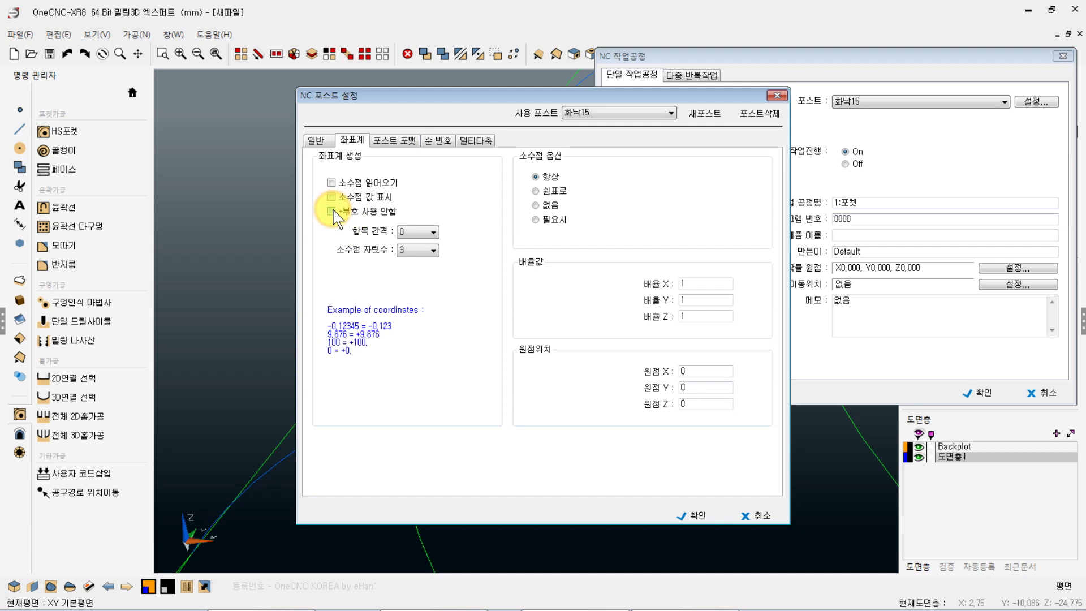
Step: Try the 소수점 값 표시 option and the decimal point options 쉼표로, 없음 and 필요시
click(331, 198)
click(330, 198)
click(540, 191)
click(536, 206)
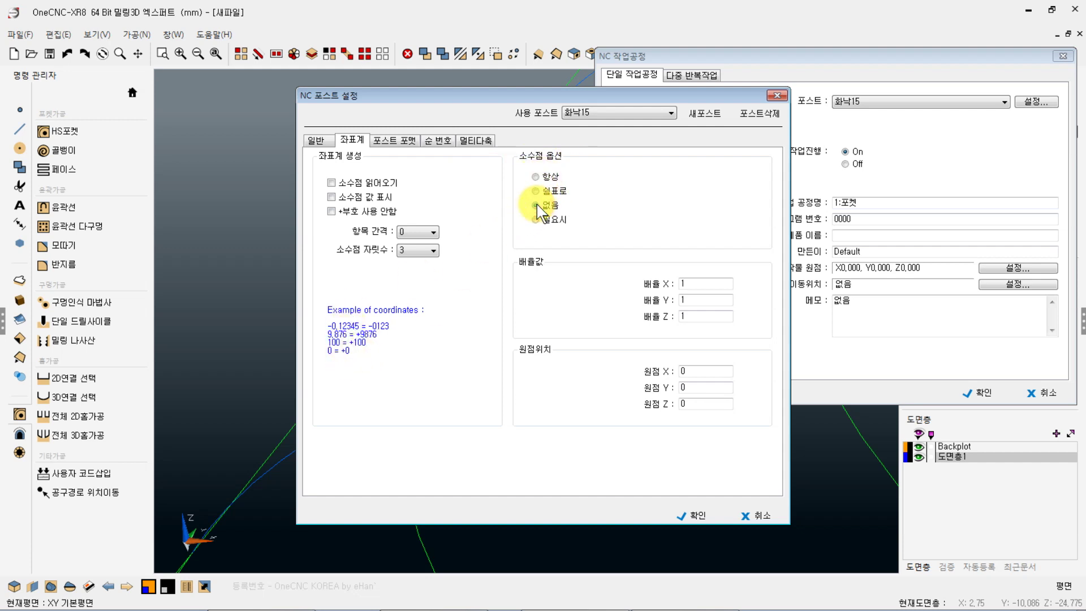
click(536, 220)
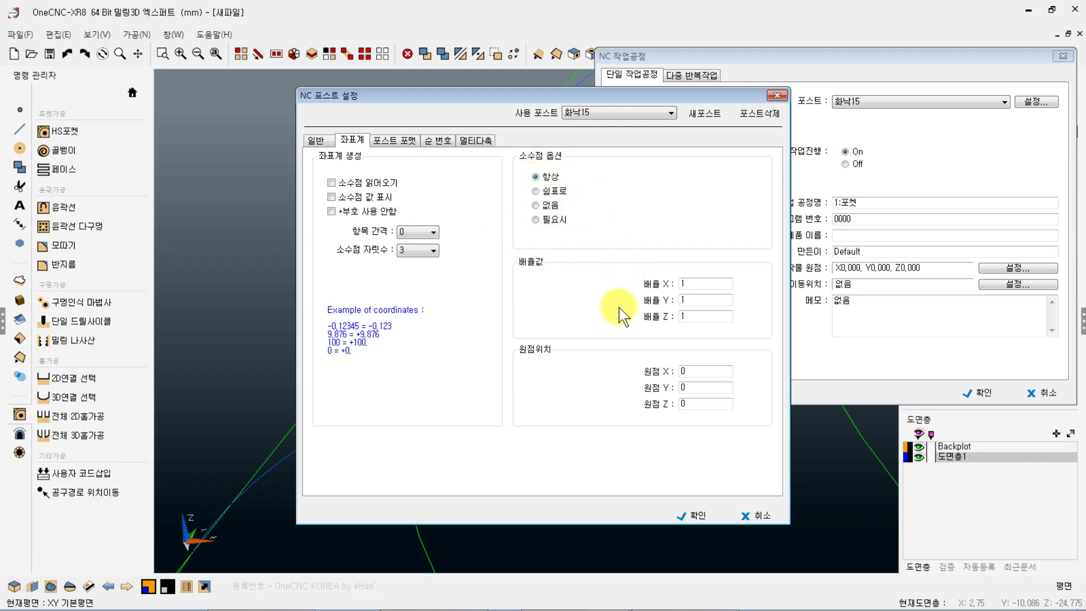
Step: Go over the scale and origin values, try a minus sign in the X scale (배율 X), and restore it to 1
double_click(700, 284)
drag(528, 96, 752, 89)
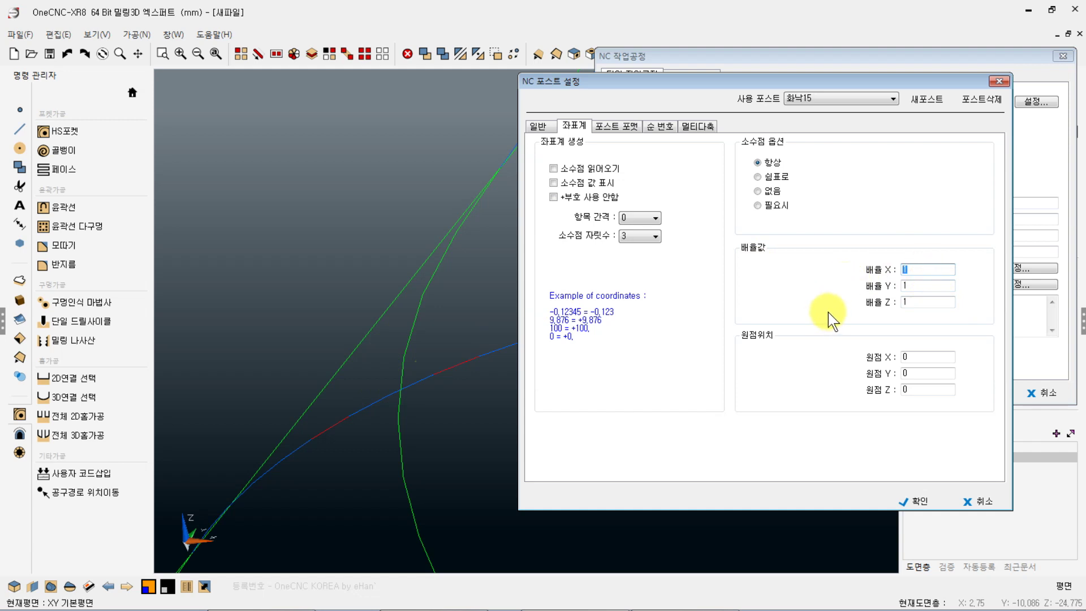
drag(794, 84, 688, 76)
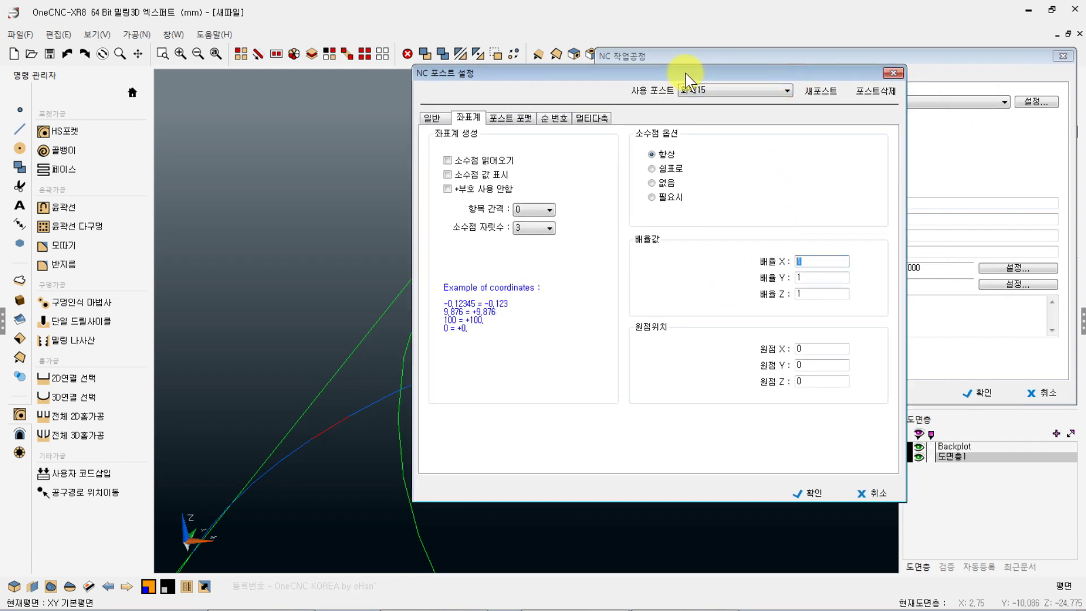
click(814, 349)
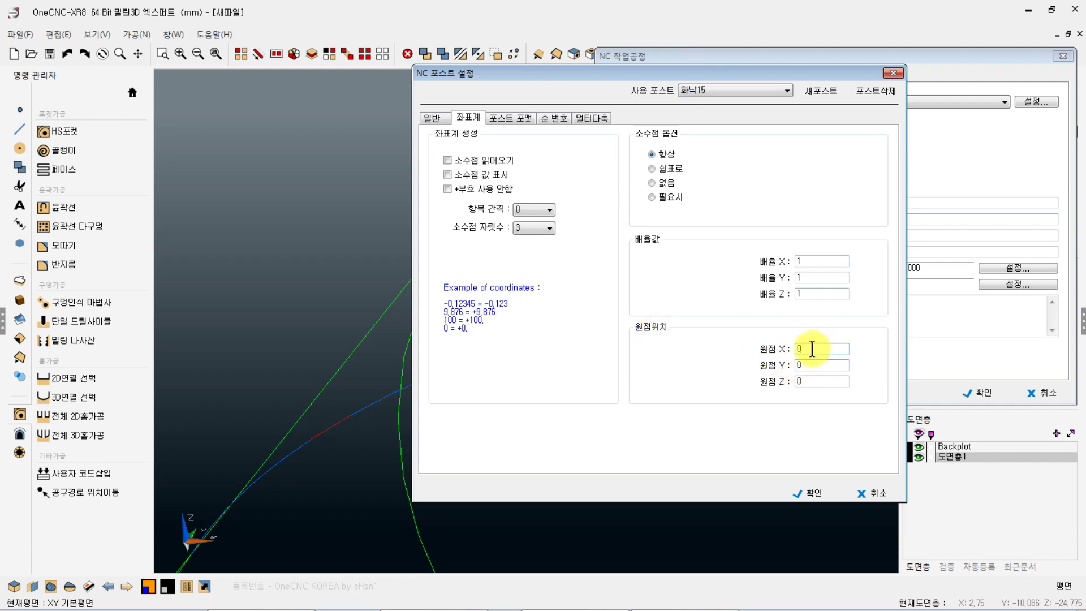
click(812, 380)
double_click(820, 261)
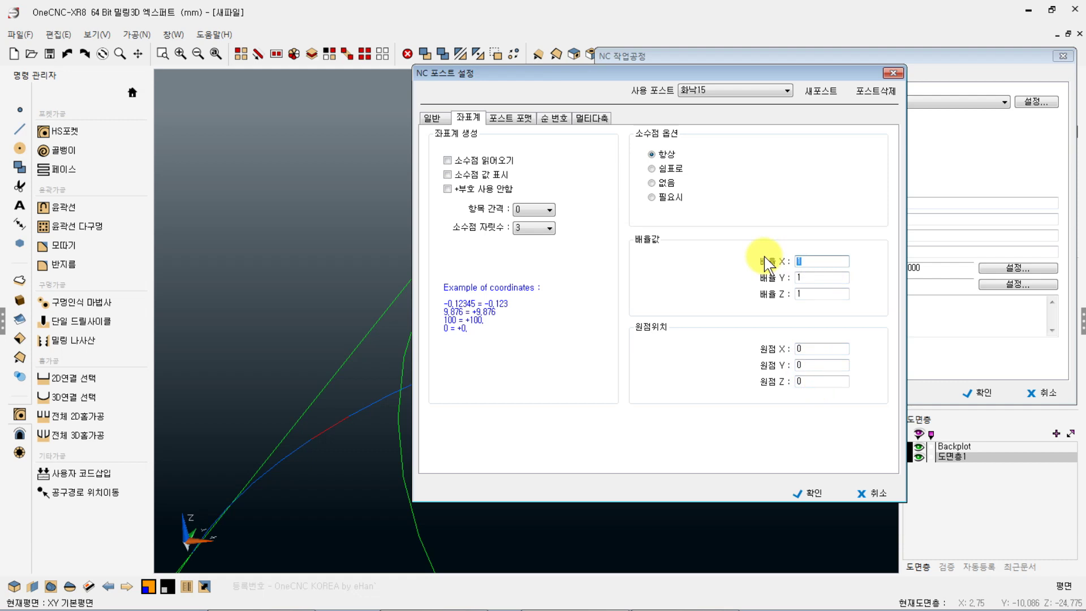
text(-)
key(BackSpace)
key(BackSpace)
text(1)
Step: Display the post format settings (포스트 포맷) and choose the 시작 & 종료 포맷 format
click(509, 119)
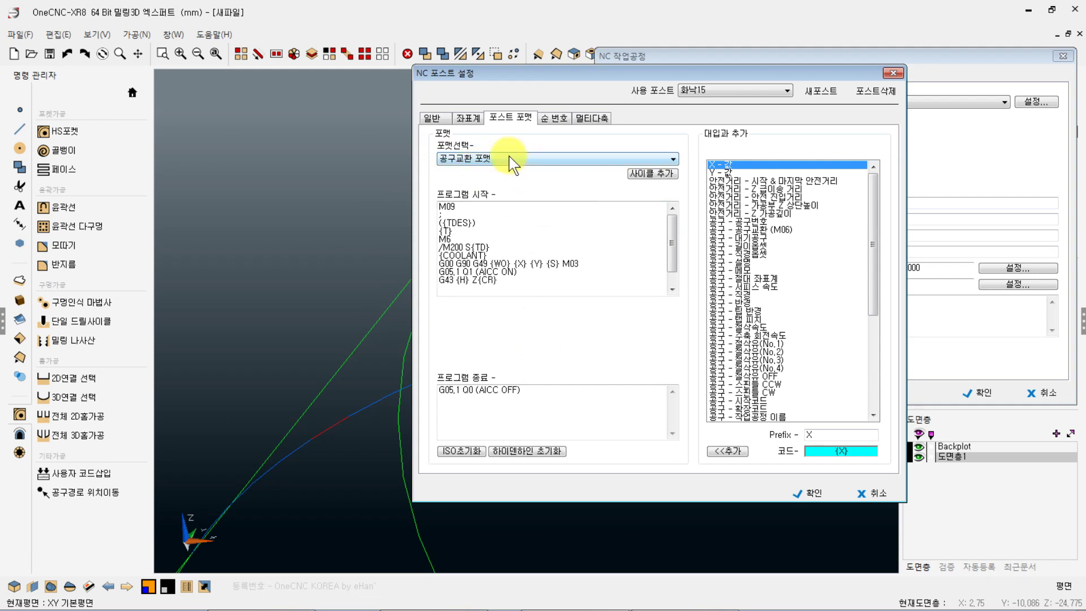
click(537, 160)
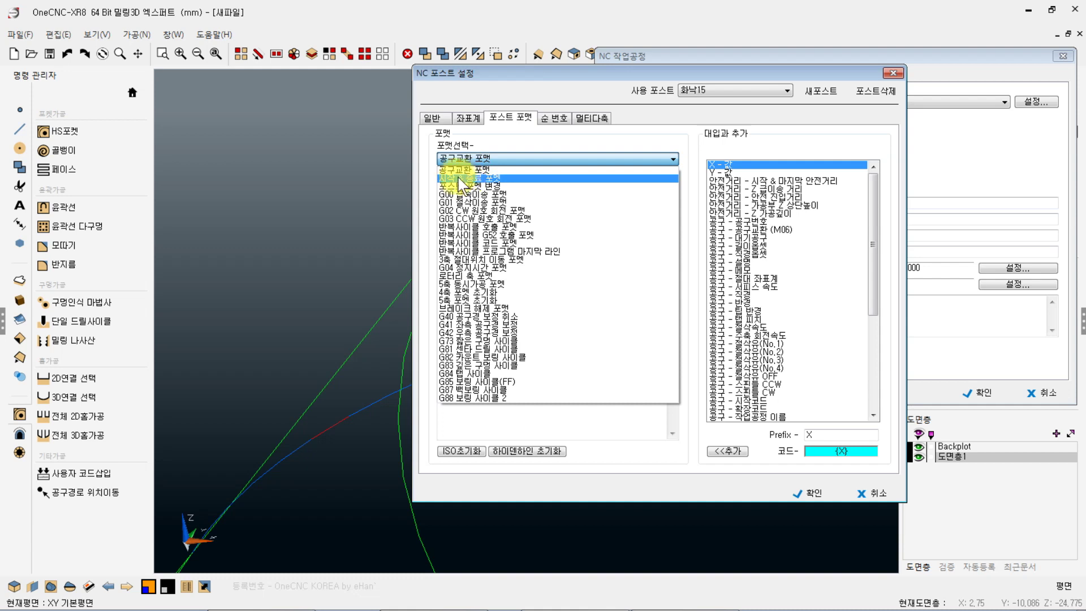
click(497, 178)
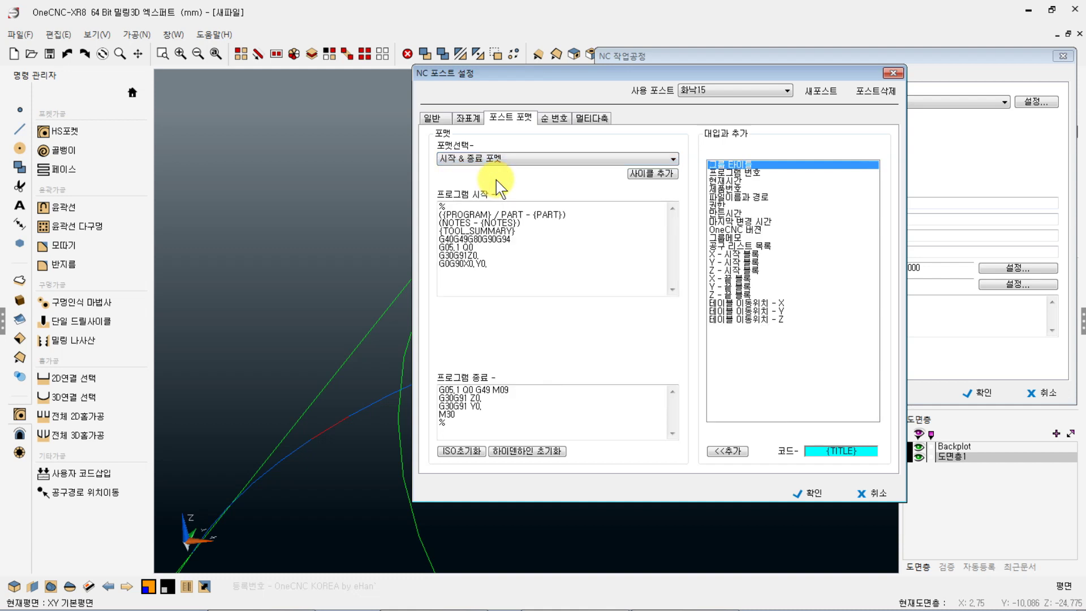
Step: Examine the % markers in the program start and end blocks and the start block's PROGRAM / PART comment line
double_click(443, 207)
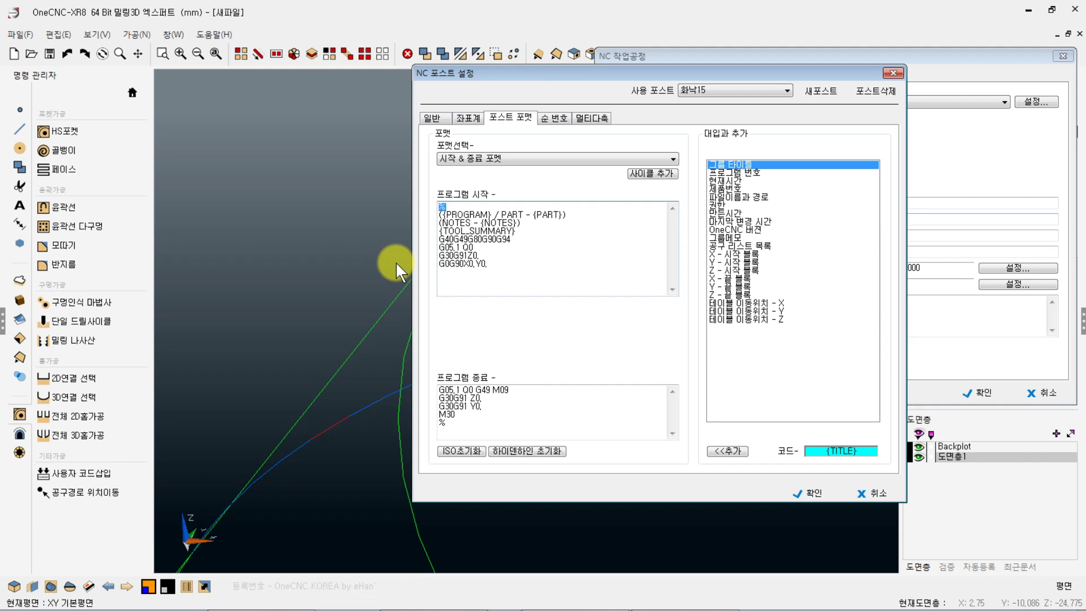
double_click(459, 423)
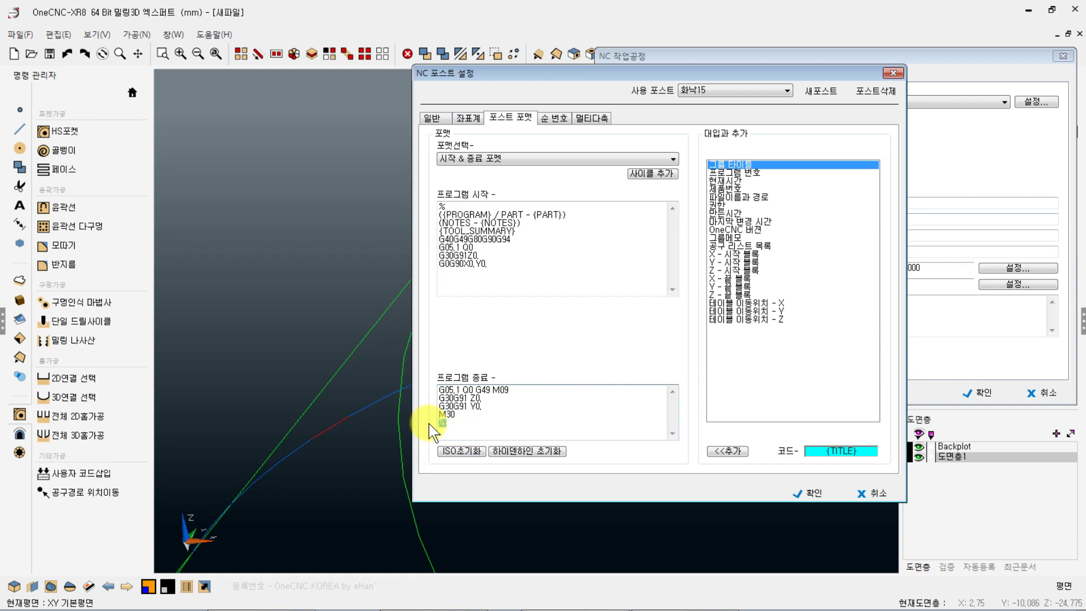
click(439, 213)
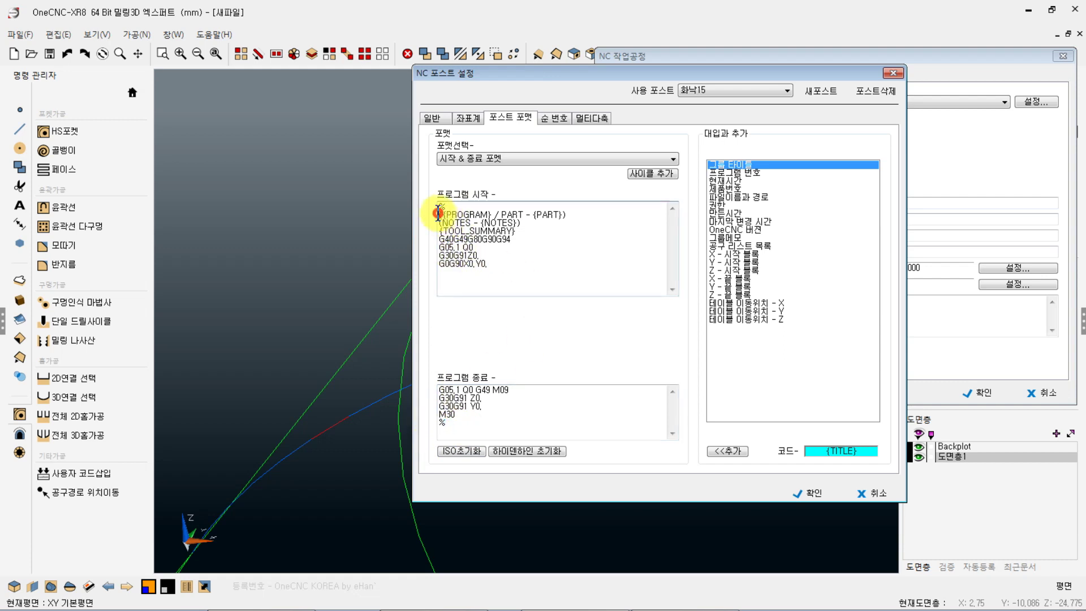
drag(438, 213, 629, 223)
click(630, 210)
click(575, 223)
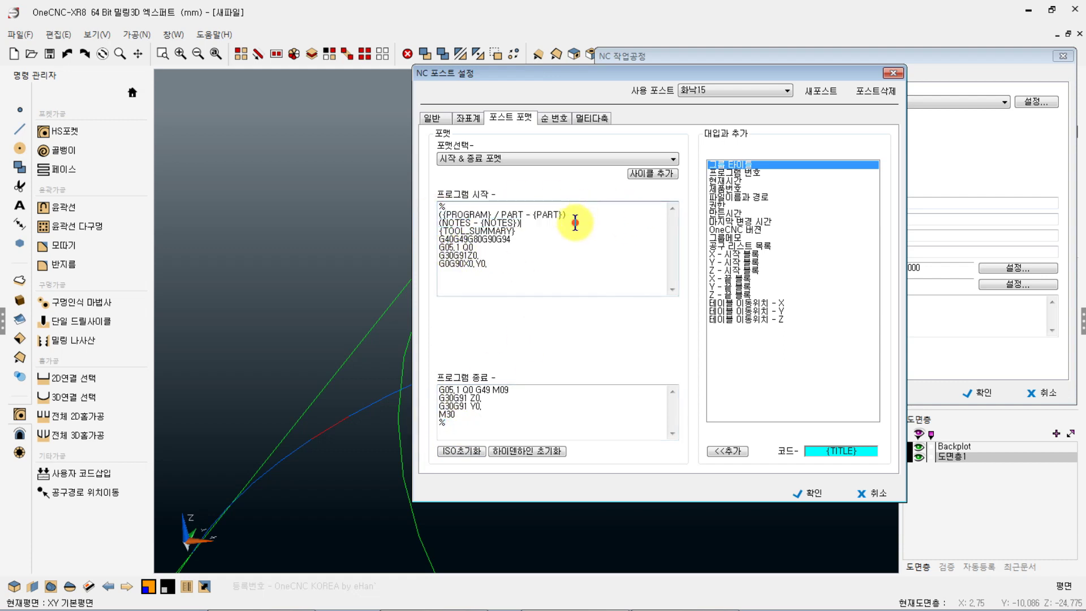
drag(450, 215, 521, 215)
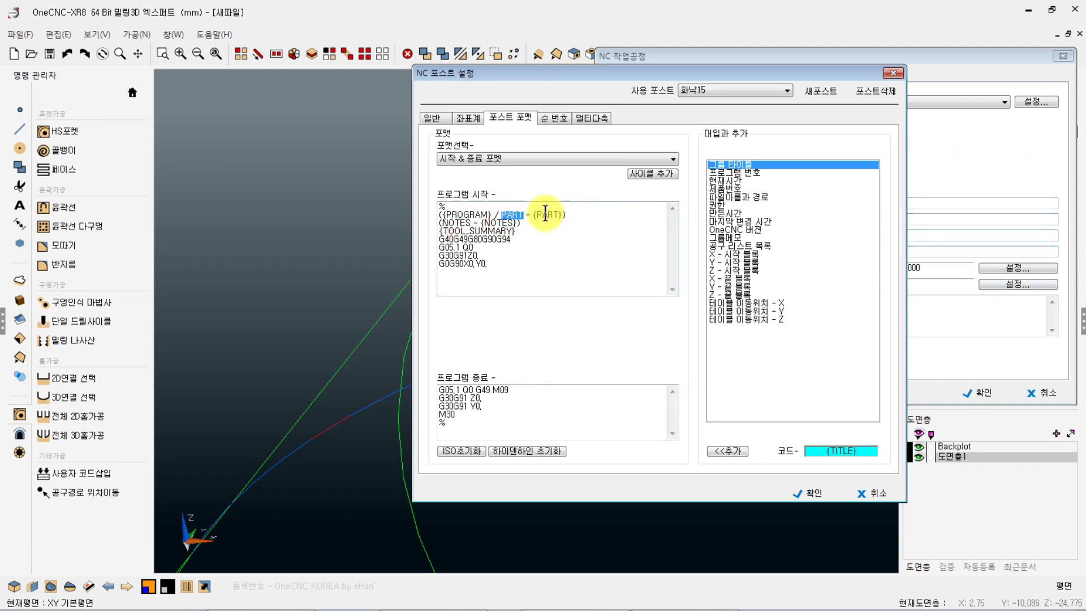
click(572, 231)
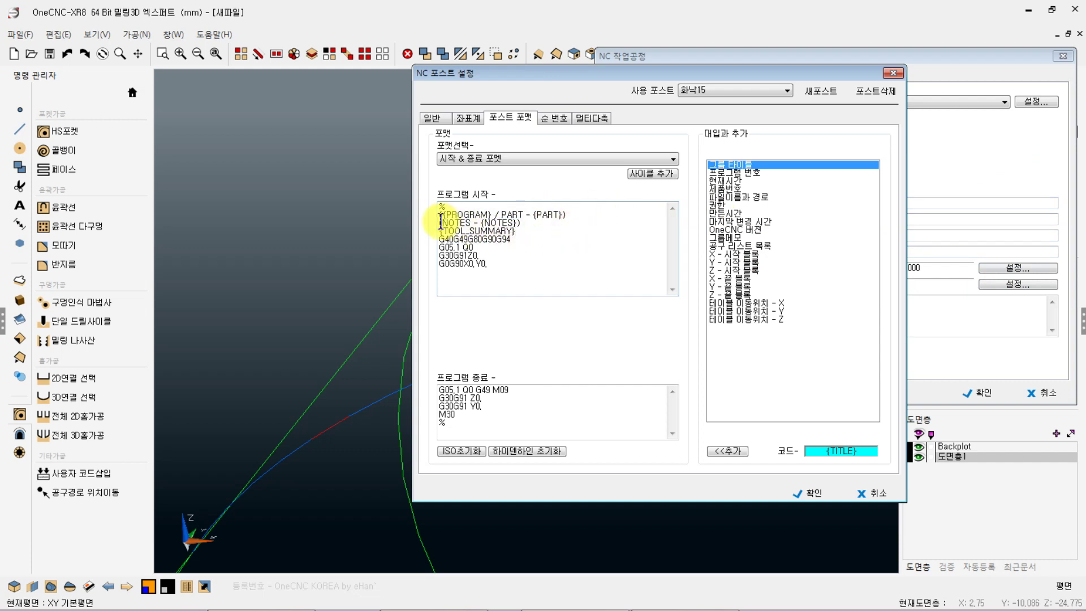
Step: Examine the NOTES comment line and the {TOOL_SUMMARY} code in the program start block
drag(443, 223, 470, 223)
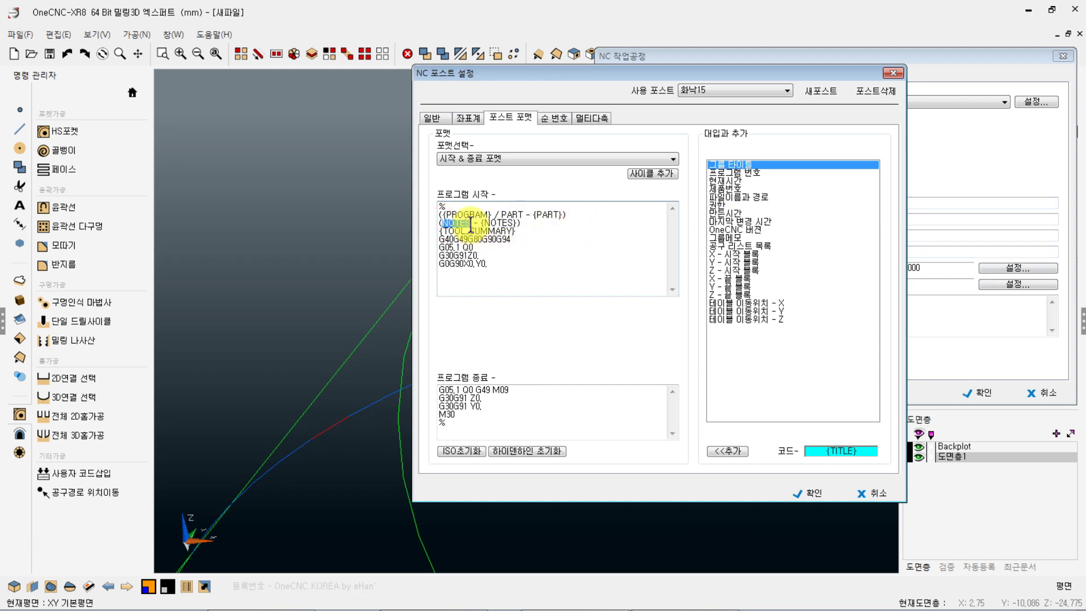
click(525, 224)
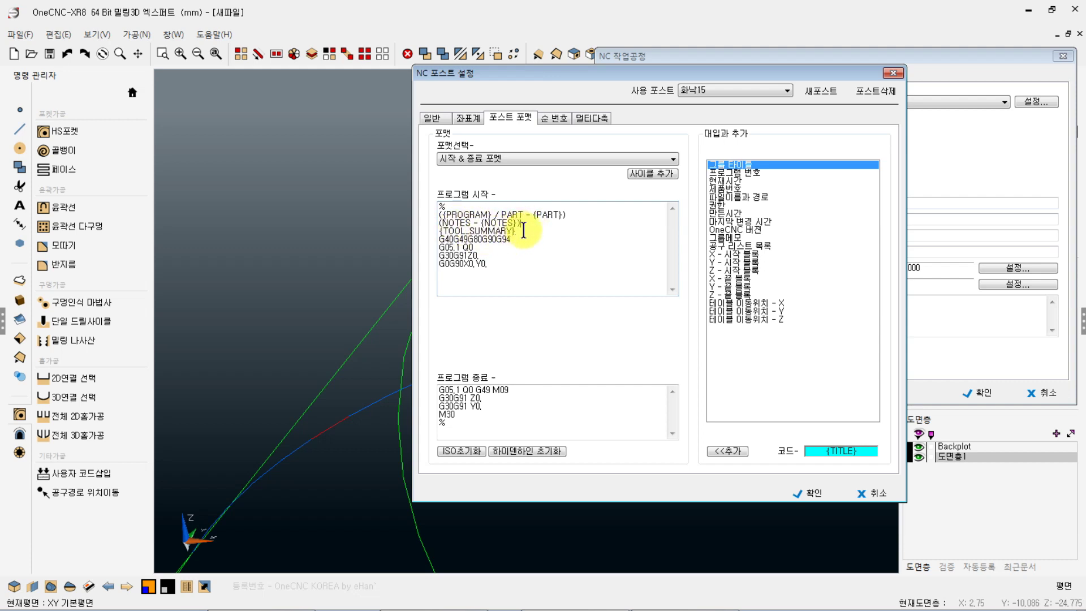
drag(523, 229, 443, 233)
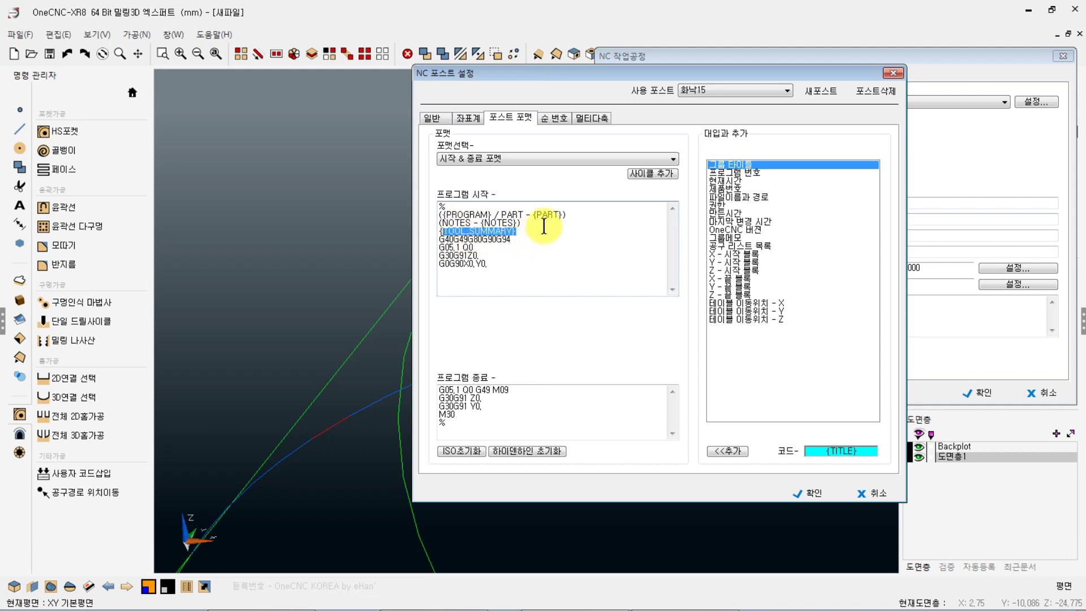
click(524, 231)
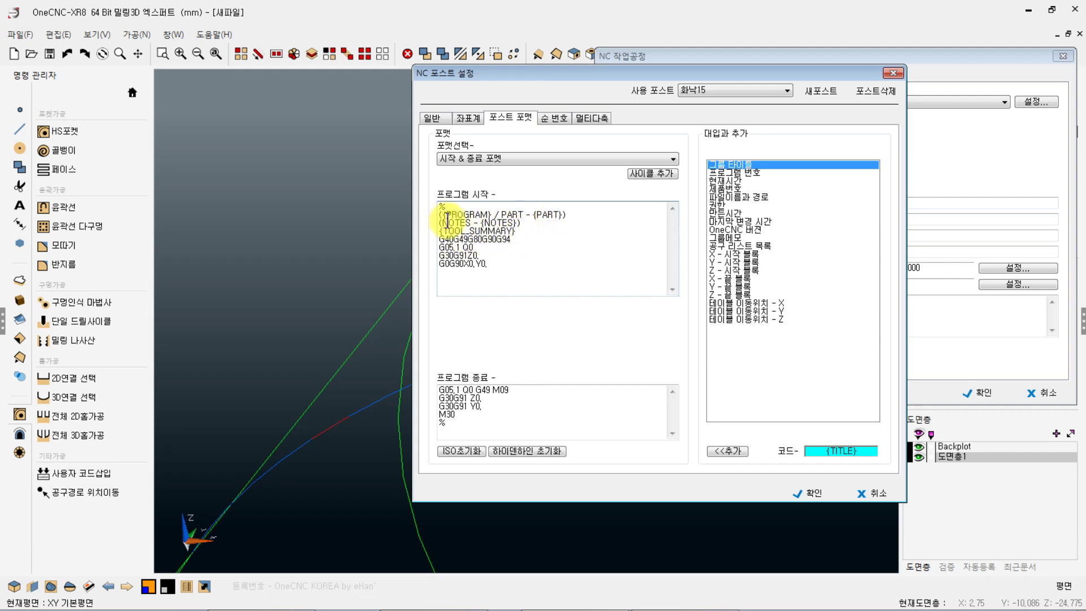
drag(445, 222, 485, 223)
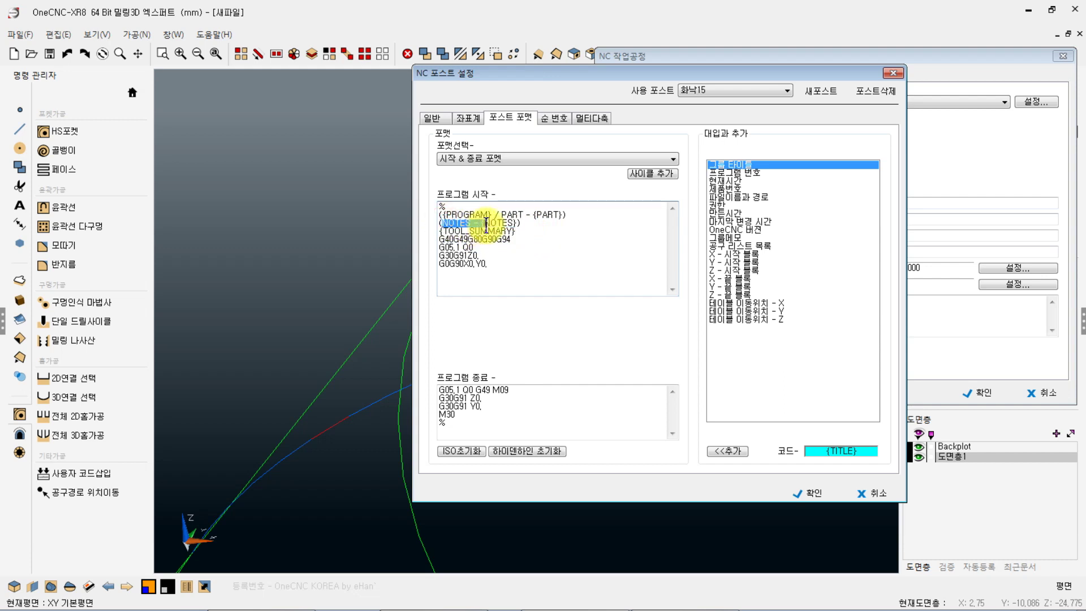
click(519, 215)
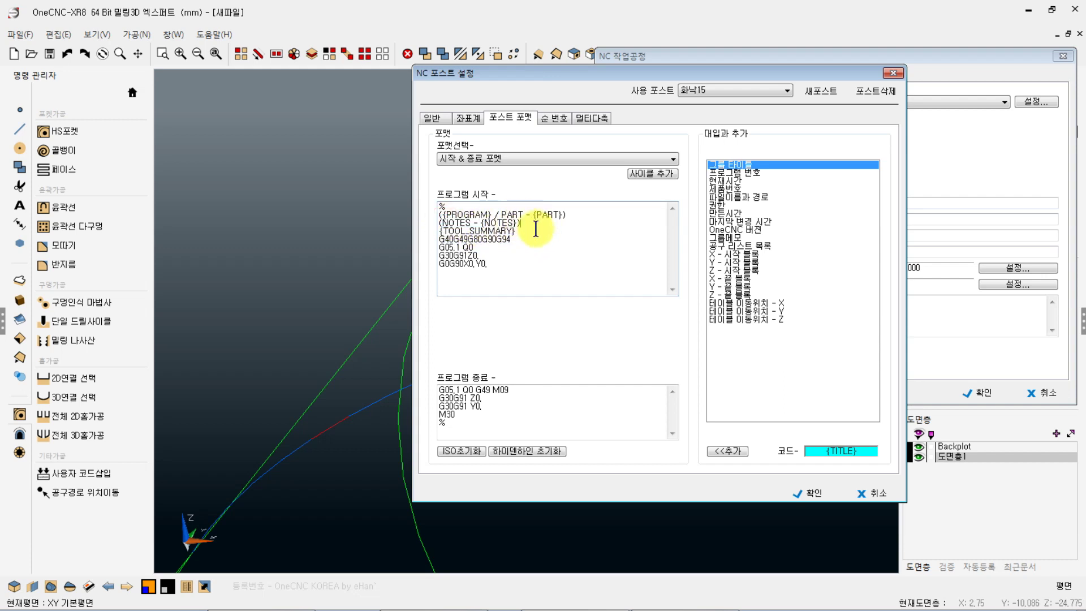
Step: Insert the group title code {TITLE} on a new line below the opening % of the program start block
click(751, 162)
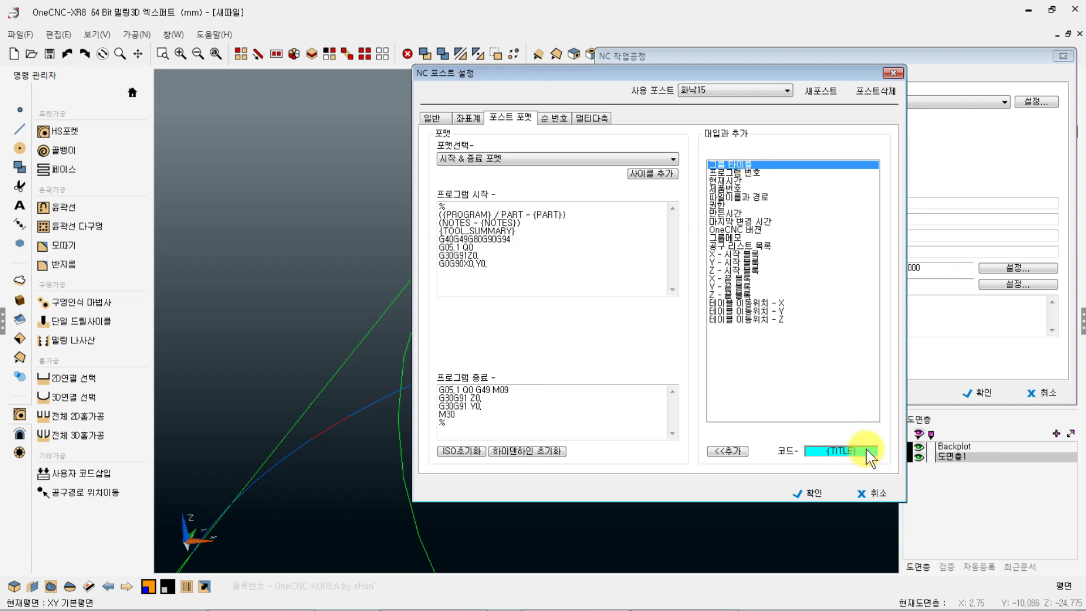
click(465, 280)
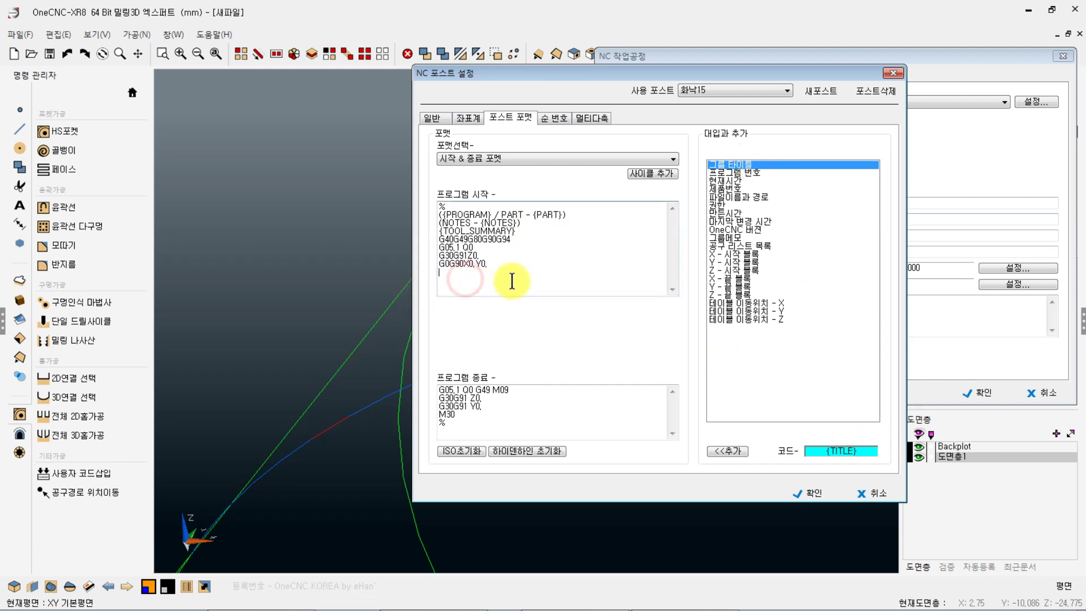
click(585, 211)
key(Return)
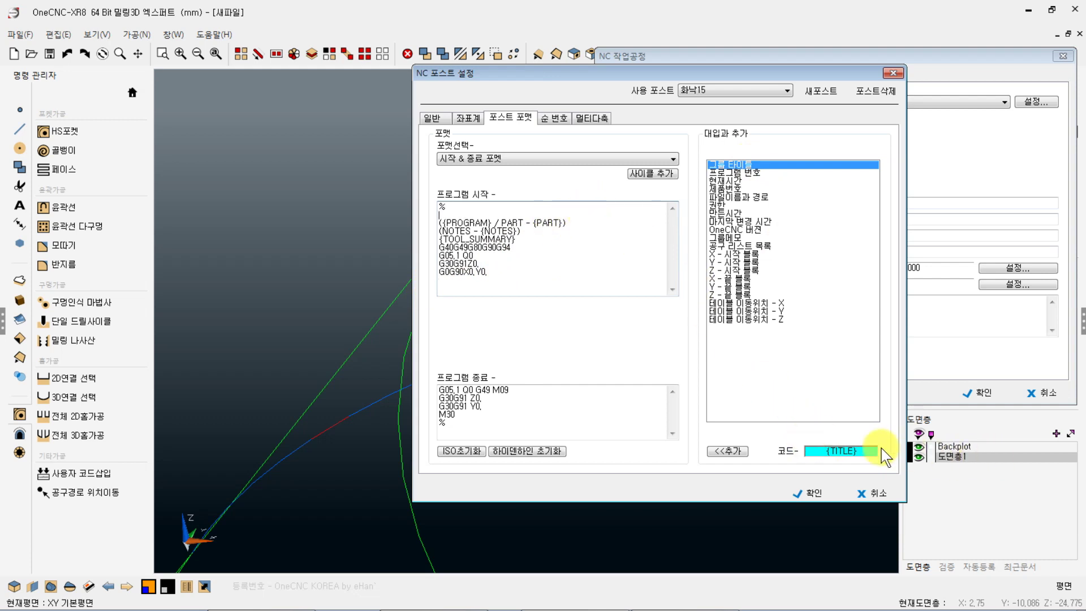
click(729, 166)
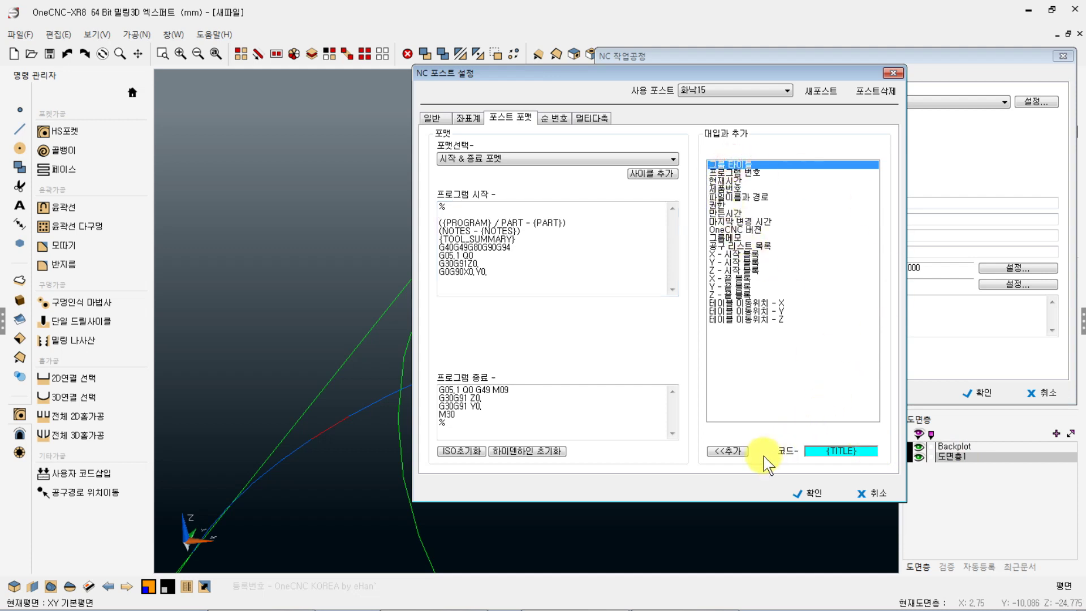
click(728, 452)
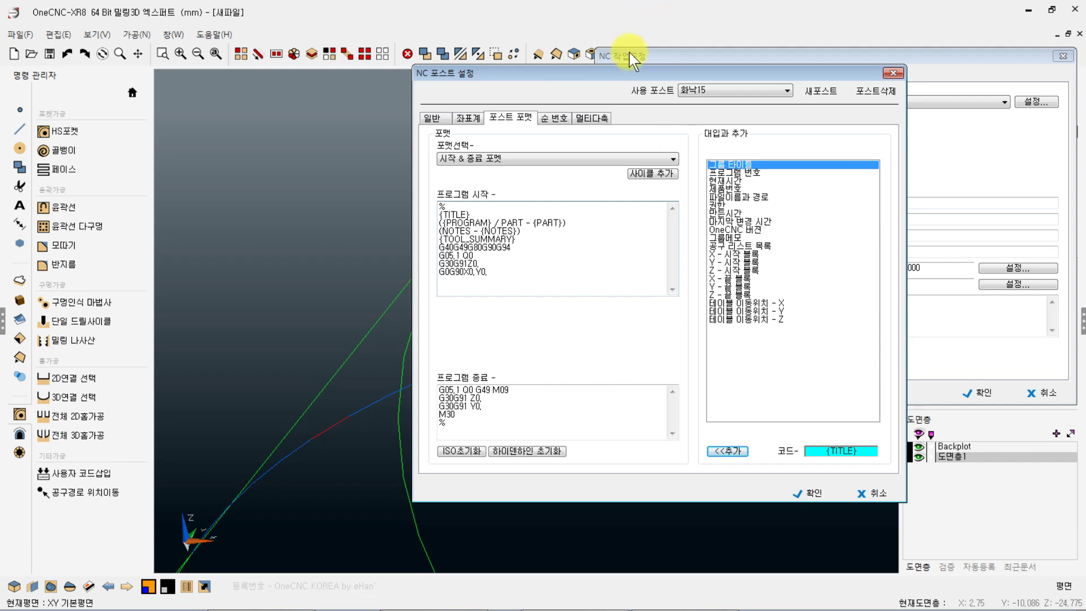
Step: Uncover the NC operation details behind the post settings and add the program number code {PROGRAM} after {TITLE} in the start block
drag(639, 70, 539, 84)
click(917, 76)
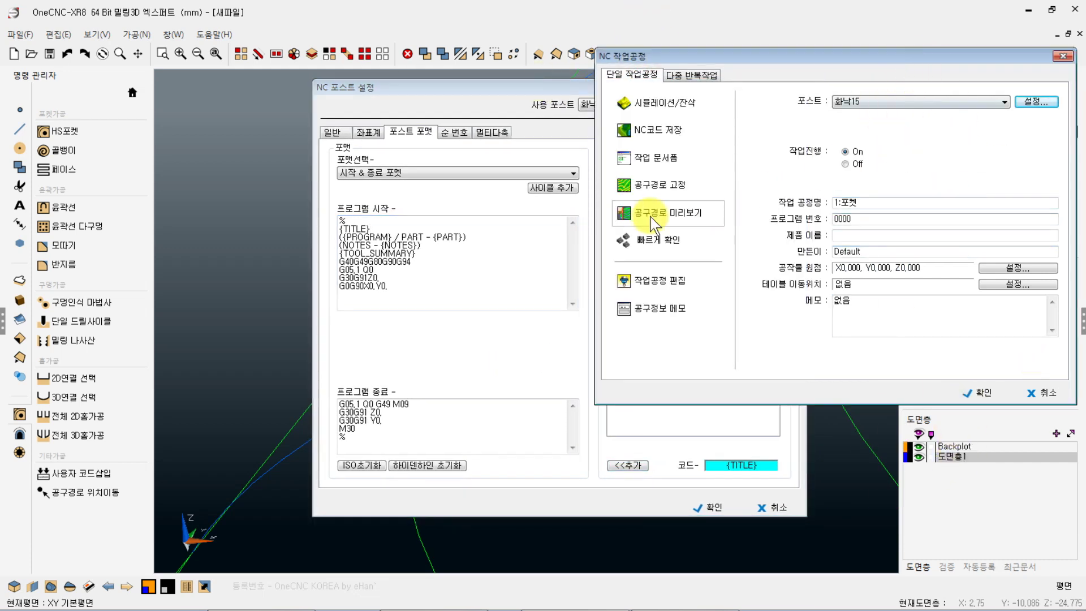
click(485, 301)
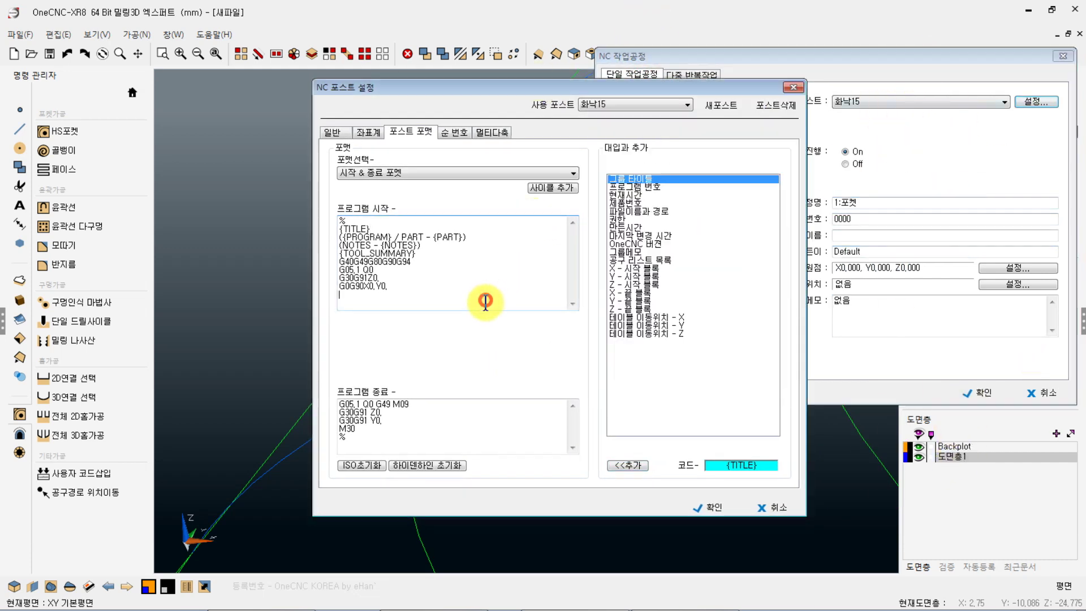
click(628, 187)
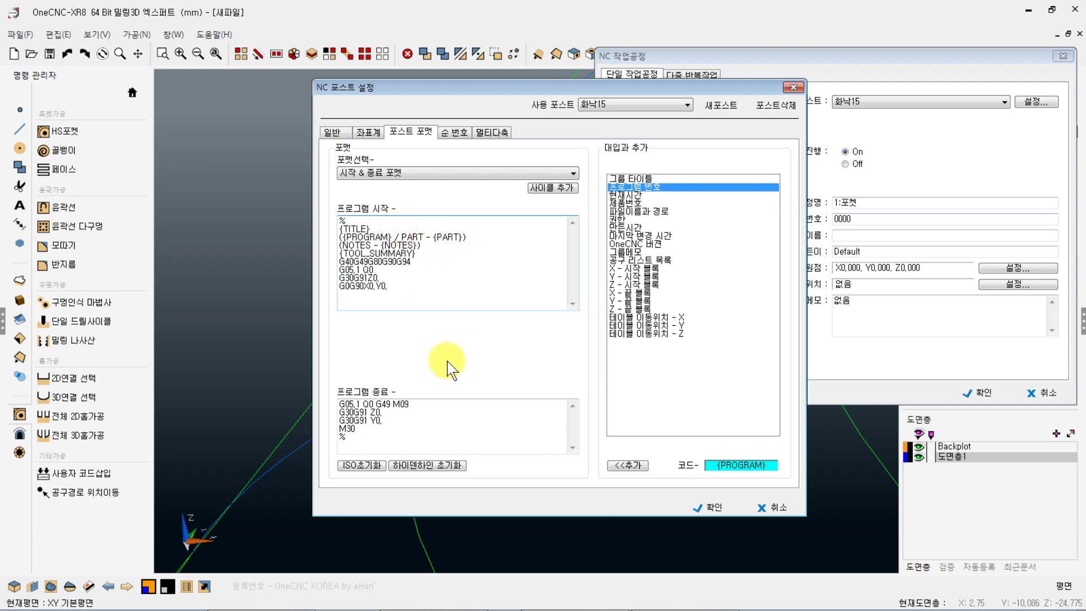
click(630, 468)
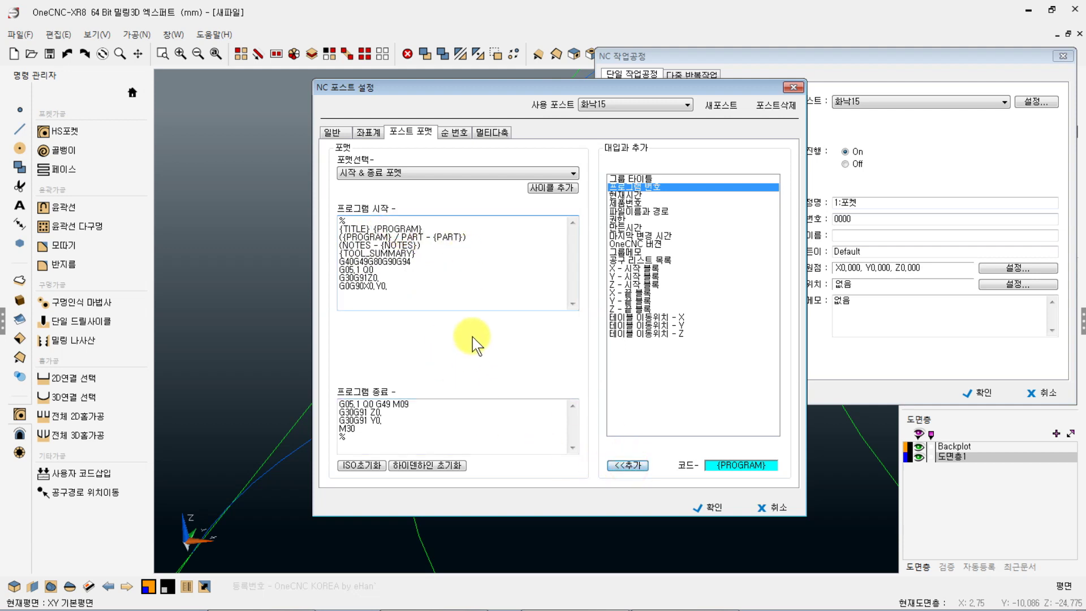
Step: Go through the available codes for time, part number, path, author, created and modified times, version, notes and tool list
click(628, 195)
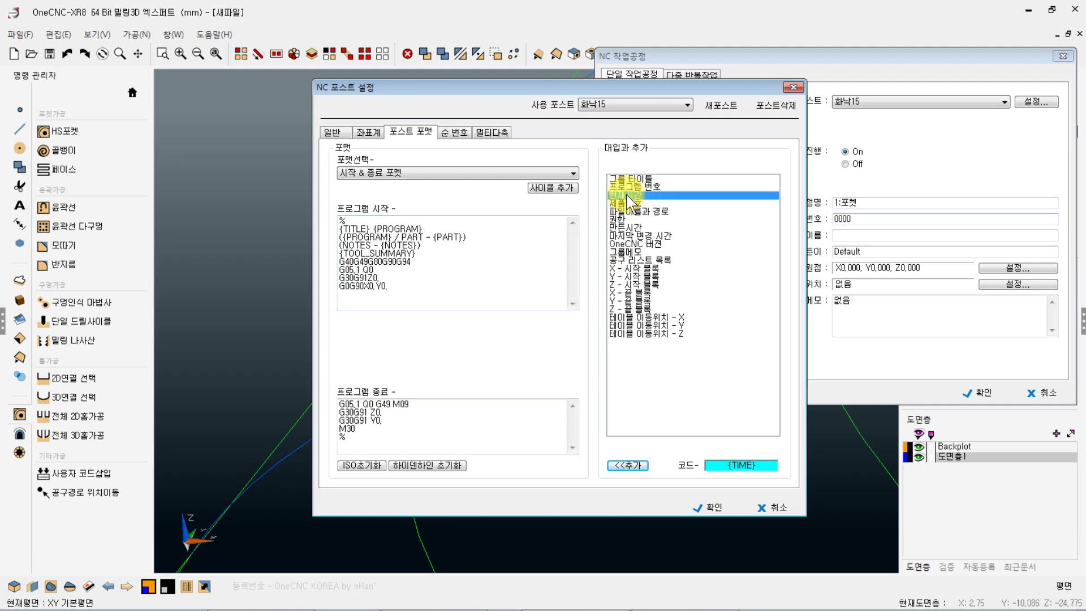
click(631, 204)
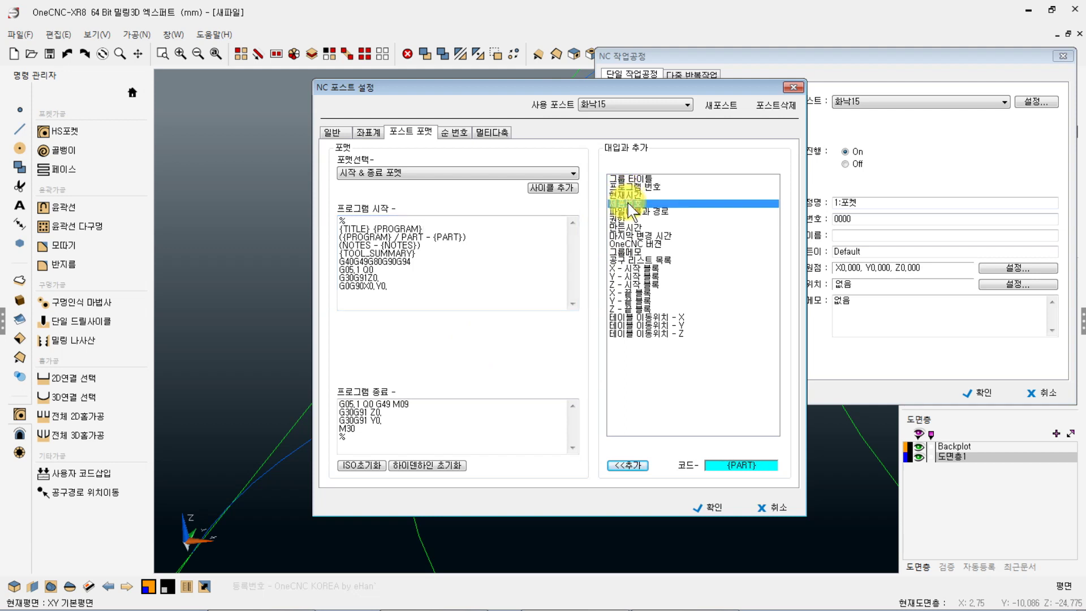
click(640, 212)
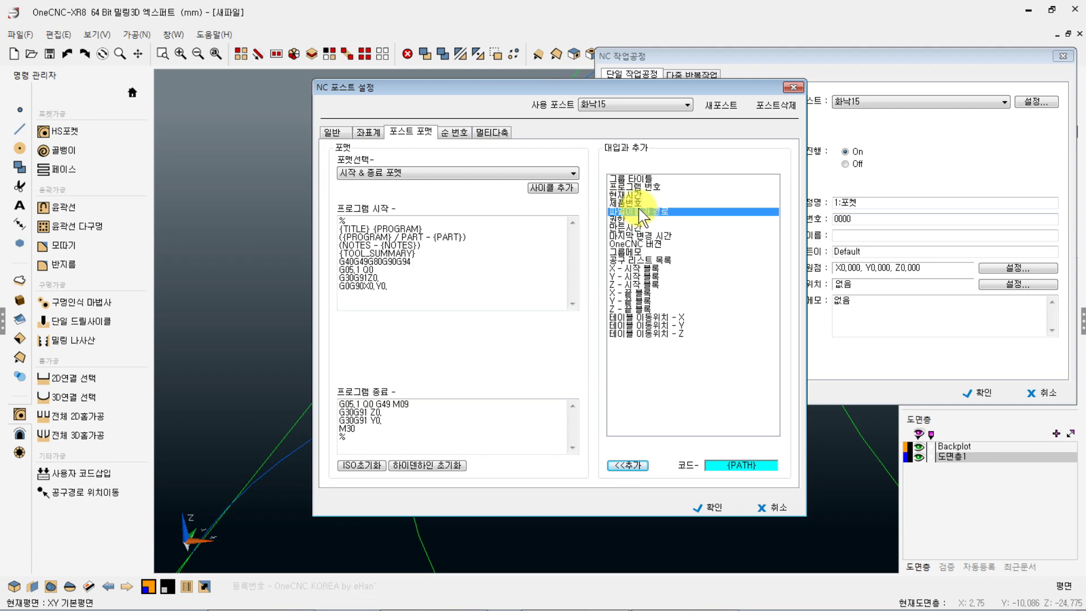
click(625, 220)
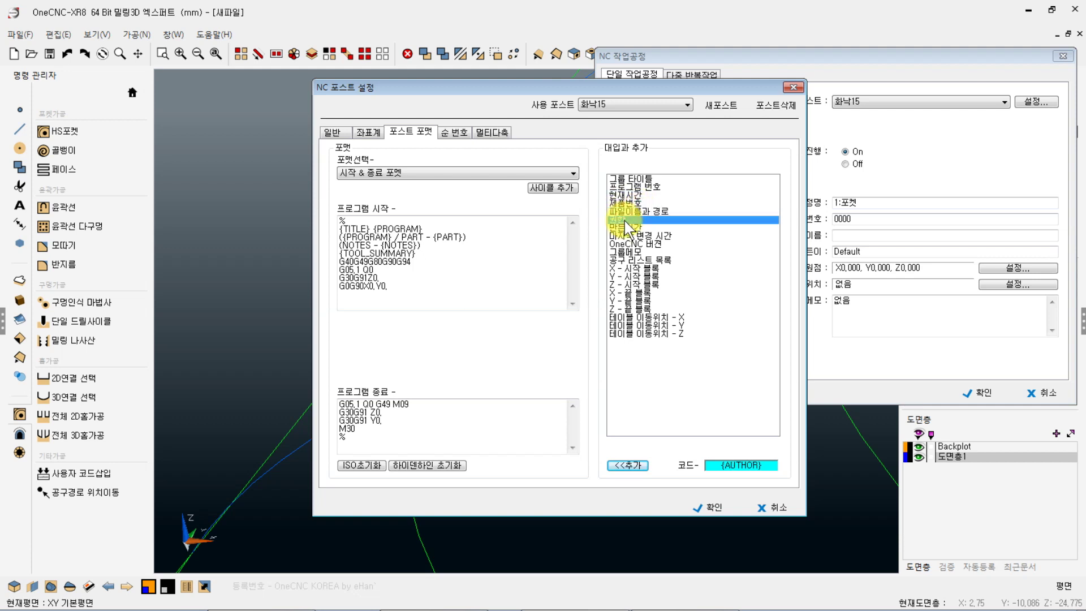
click(635, 228)
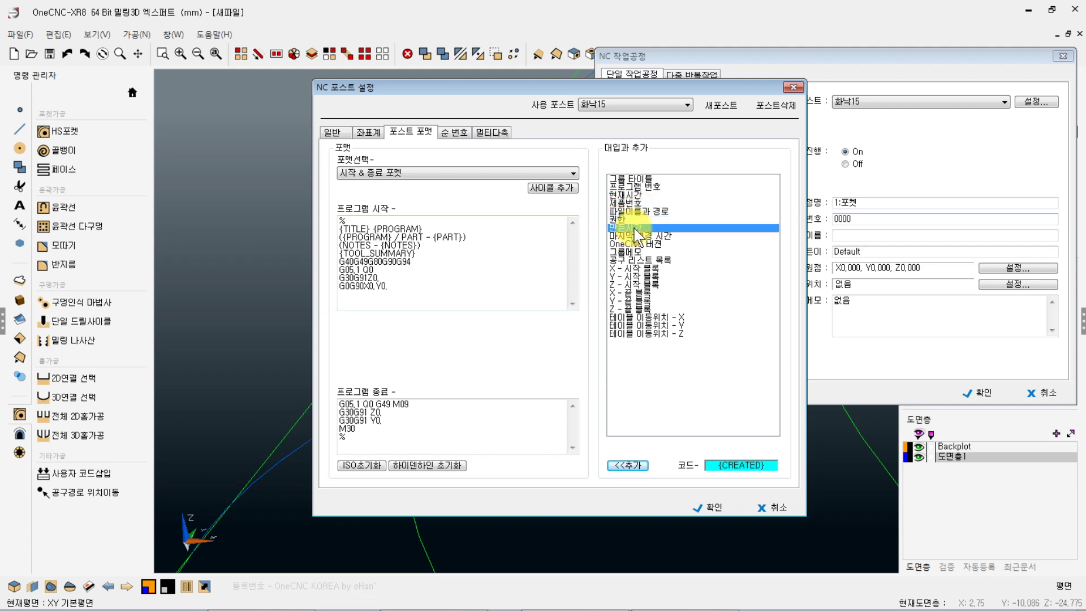
click(651, 237)
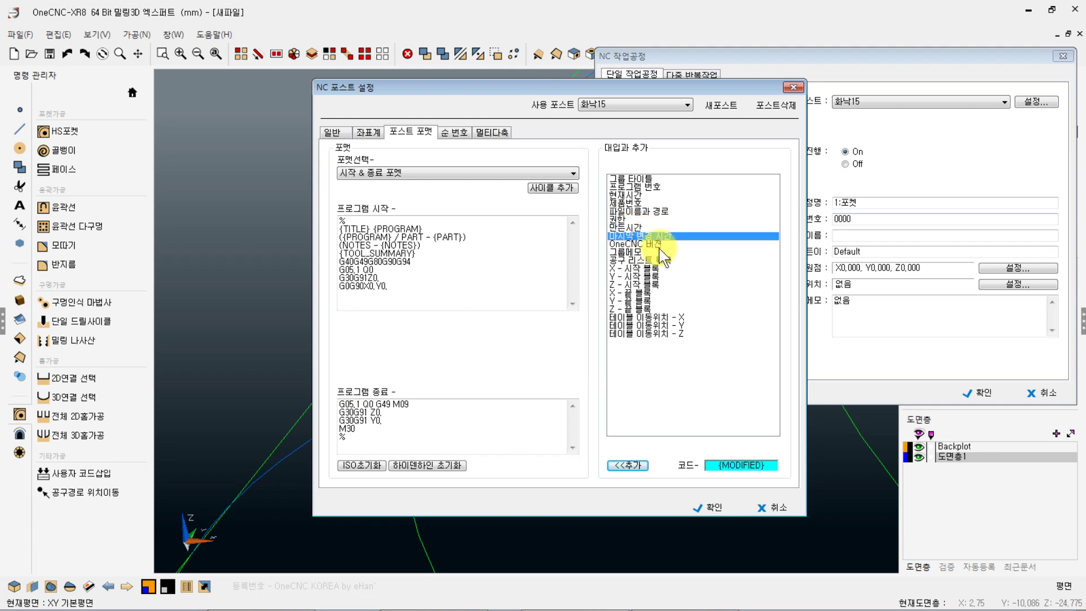
click(652, 245)
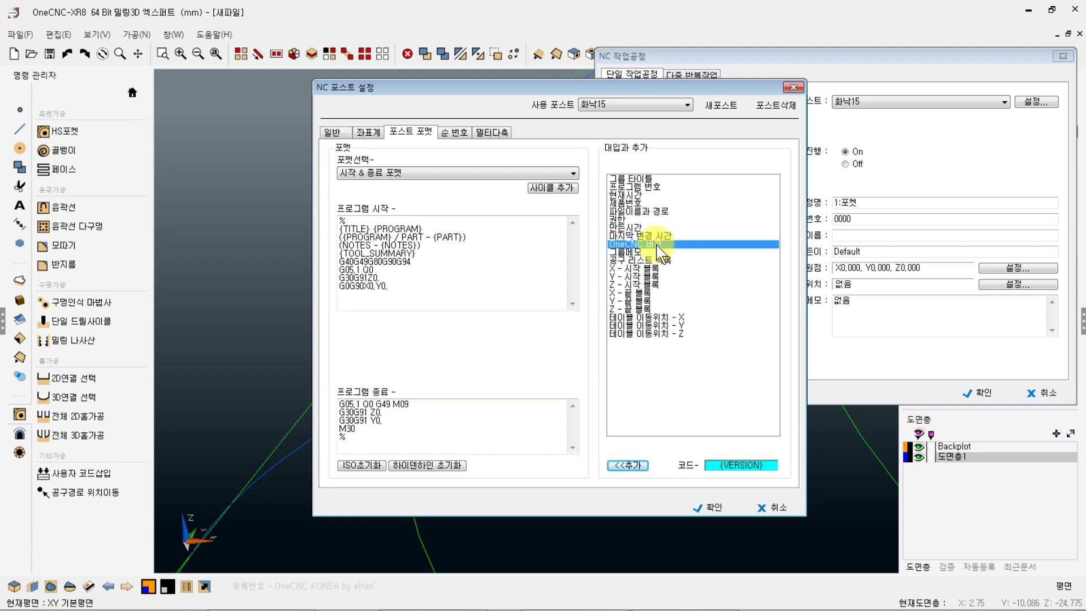
click(632, 252)
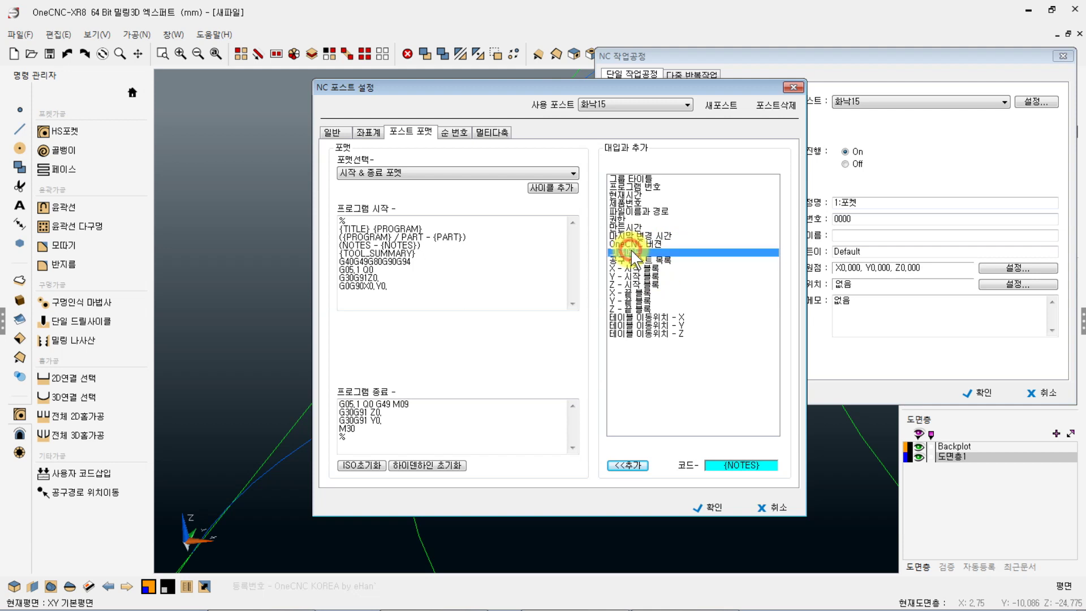
click(649, 261)
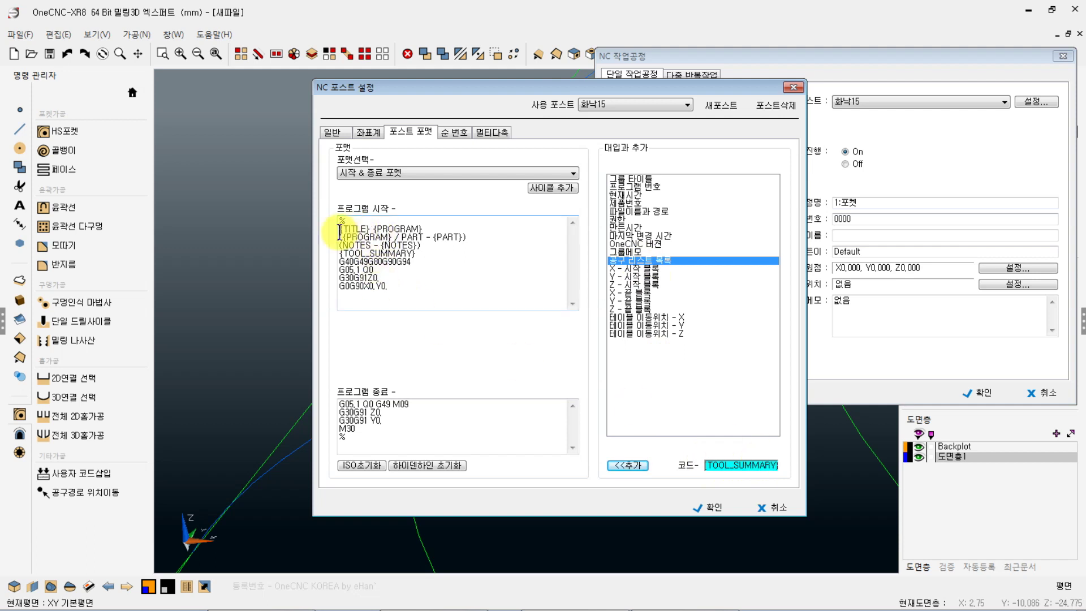
Step: Locate {TOOL_SUMMARY} in the start block and go through the start block, end block and table shift codes
click(424, 254)
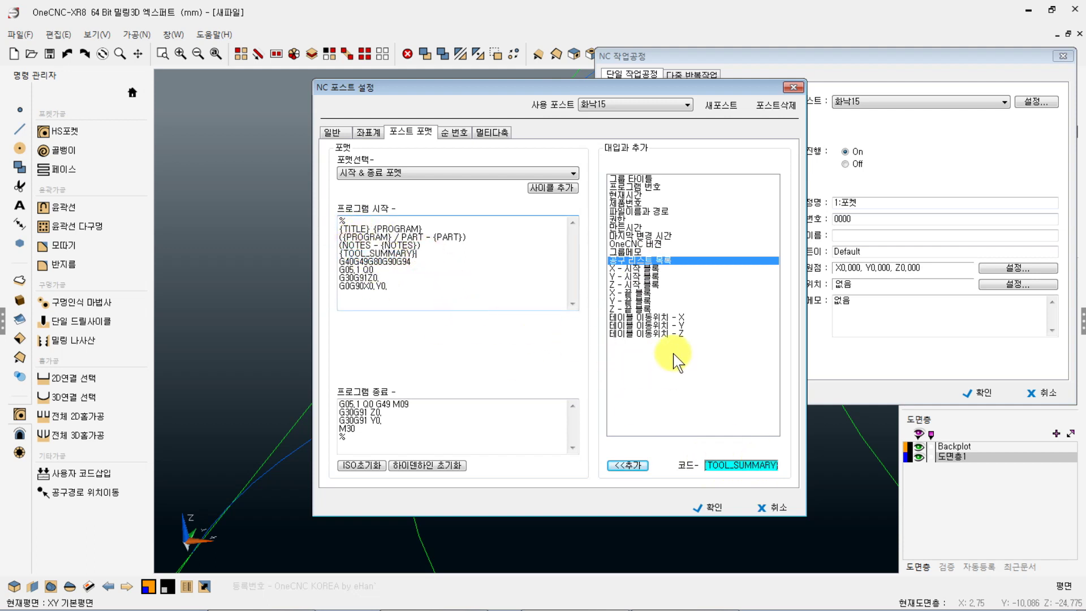
click(630, 270)
click(629, 276)
click(625, 284)
click(622, 293)
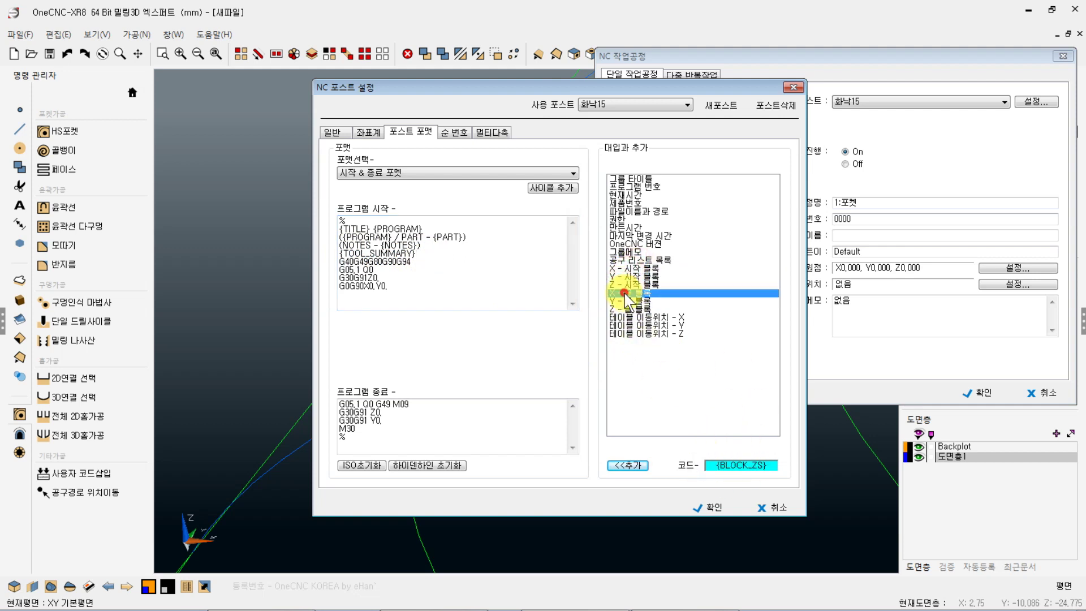
click(620, 310)
click(627, 318)
click(630, 325)
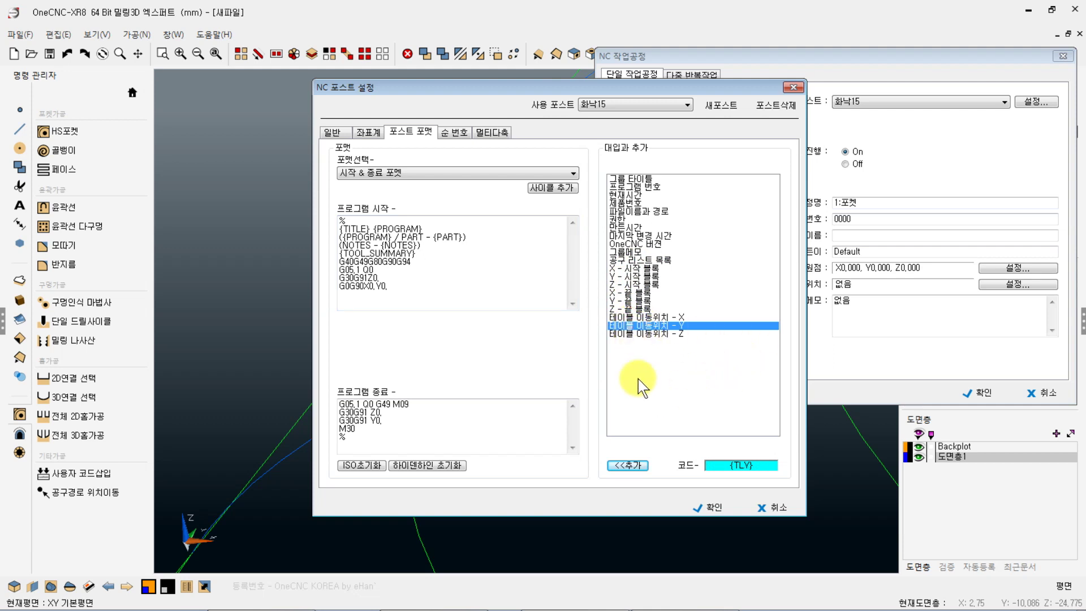
Step: Delete the {TITLE} {PROGRAM} line from the program start block, keeping % on its own line
click(393, 271)
drag(425, 229, 328, 237)
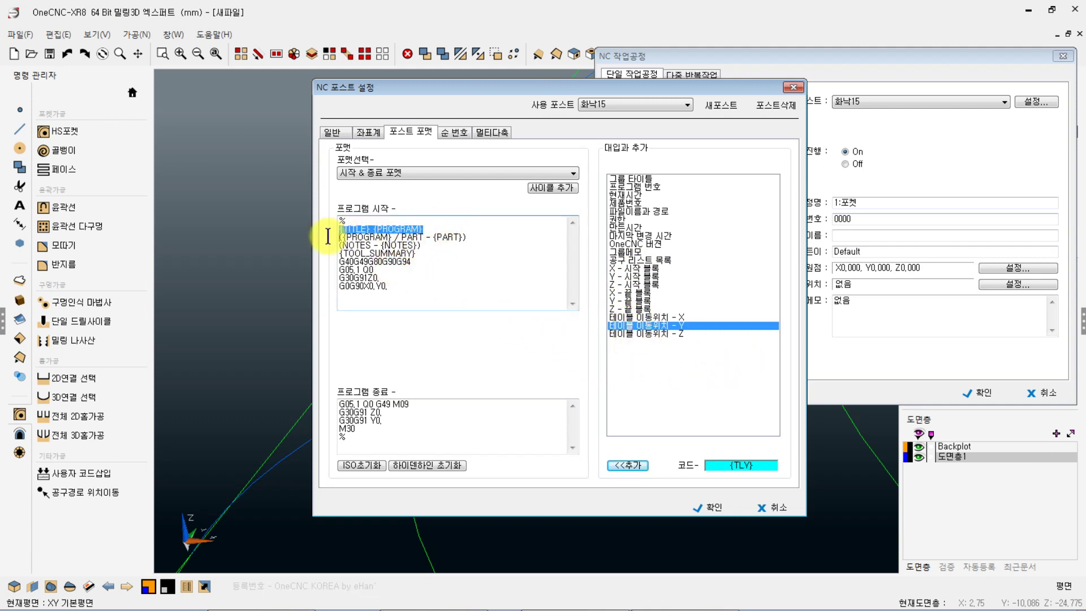
key(Delete)
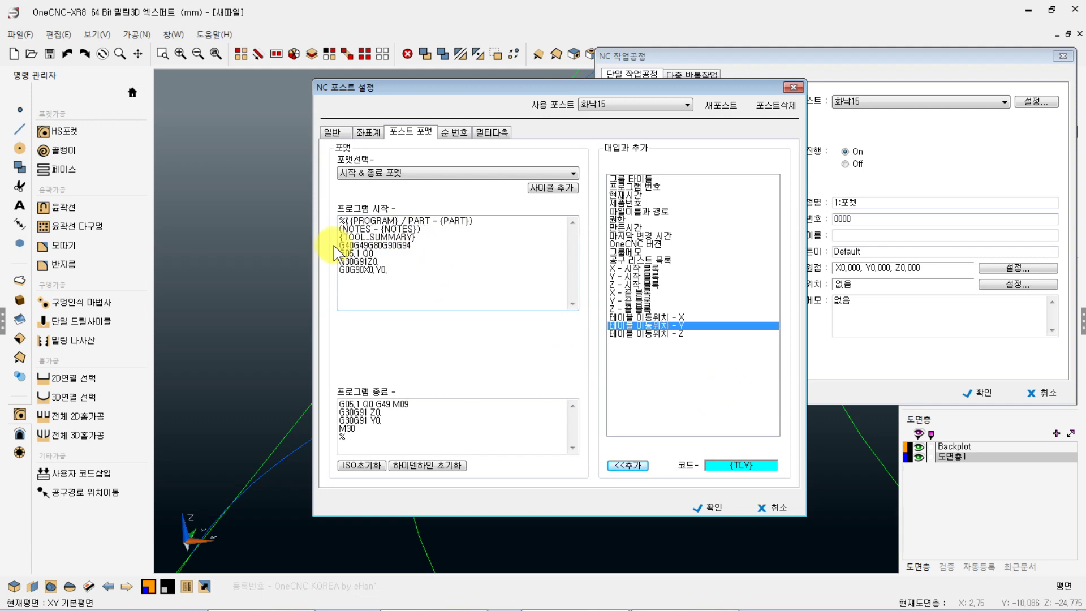
key(Delete)
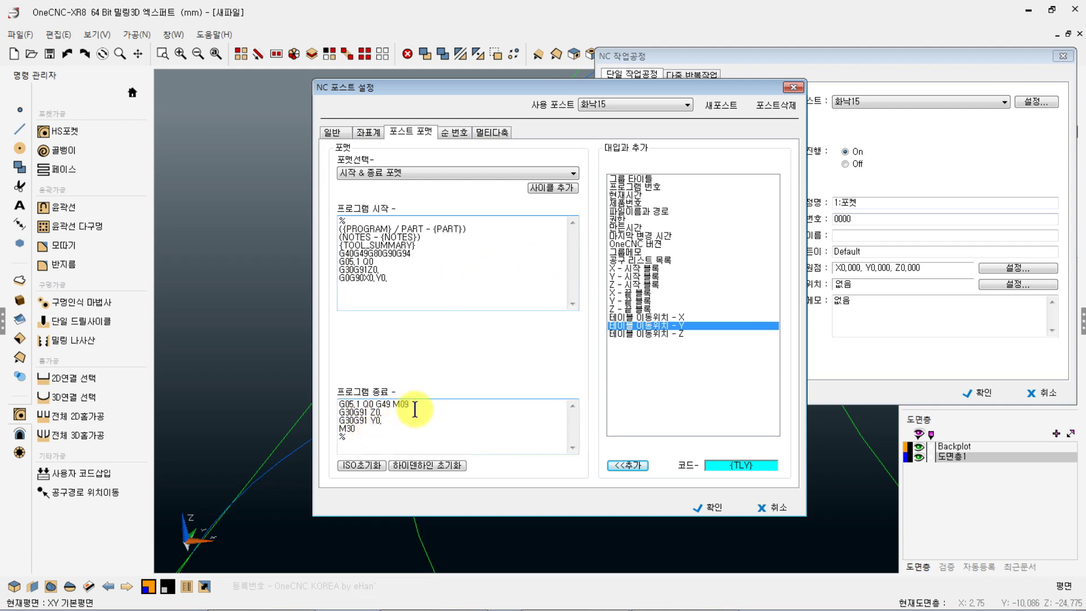
Step: Examine the program end block's first line, G05.1 Q0 G49 M09, code by code
drag(415, 405, 322, 402)
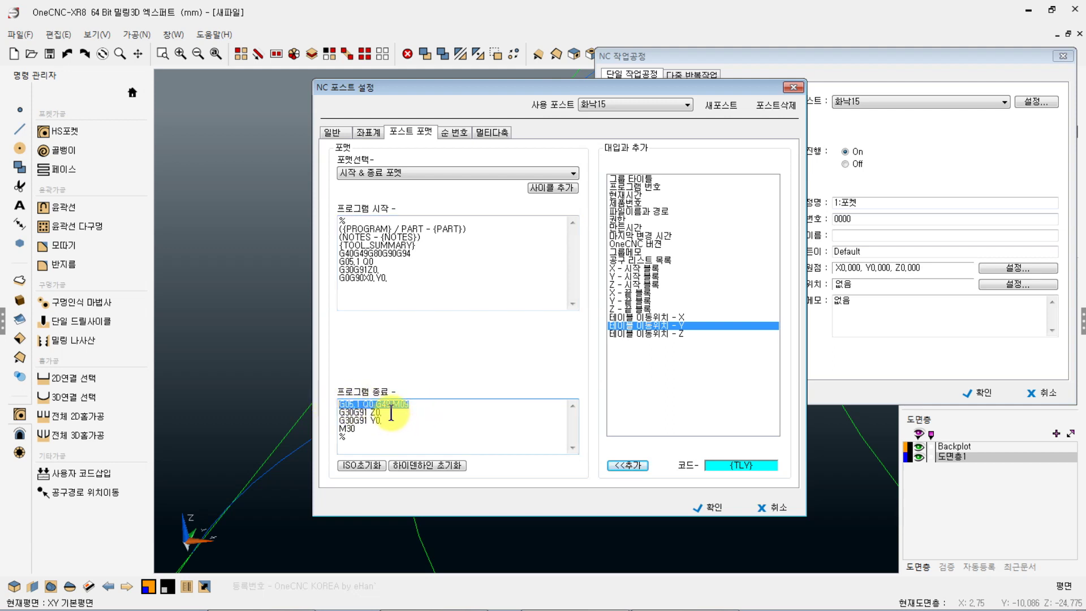
click(364, 437)
drag(423, 402, 331, 407)
click(417, 404)
double_click(406, 404)
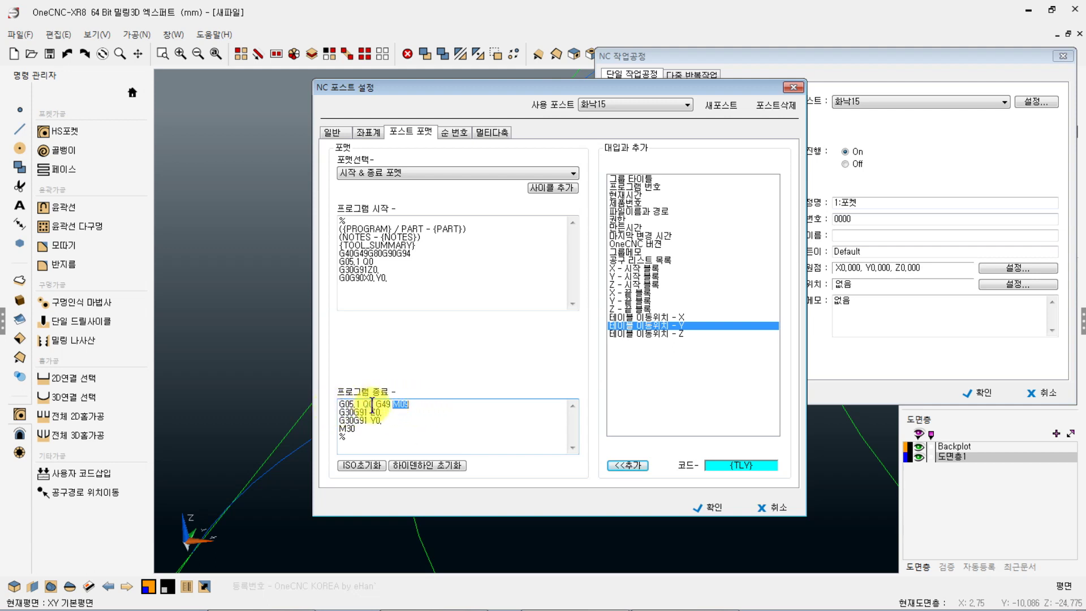
mouse_move(375, 404)
mouse_down()
mouse_move(335, 405)
mouse_move(362, 413)
mouse_up()
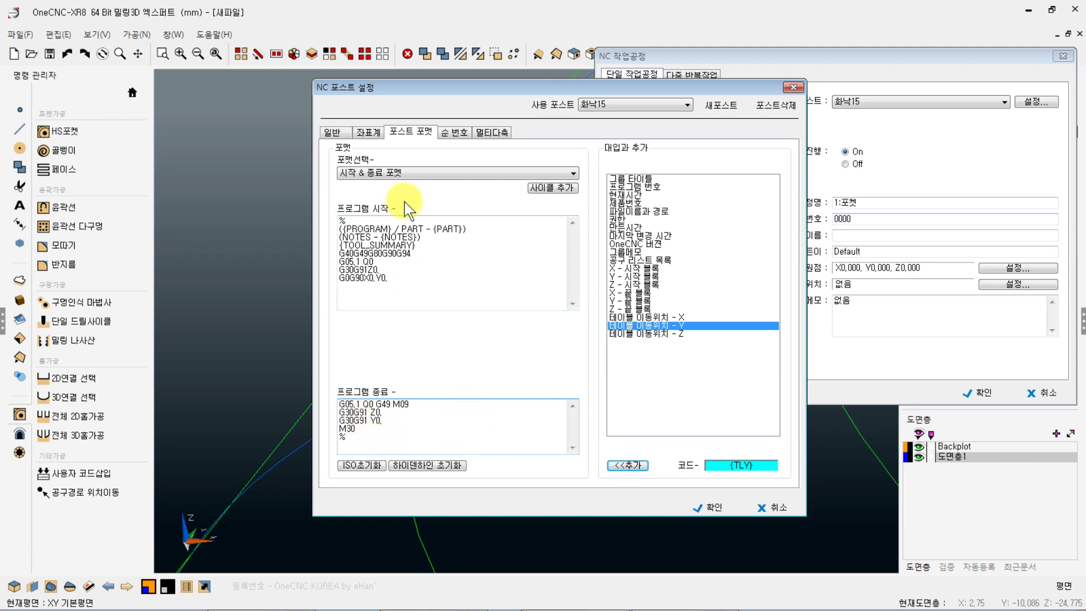
Step: Display the tool change format (공구교환 포맷) and examine the {T}, {X} and {Y} codes in its start block
click(419, 172)
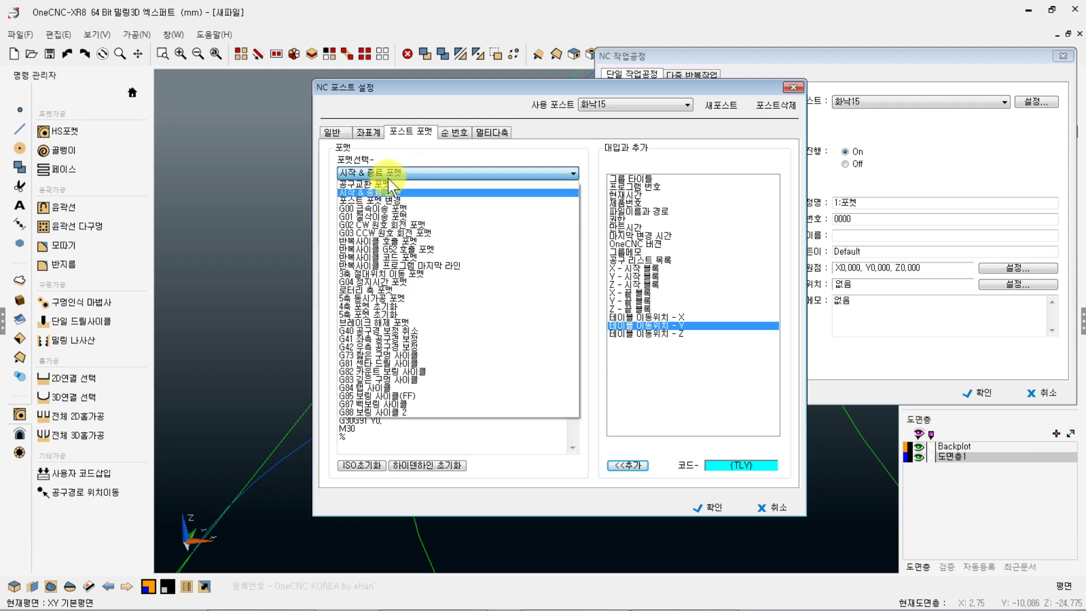
click(376, 184)
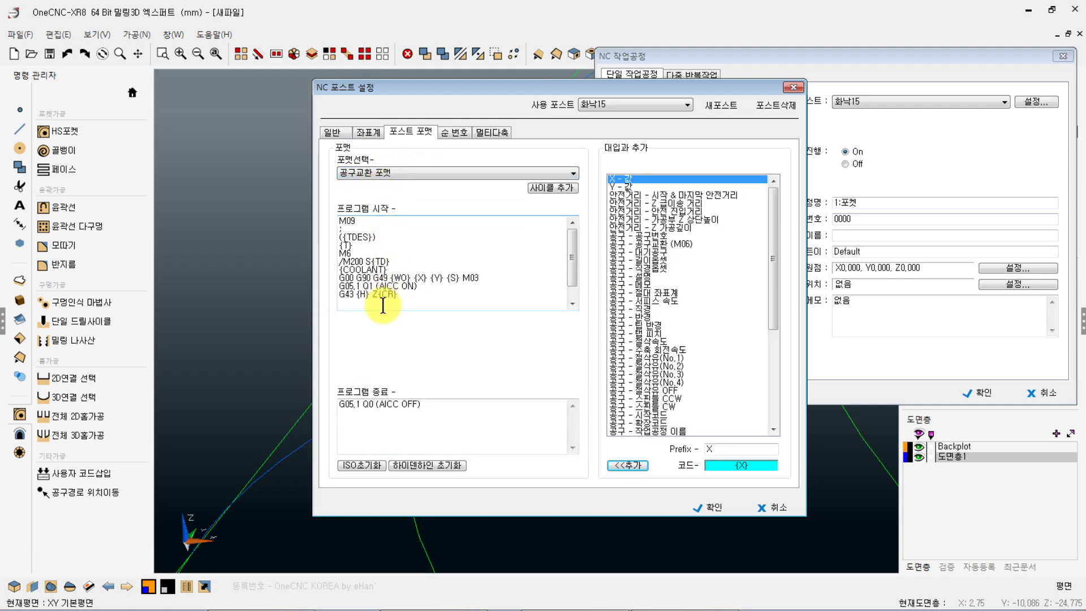
click(362, 244)
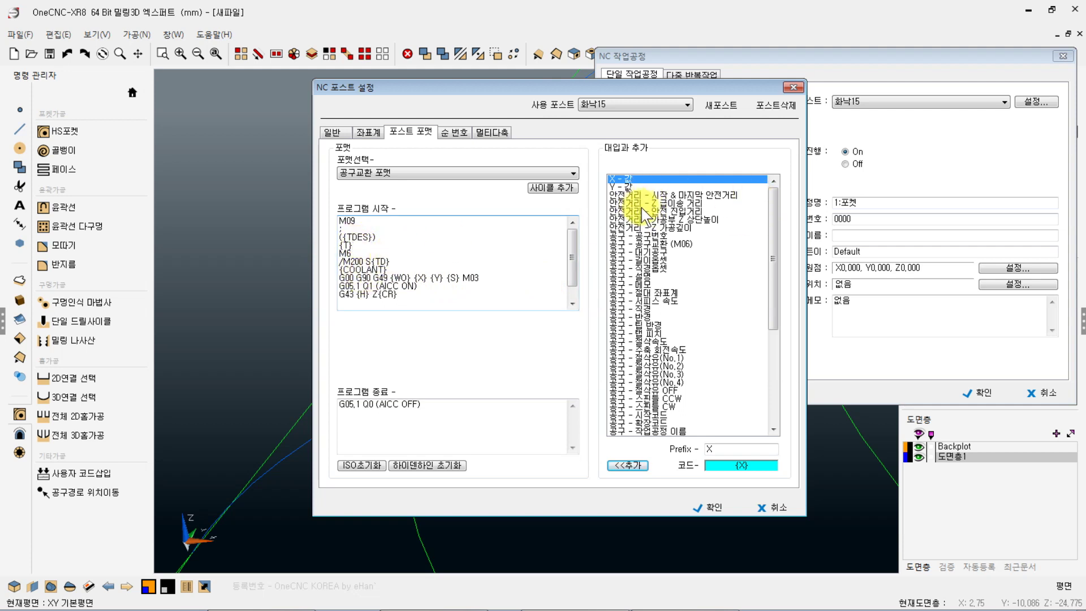
mouse_move(772, 207)
mouse_down()
mouse_move(766, 291)
mouse_move(769, 213)
mouse_up()
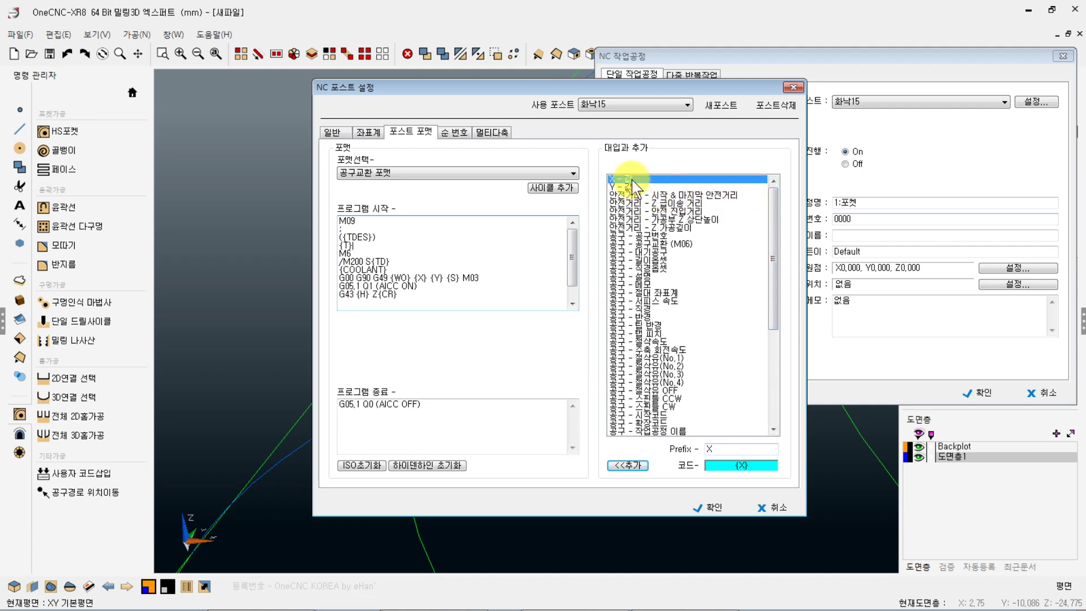
click(442, 278)
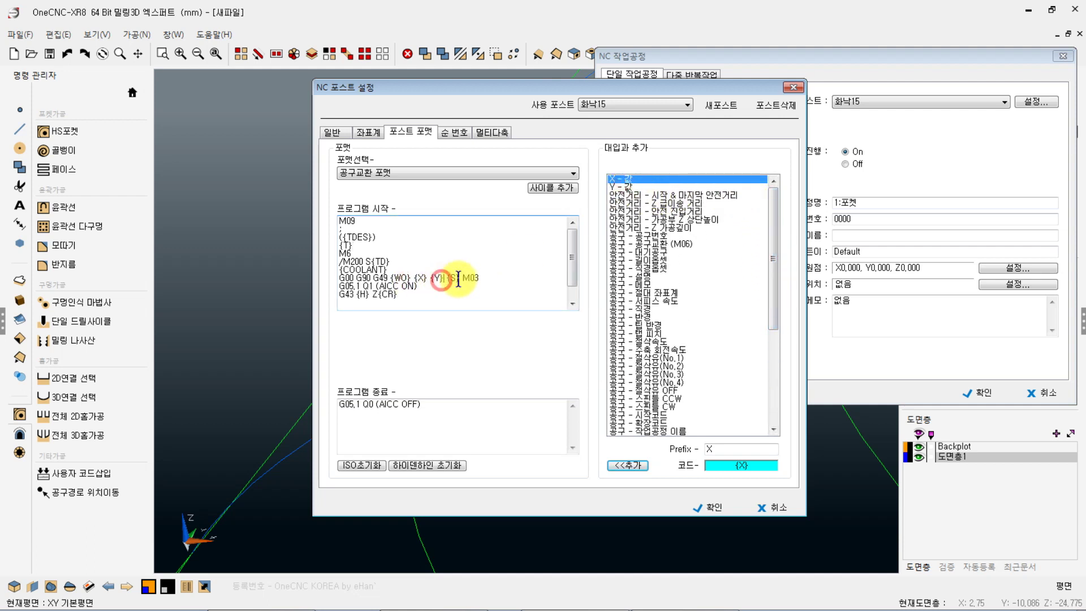
Step: Examine the safety distance codes and the tool number and tool change (M06) codes in the substitution list
click(656, 195)
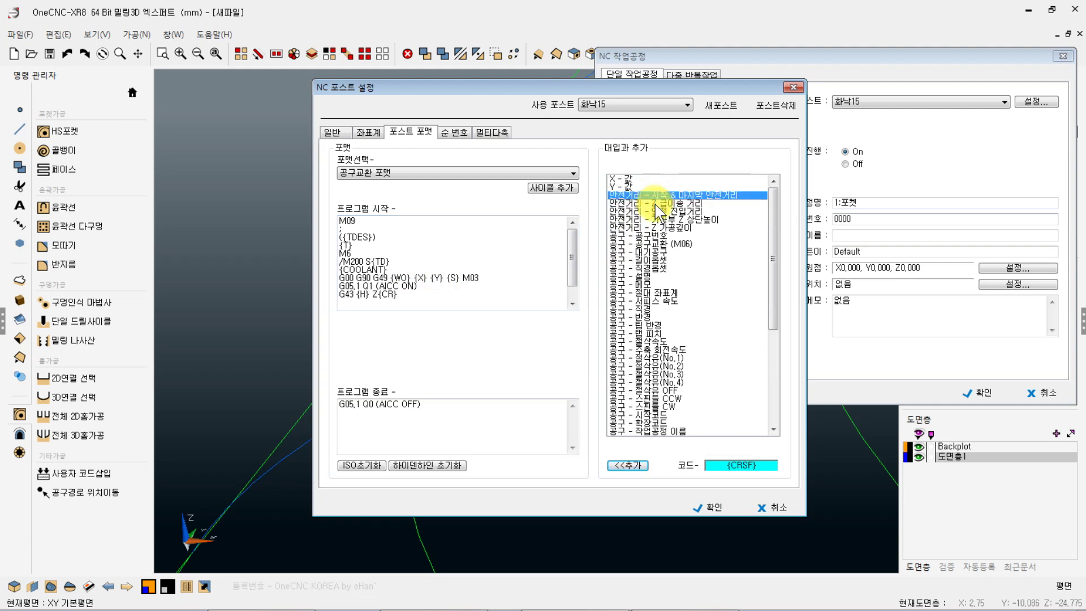
click(658, 203)
click(642, 236)
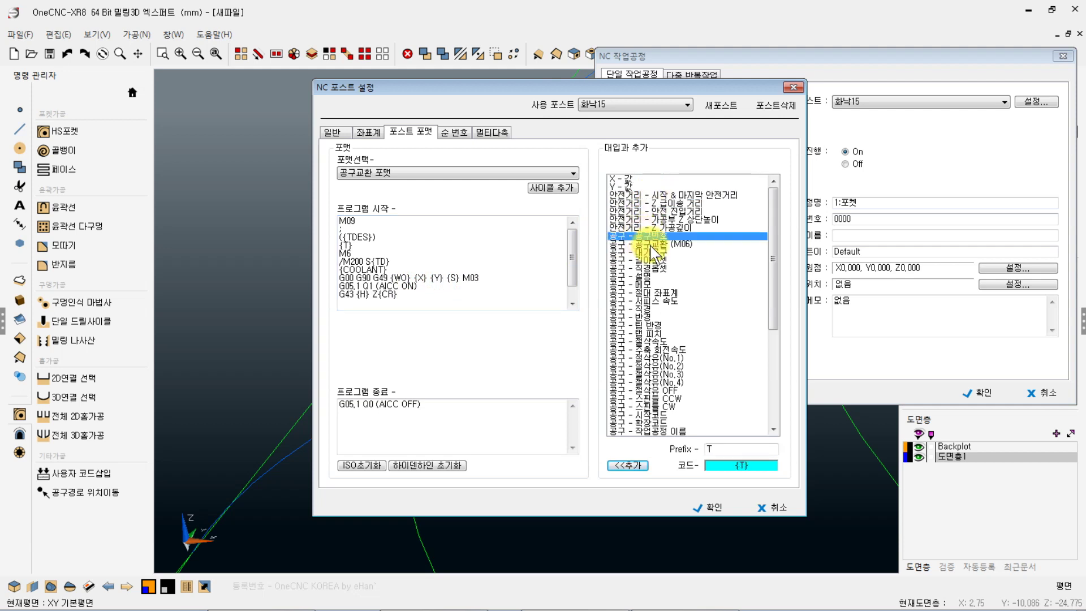
click(650, 243)
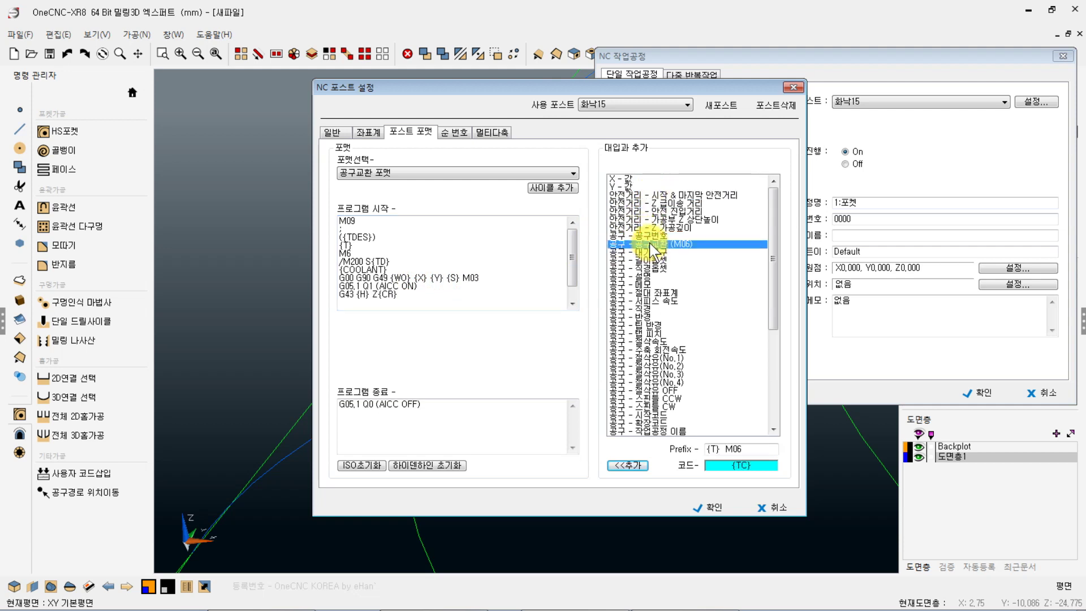
Step: Insert four blank lines above the {T} line in the tool change start block
click(367, 244)
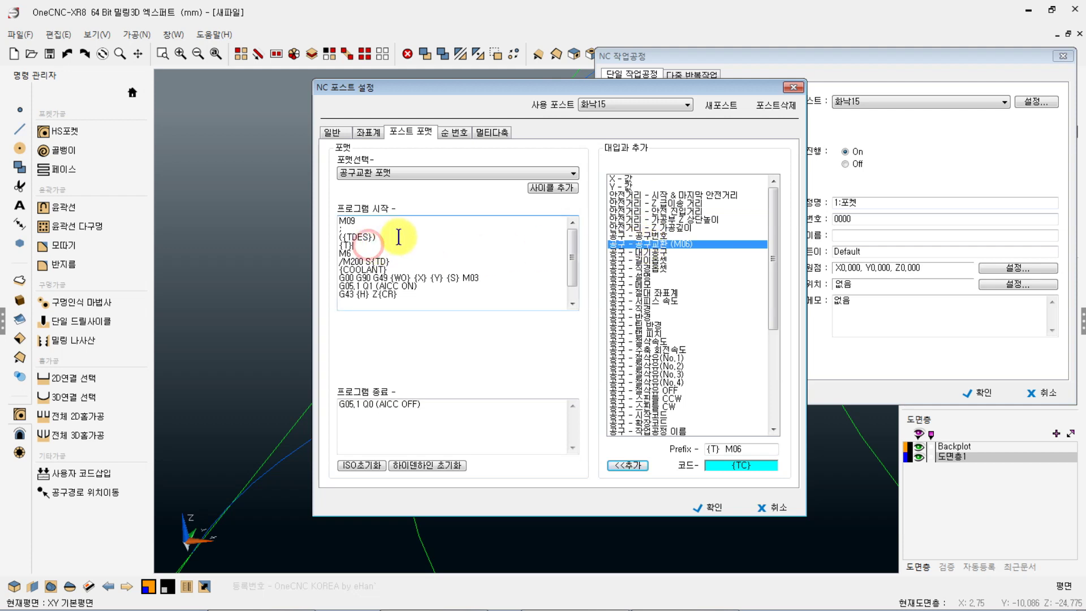
key(Home)
key(Return)
key(Return)
key(Return)
key(Return)
key(Up)
key(Up)
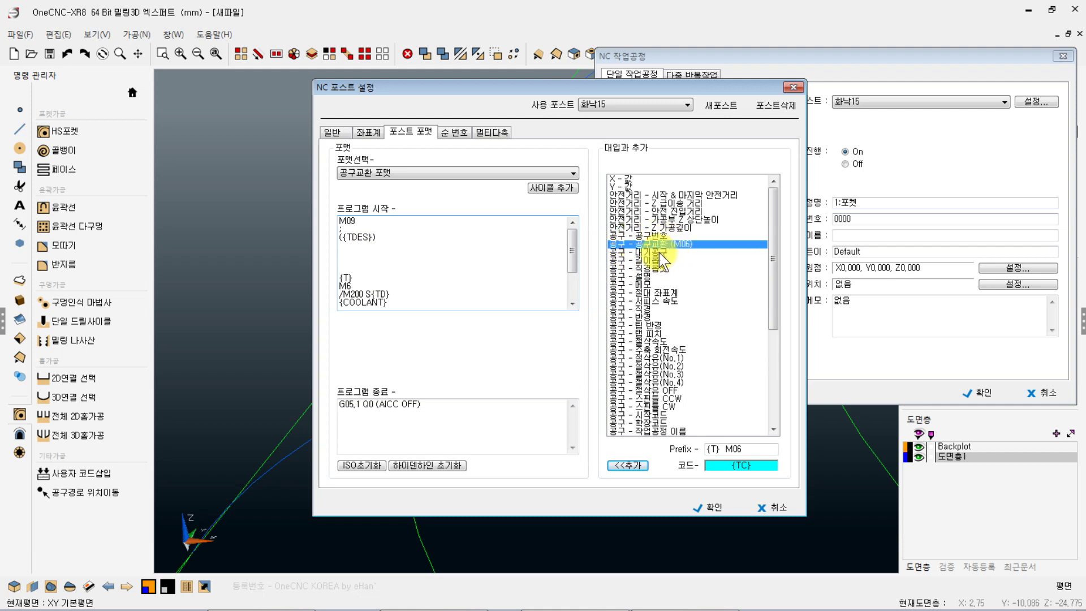
Step: Add the tool change code {TC}, with prefix {T} M06, on a blank line above {T}
click(656, 236)
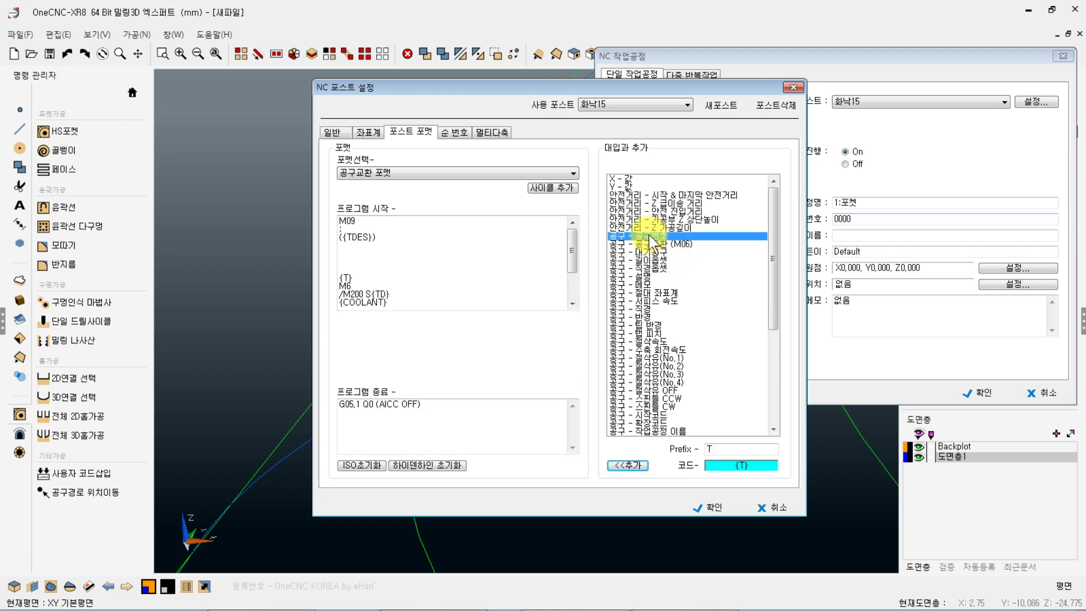
click(656, 244)
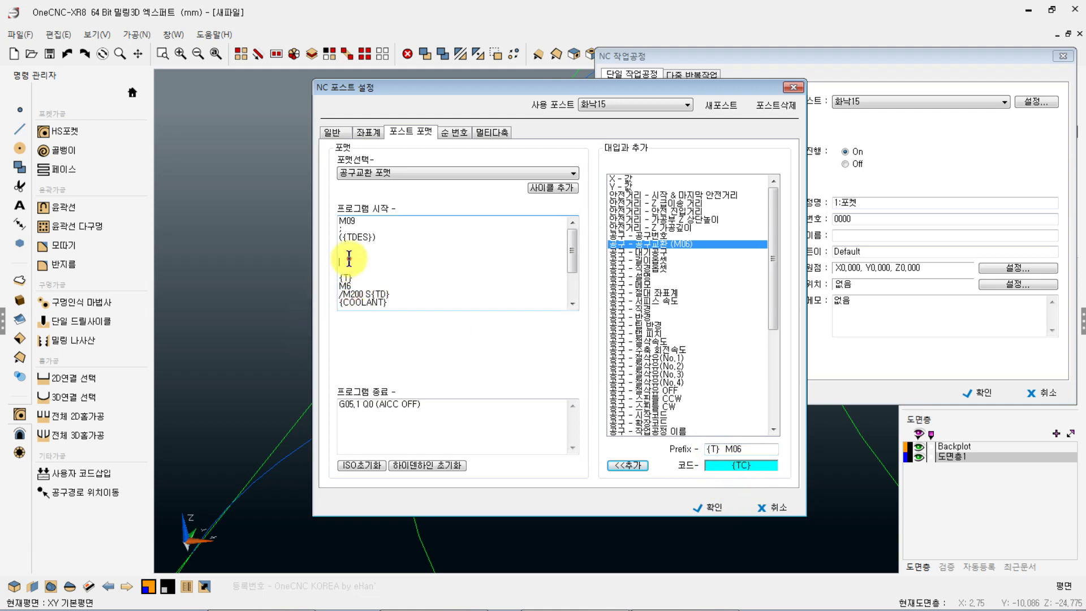
click(756, 448)
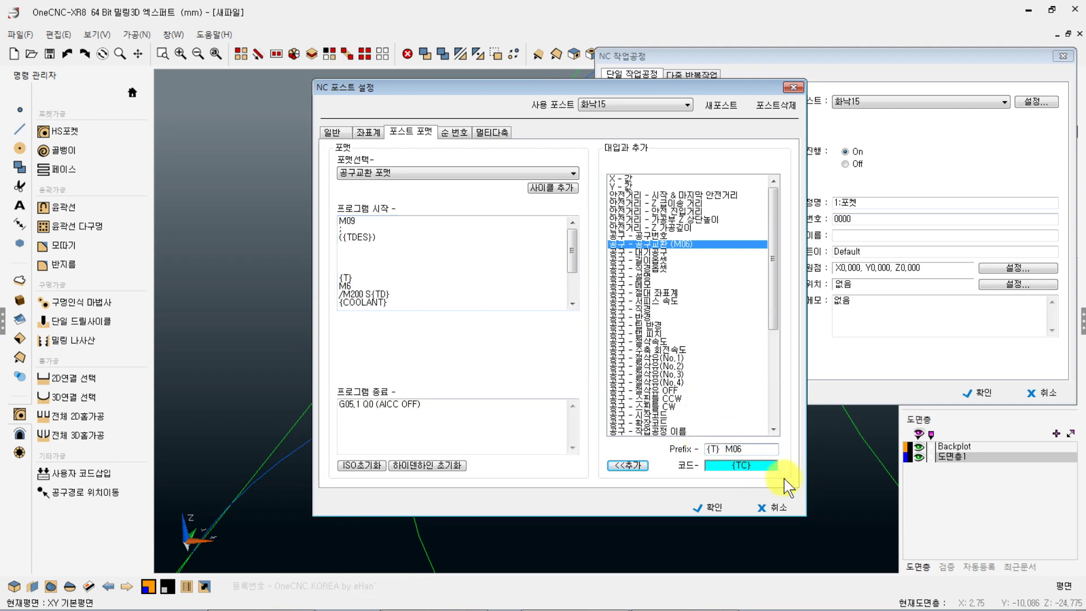
text(6)
click(633, 466)
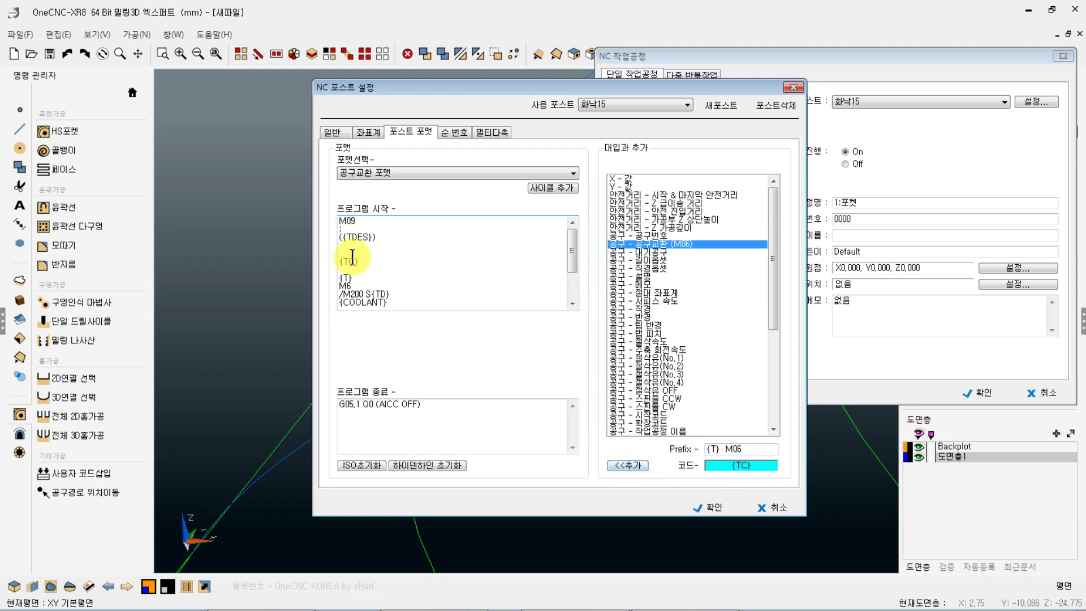
Step: Delete the separate {T} and M6 lines and the spare blank lines around {TC}
click(355, 286)
drag(354, 286, 324, 273)
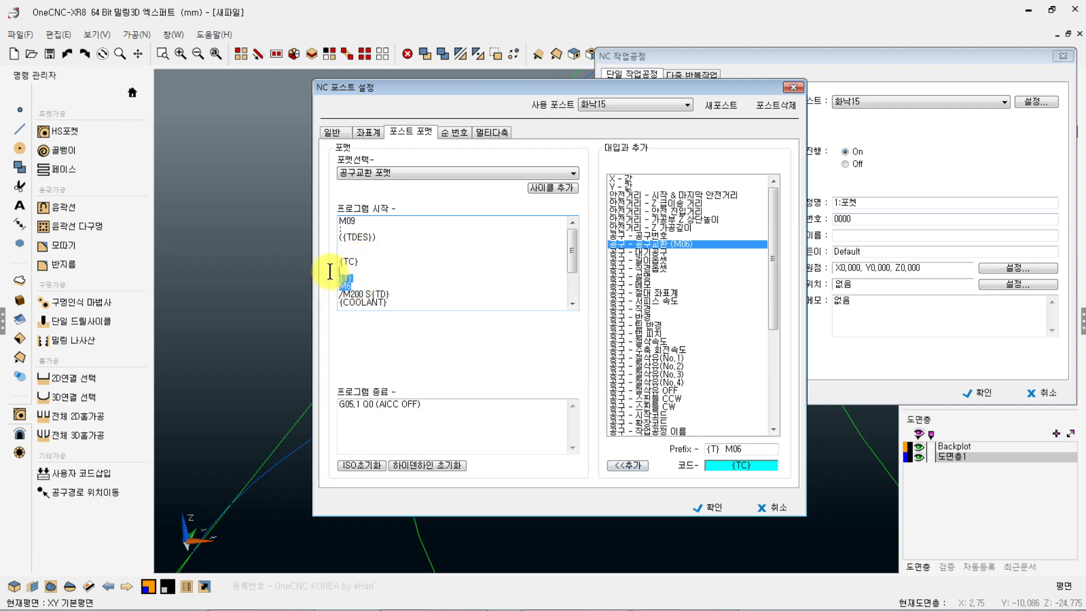
key(Delete)
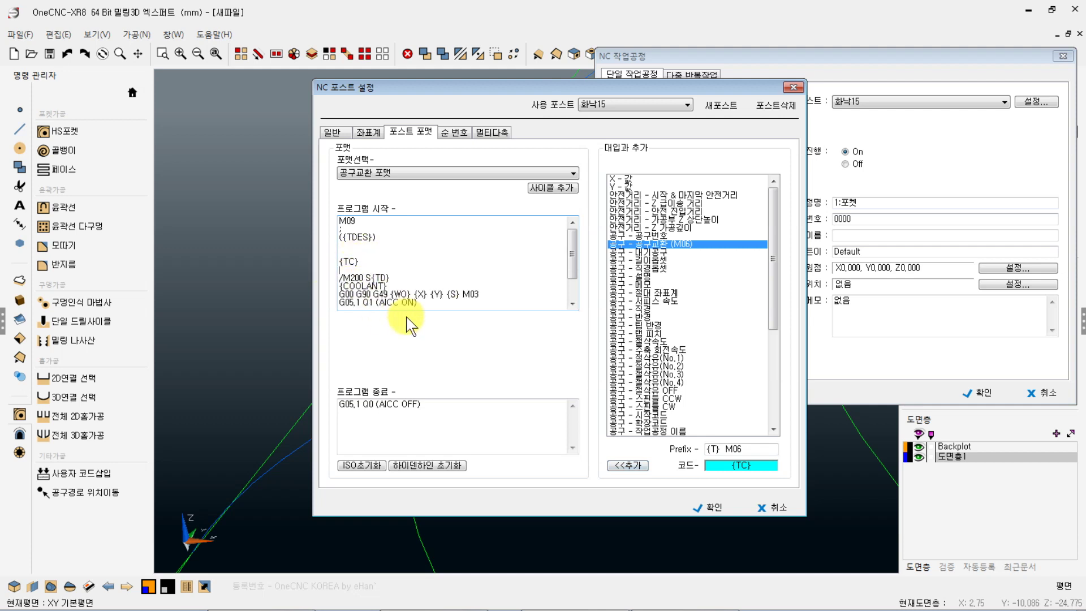
key(Delete)
key(Delete)
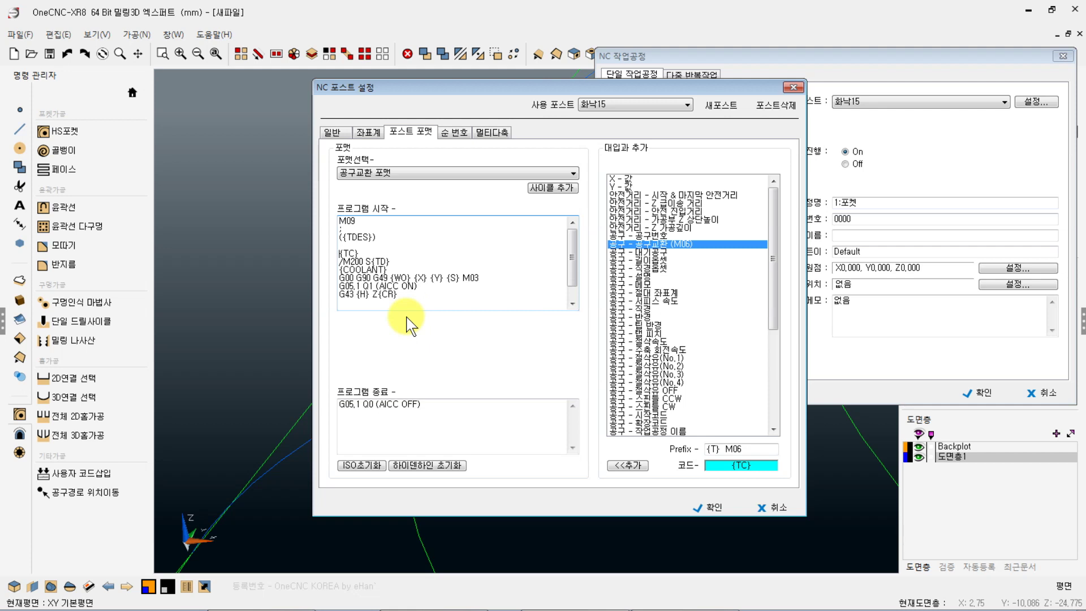
Step: Examine the {TC} code's prefix {T} M06 part by part and compare it with the tool number code {T}
click(375, 253)
click(657, 253)
click(647, 285)
click(636, 324)
click(652, 244)
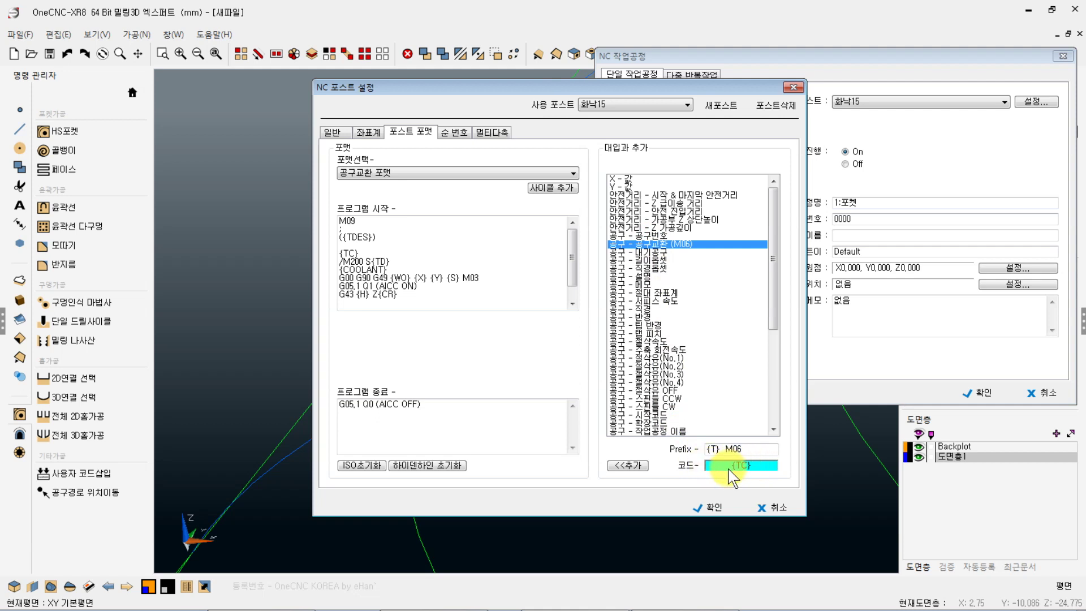
click(723, 449)
drag(758, 450, 687, 449)
click(756, 448)
drag(726, 450, 692, 448)
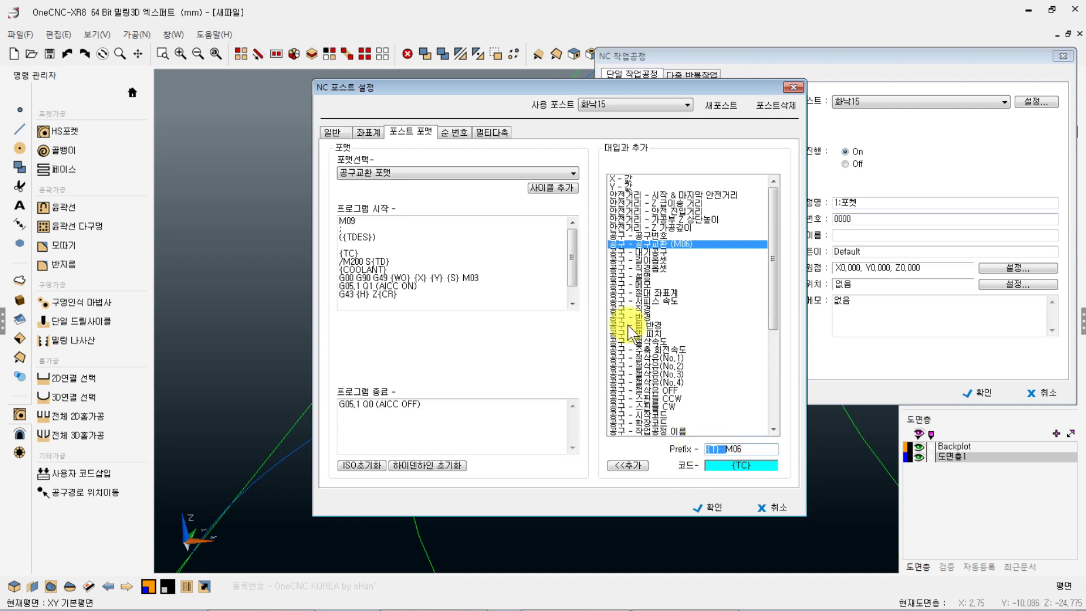
click(629, 235)
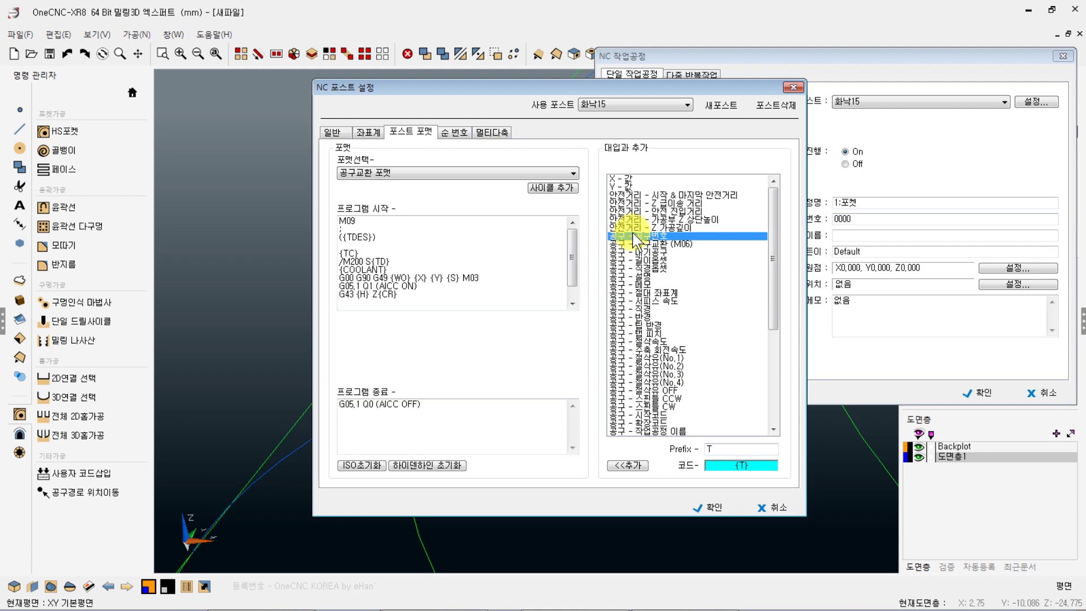
click(649, 244)
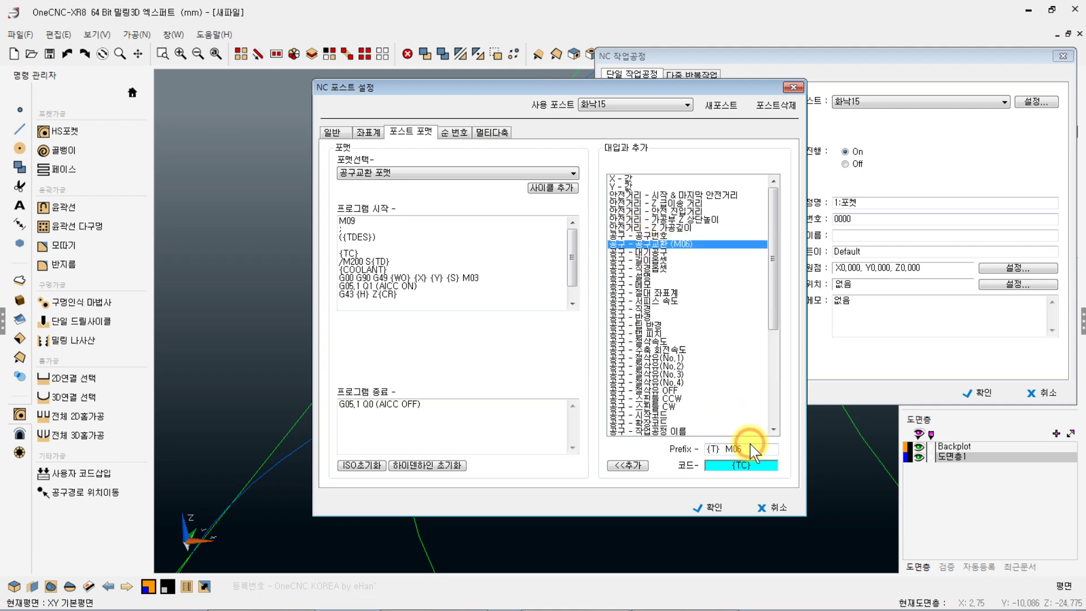
Step: Add the standby tool code {TN} with the comment (NEXT TOOL) on a new line at the end of the start block
click(655, 252)
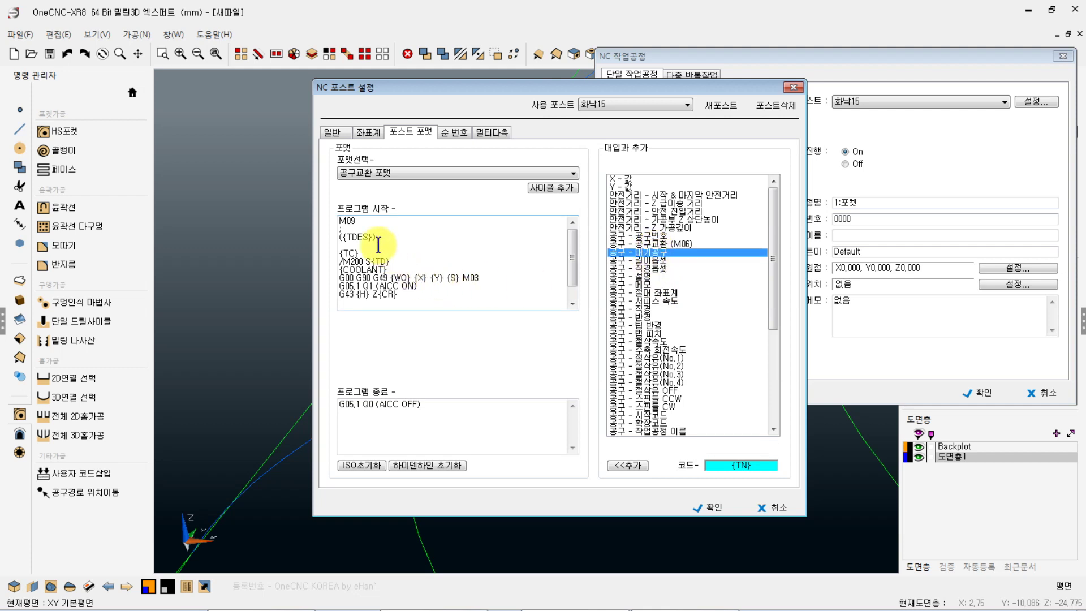
click(420, 299)
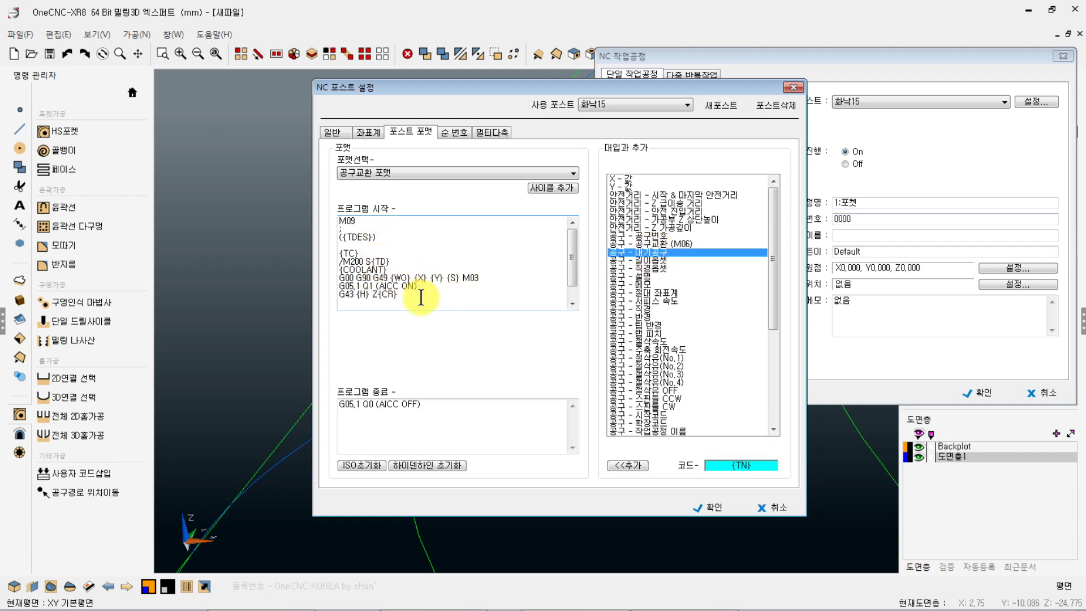
key(Return)
click(641, 466)
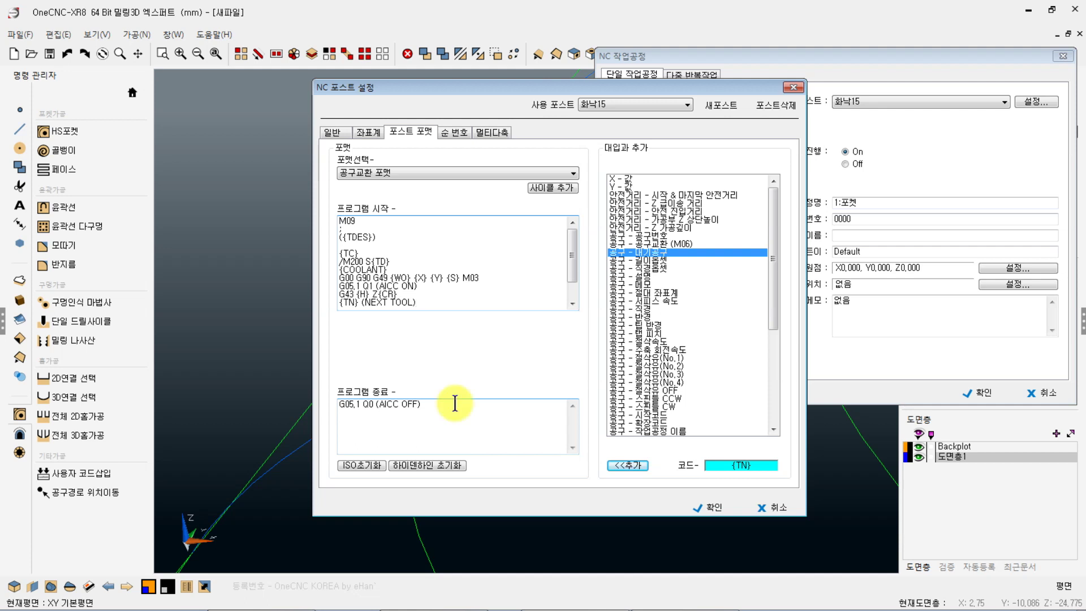
Step: Examine the tool length offset, diameter offset and description codes in the substitution list
click(645, 261)
click(657, 269)
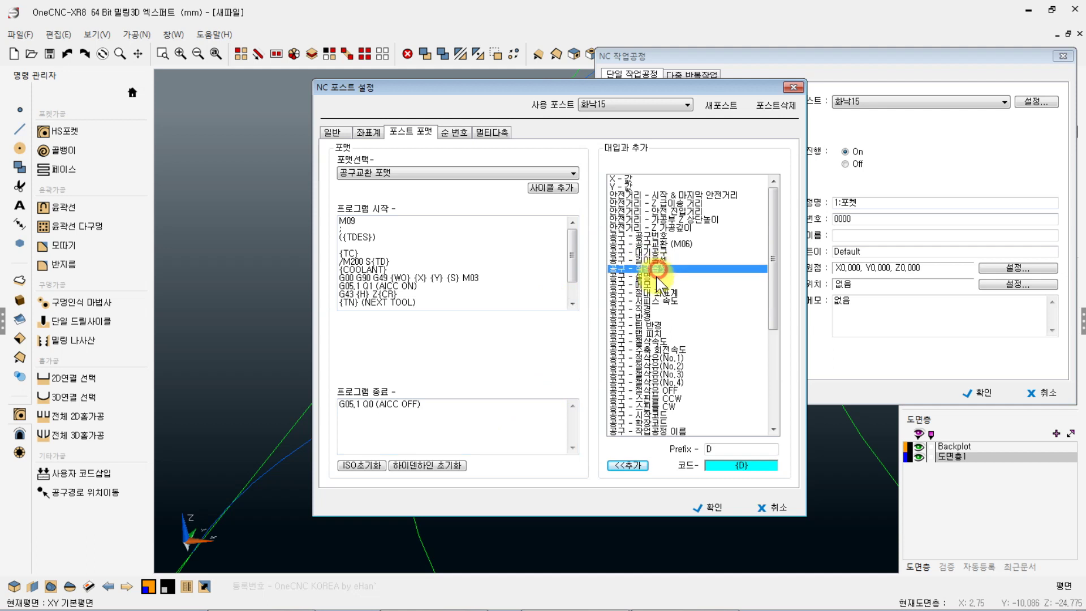
click(645, 278)
Step: Insert a blank line below {TC} in the tool change start block
click(456, 307)
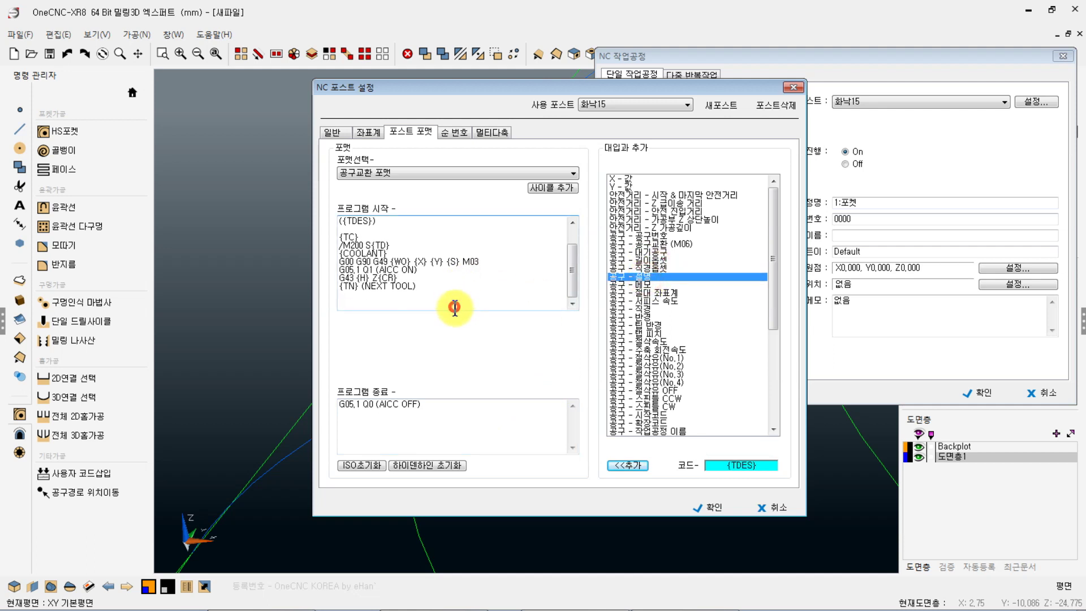
click(399, 230)
key(Return)
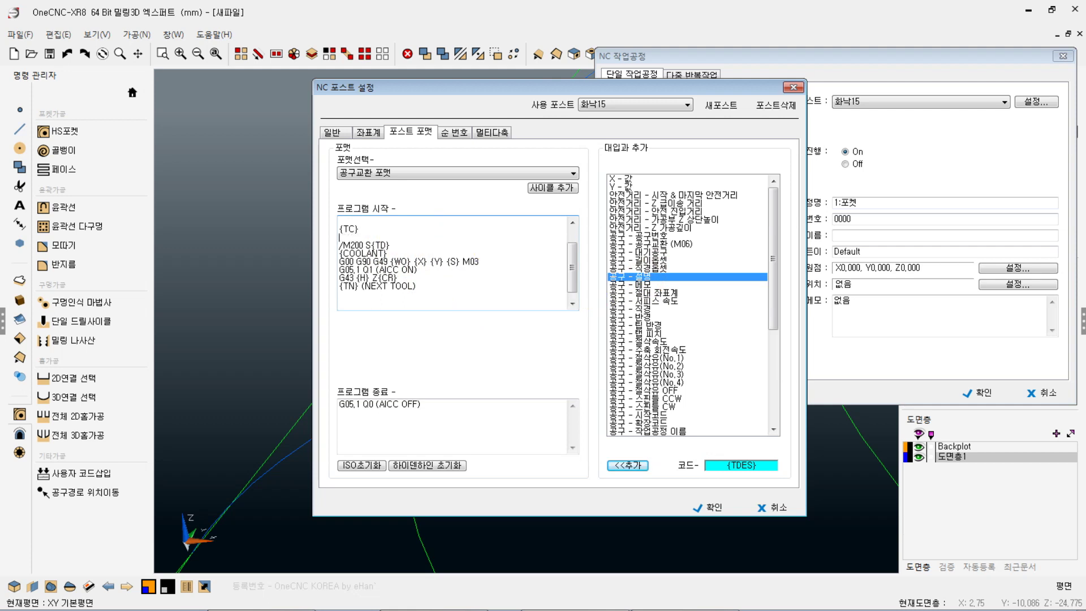
scroll(419, 244, up, 1)
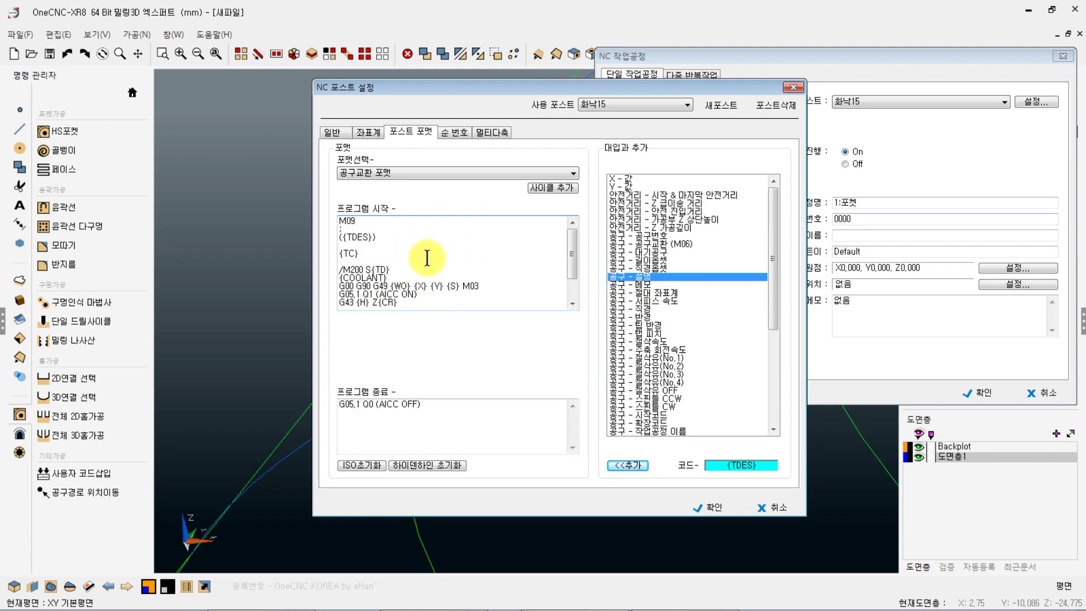
Step: Examine the ({TDES}) line and the tool memo, absolute coordinate system, spindle speed and tip radius codes
drag(385, 237, 332, 241)
click(387, 236)
click(643, 284)
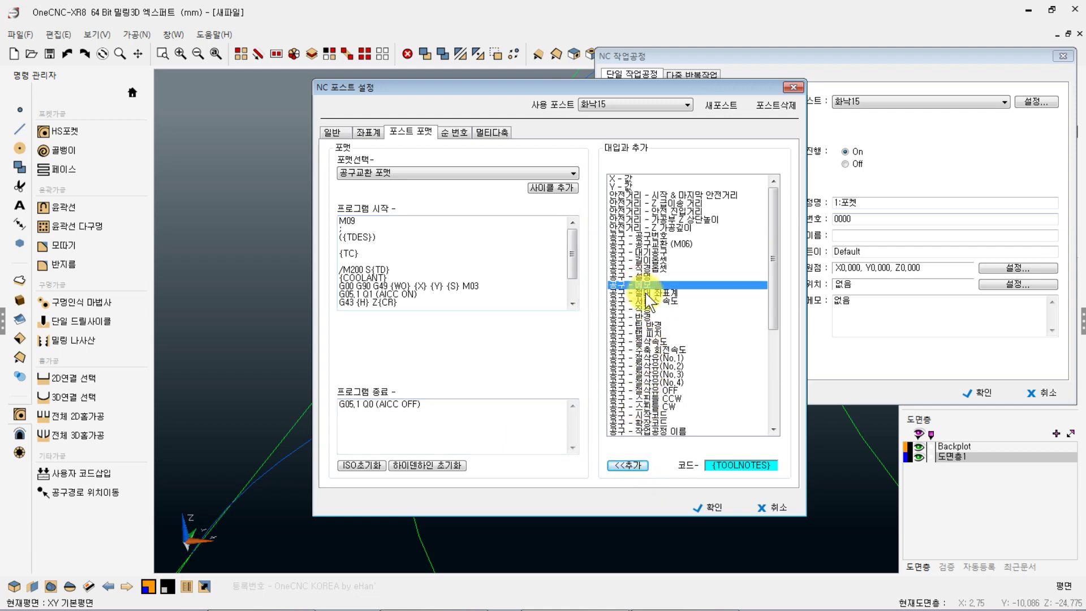
click(647, 293)
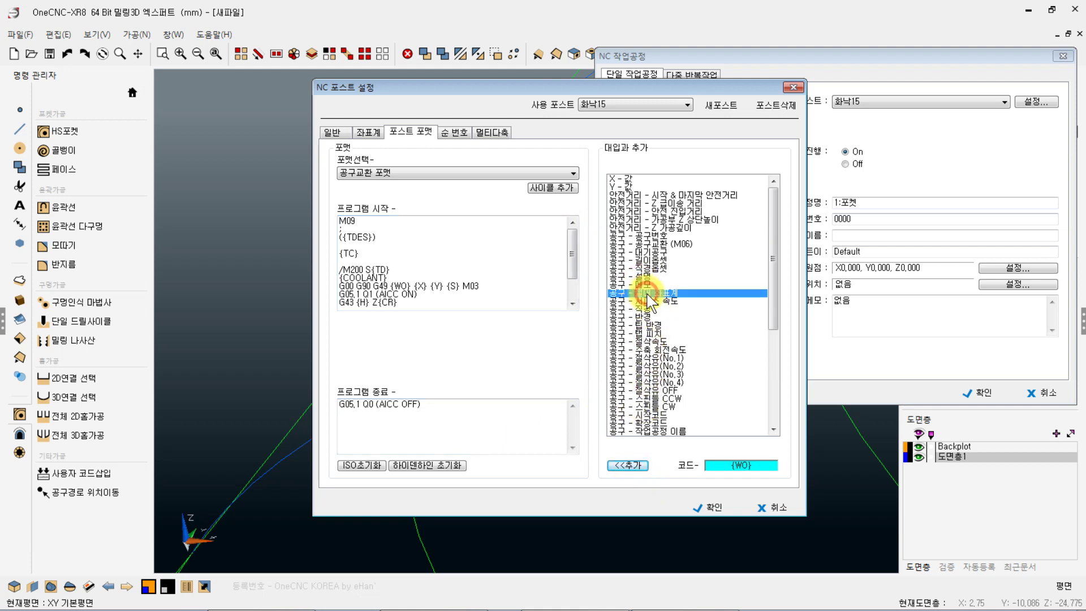
click(652, 351)
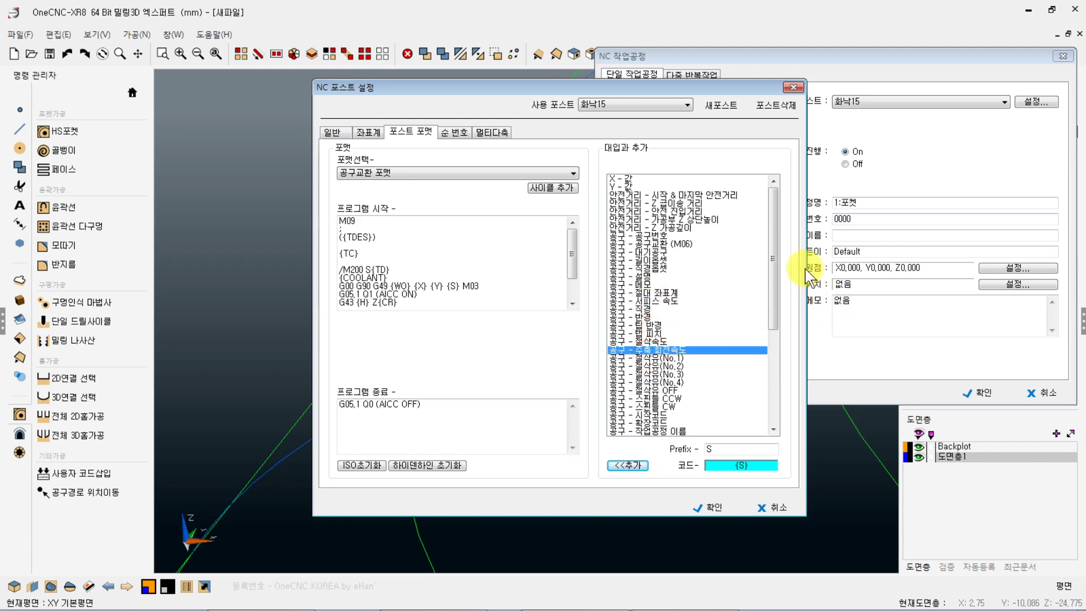
drag(774, 261, 783, 337)
click(666, 228)
click(650, 195)
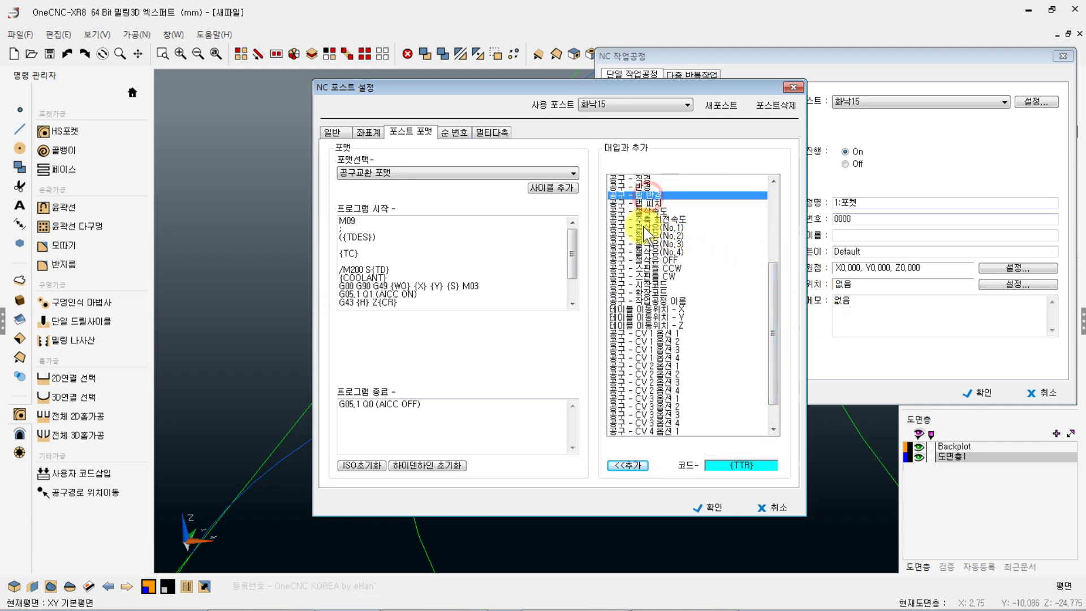
Step: Move the post settings dialog aside and compare the prefixes of the coolant codes No.1 to No.4
drag(493, 88, 521, 92)
click(697, 242)
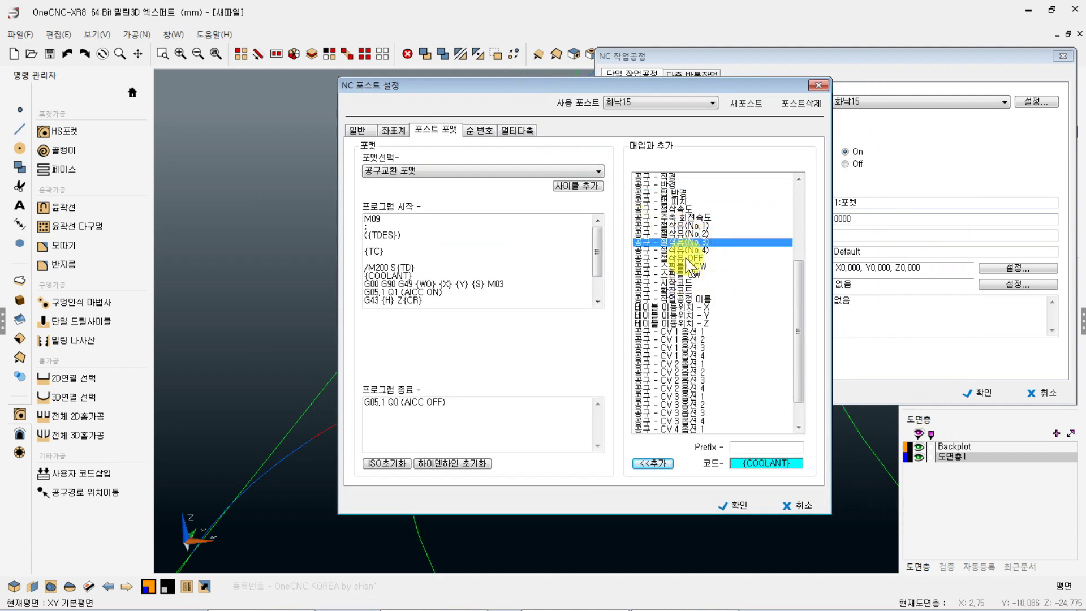
click(697, 218)
click(699, 234)
click(704, 249)
click(704, 226)
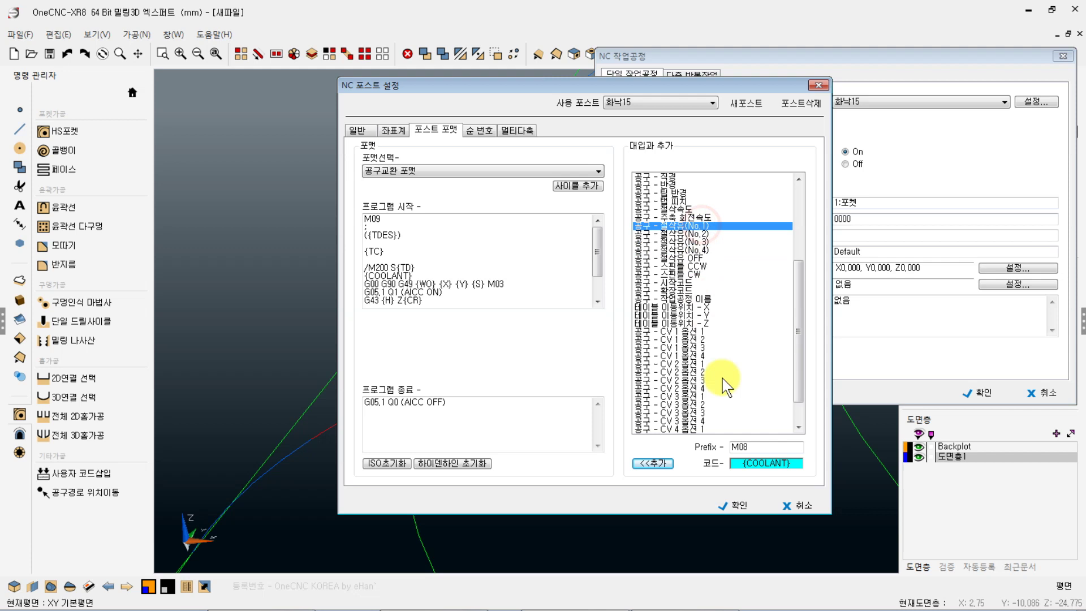
double_click(748, 447)
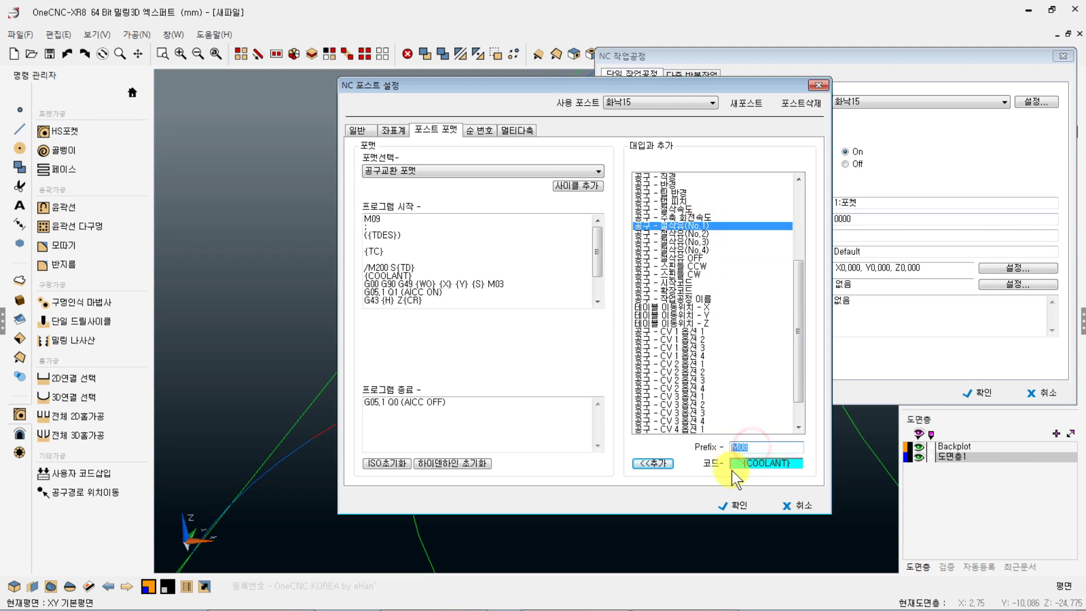
Step: Set the prefix of coolant code No.2 to M32
click(694, 233)
drag(761, 446, 741, 447)
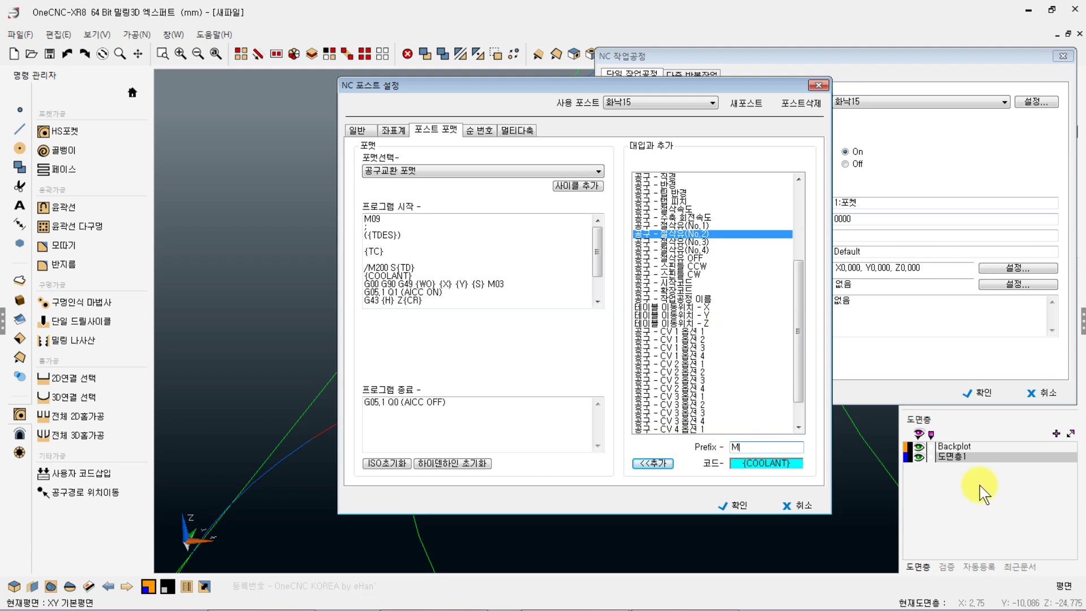
text(32)
Step: Examine the coolant No.3, coolant No.4, coolant OFF and spindle CCW codes with their prefixes
click(672, 242)
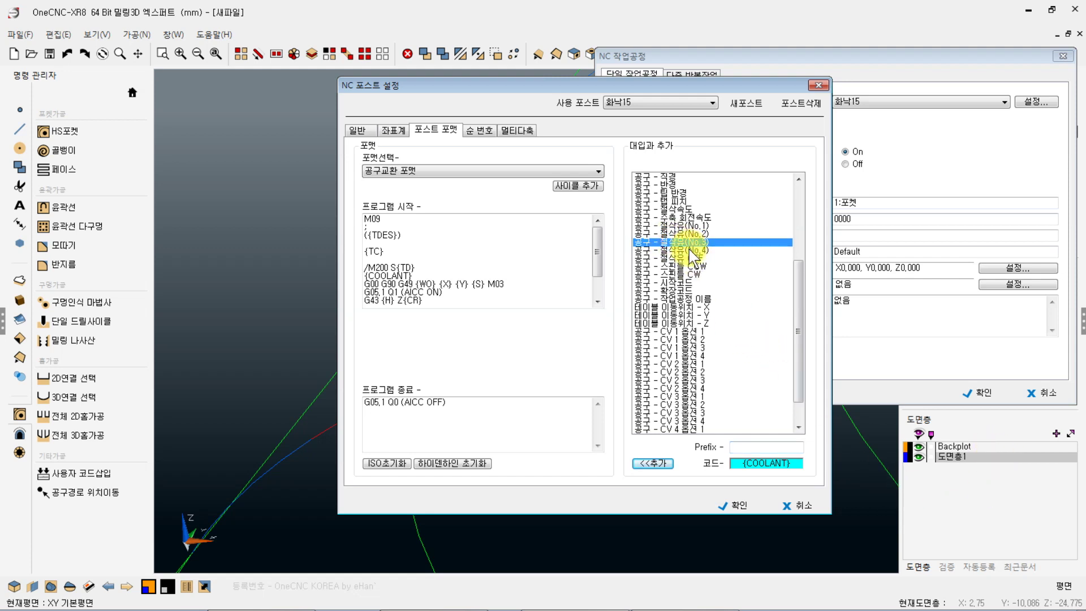
click(690, 250)
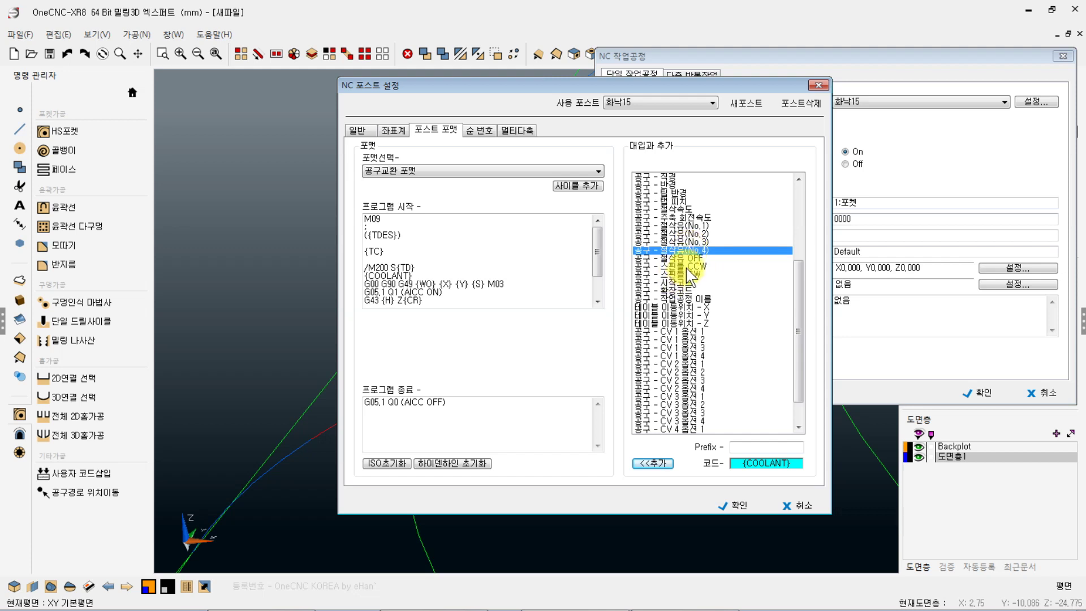
click(683, 257)
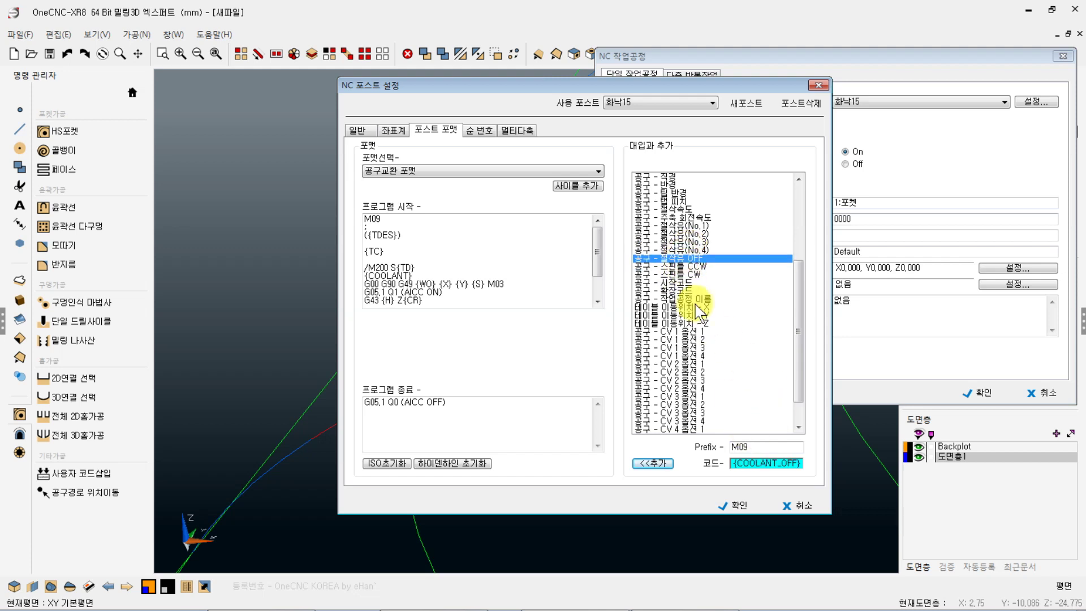
click(682, 265)
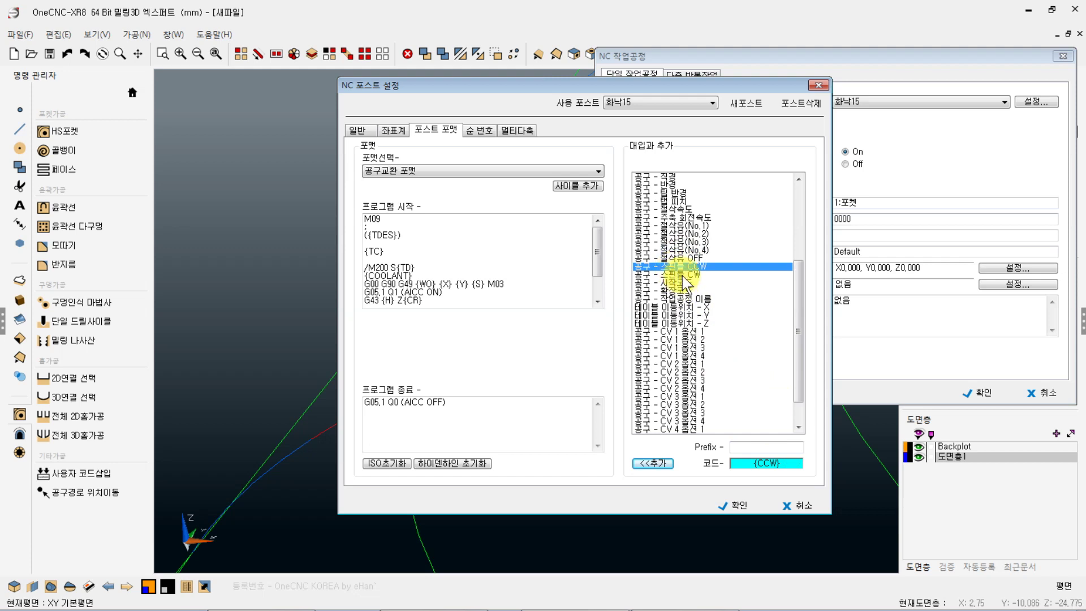
Step: Examine the codes for spindle CW, start code, extension code, operation name and the table movement positions
click(682, 274)
click(683, 282)
click(681, 291)
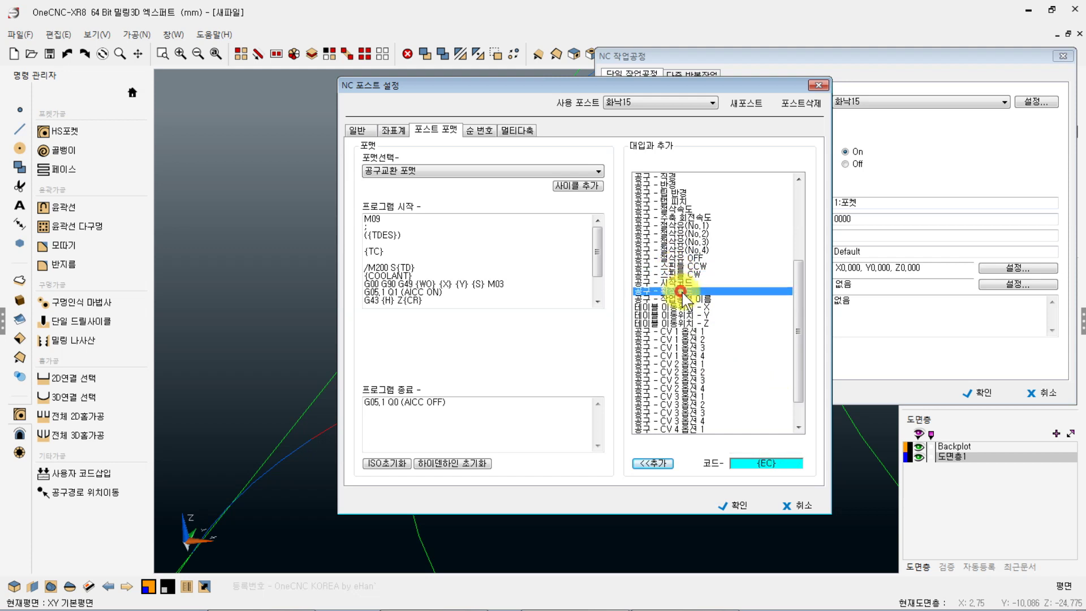
click(685, 300)
click(687, 315)
click(686, 323)
Step: Examine the code of CV 1 option 1 and the remaining CV 1 to CV 4 option entries
click(682, 332)
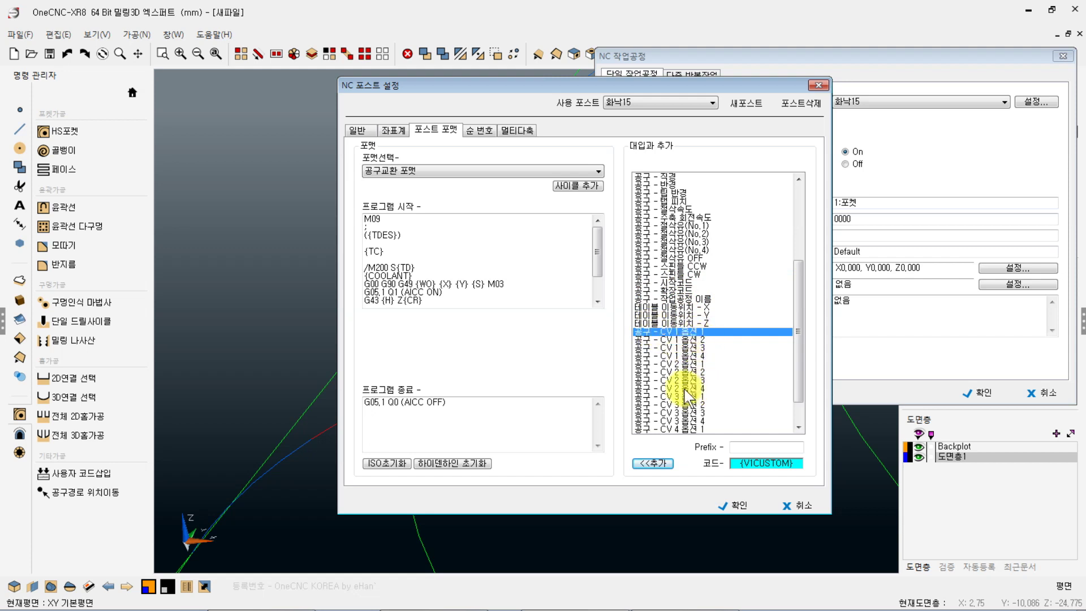
drag(796, 376, 801, 415)
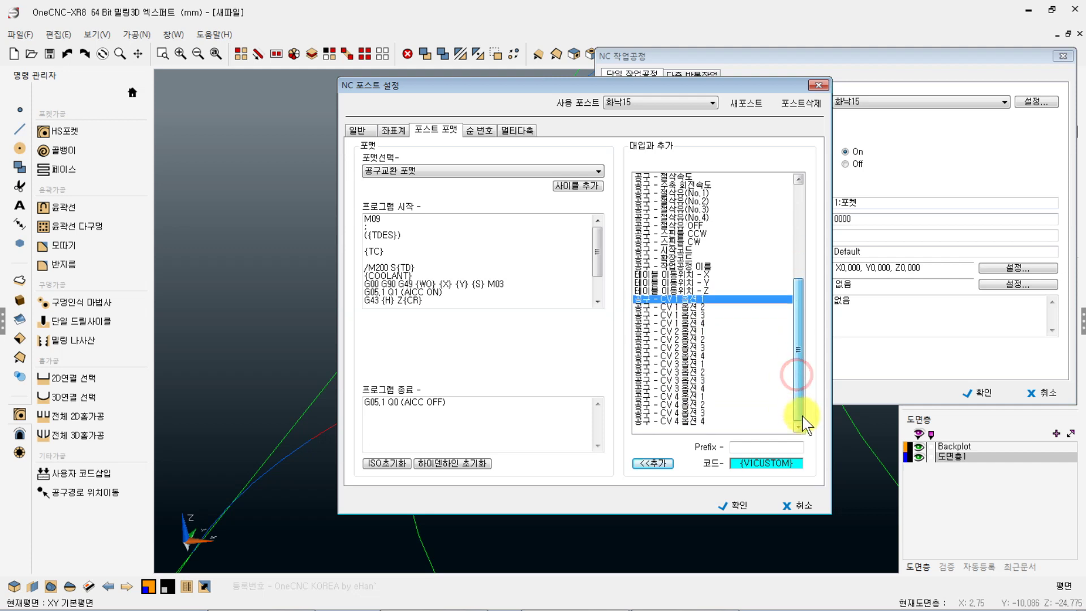
mouse_move(673, 316)
mouse_down()
mouse_move(675, 380)
mouse_move(660, 300)
mouse_up()
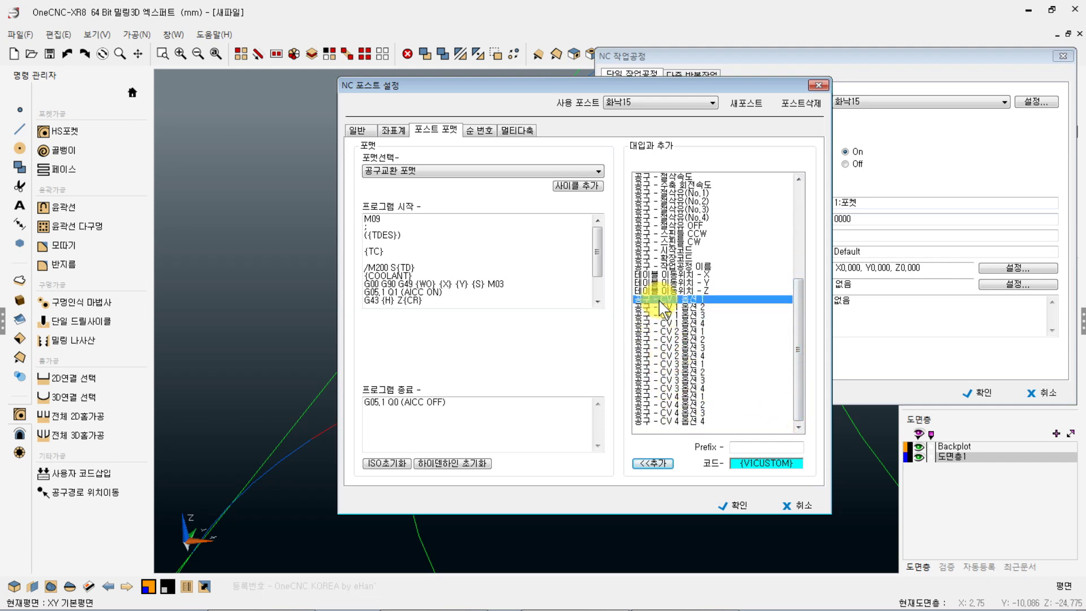
Step: Accept the post settings for 화낙15 and close the NC operation dialog
click(730, 504)
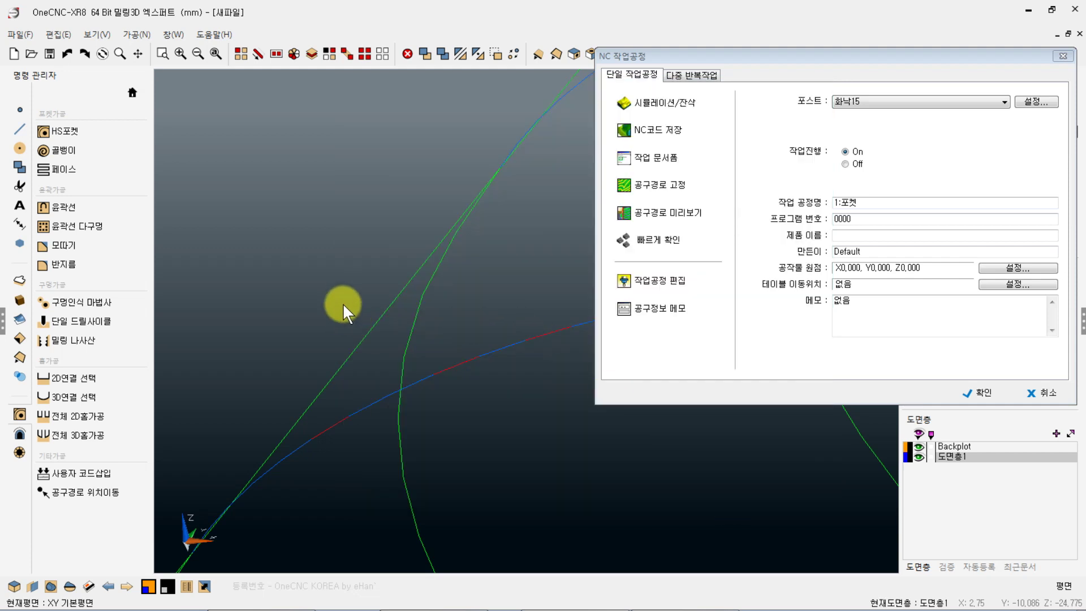
drag(719, 58, 707, 80)
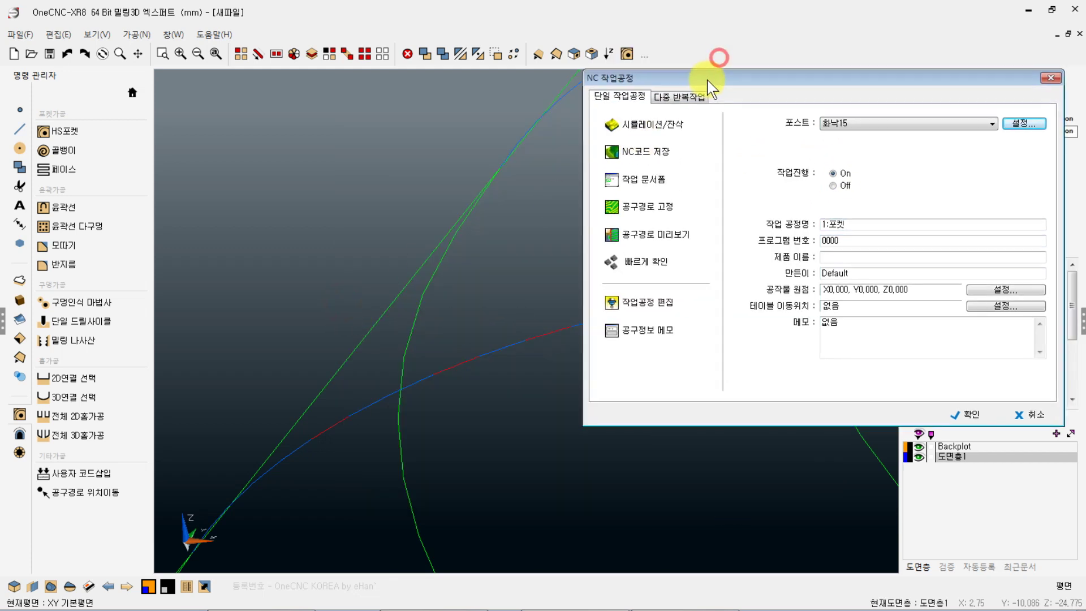
click(1025, 414)
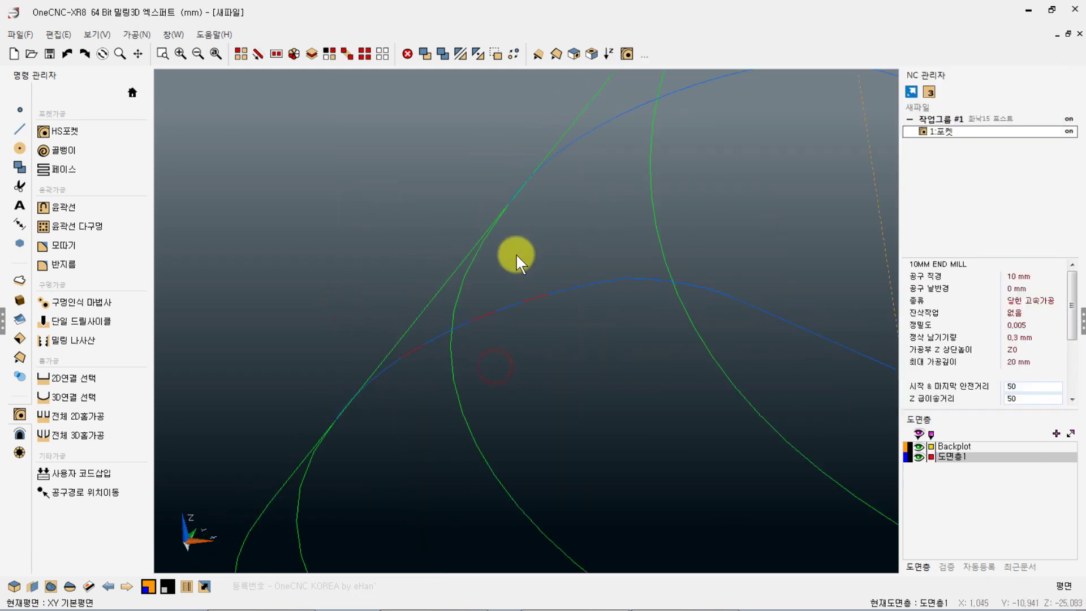
Step: Open the 1:포켓 operation for editing at its tool selection page
scroll(504, 265, down, 10)
middle_drag(487, 272, 461, 250)
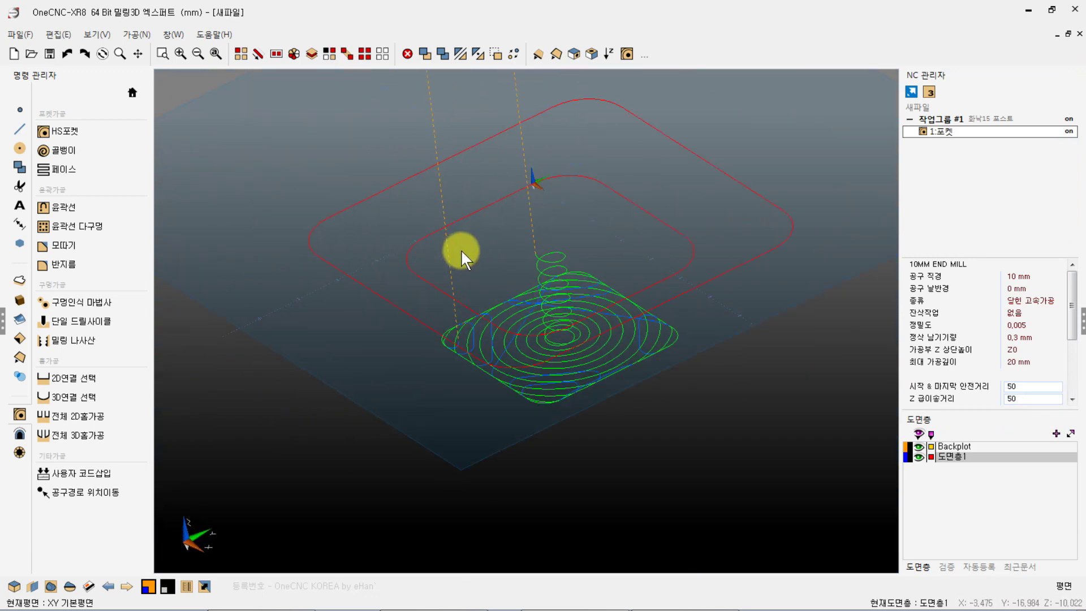
double_click(942, 132)
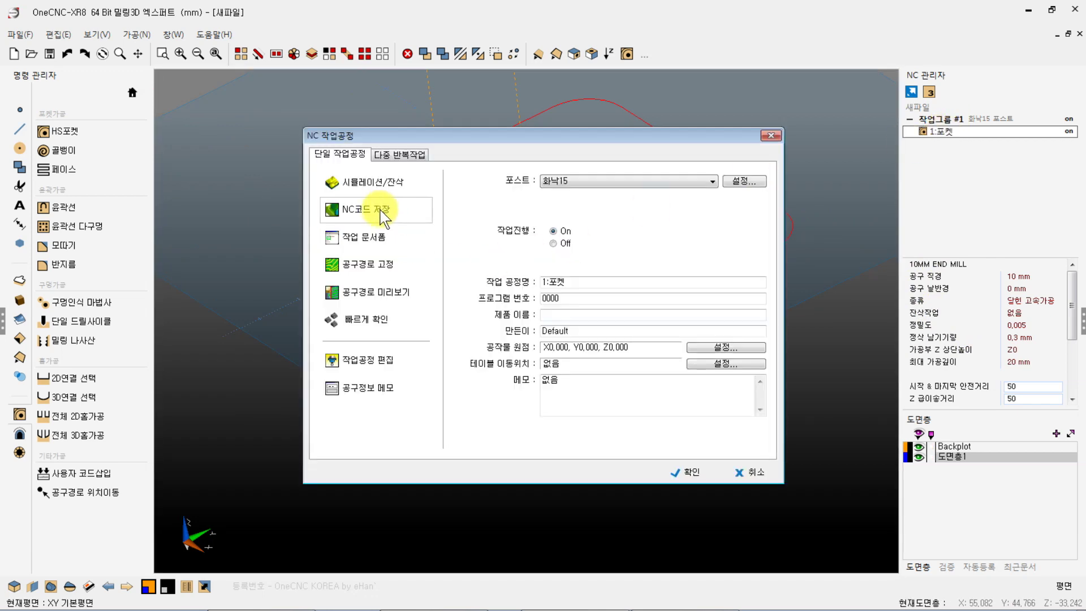
click(362, 361)
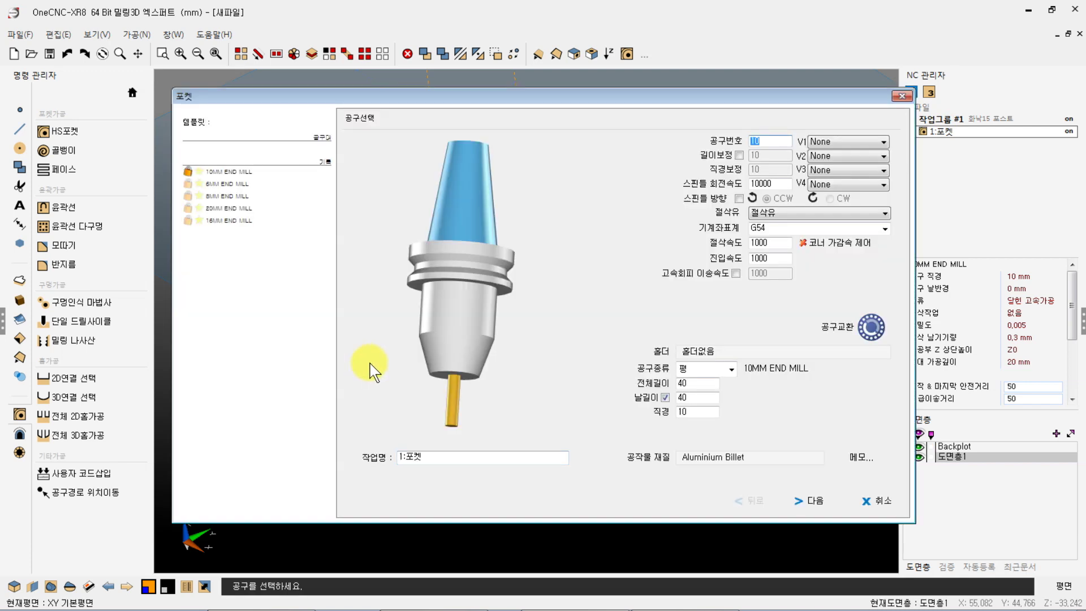
Step: Set the pocket tool's coolant (절삭유) to No.2
click(785, 213)
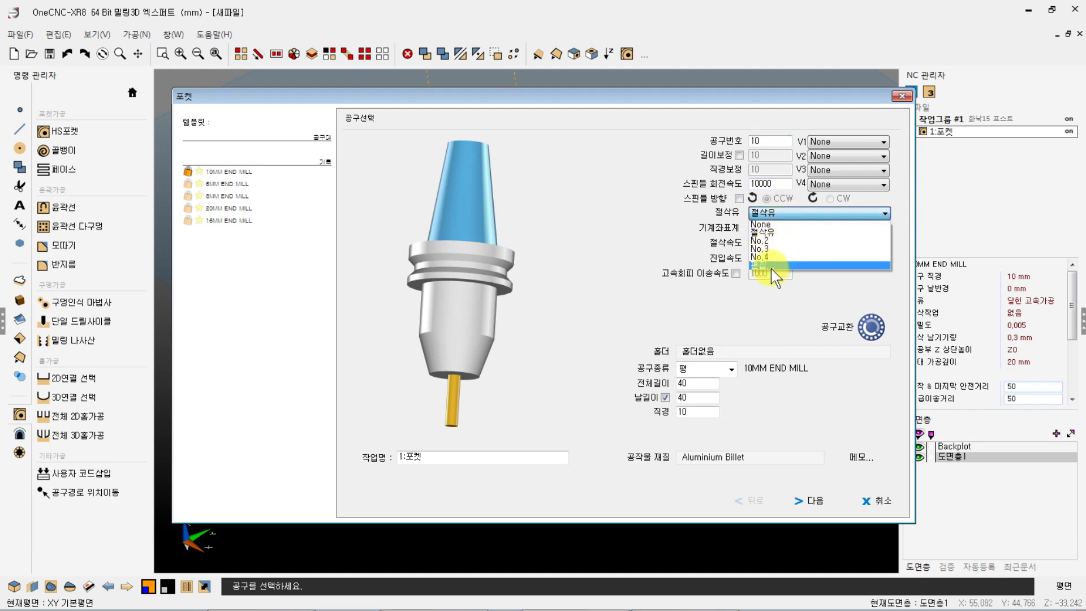
click(764, 234)
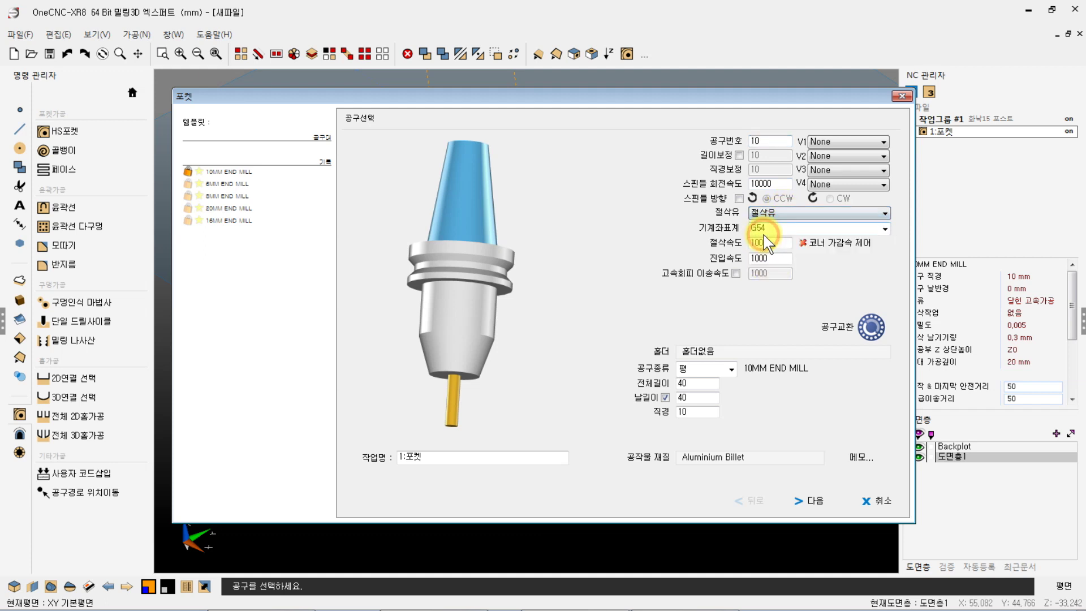
click(771, 215)
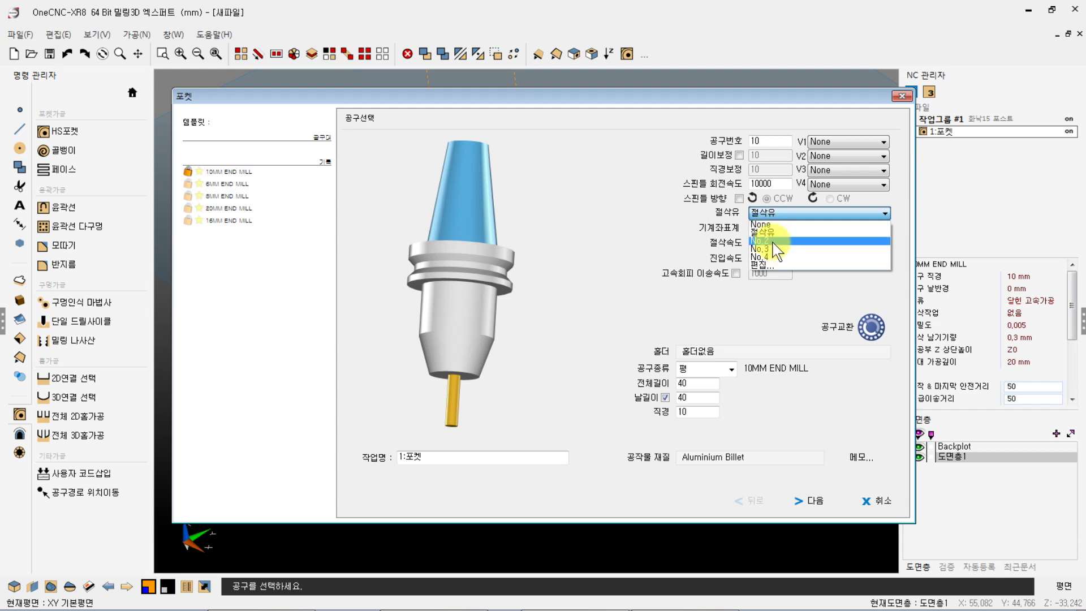
click(773, 242)
Step: Rename the No.2 coolant option to 에어 and check it in the coolant choices
click(779, 215)
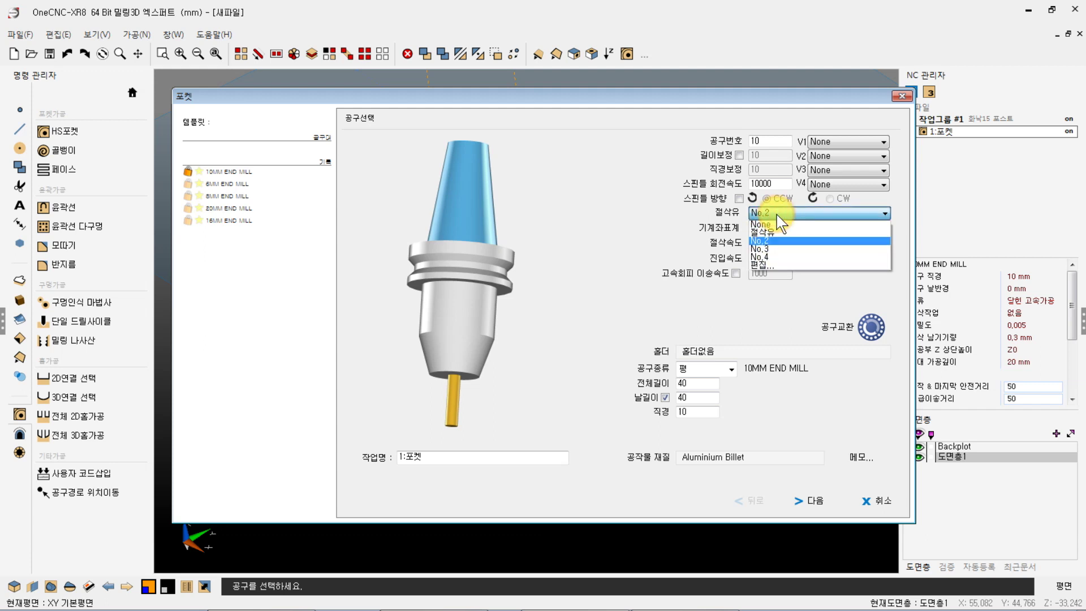
click(764, 265)
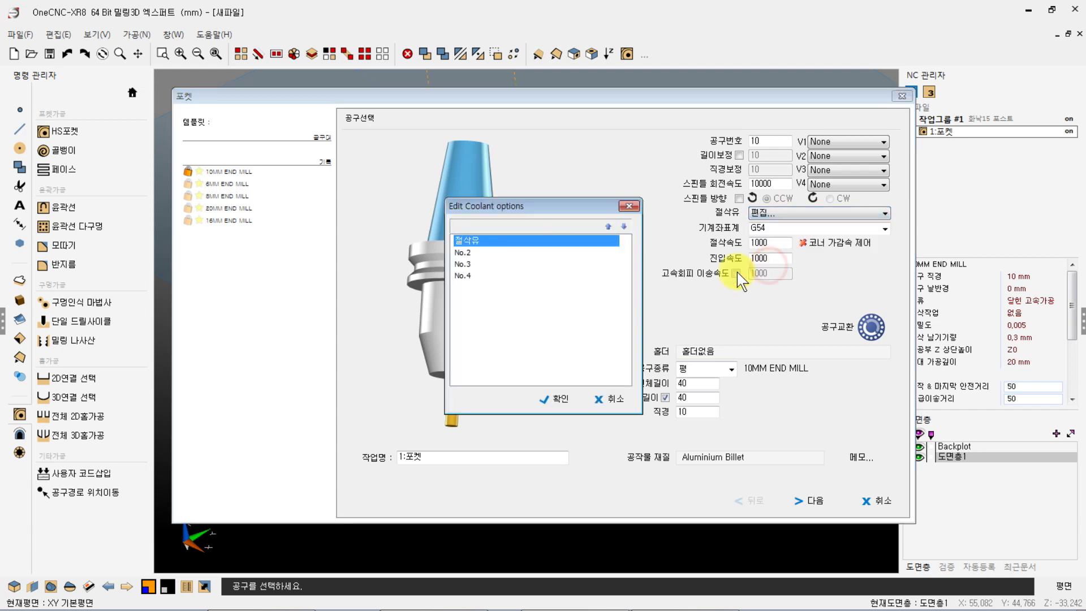
double_click(474, 253)
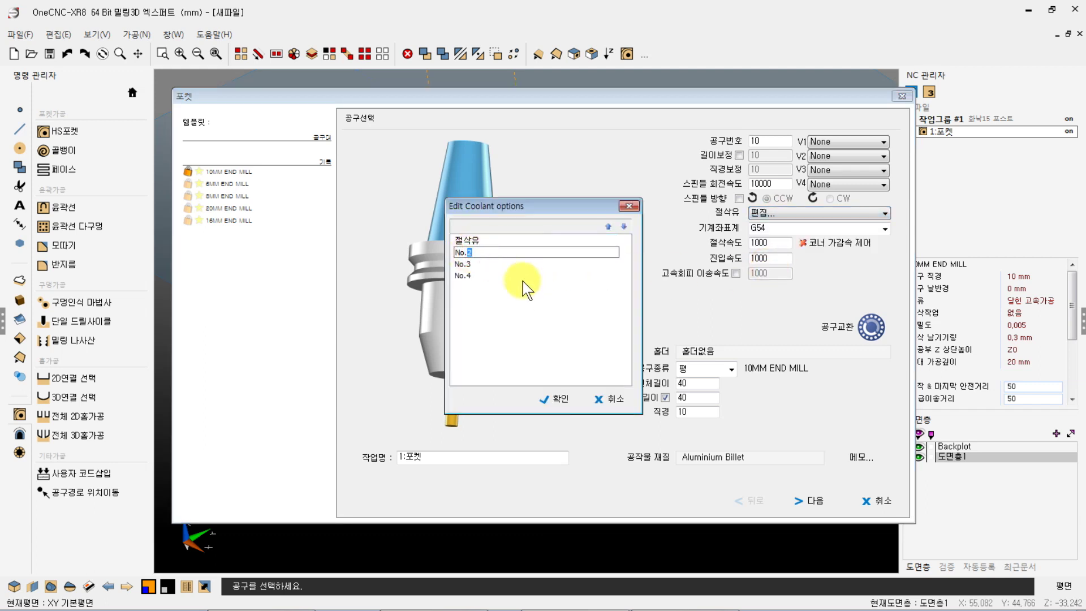
text(d)
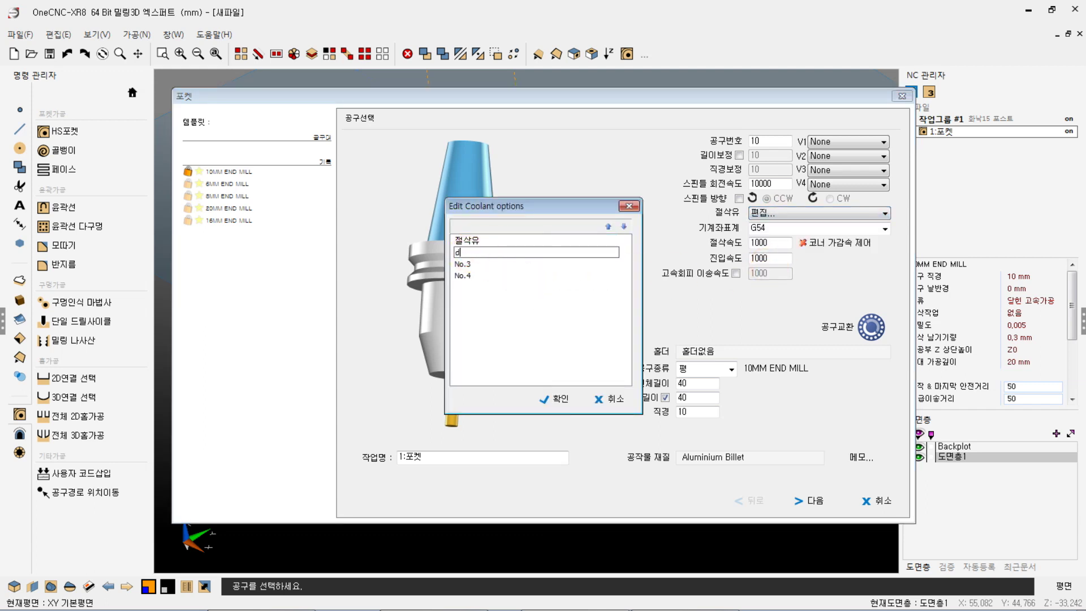
text(에어)
key(Return)
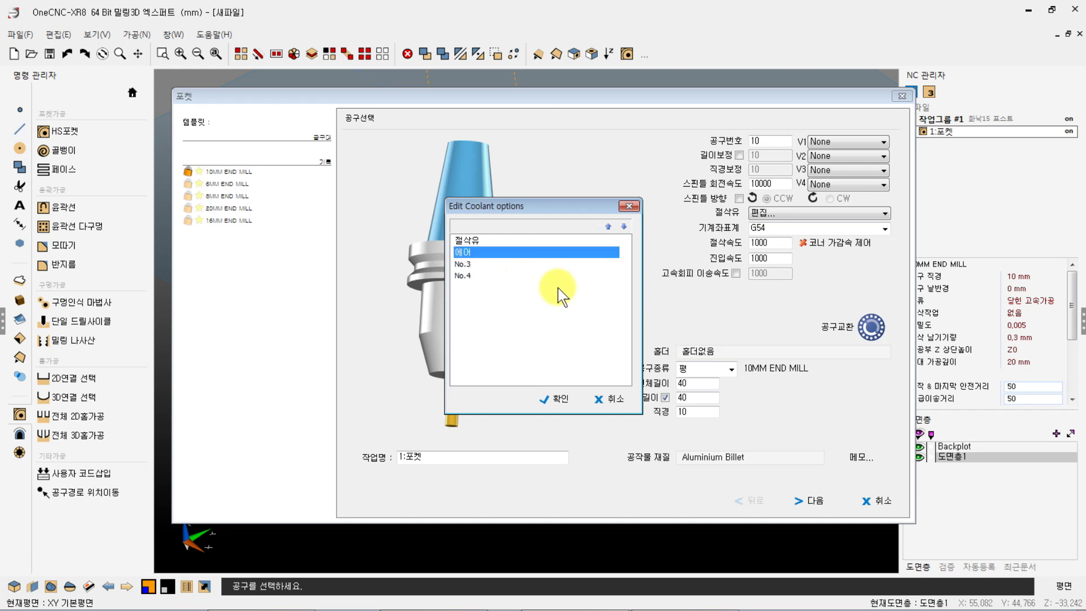
click(555, 403)
click(758, 212)
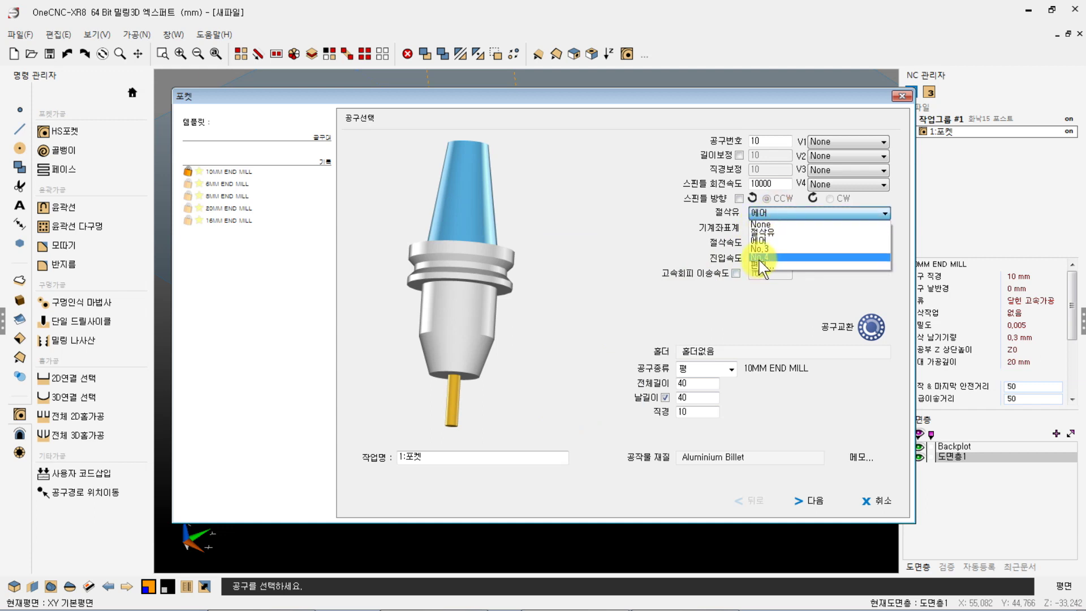
click(583, 231)
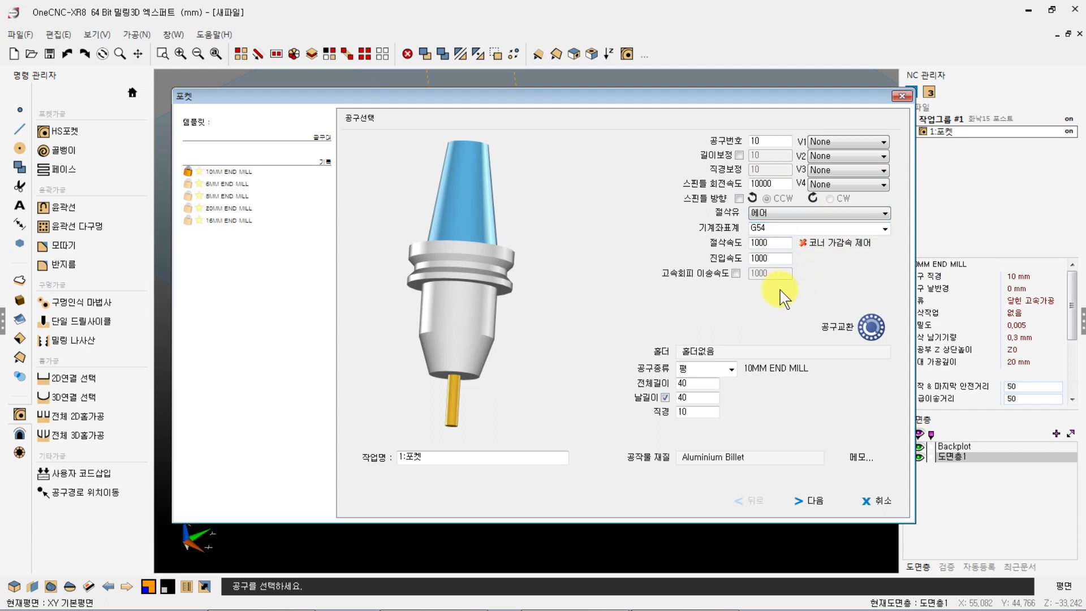
click(576, 181)
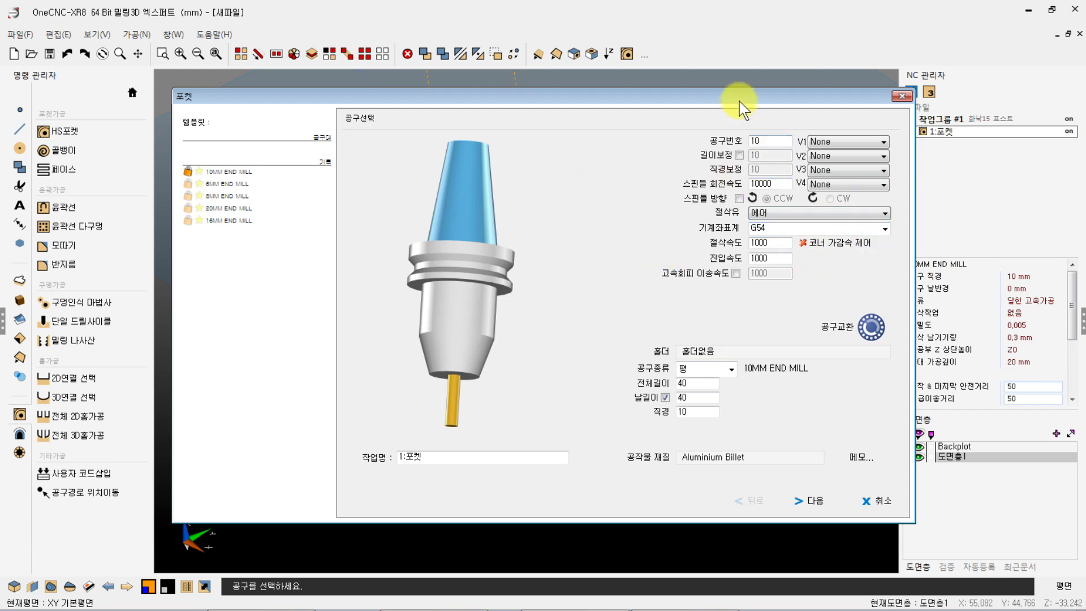
Step: Edit the V1 custom options and rename Custom 1 to M400
drag(739, 99, 642, 110)
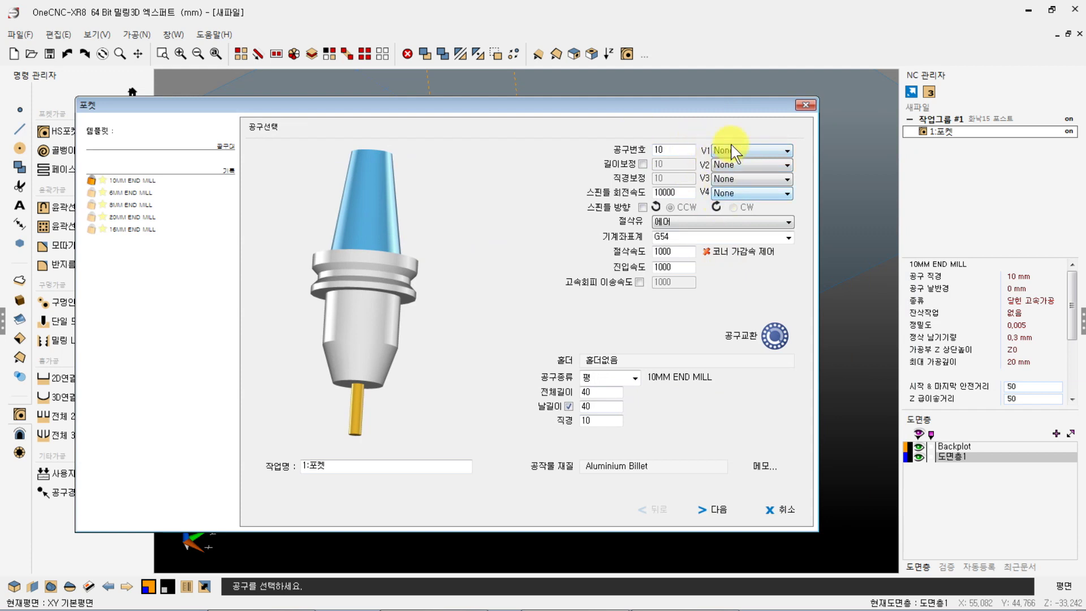
click(750, 152)
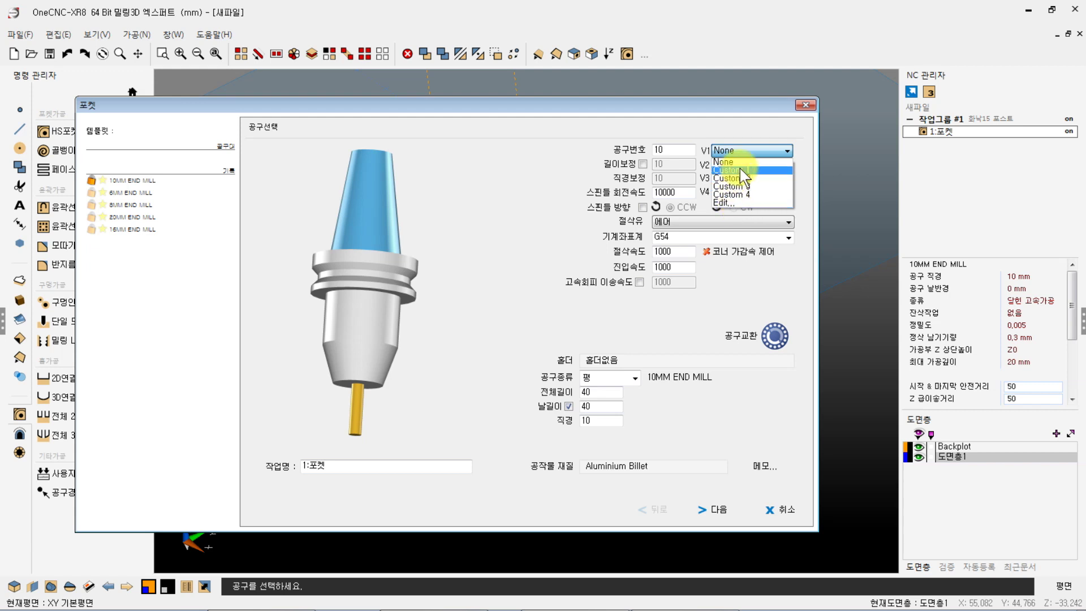
click(735, 203)
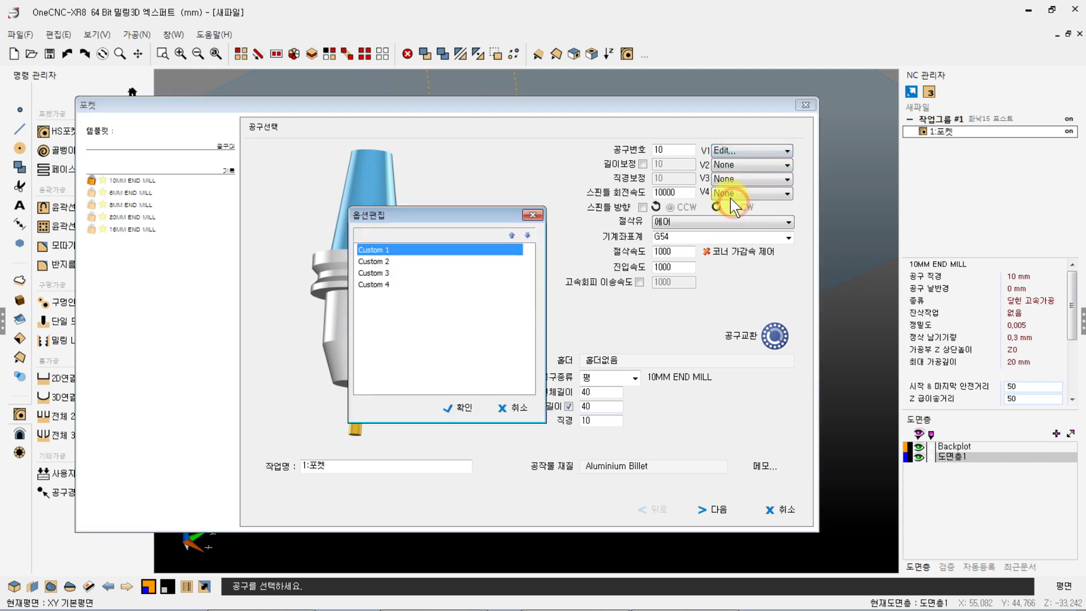
click(390, 250)
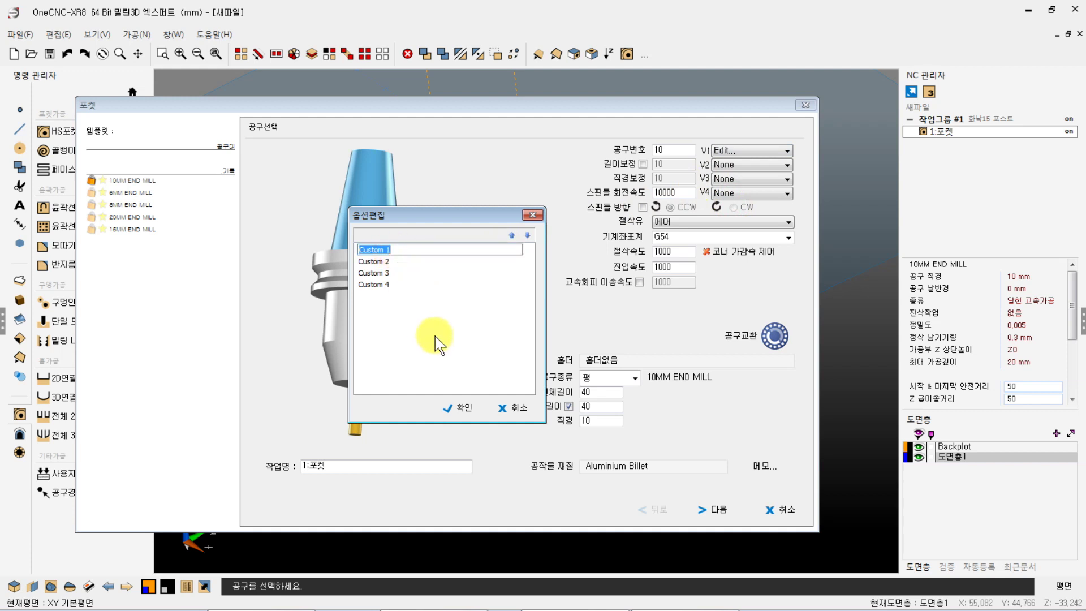
text(-45)
Step: Rename the Custom 2 option to M401, leave Custom 3 as it is, and accept the V1 option edits
click(369, 261)
click(369, 262)
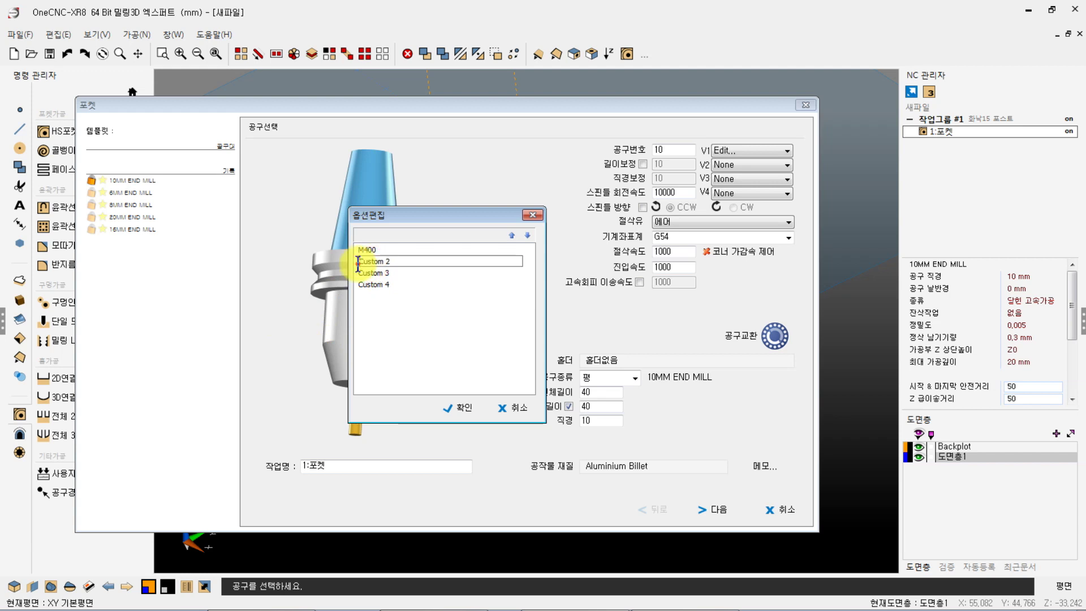
text(M)
key(Delete)
key(Delete)
key(Delete)
key(Delete)
key(Delete)
key(Delete)
key(Delete)
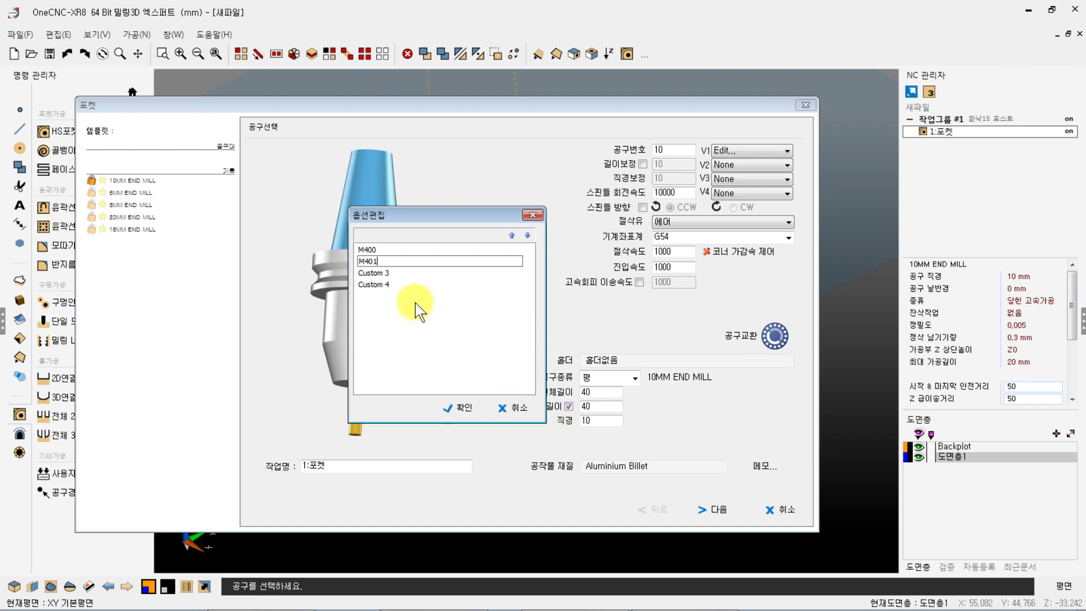
click(381, 274)
click(382, 273)
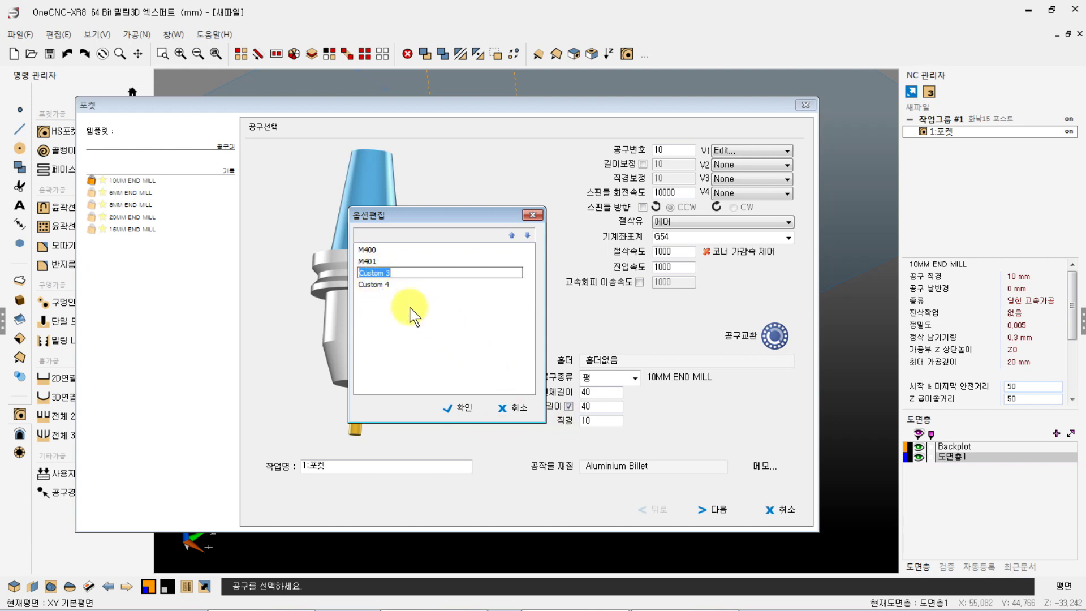
key(Left)
key(Return)
key(Up)
key(Up)
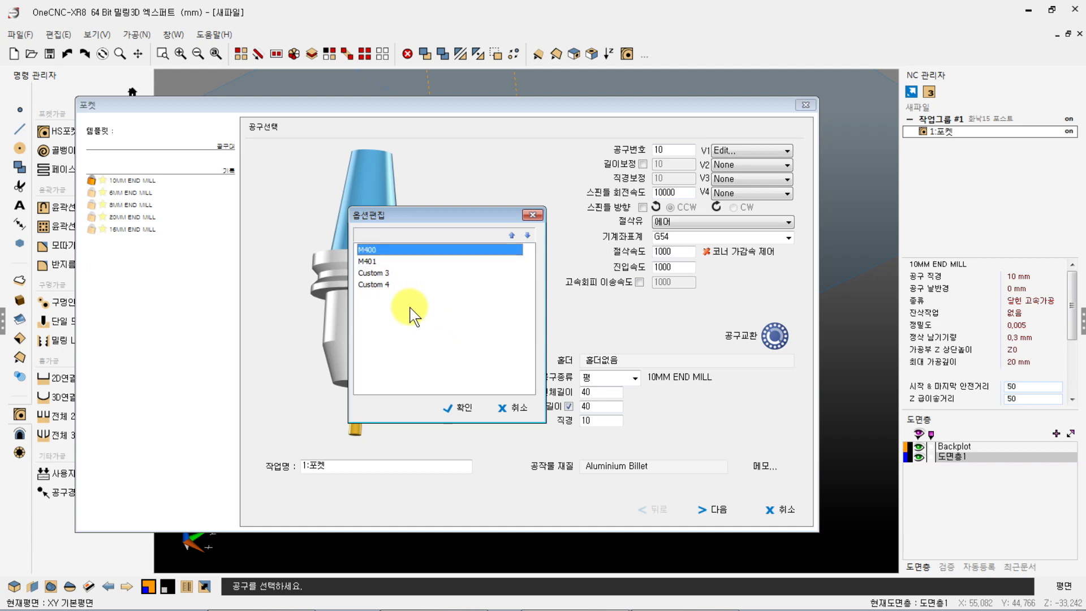
key(Return)
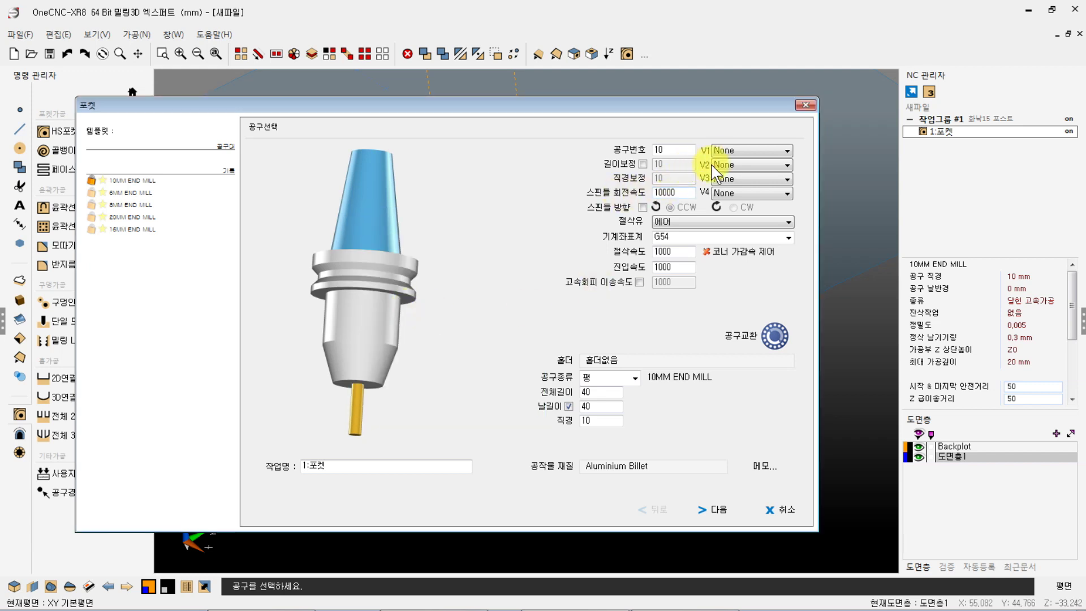
Step: Reopen the V1 options for editing and rename the M400 entry to 공구파손검출
click(729, 151)
click(724, 202)
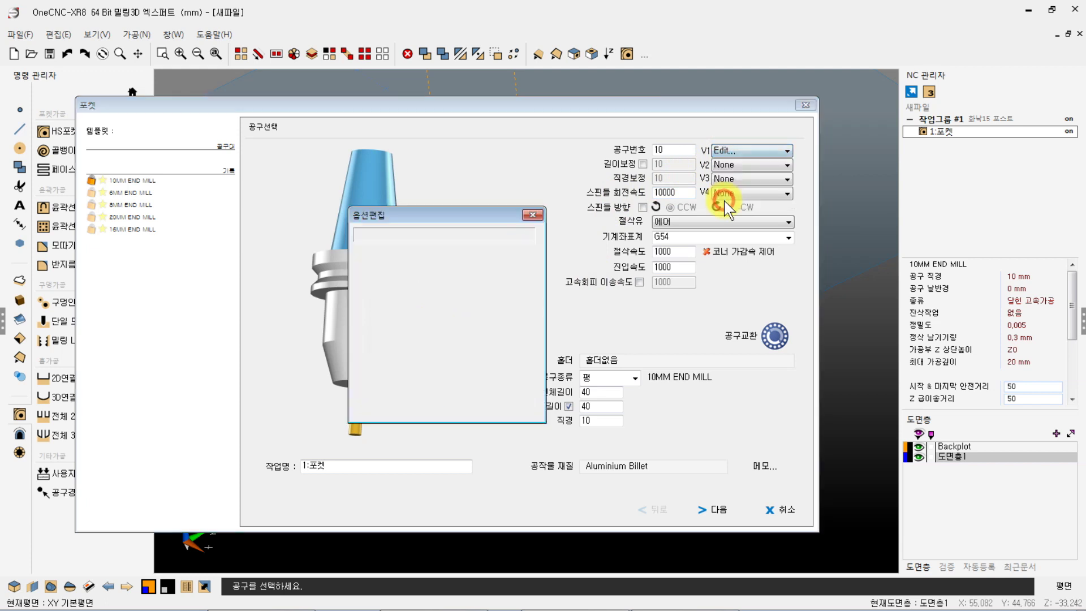
double_click(374, 251)
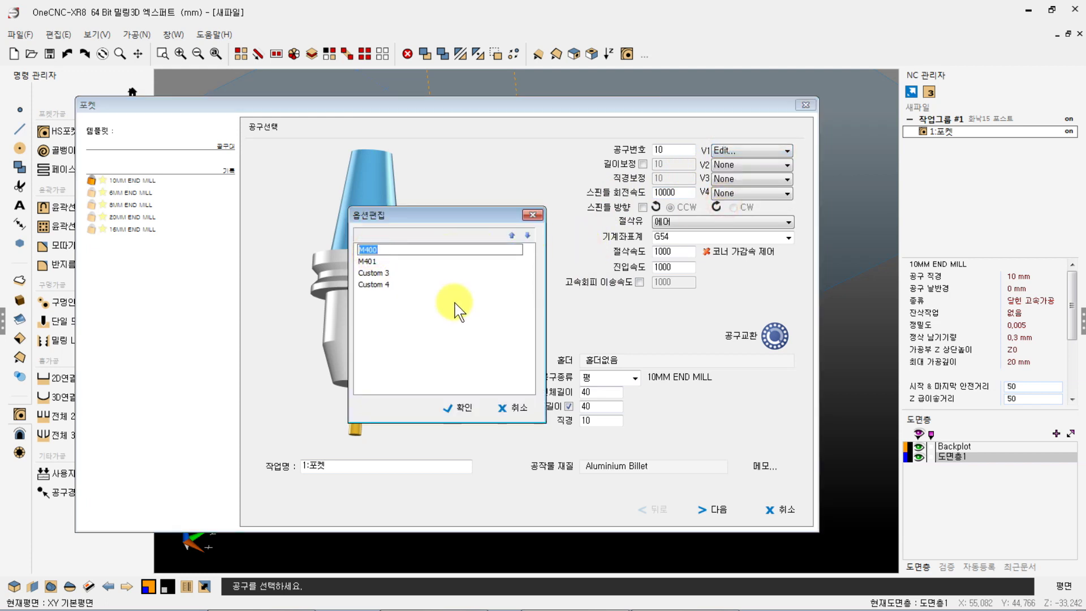
text(rhdrhdrnvkthsrjacn)
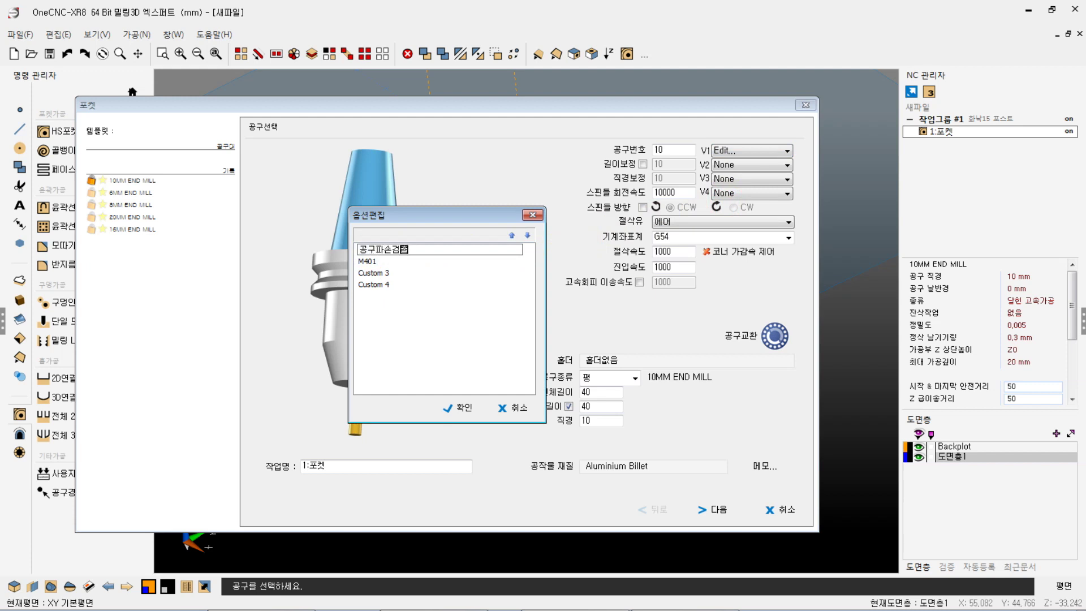
text(f)
Step: Rename the M401 entry in the V1 options to 공구길이검출
click(379, 262)
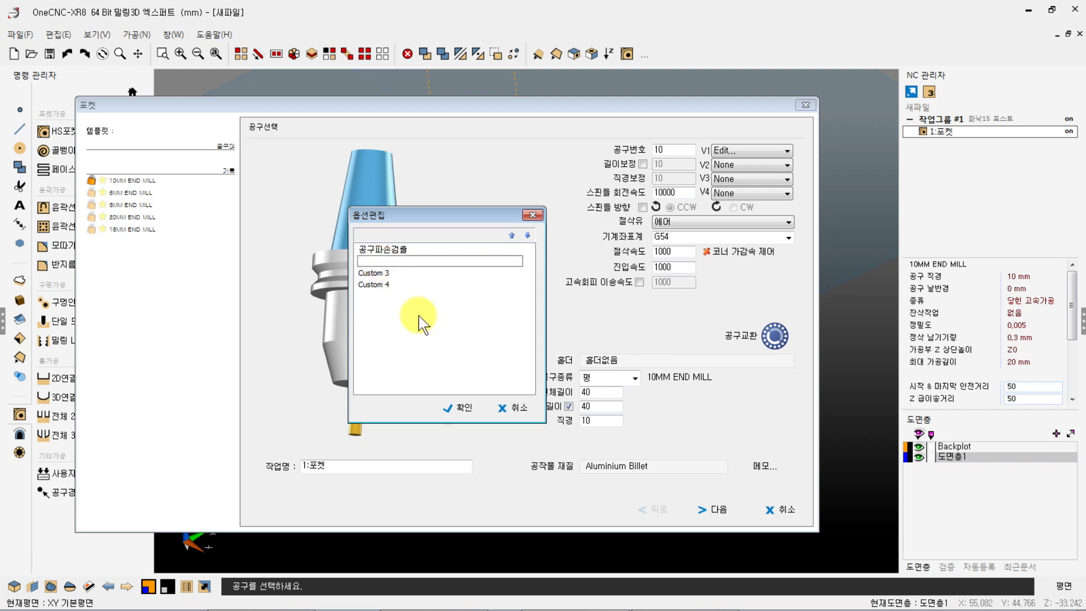
text(rhdrnrlfdlrjacnf)
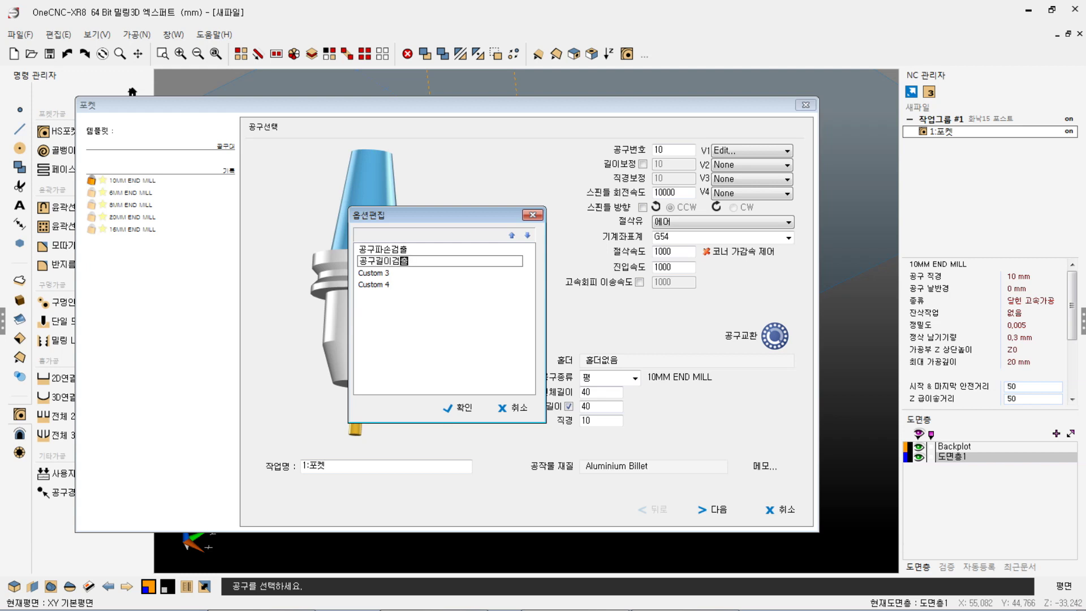
key(Return)
Step: Append the code M400 to the 공구파손검출 option name
mouse_move(443, 580)
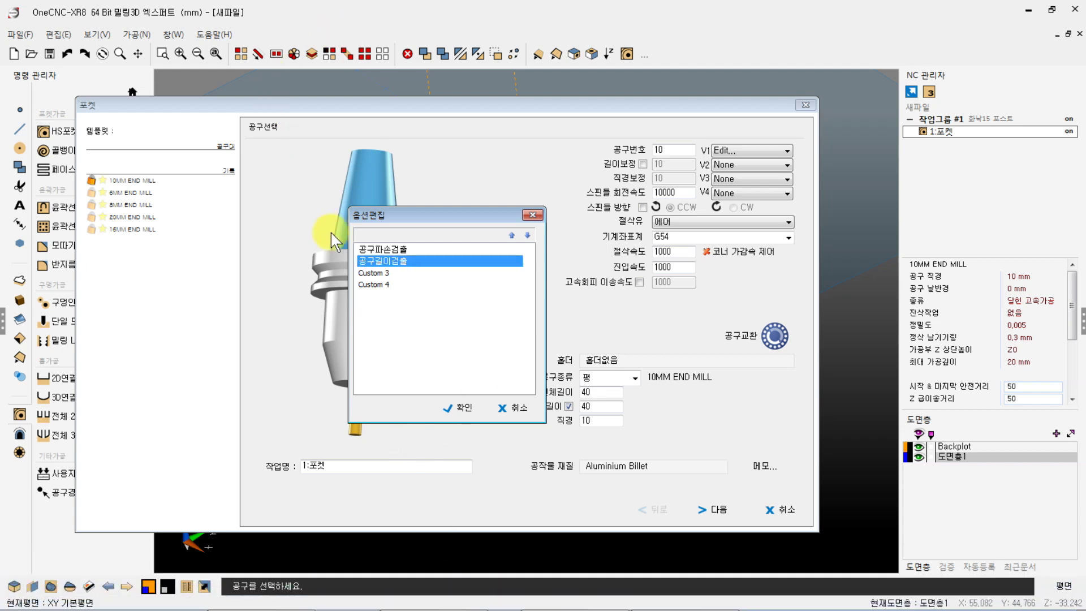
click(379, 253)
click(377, 252)
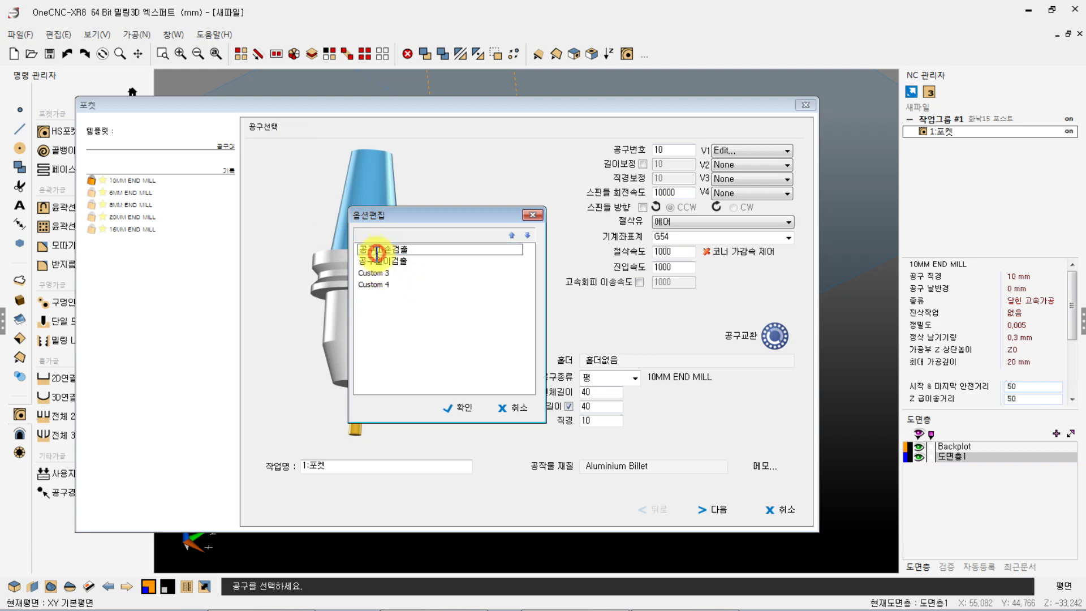
click(416, 252)
text(ㅡ)
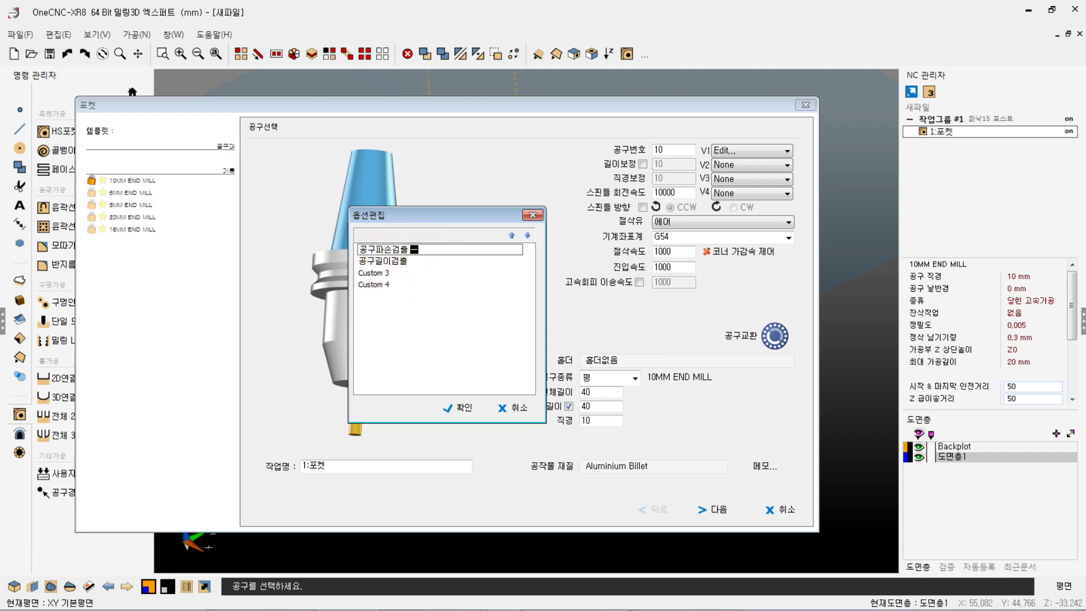
key(BackSpace)
Step: Append the code M401 to the 공구길이검출 option name and accept the option edits
click(401, 262)
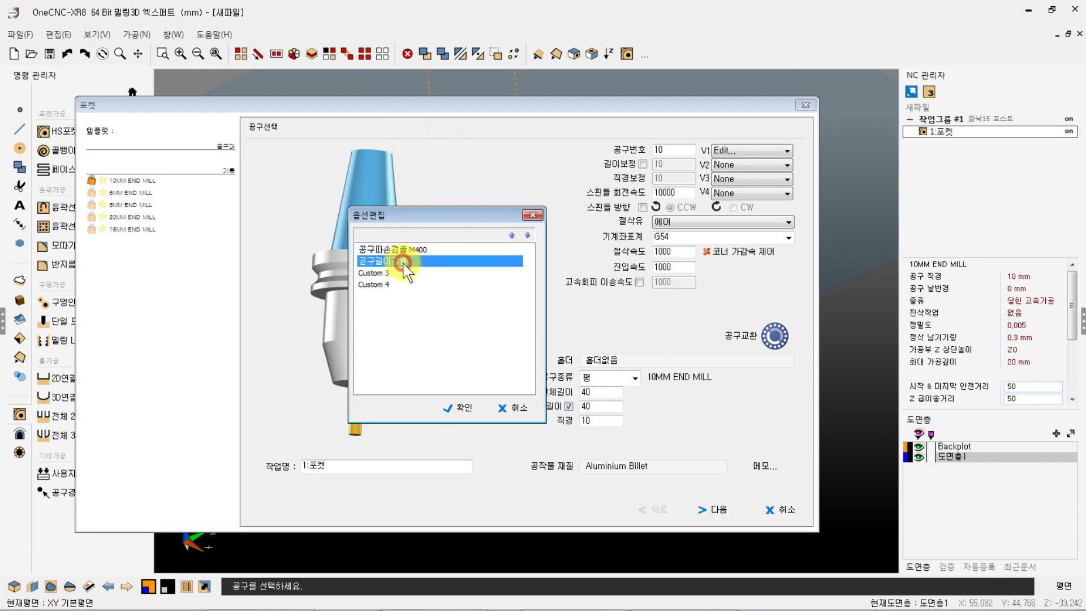
click(403, 261)
click(422, 264)
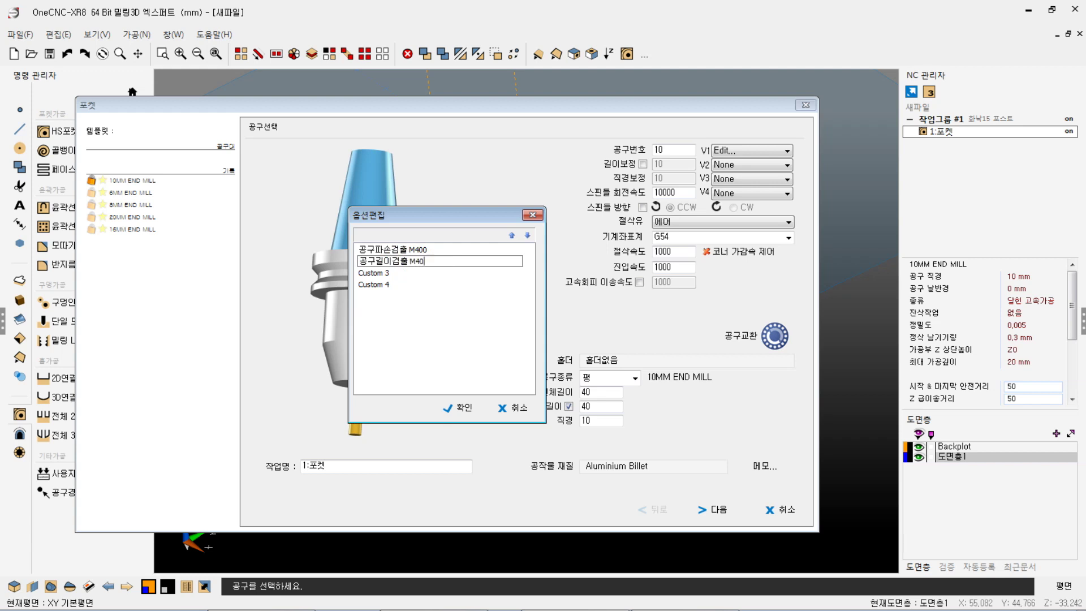
click(462, 407)
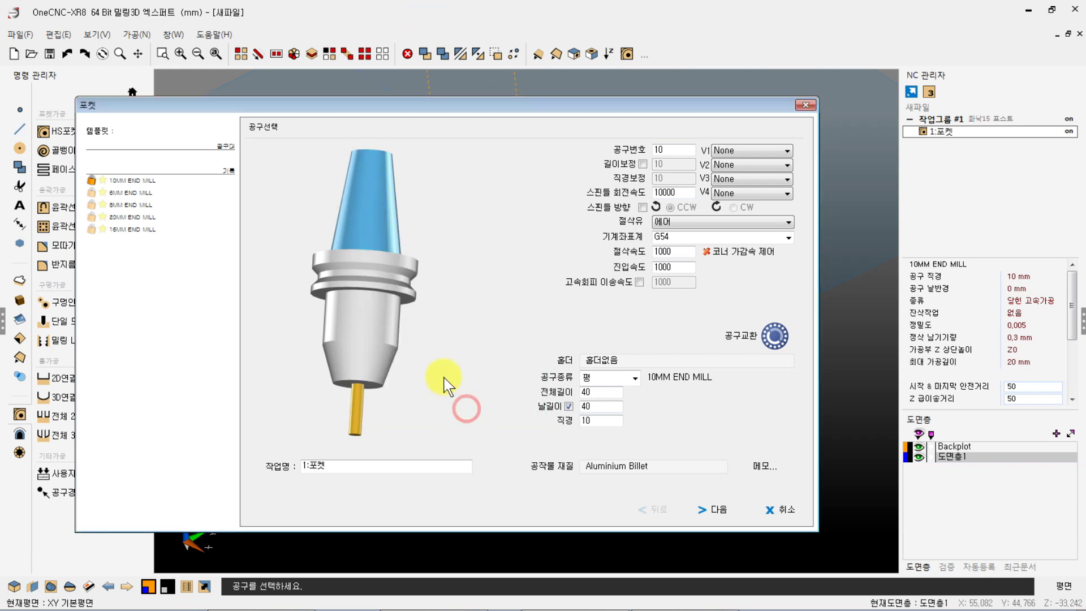
Step: Set V1 to 공구파손검출 M400 and complete the pocket operation with the remaining settings as they are
click(733, 152)
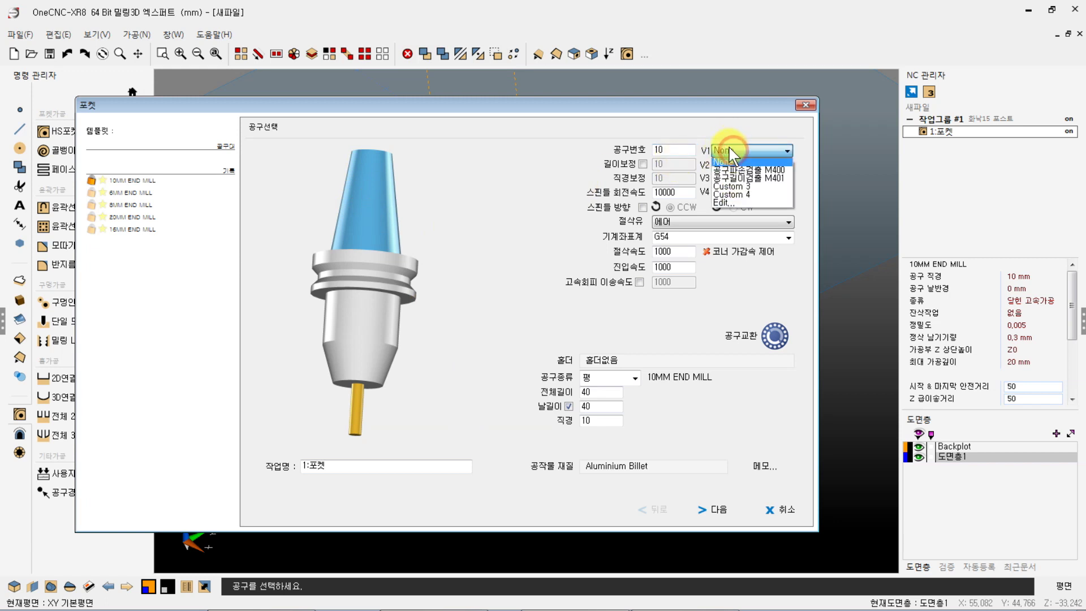
click(754, 172)
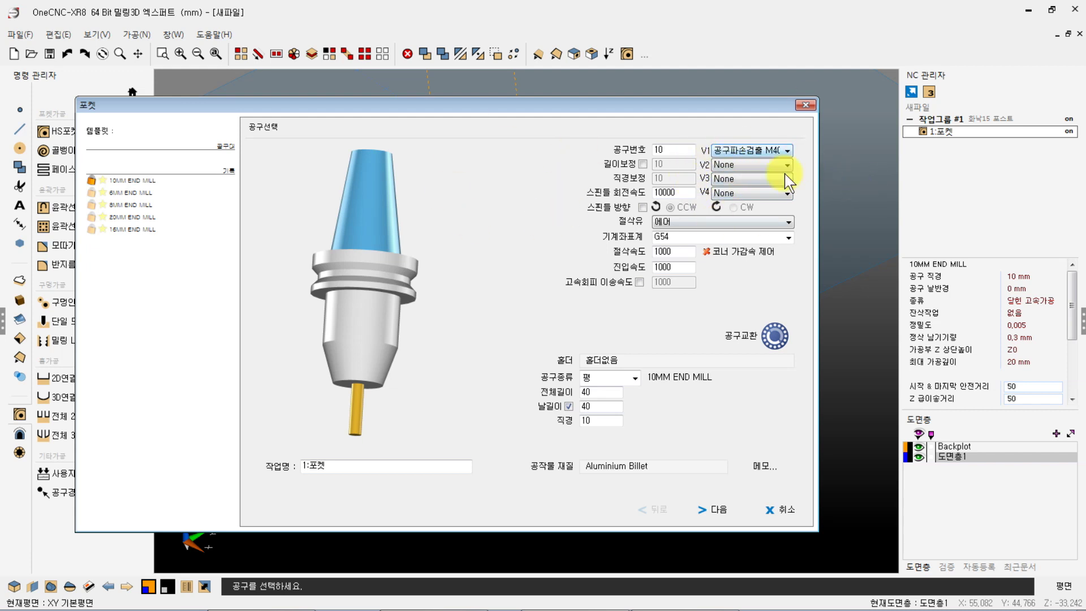
click(714, 510)
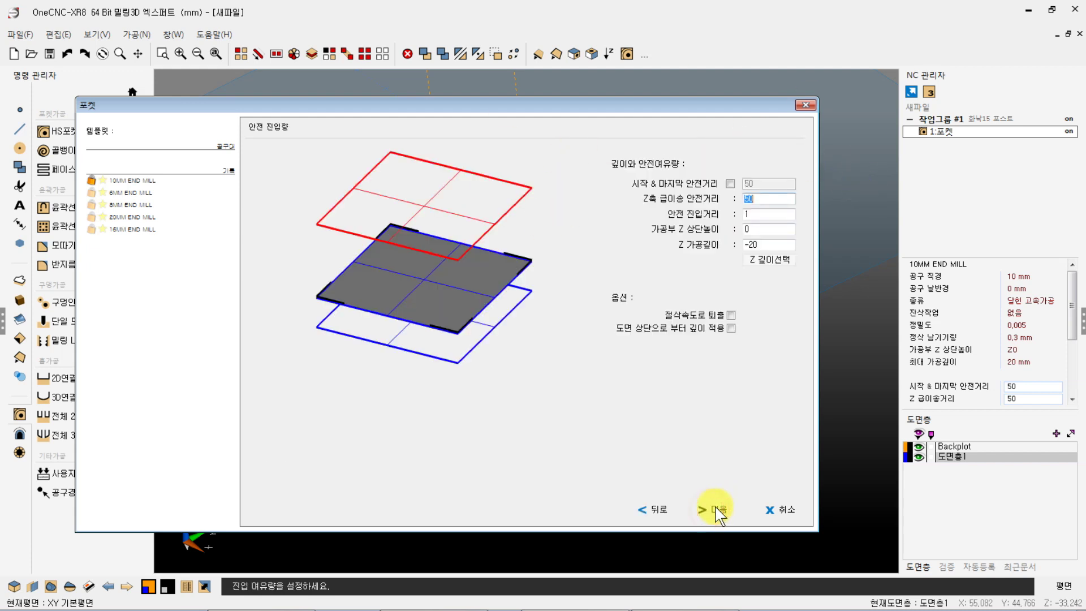
click(720, 509)
click(720, 508)
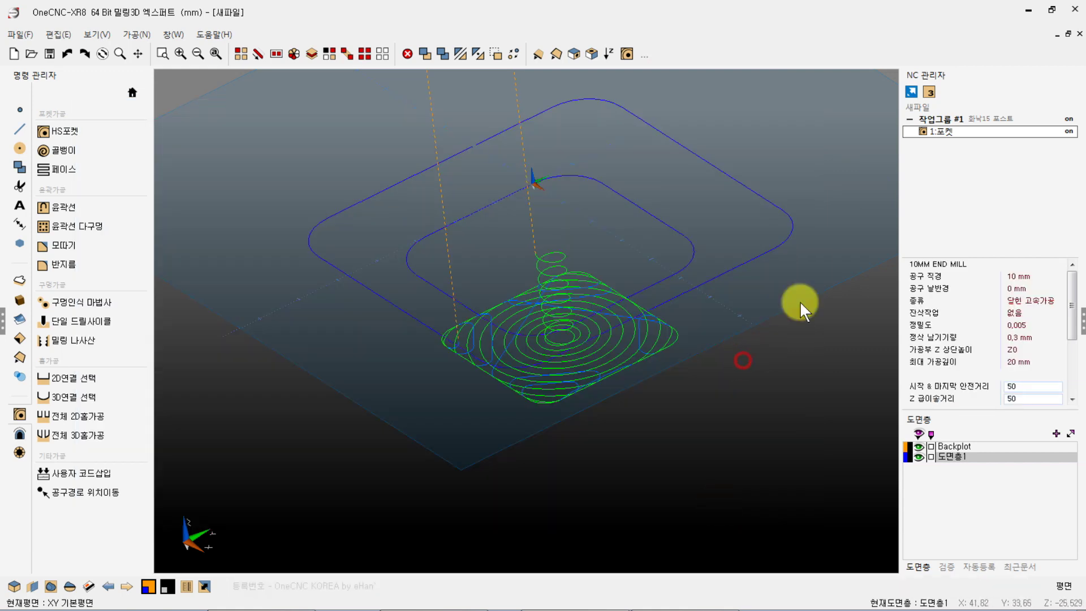
Step: In the 화낙15 post's tool change format (공구교환 포맷), set the prefix of CV 1 옵션 1 to M400
double_click(971, 119)
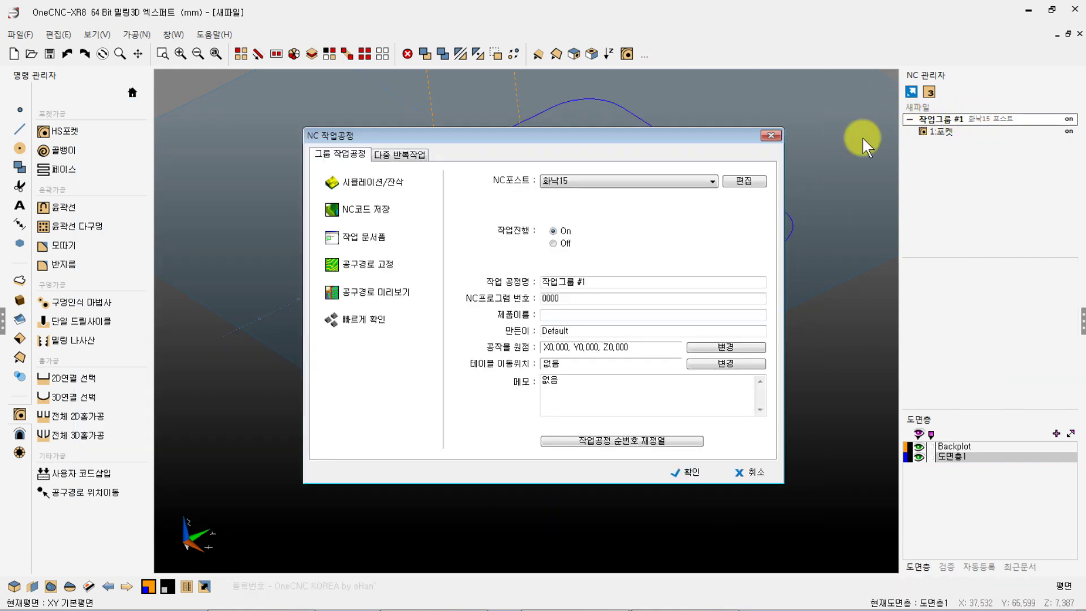
click(746, 181)
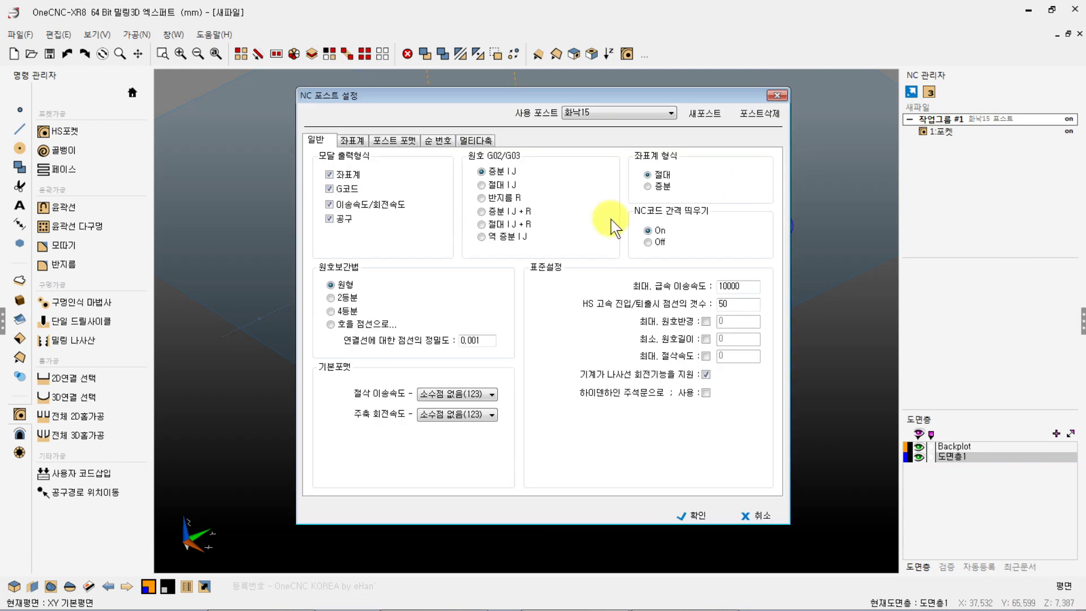
click(394, 141)
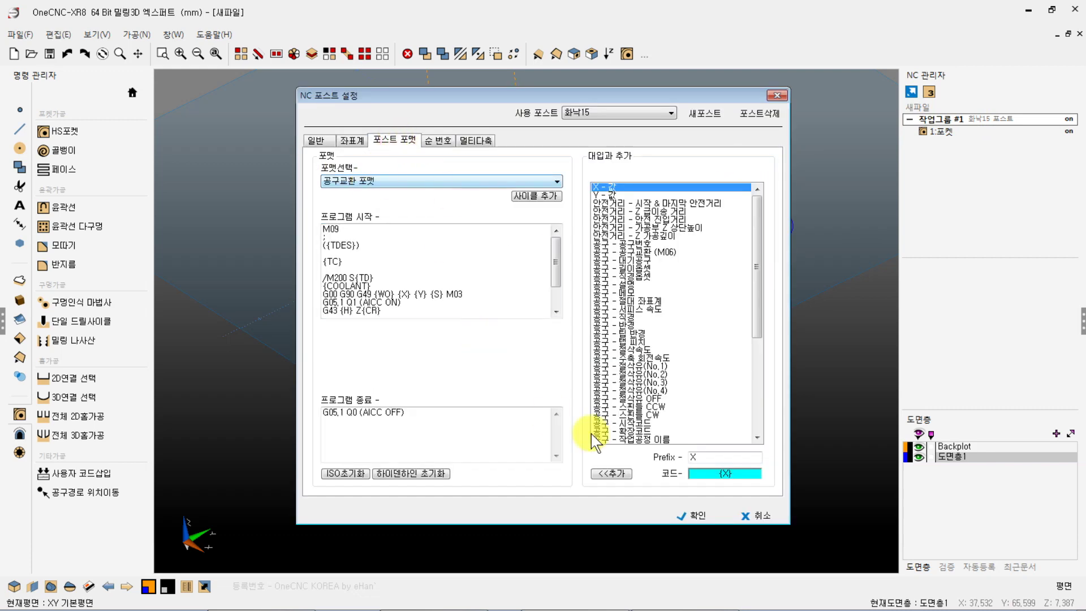
drag(758, 264, 764, 379)
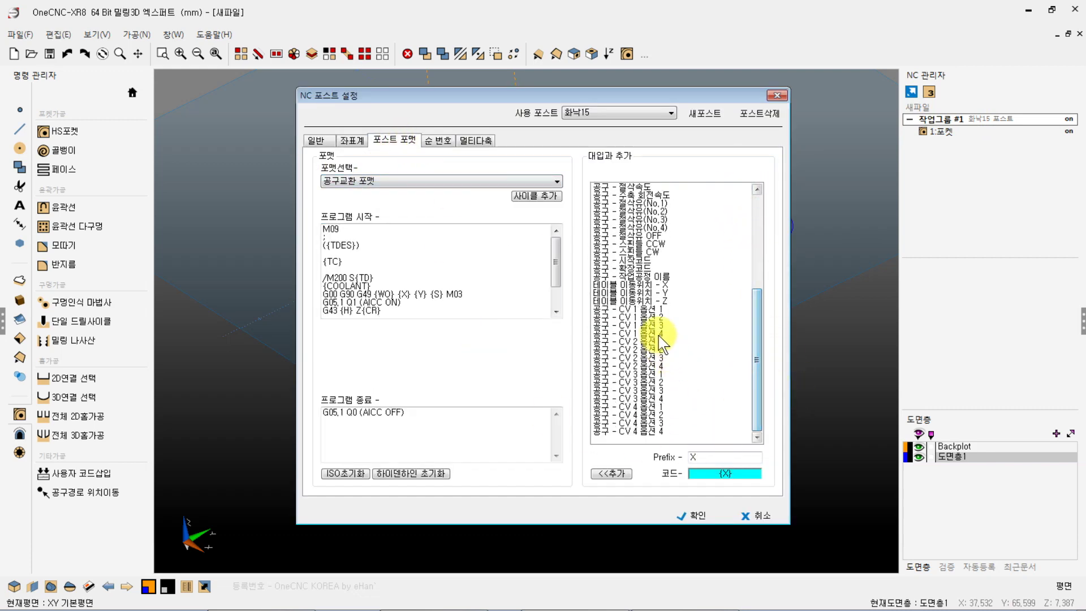
click(643, 309)
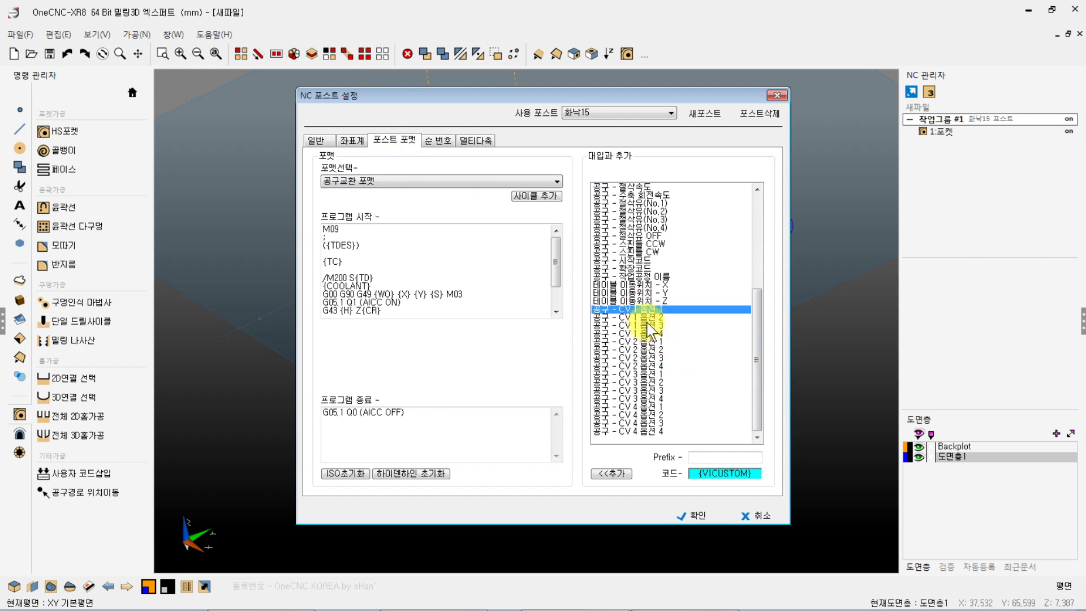
click(649, 333)
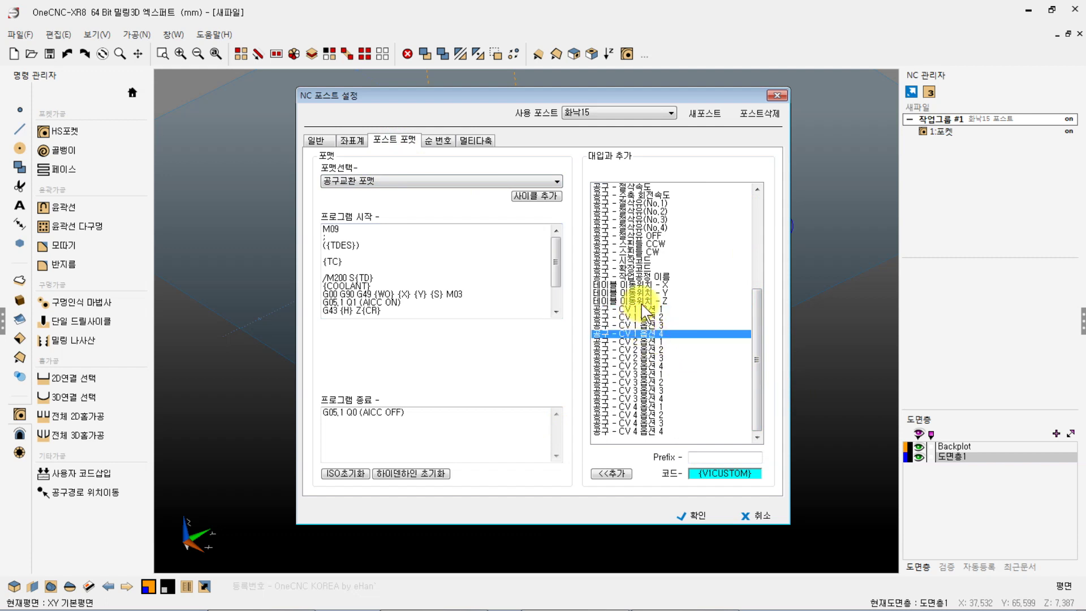
click(644, 309)
click(710, 457)
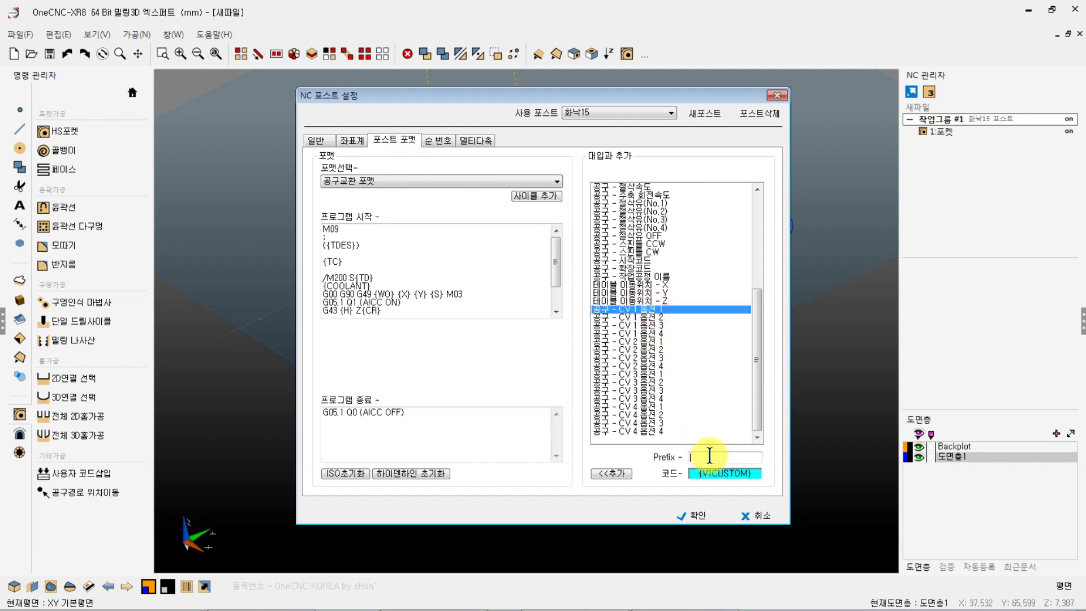
text(M400)
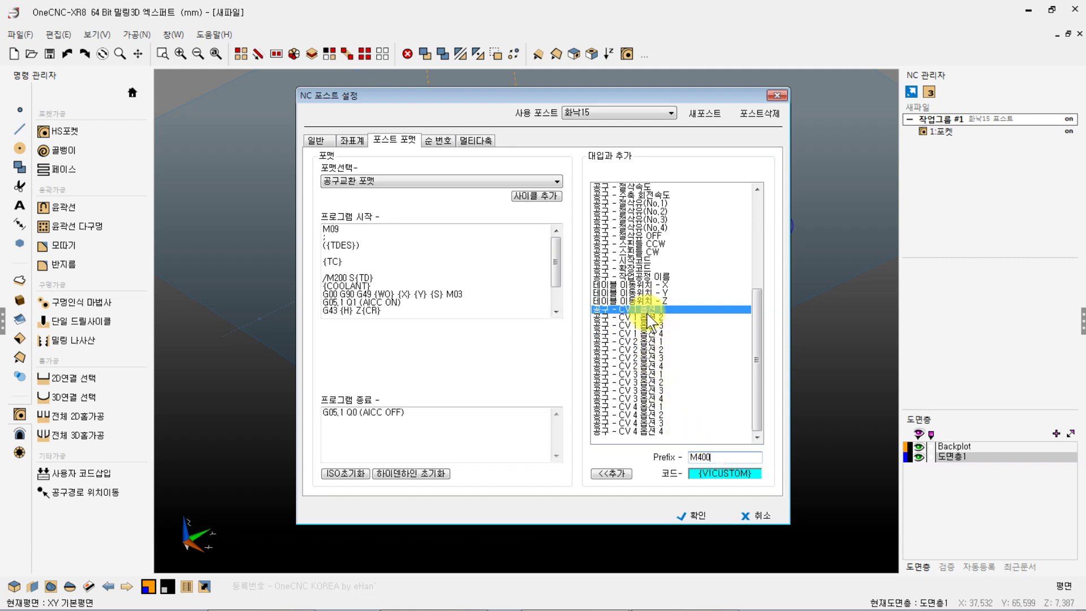
Step: Set the prefix of CV 1 옵션 2 to M401
click(644, 318)
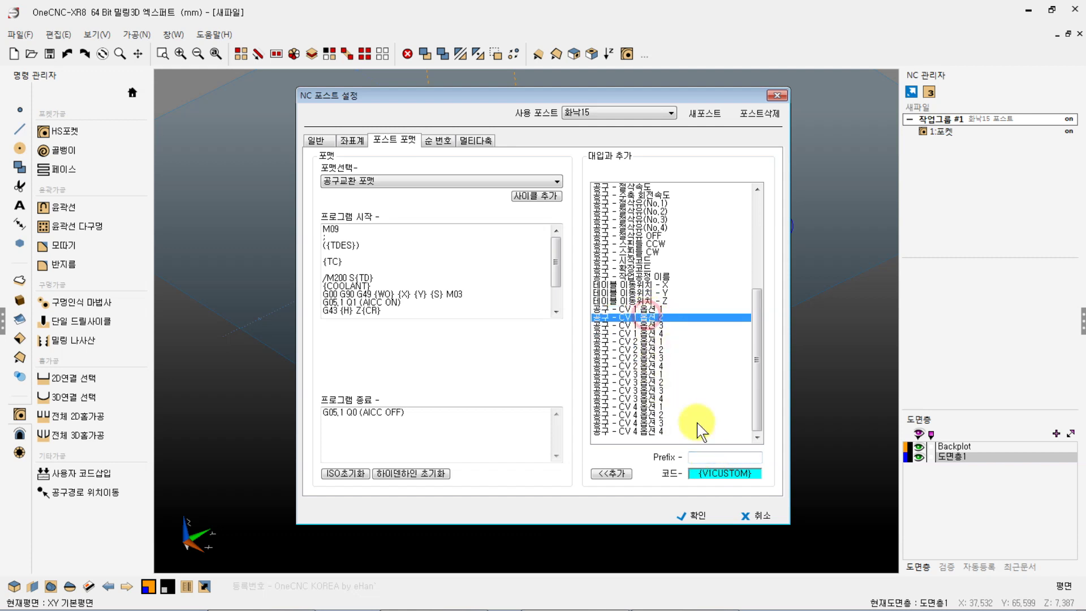
click(703, 457)
text(M401)
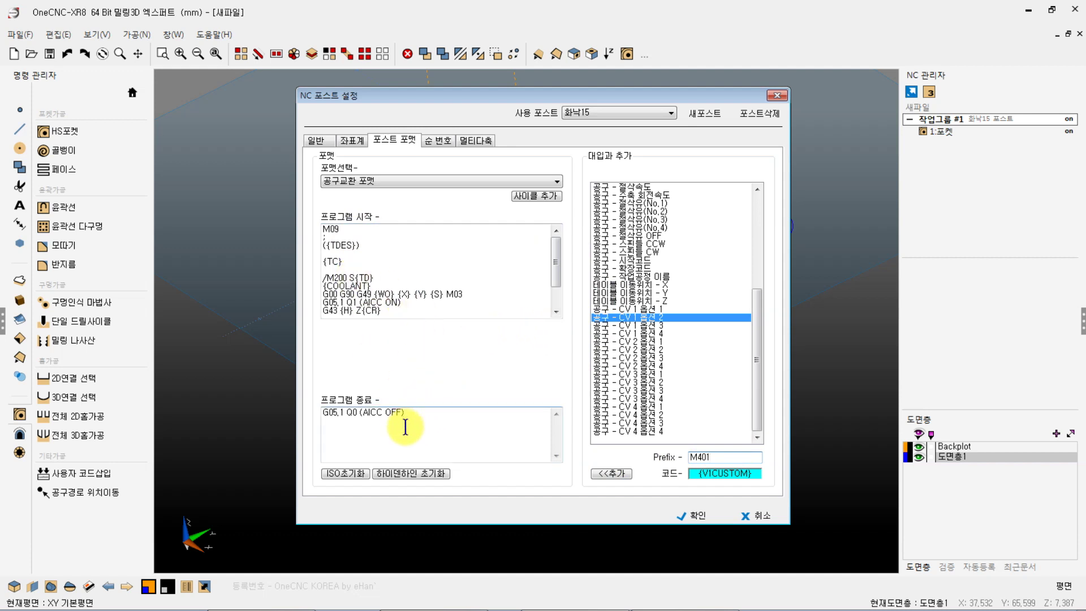
Step: Add the CV 1 옵션 1 code {V1CUSTOM} on a new line below G05.1 Q0 (AICC OFF) in the program end block
click(386, 273)
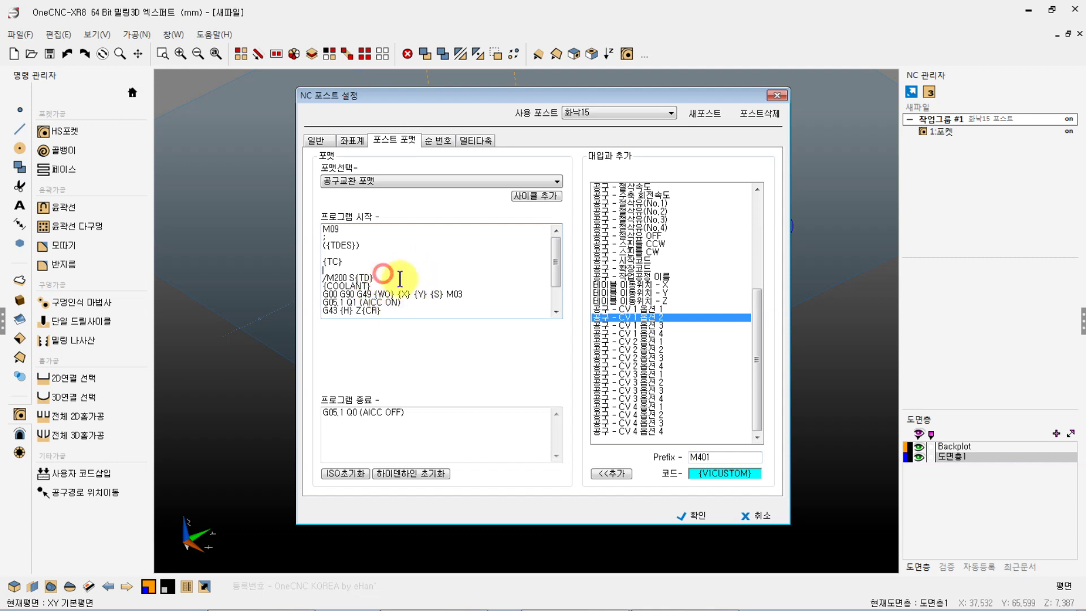
click(410, 302)
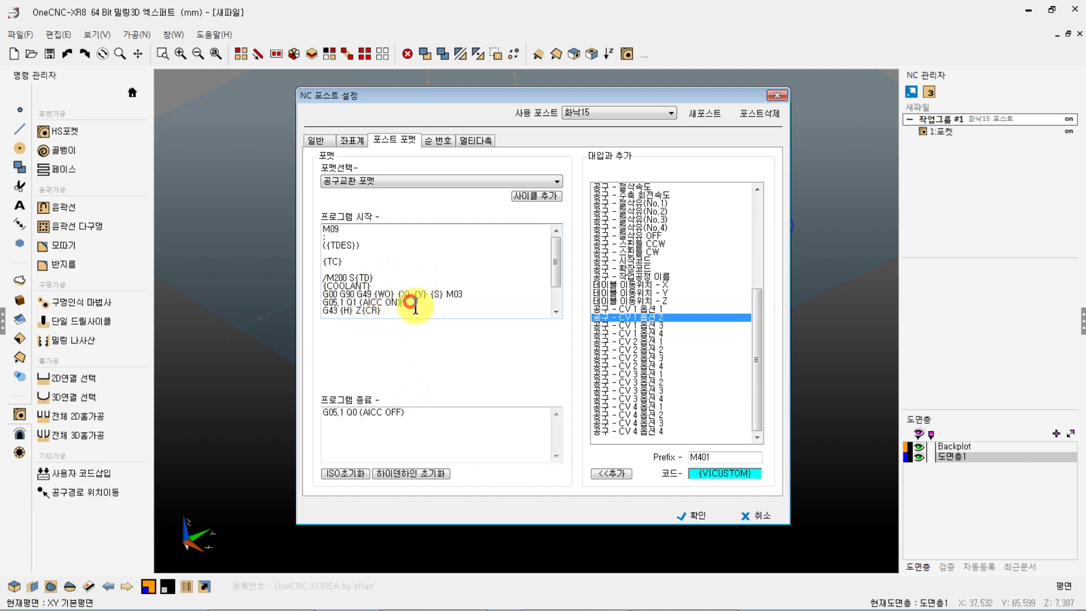
click(418, 410)
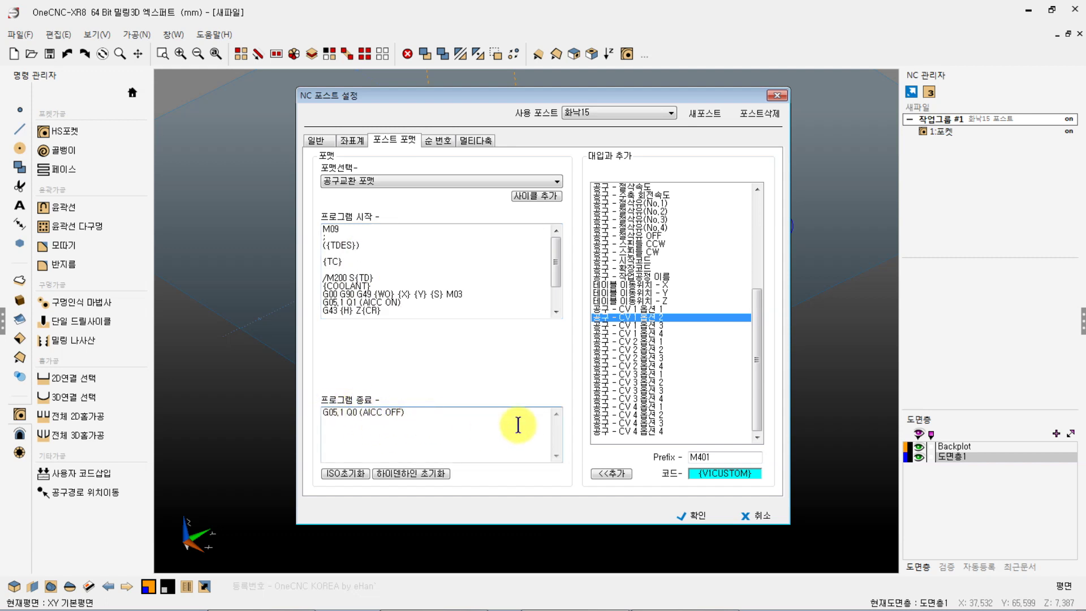
click(651, 310)
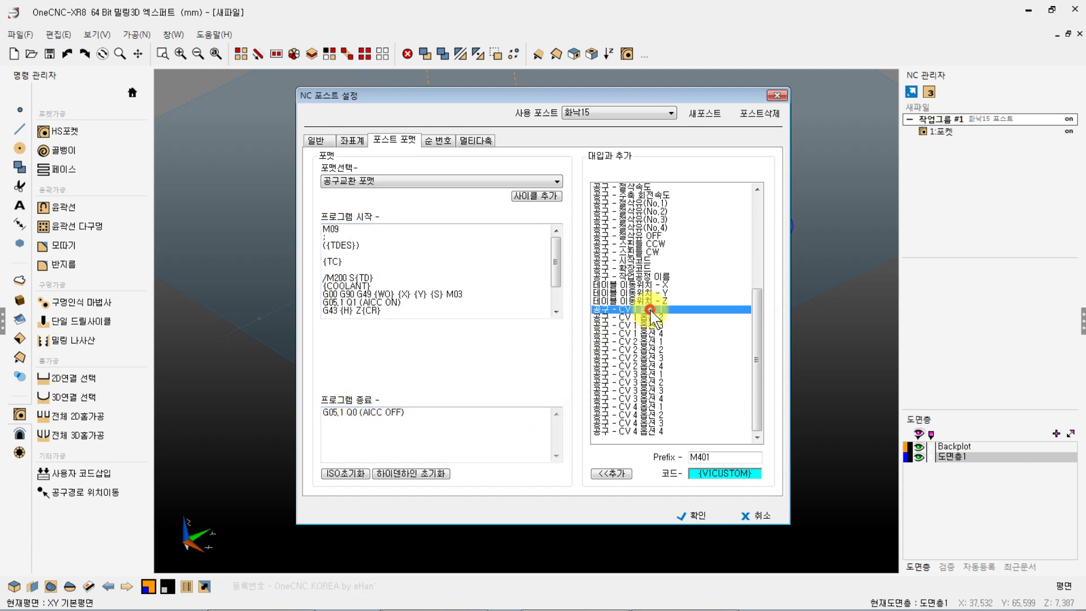
click(611, 473)
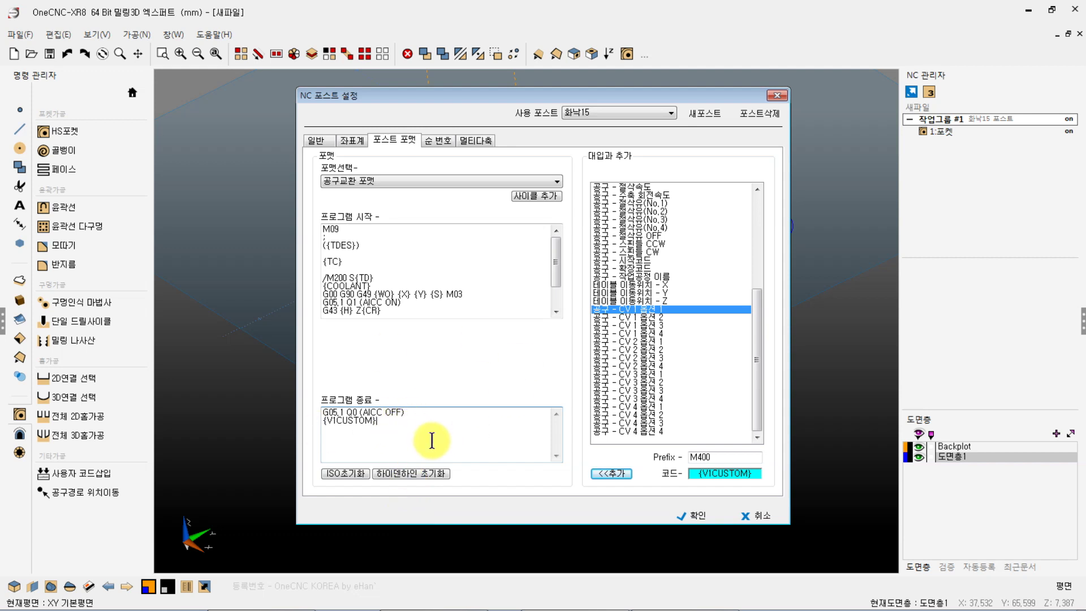
Step: Examine the codes of the other CV options and the variables offered for the post change format (포스트 포맷 변경)
click(644, 326)
click(631, 367)
click(636, 390)
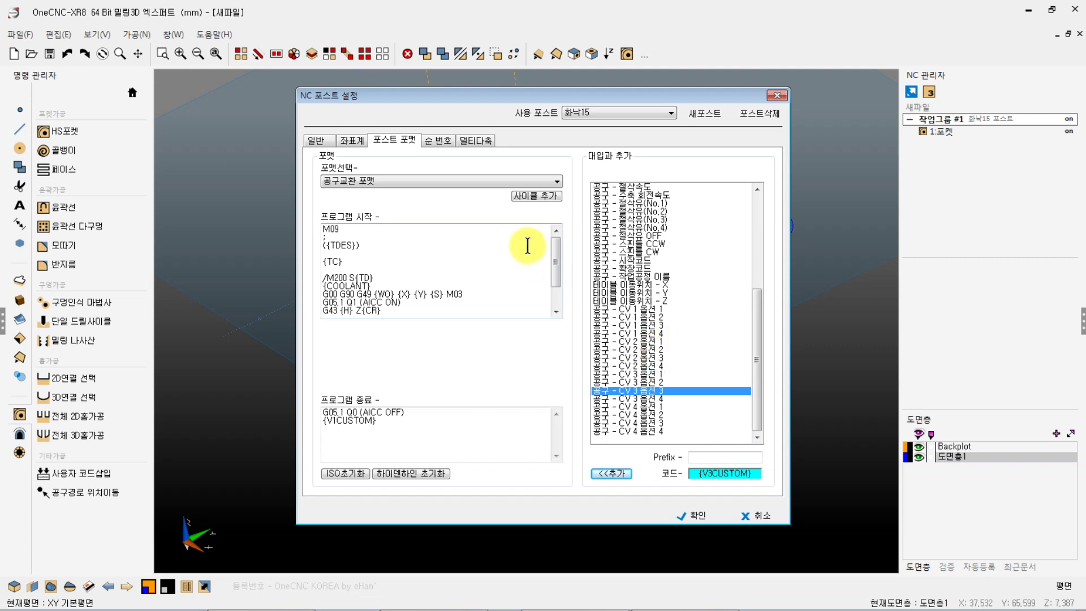
click(388, 180)
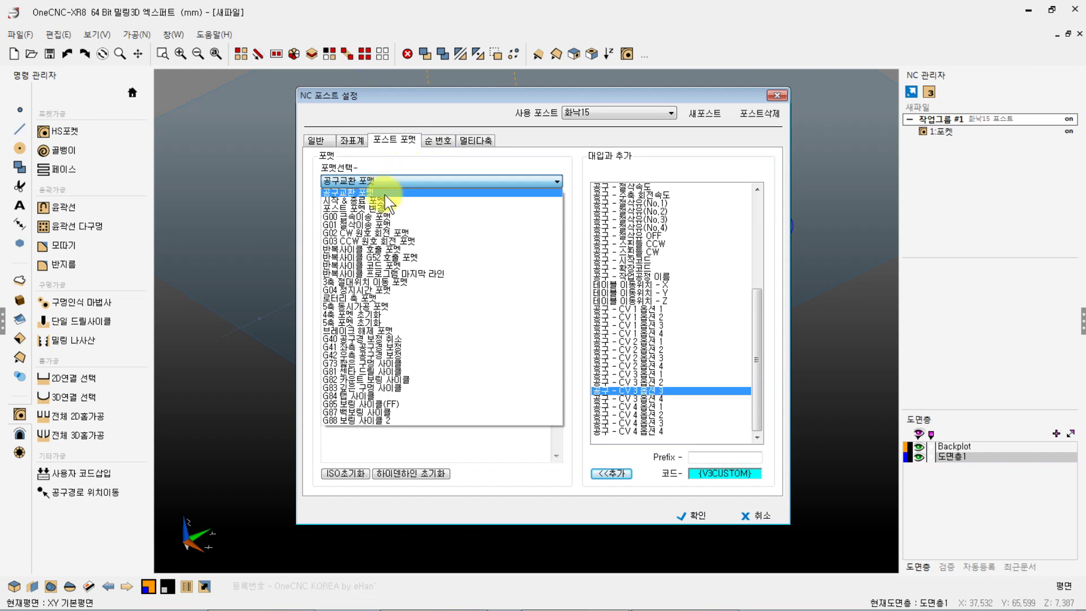
click(357, 208)
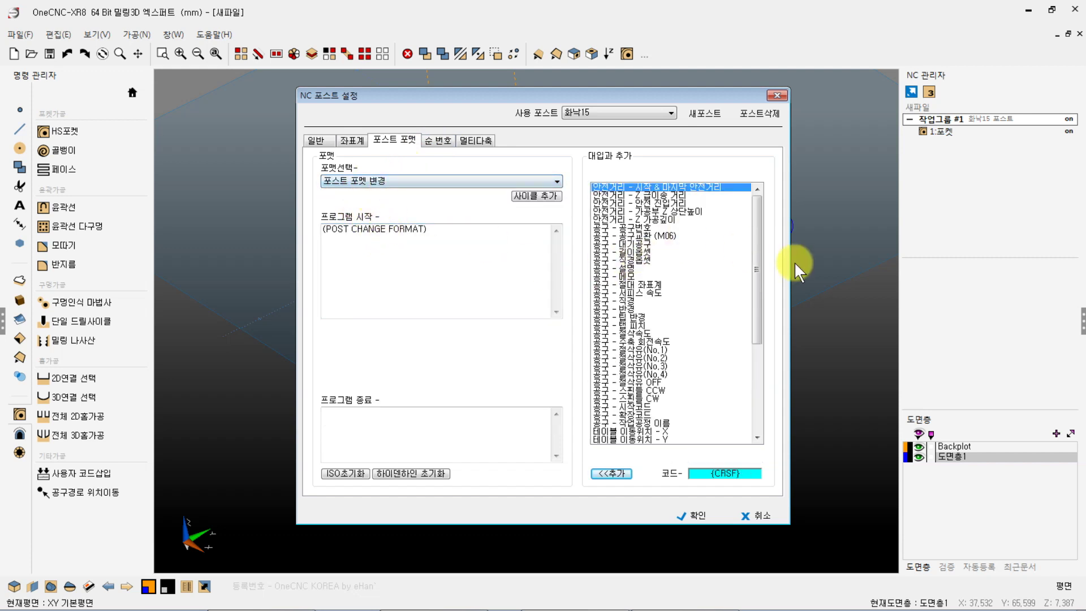
drag(761, 310, 755, 388)
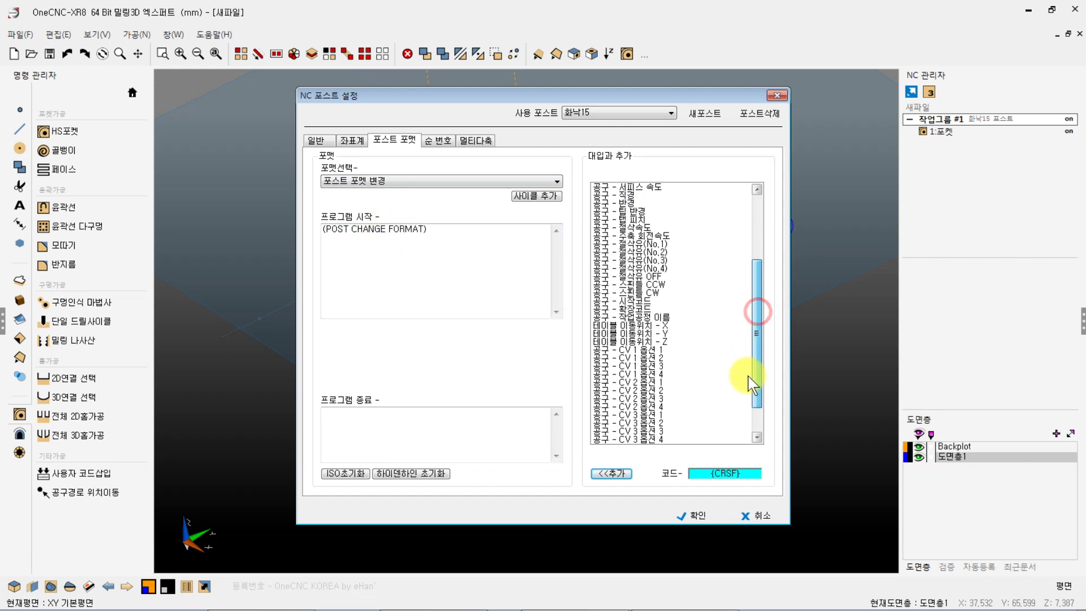
Step: Review the G00 rapid feed format and compare its block with the G, X, Y, Z, 4-axis and 5-axis variables
click(392, 180)
click(354, 218)
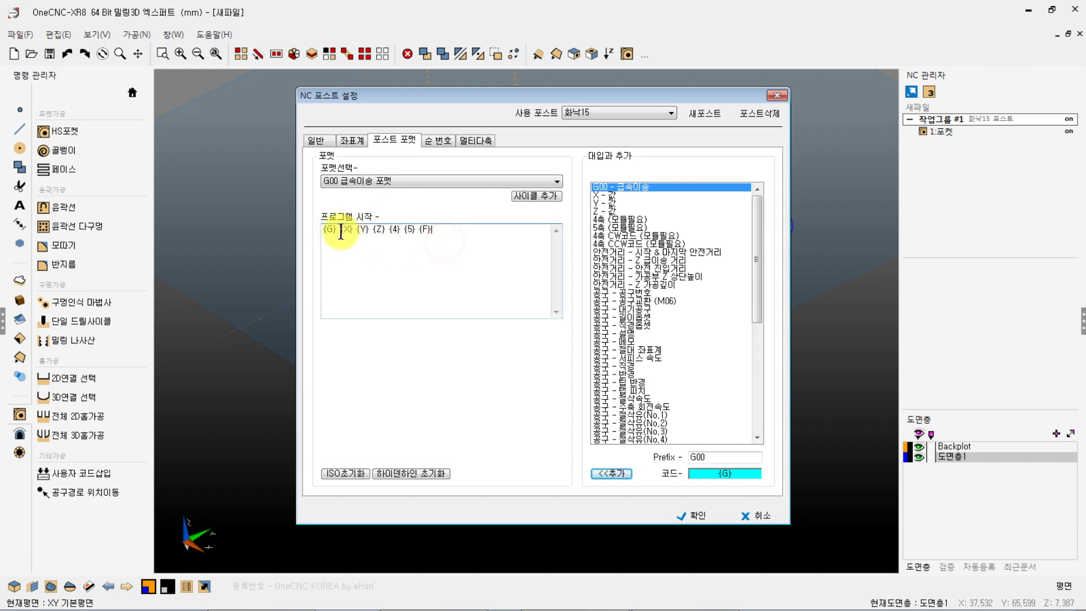
drag(337, 230, 342, 230)
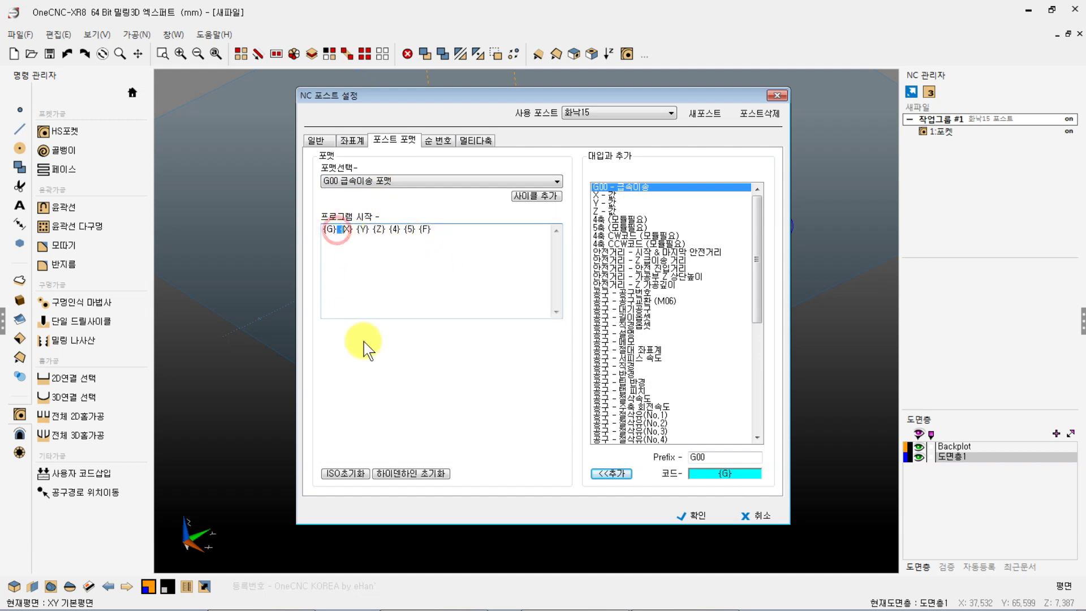
click(636, 188)
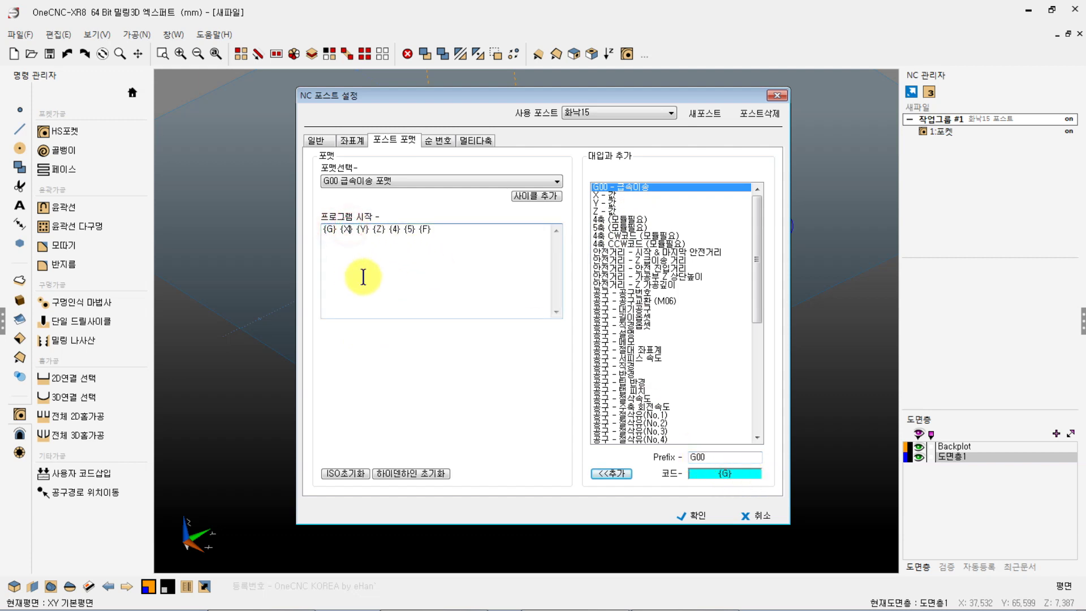
click(608, 197)
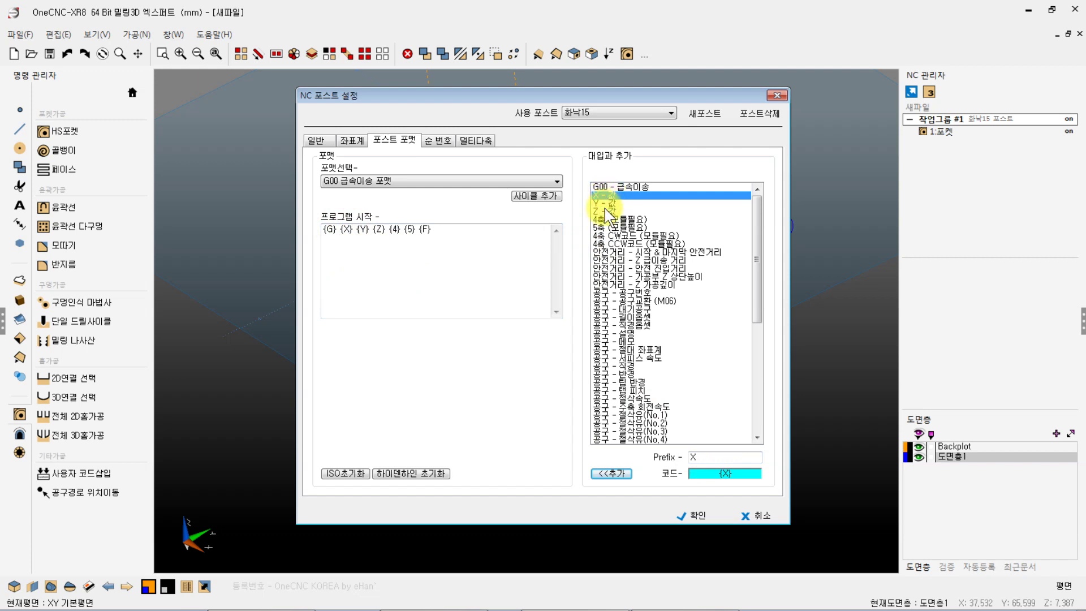
click(606, 204)
click(603, 212)
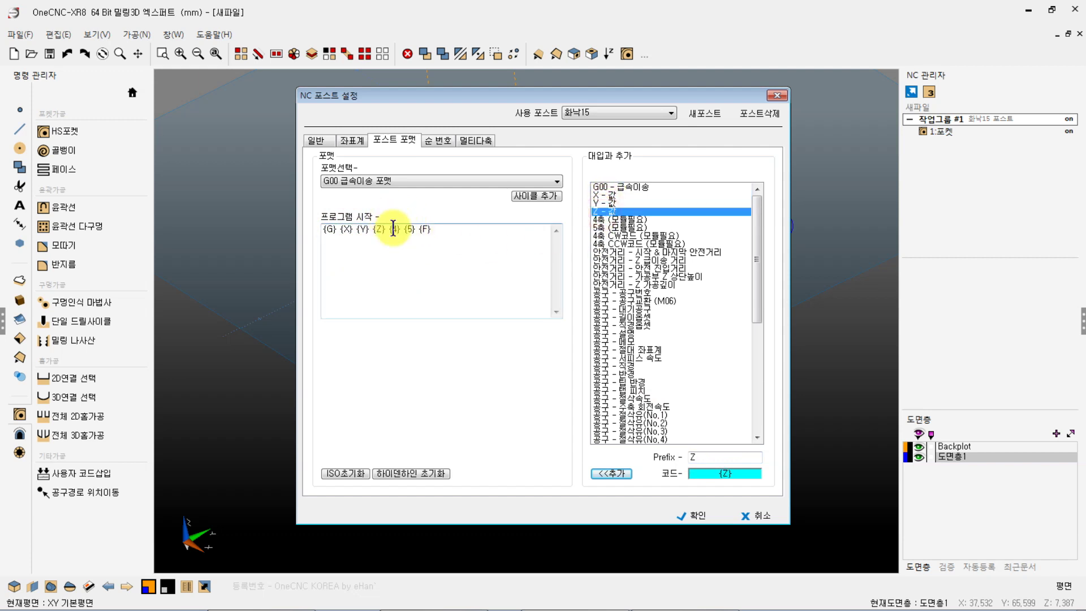
click(611, 214)
click(607, 220)
click(609, 228)
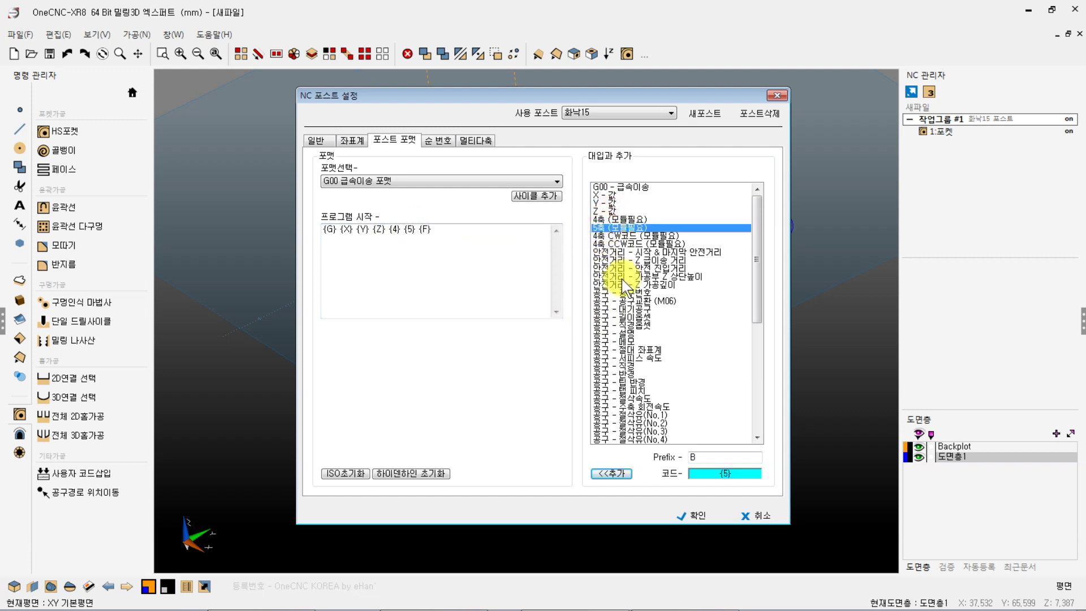
Step: Inspect the codes of the safety distance and tool variables available for the G00 rapid feed format
click(602, 260)
click(605, 268)
click(601, 292)
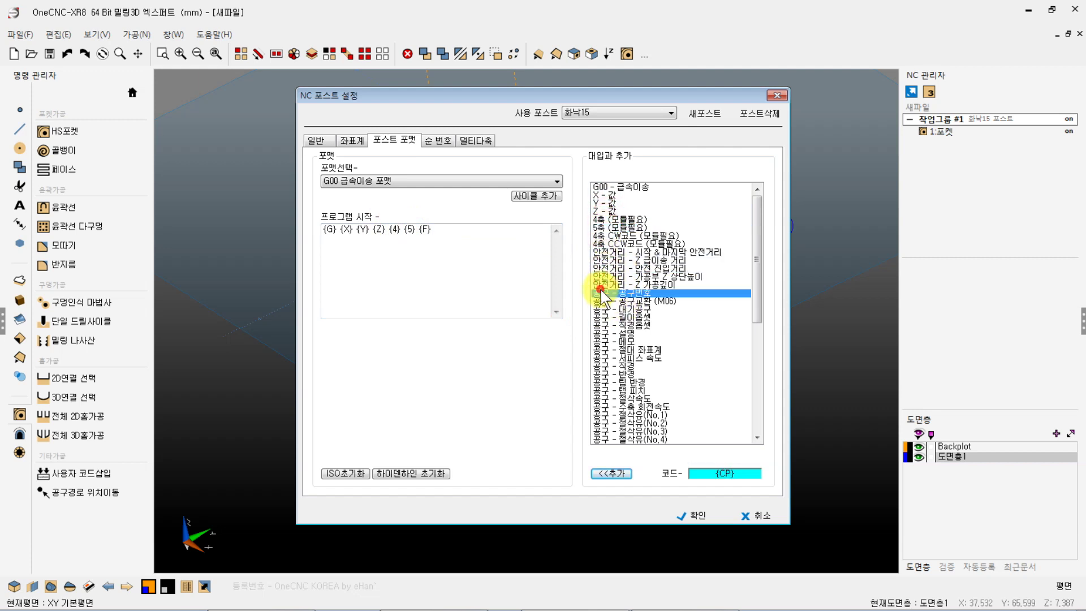
click(602, 325)
click(620, 253)
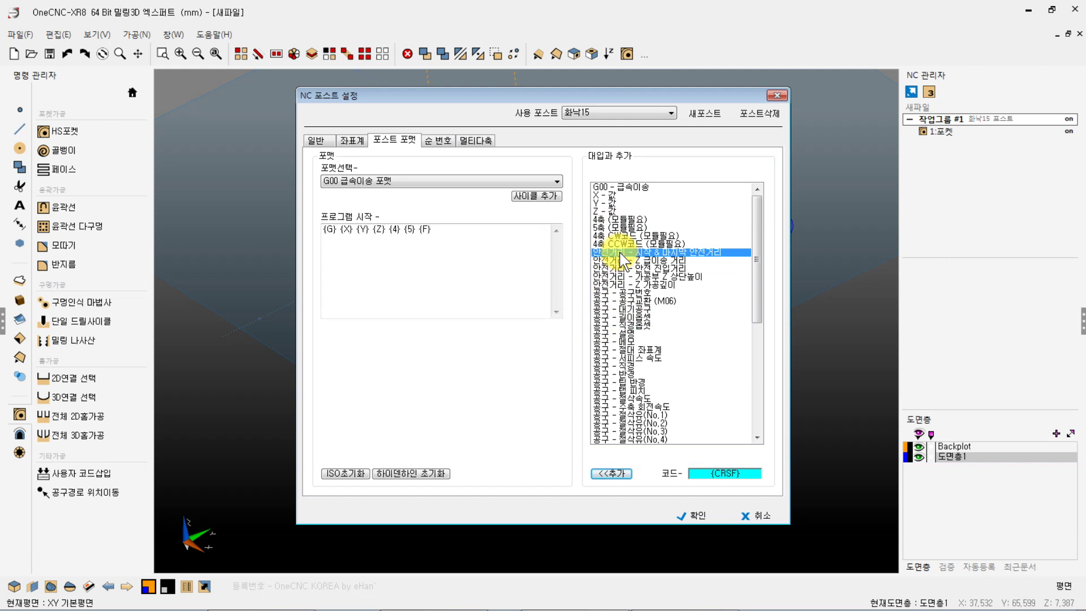
click(620, 260)
click(621, 269)
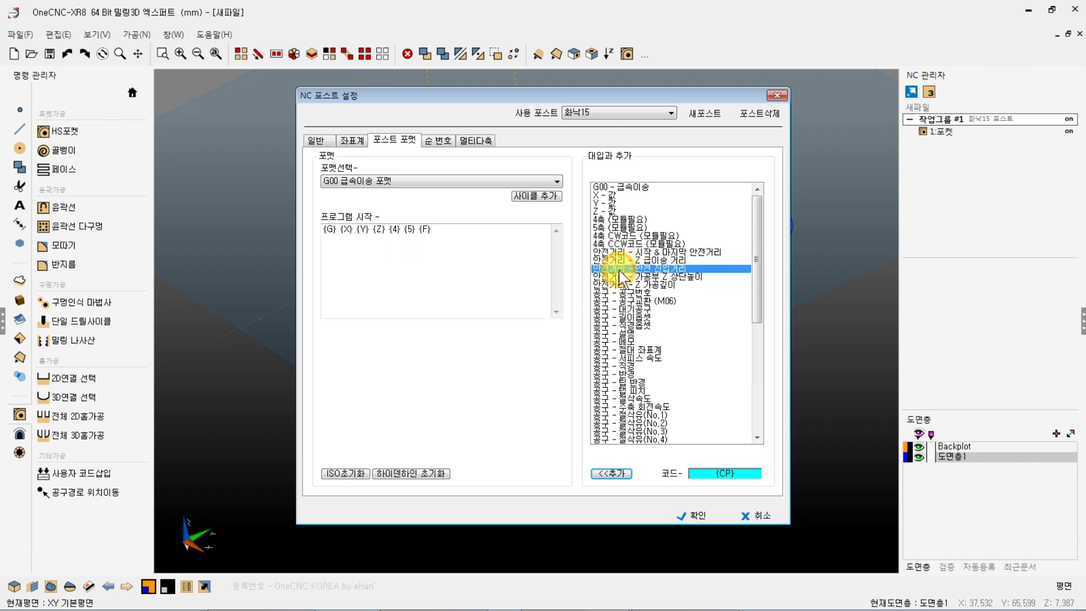
click(619, 278)
click(621, 301)
click(629, 325)
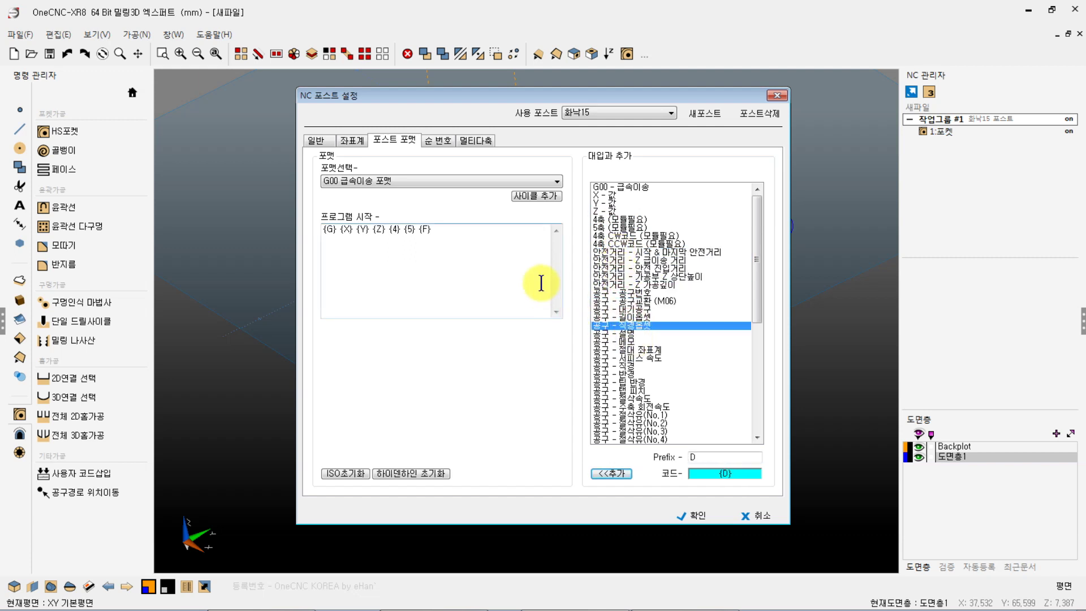
Step: Review the G01 cutting feed format's block and the codes of its G01, work coordinate and length offset variables
click(408, 180)
click(353, 214)
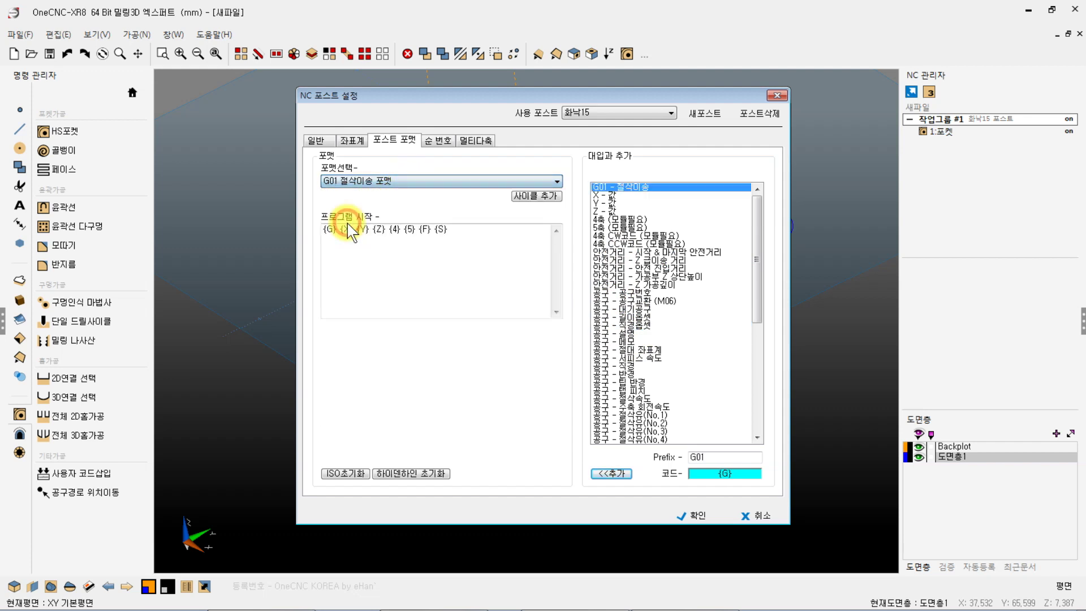
click(464, 233)
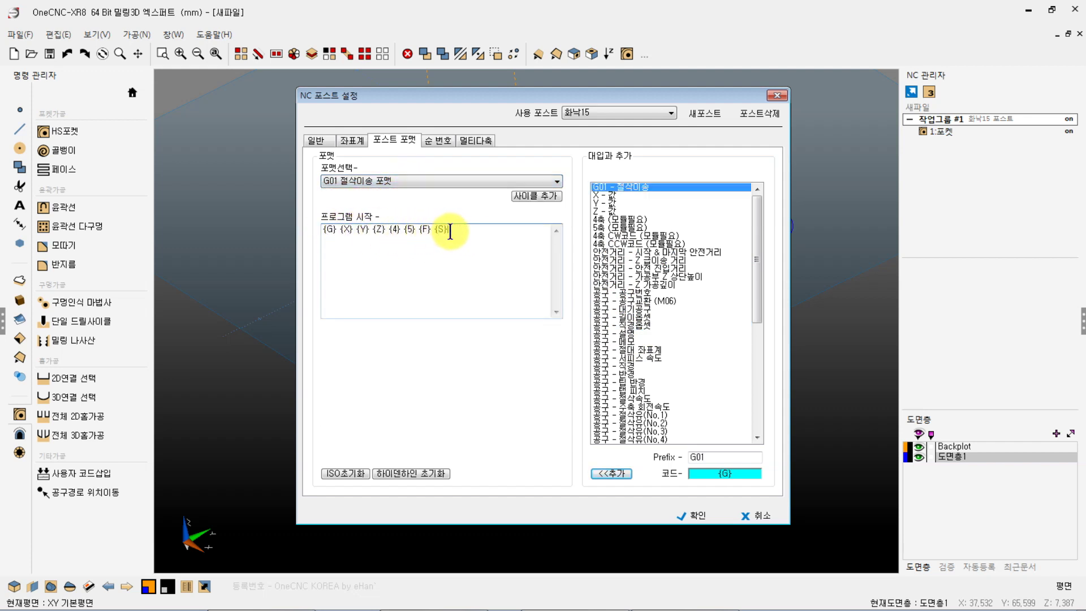
click(421, 230)
click(448, 232)
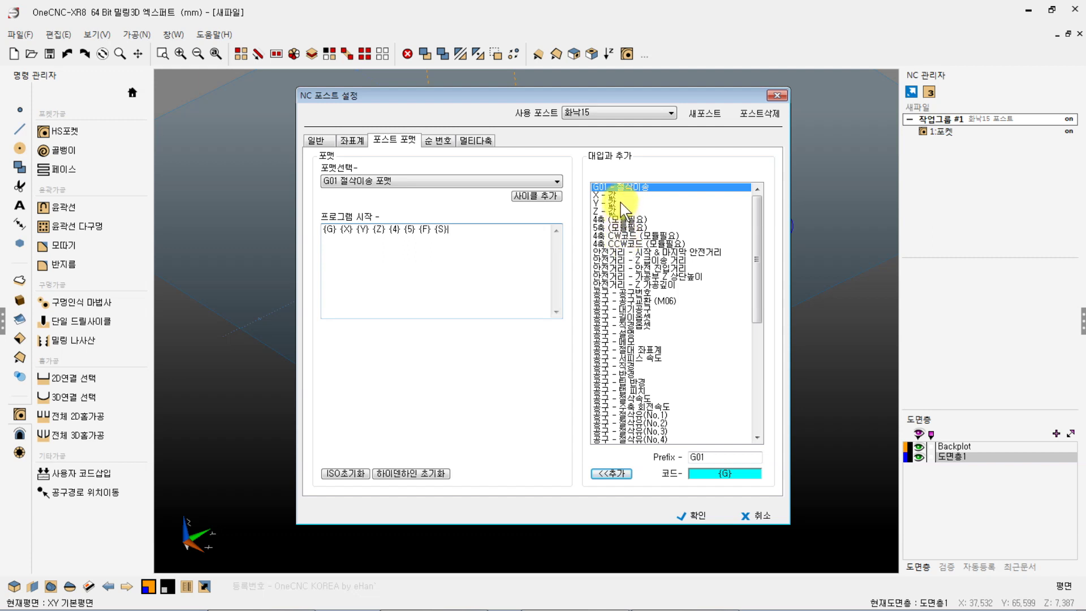
click(615, 187)
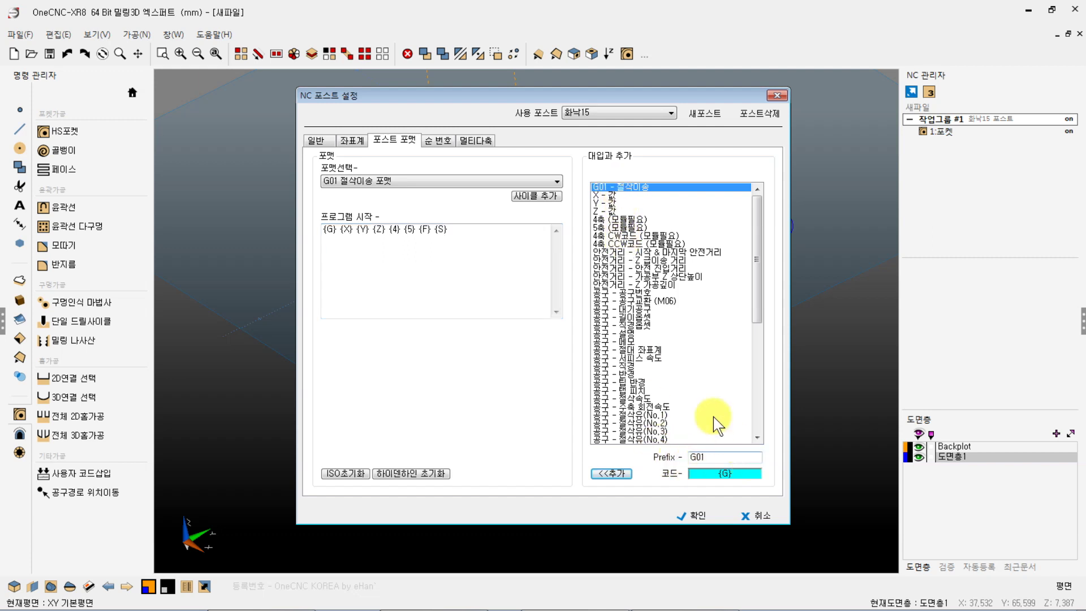
click(628, 351)
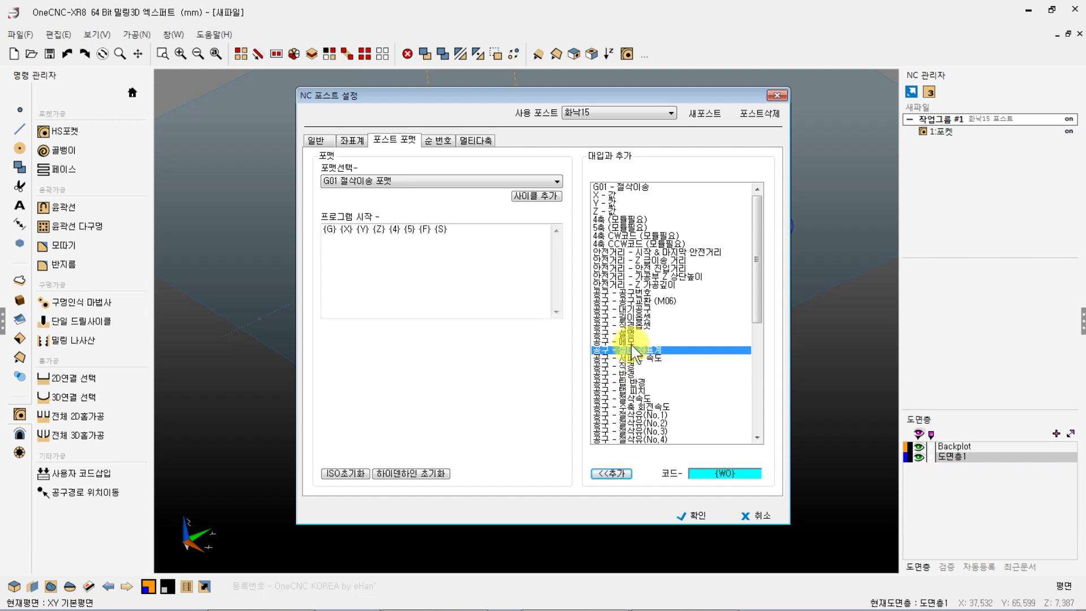
click(634, 318)
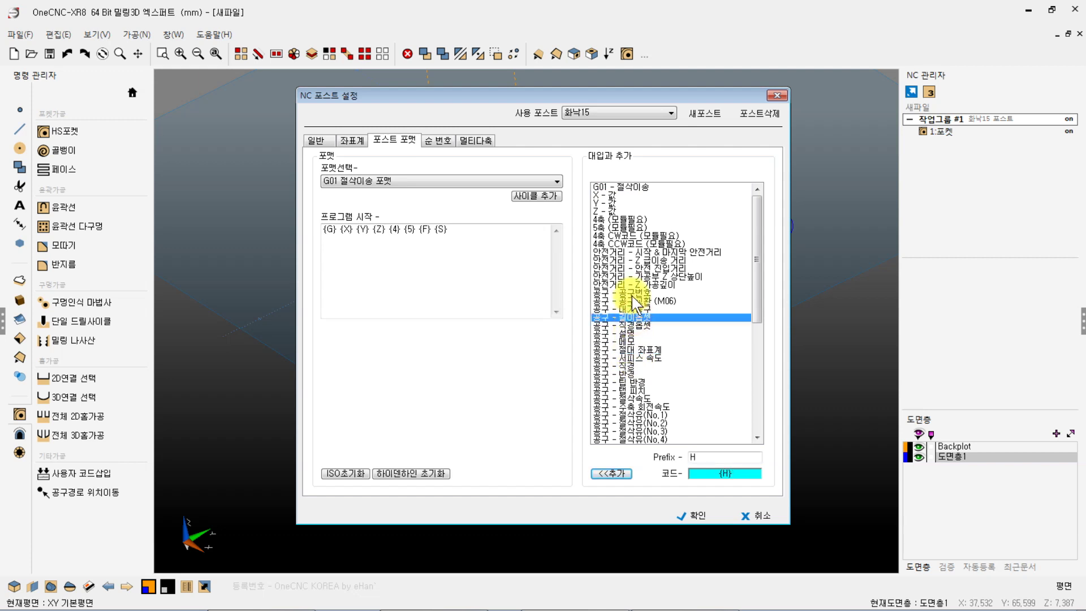
Step: Inspect the codes of the tool number and start & last safety distance variables for the G01 cutting feed format
click(634, 293)
click(643, 253)
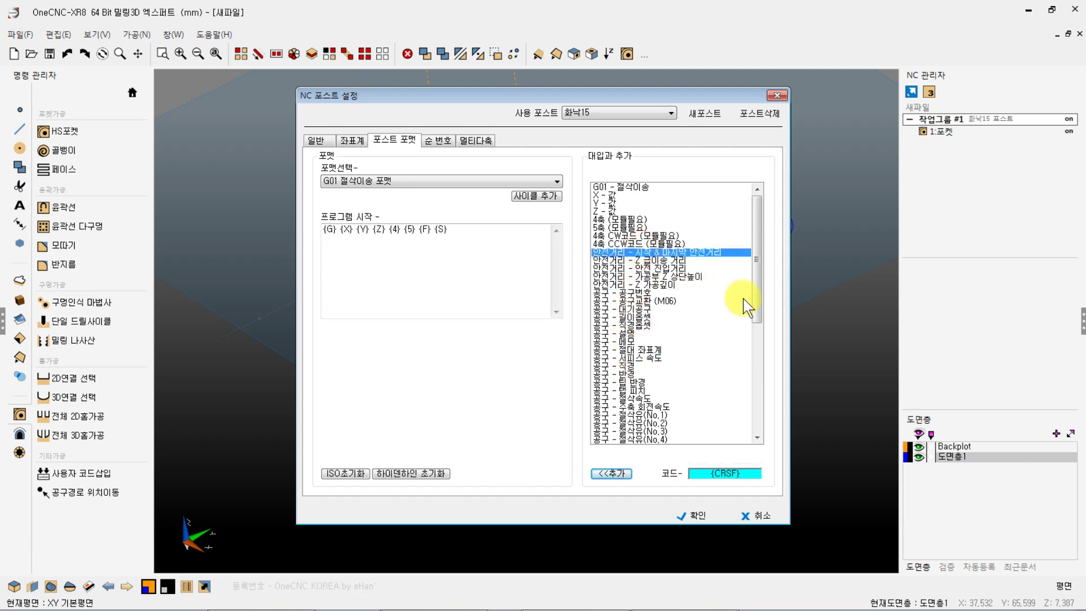
mouse_move(755, 291)
mouse_down()
mouse_move(759, 420)
mouse_move(750, 282)
mouse_up()
Step: Review the G02 CW and G03 CCW arc formats and the variables they offer
click(402, 181)
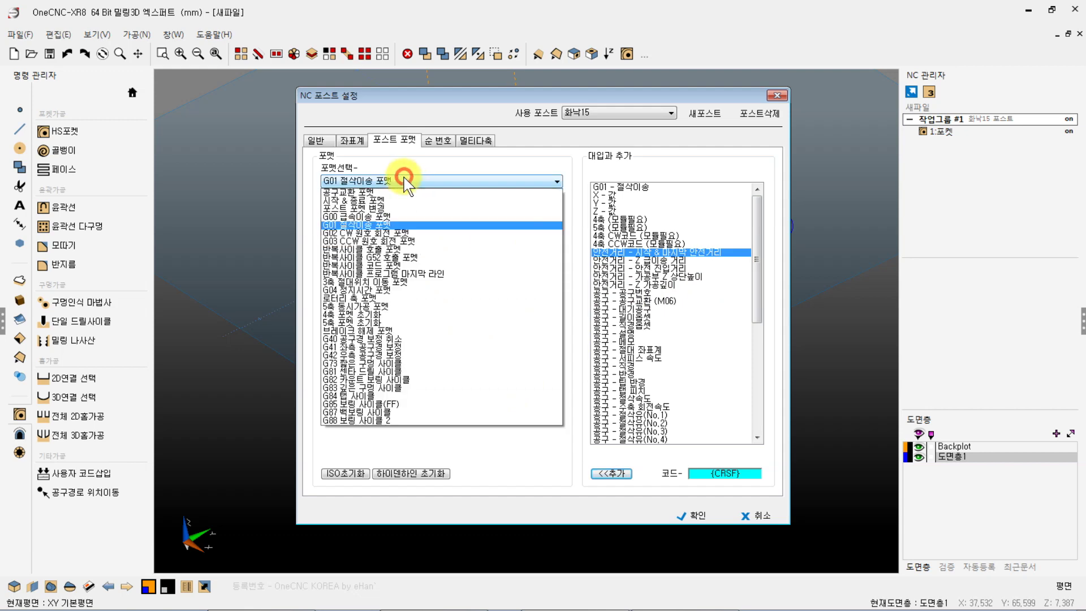
click(339, 232)
click(369, 180)
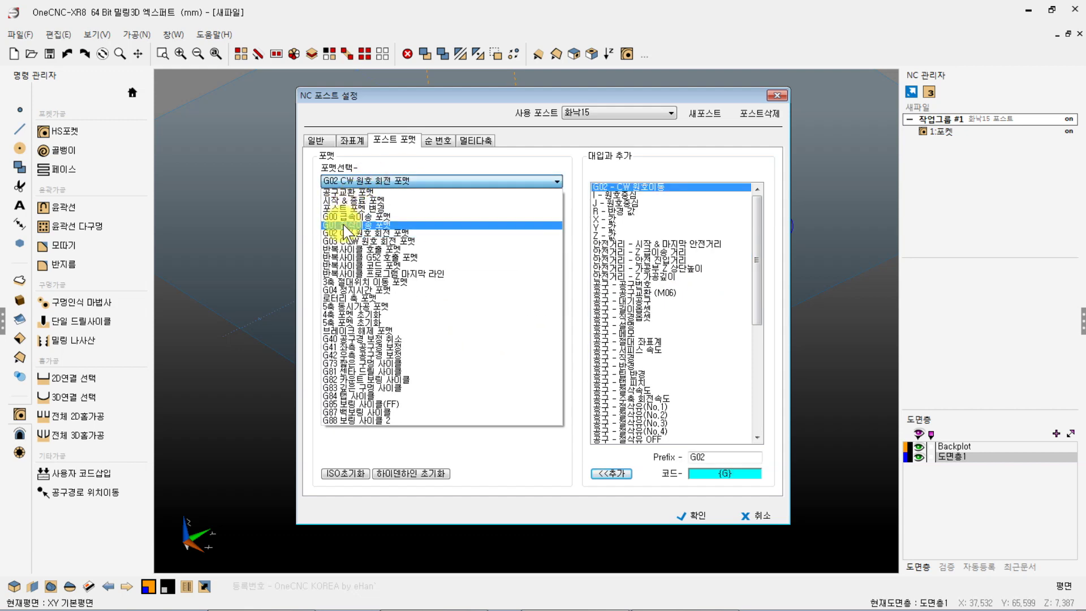
click(334, 240)
Step: Review the start, middle and end blocks of the G73 short hole cycle and the G87 back boring cycle (백보링 사이클)
click(391, 182)
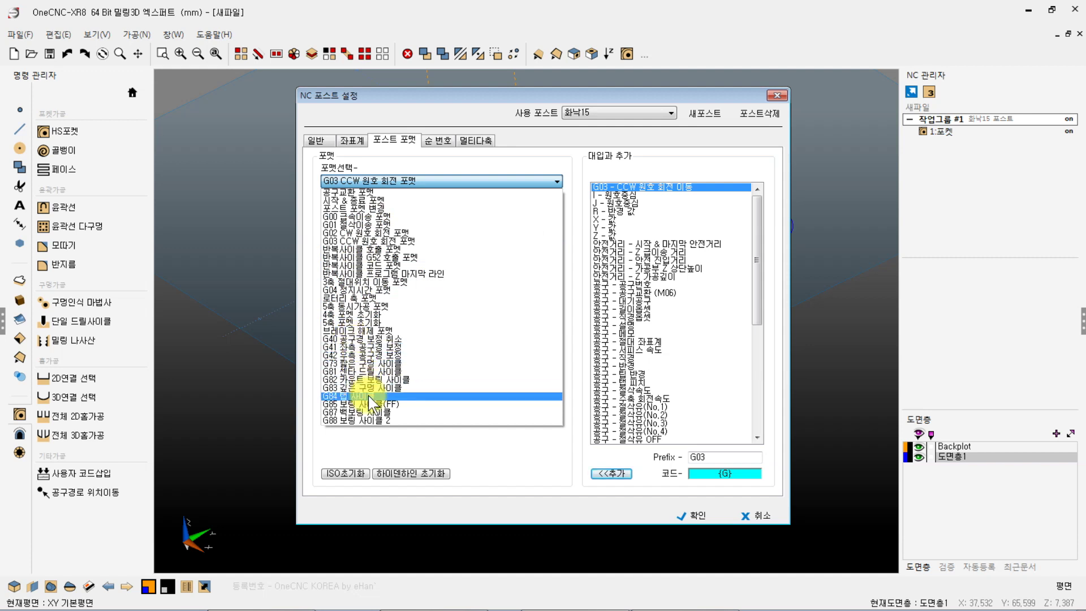
click(349, 362)
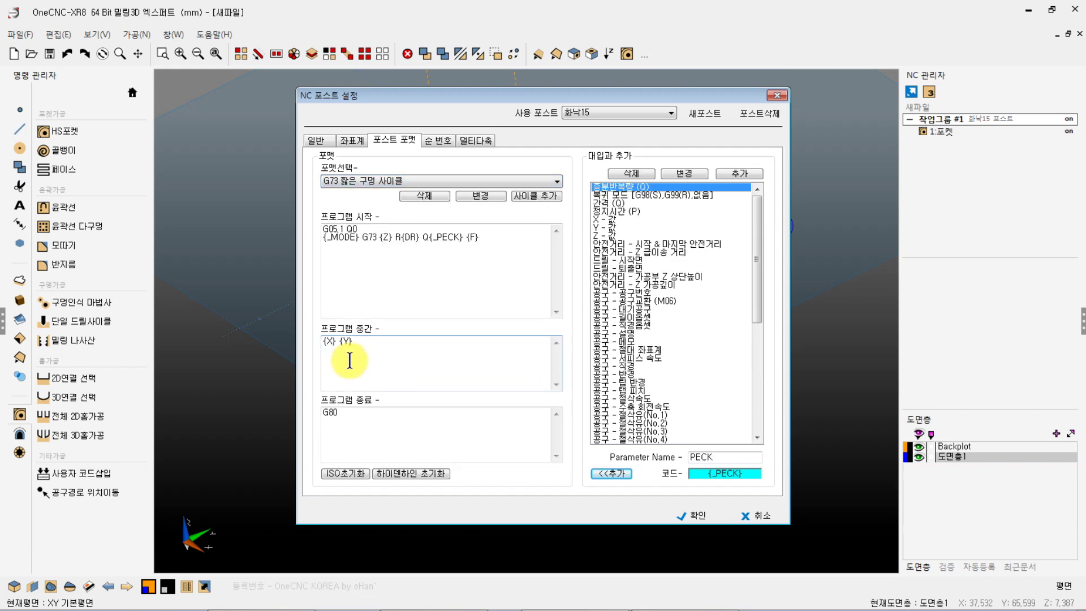
click(406, 181)
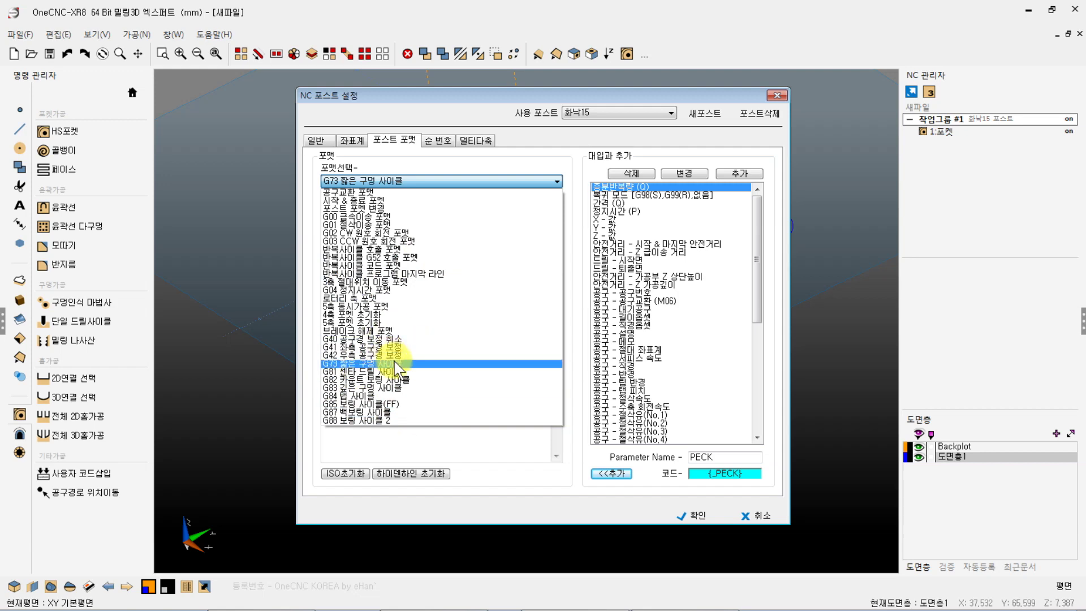
click(423, 431)
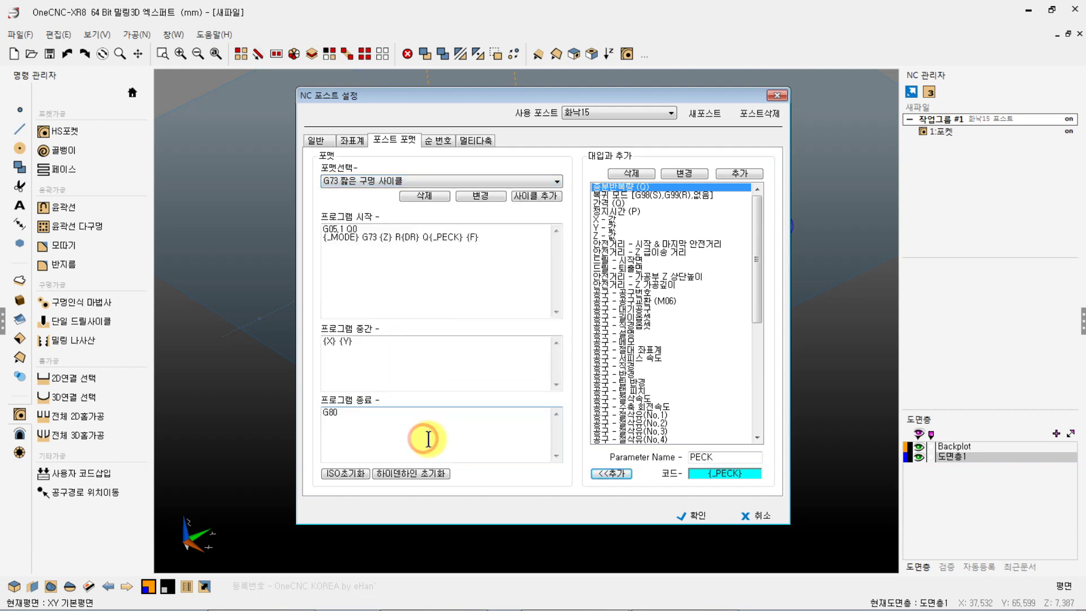
click(368, 180)
click(341, 412)
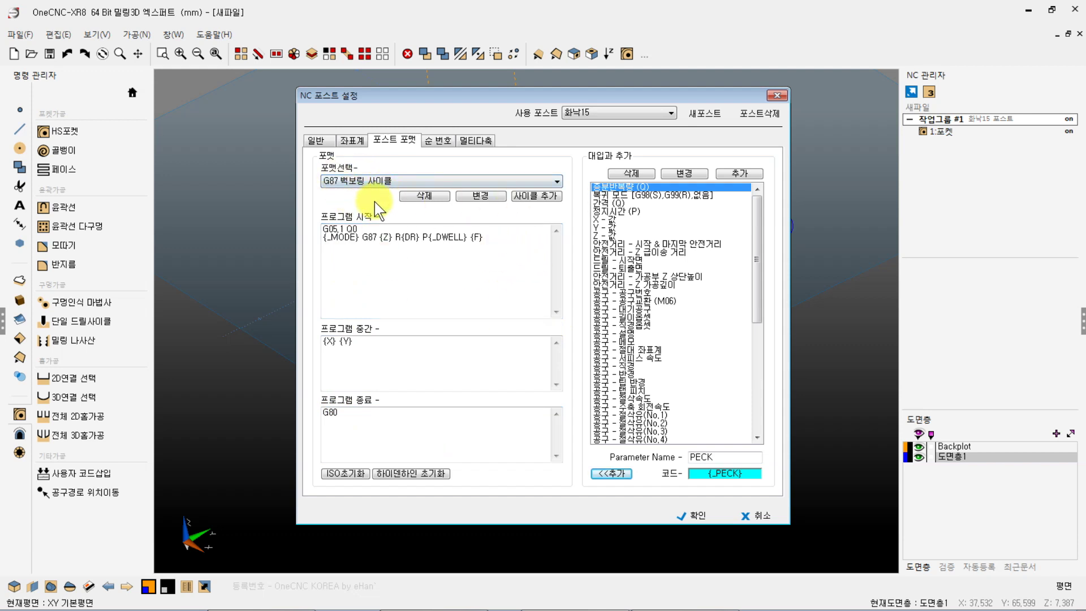
Step: Add a new cycle named "G88 보오링 사사사이클" to the post formats and open its empty program start block
click(533, 196)
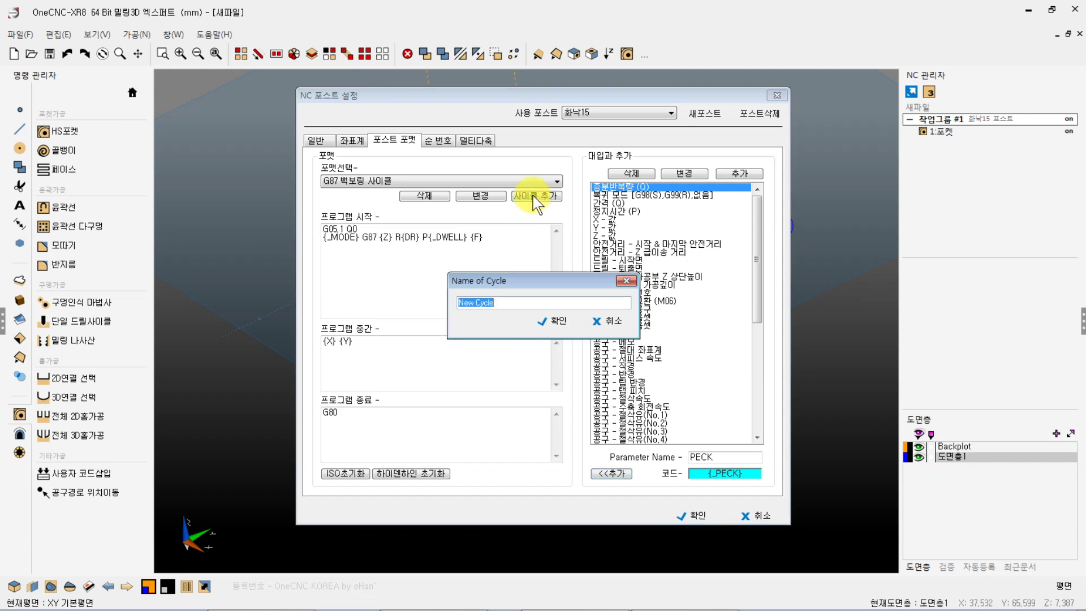
text(G88 보오링 사사사이클)
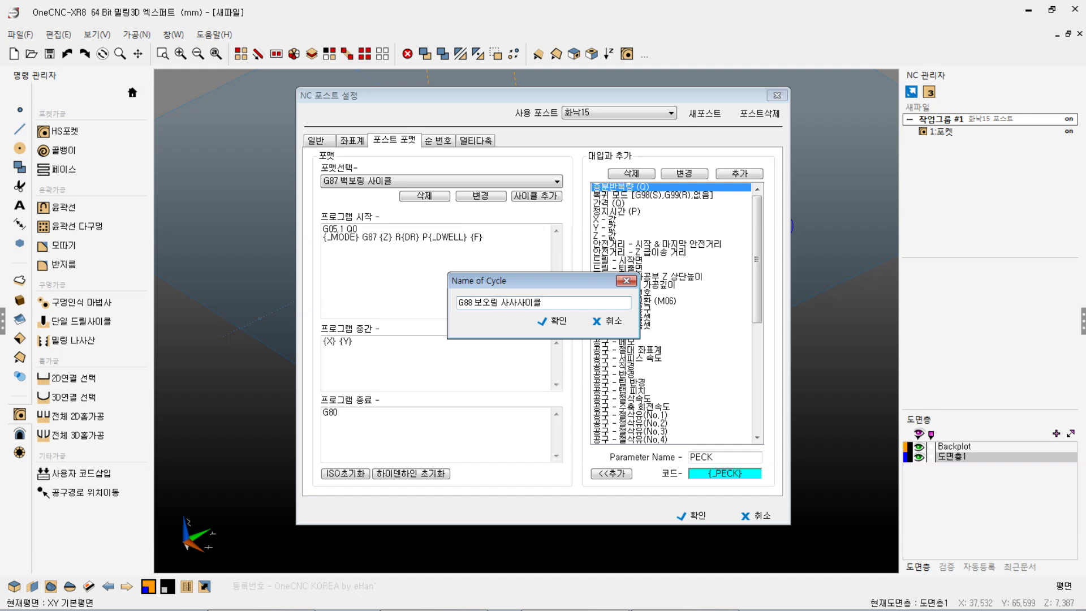
click(557, 320)
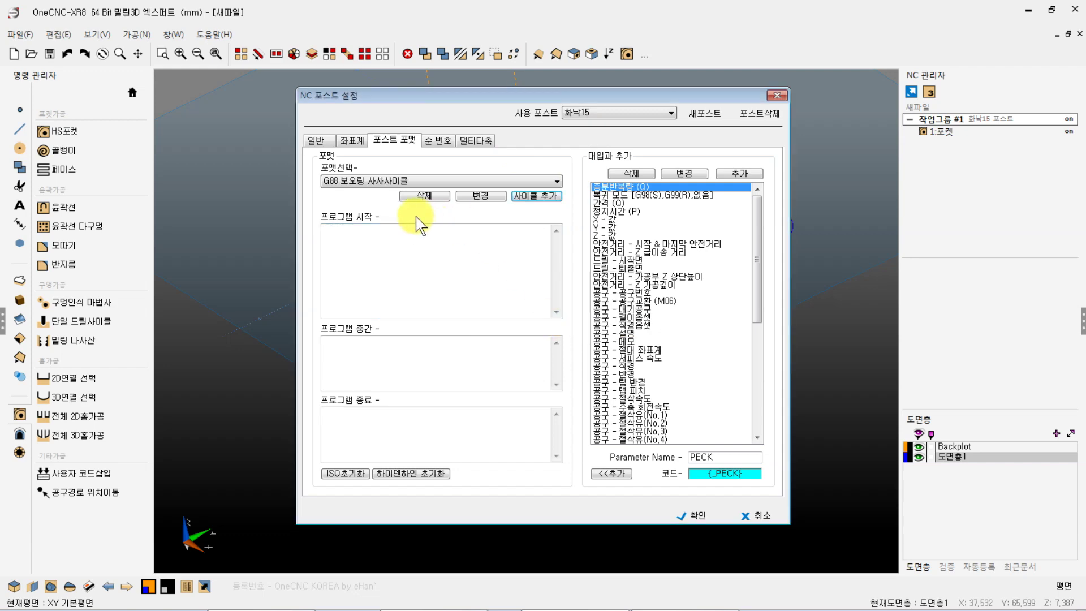
click(383, 181)
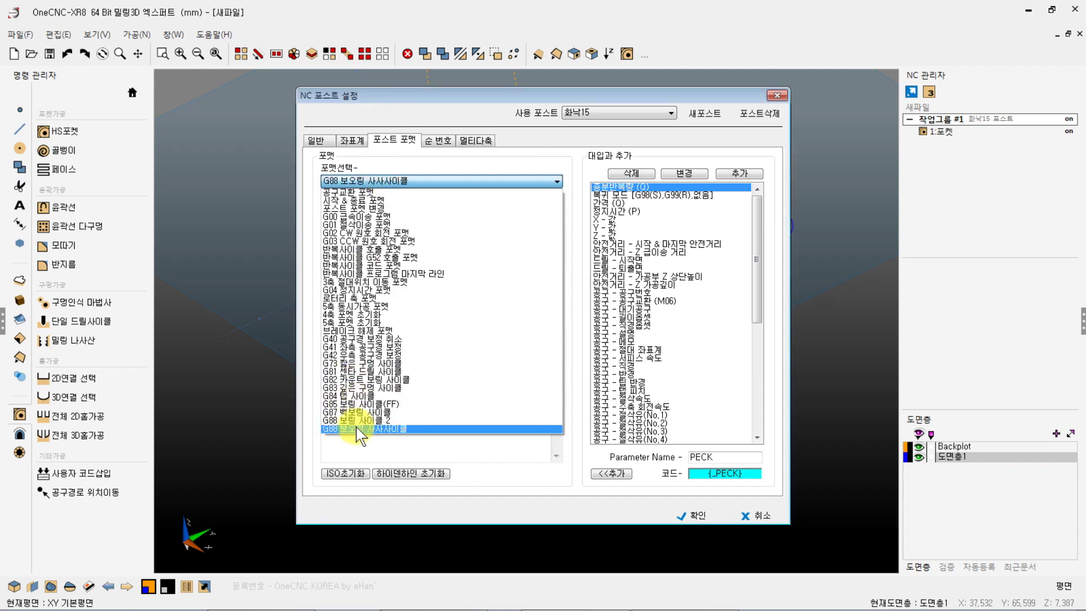
click(398, 429)
click(412, 230)
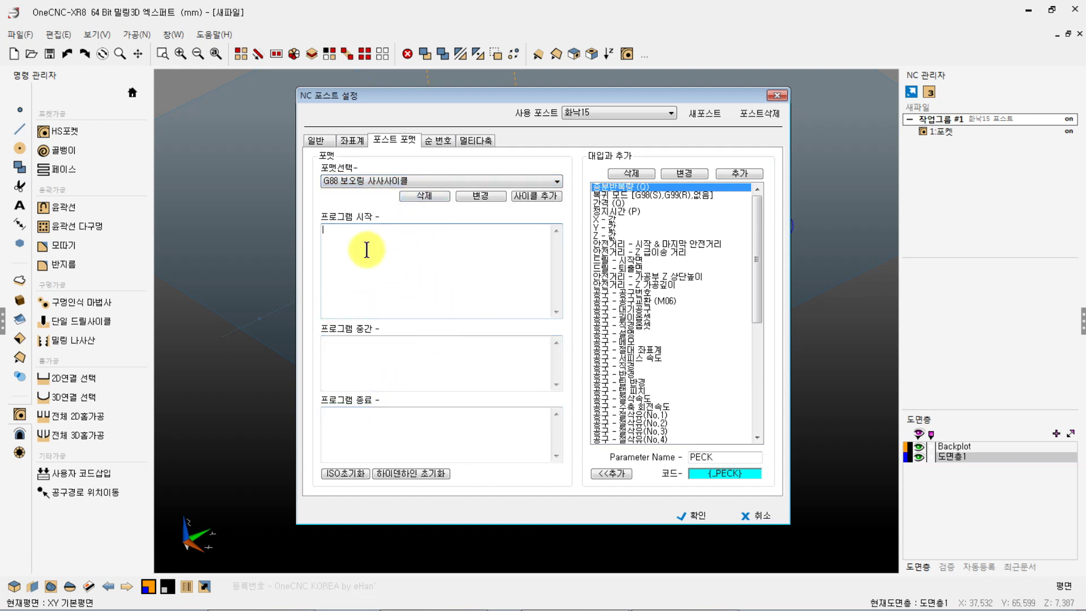
Step: Copy the start block of G88 보링 사이클 2 (G05.1 Q0, {_MODE} G88 {Z} R{DR} {F}) into the new cycle's program start
click(393, 181)
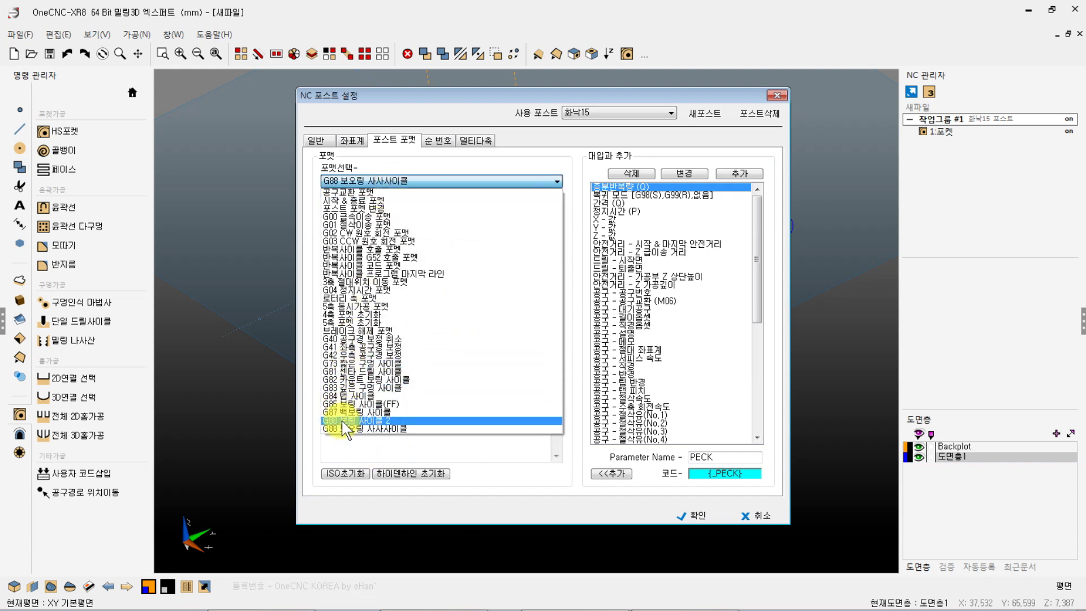
click(342, 420)
drag(447, 237, 313, 232)
right_click(341, 236)
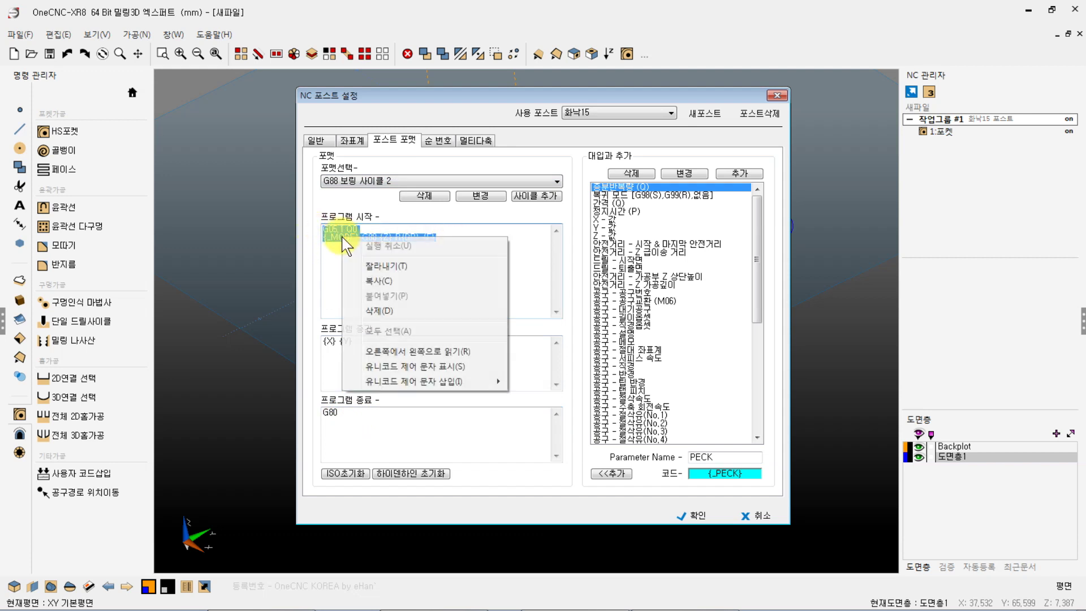
click(378, 281)
click(379, 181)
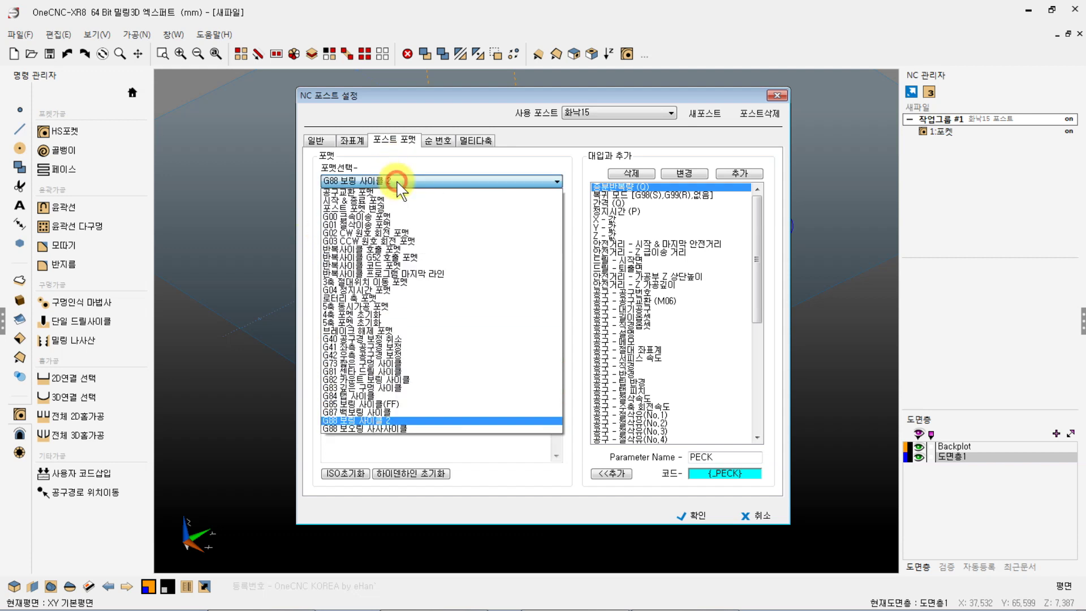
click(359, 427)
right_click(342, 240)
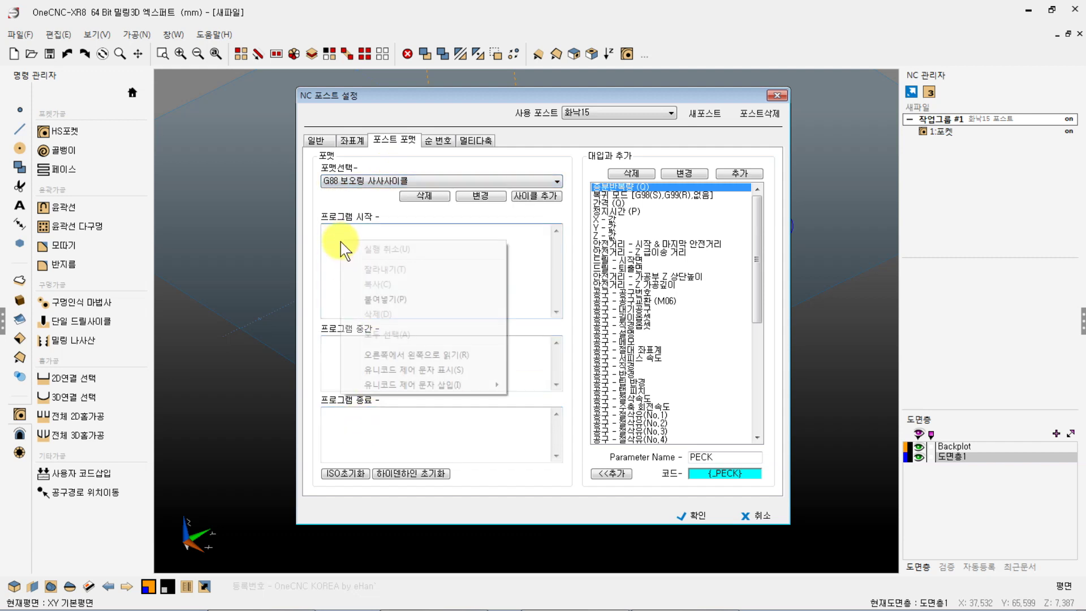
click(379, 300)
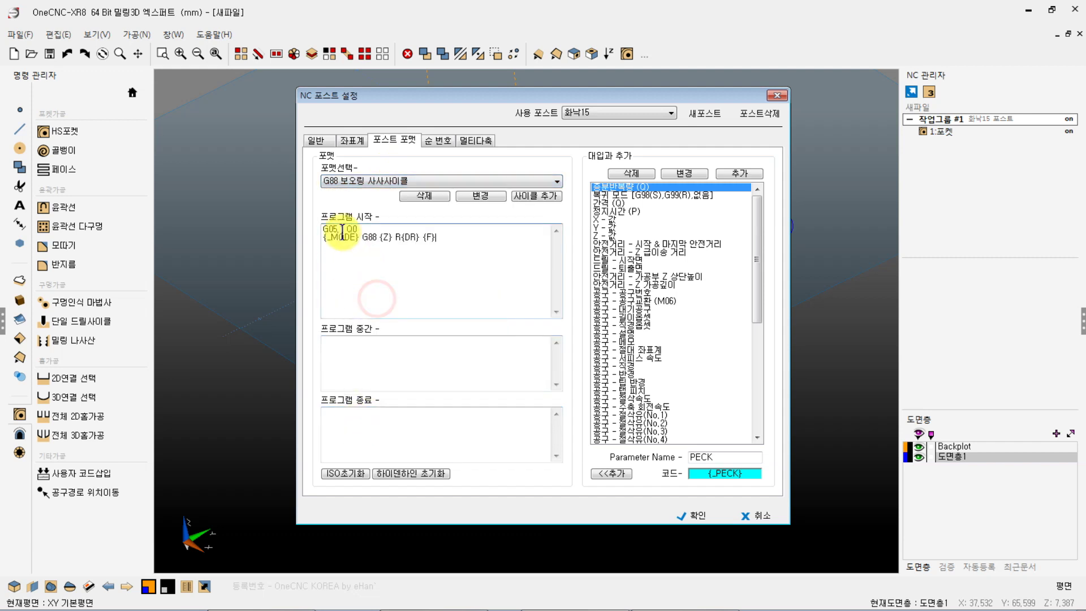
Step: Copy the {X} {Y} middle block of G87 백보링 사이클 into the program middle of G88 보오링 사사사이클
click(354, 342)
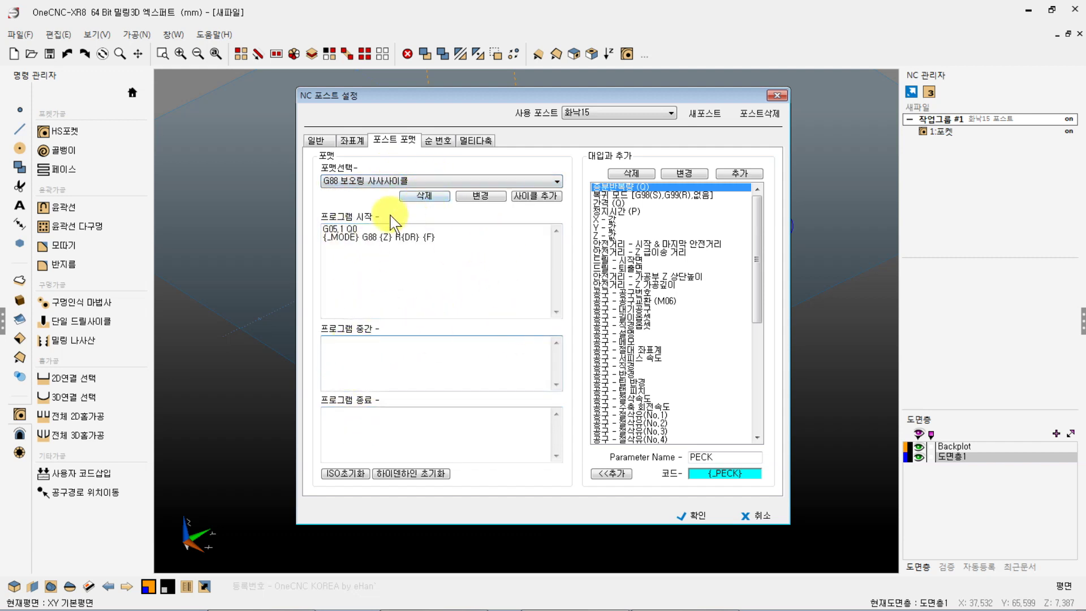
click(367, 181)
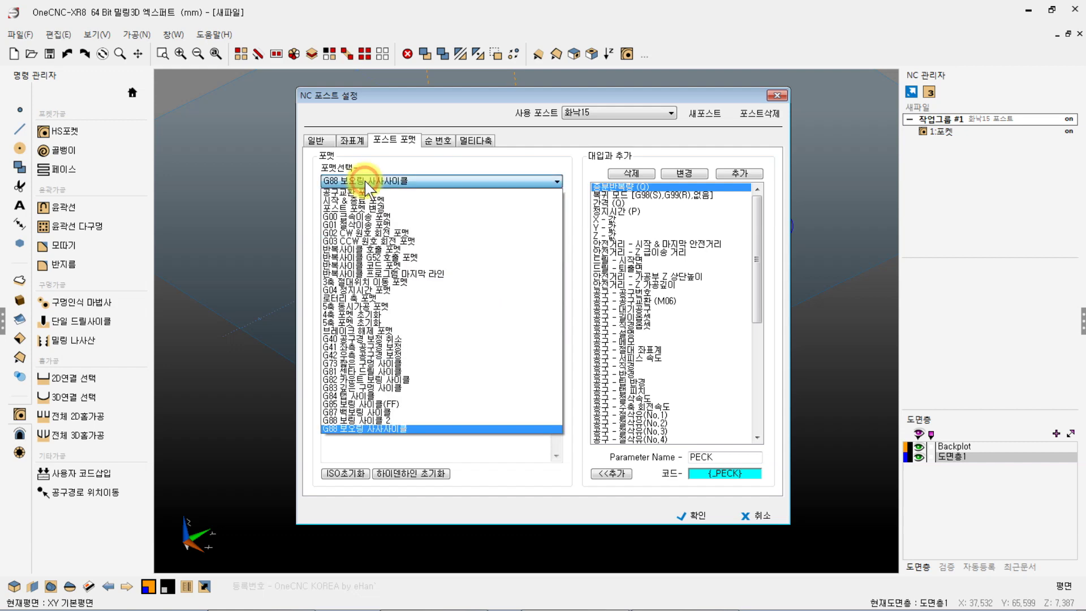
click(354, 413)
drag(353, 342, 322, 342)
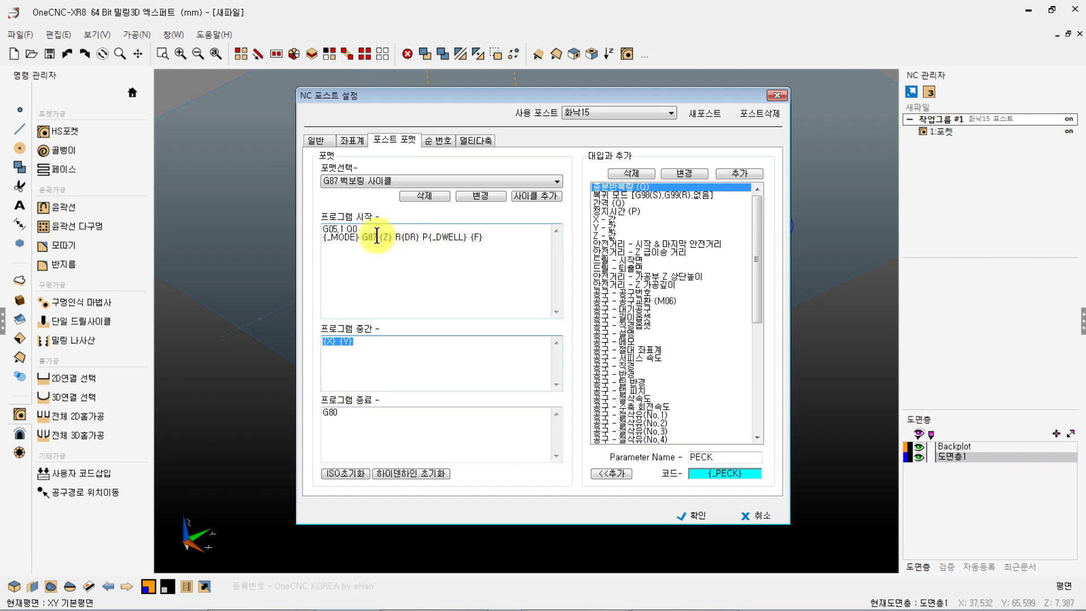
right_click(346, 341)
click(372, 385)
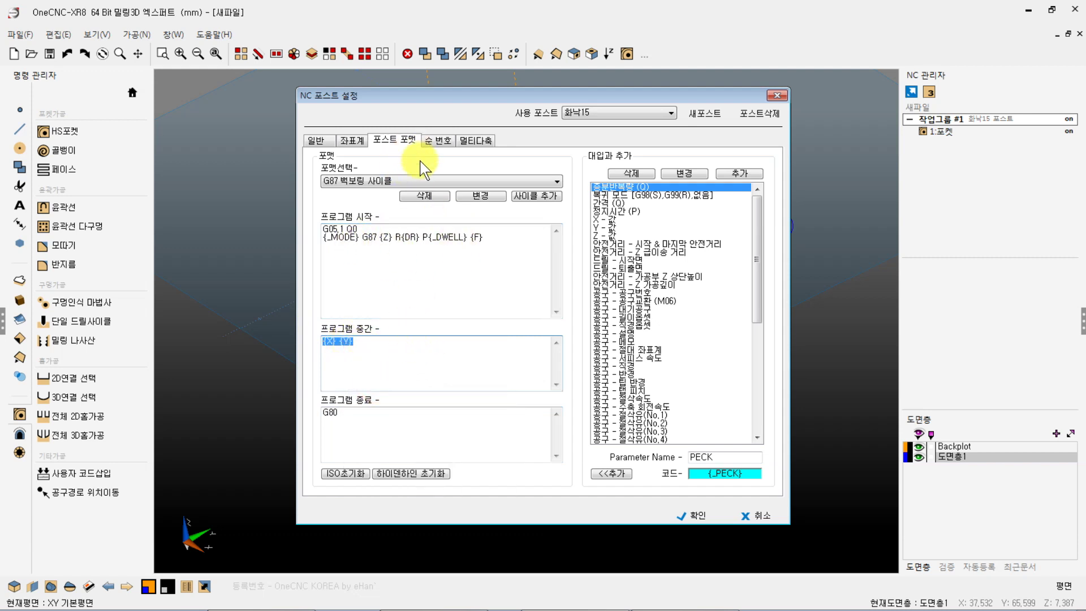
click(422, 181)
click(355, 431)
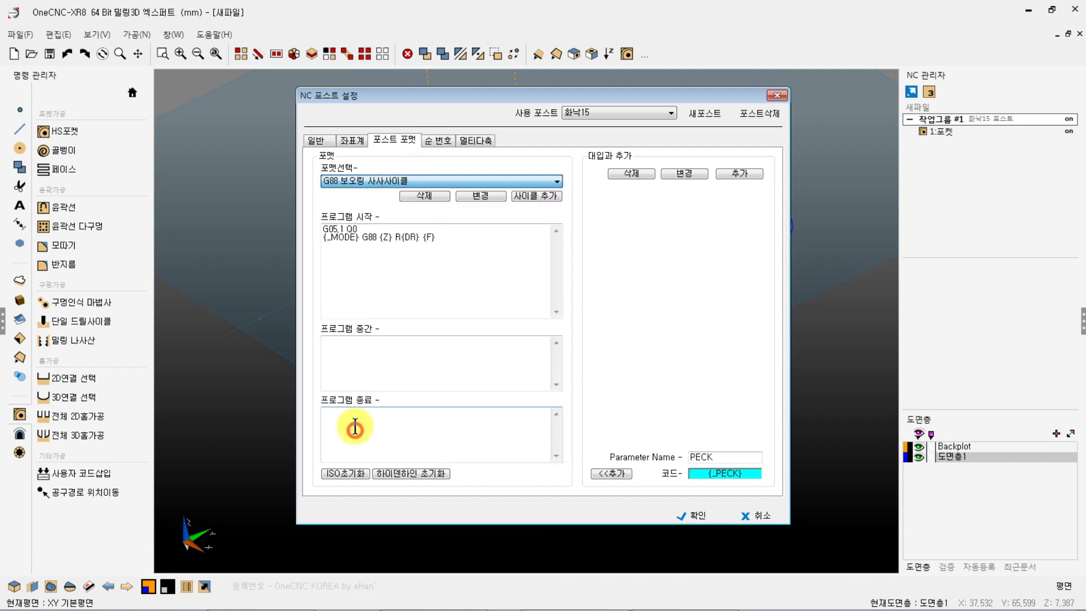
right_click(360, 351)
click(389, 408)
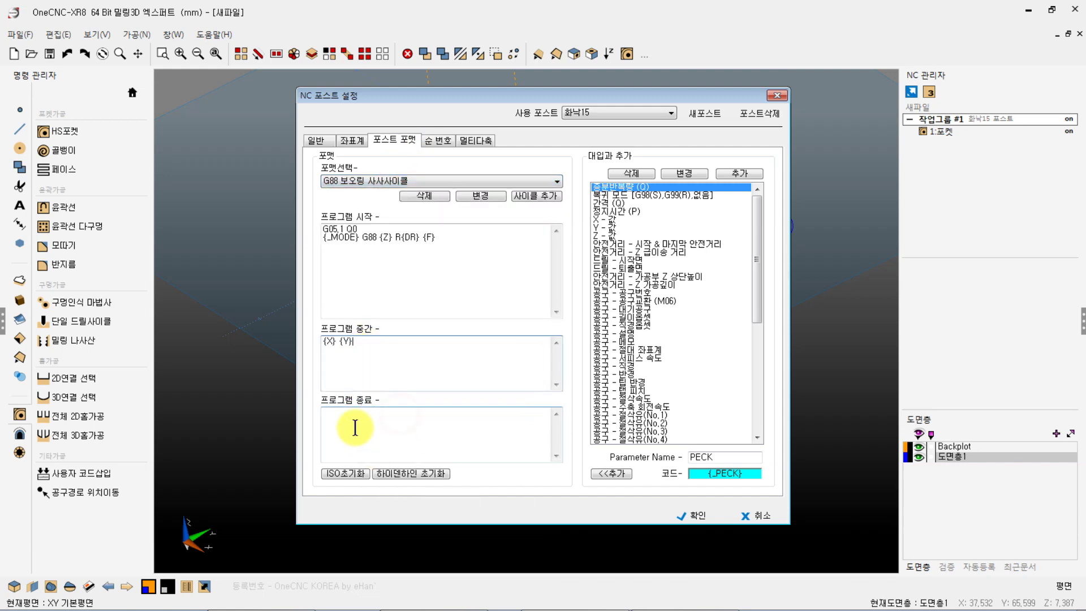
Step: Copy the G80 end block of G87 백보링 사이클 into the program end of G88 보오링 사사사이클
click(385, 181)
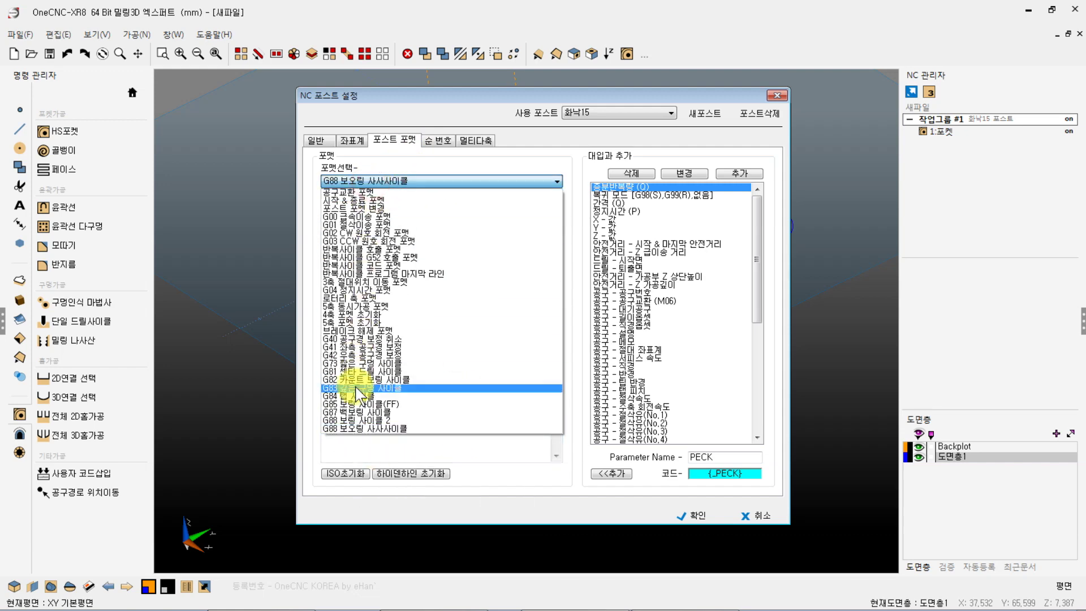
click(353, 412)
drag(369, 418, 323, 420)
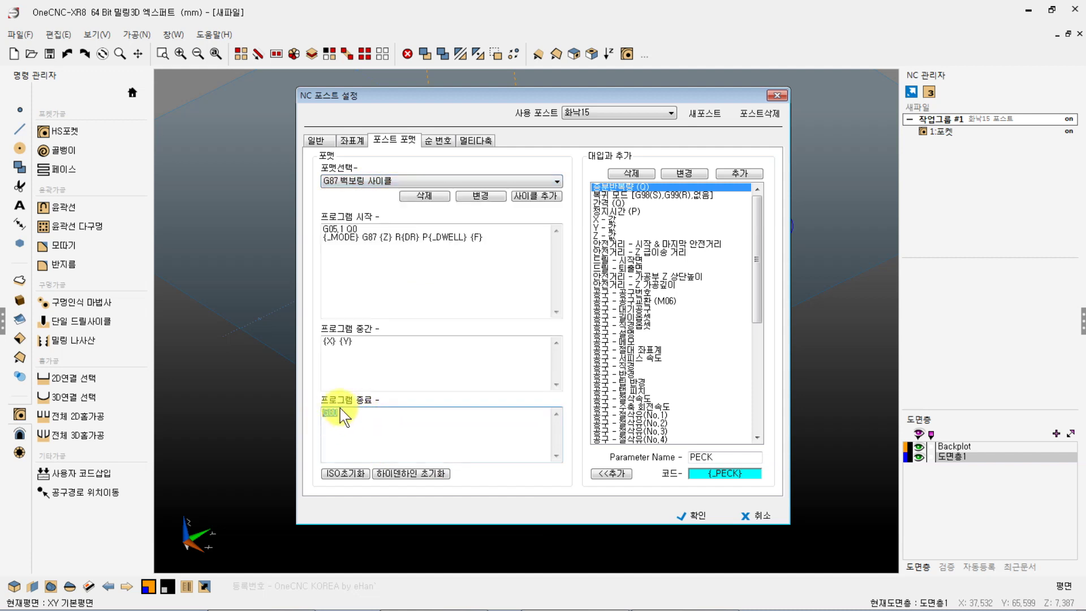
right_click(328, 416)
click(358, 457)
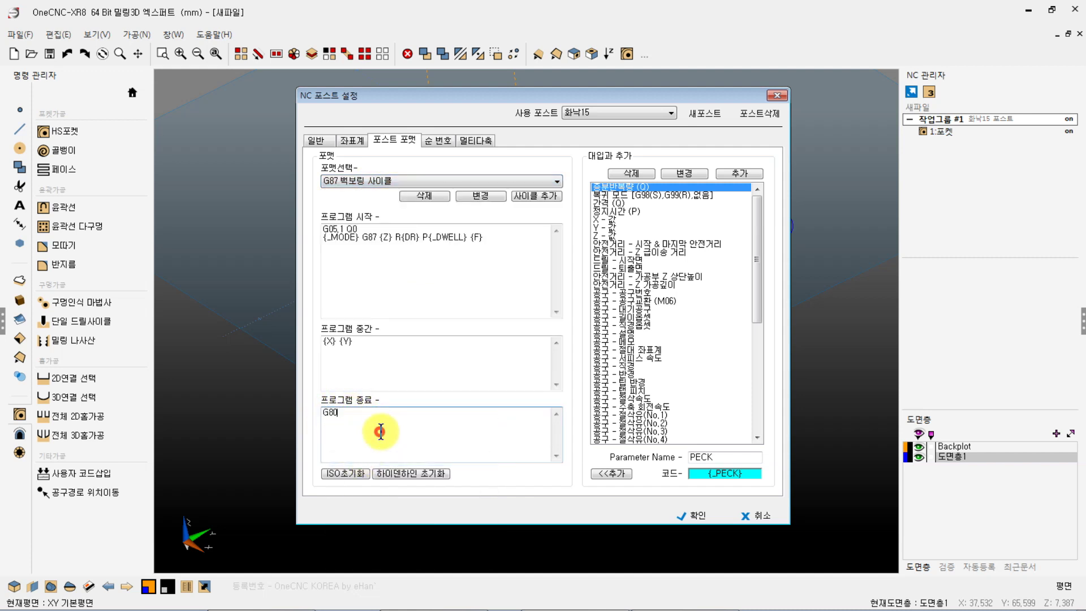
click(412, 181)
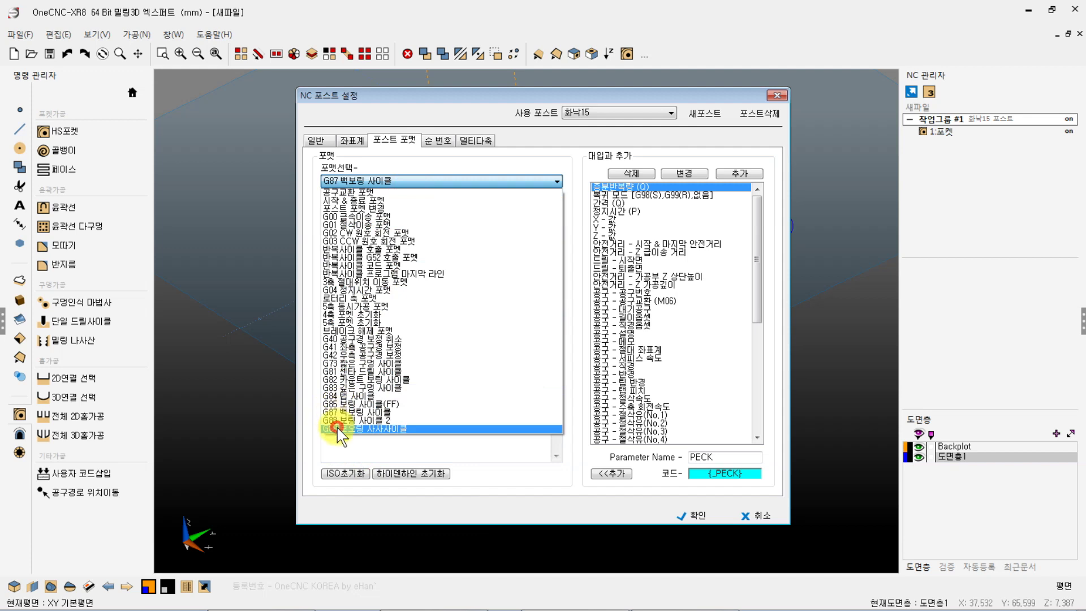
click(335, 424)
right_click(342, 417)
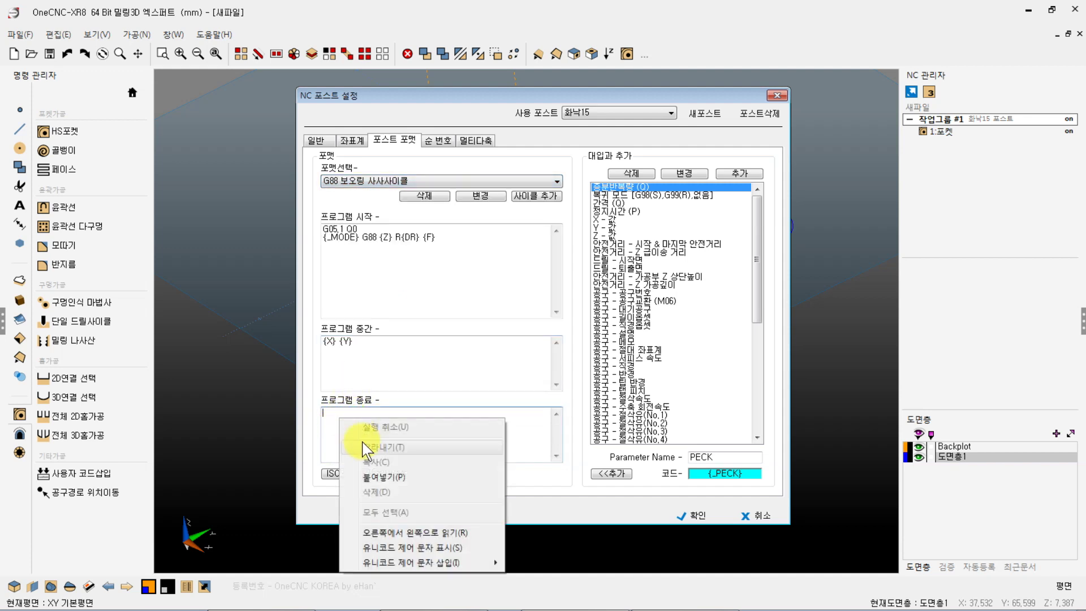
click(375, 477)
Step: Add arbitrary sample text after {X} {Y} in the new cycle's middle block and on a new line in its start block
click(396, 351)
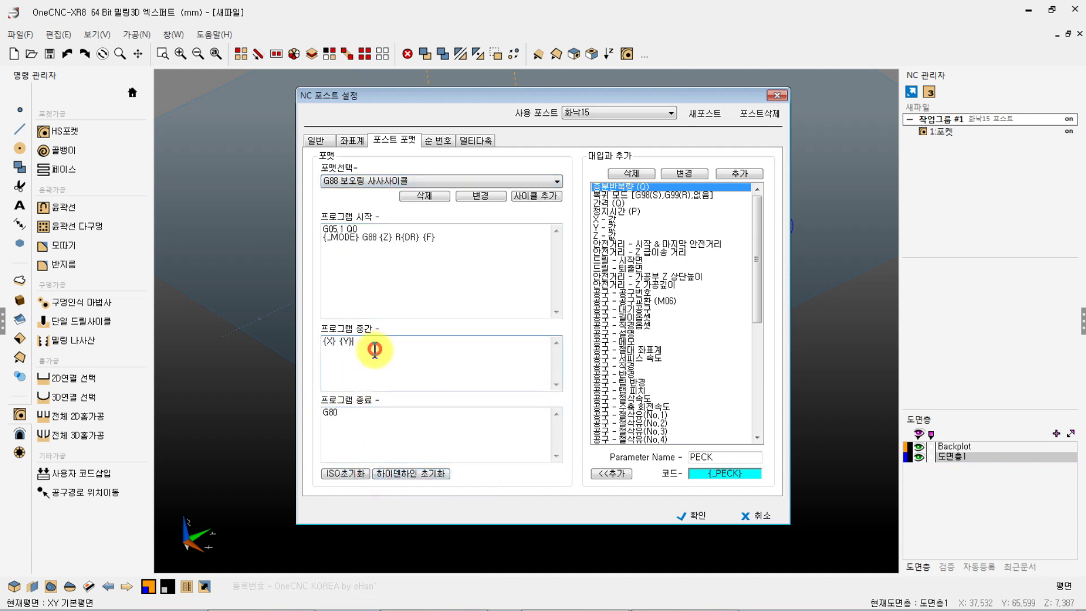
text(ㄹㄴㅇㄹㄴㅇㄹ)
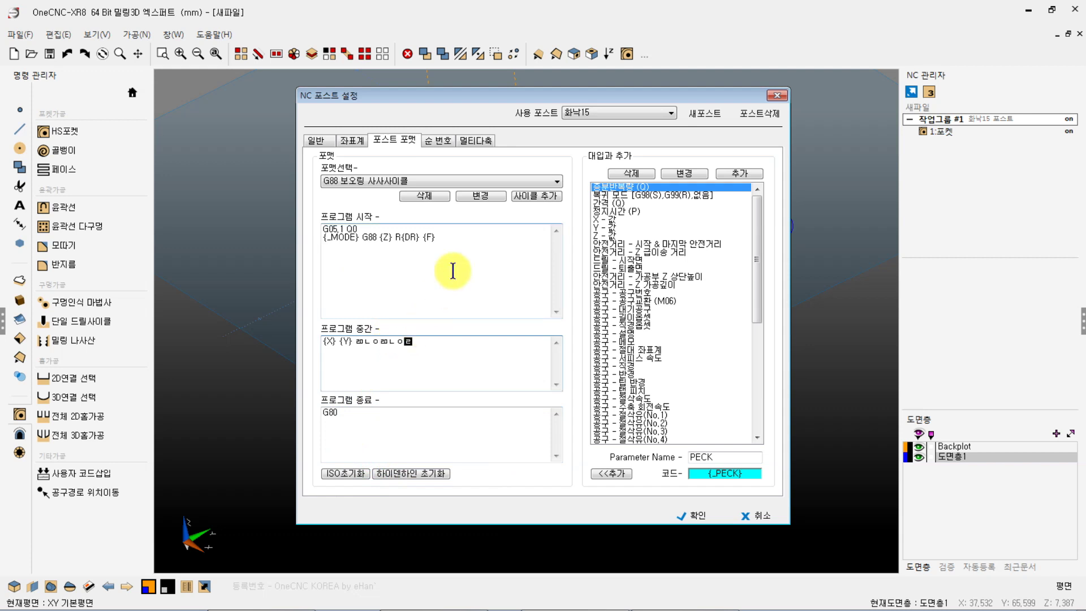
click(373, 269)
click(482, 232)
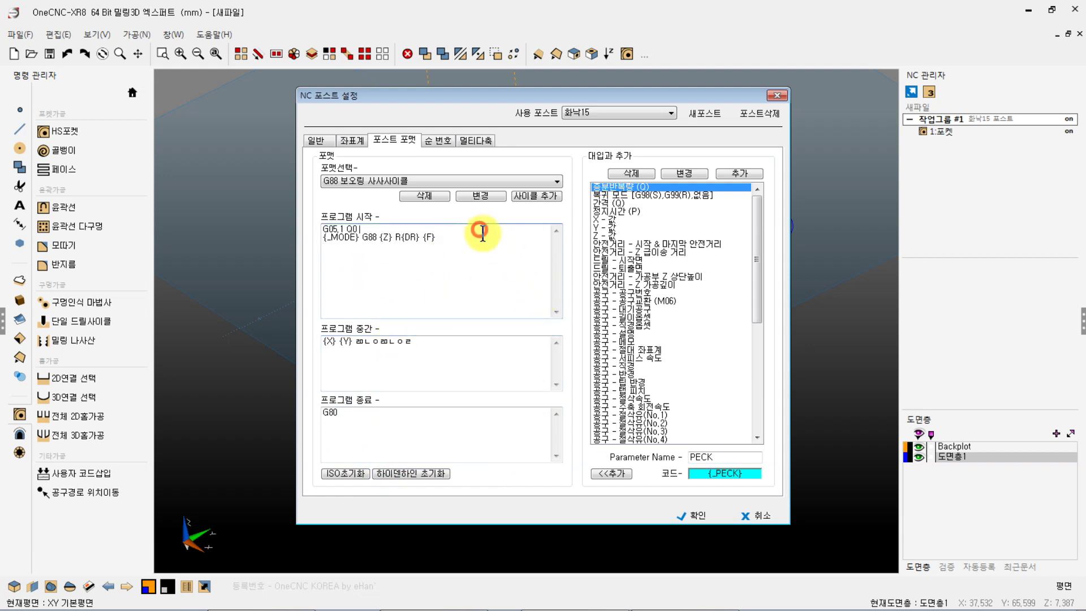
key(Return)
text(ㄴㄹㄴㅇ)
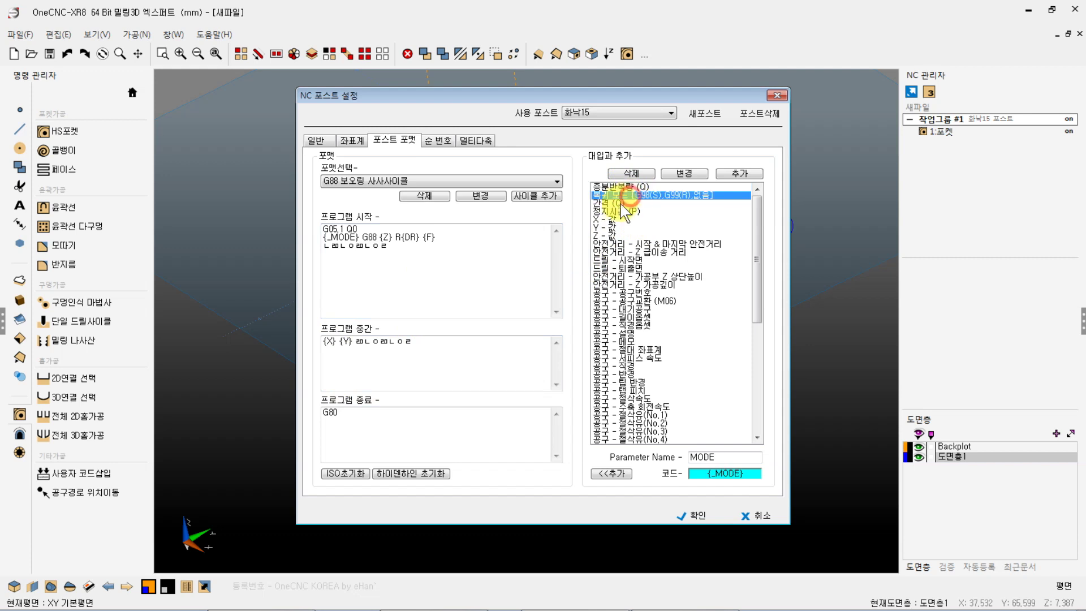
Step: Inspect the codes of the tool diameter offset and interval (Q) variables available for the new G88 cycle
click(624, 326)
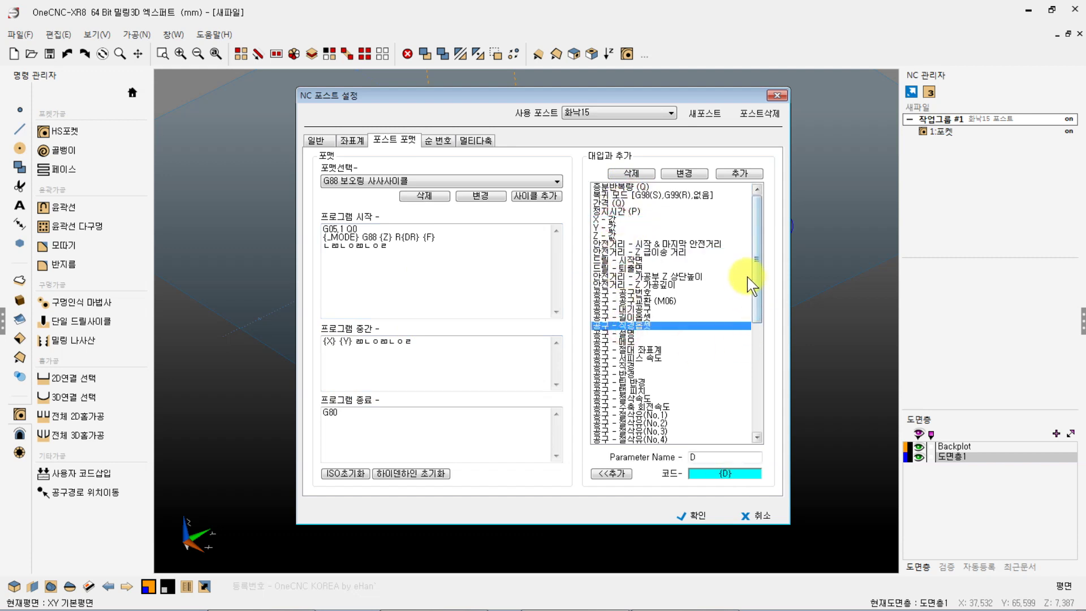
drag(754, 281, 685, 211)
click(650, 202)
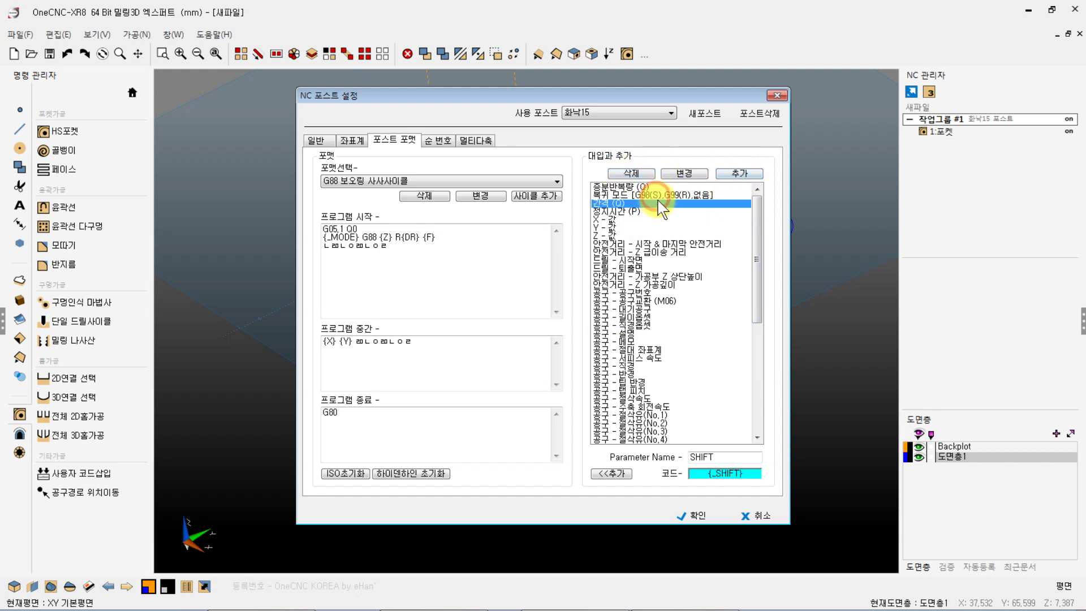
Step: Add a user parameter with an arbitrary sample name before the Y value in the variable list, and delete it again
click(620, 228)
click(729, 173)
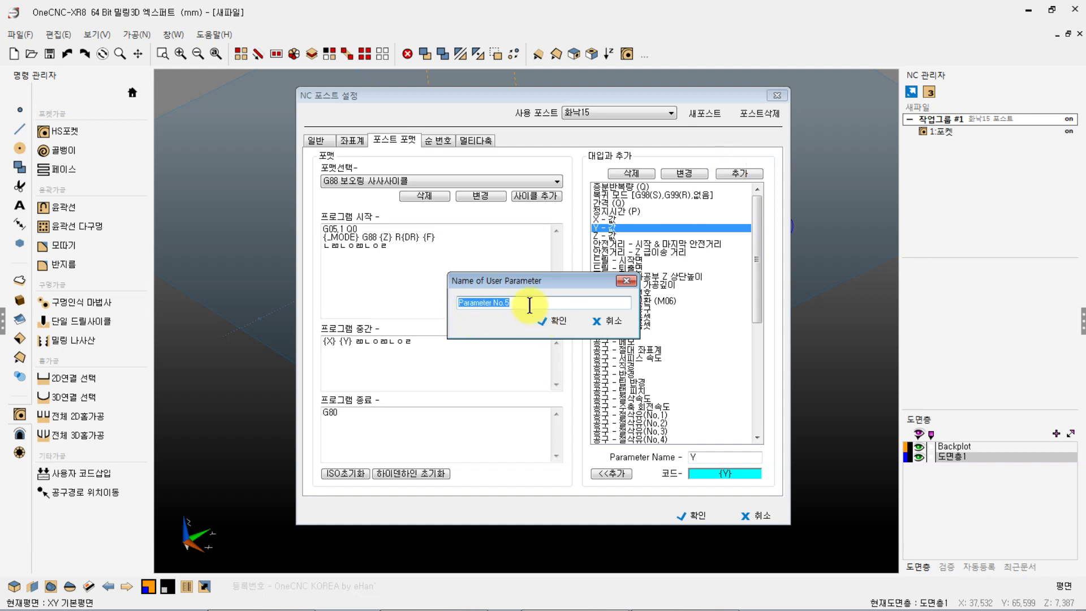
text(ㅓ러ㅗㅅ로ㅓㄹ)
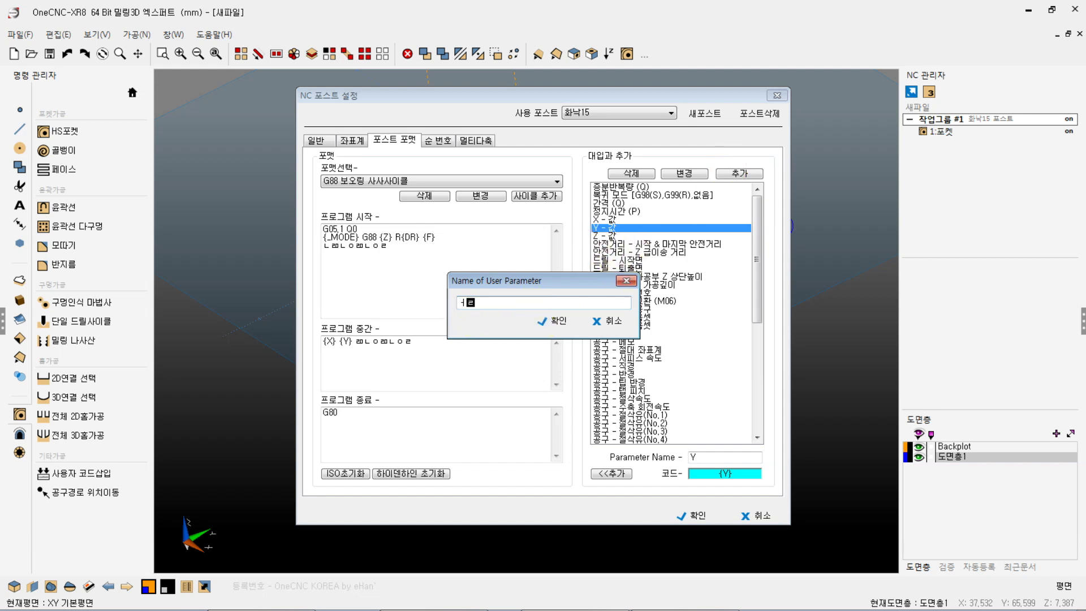
click(554, 321)
click(633, 221)
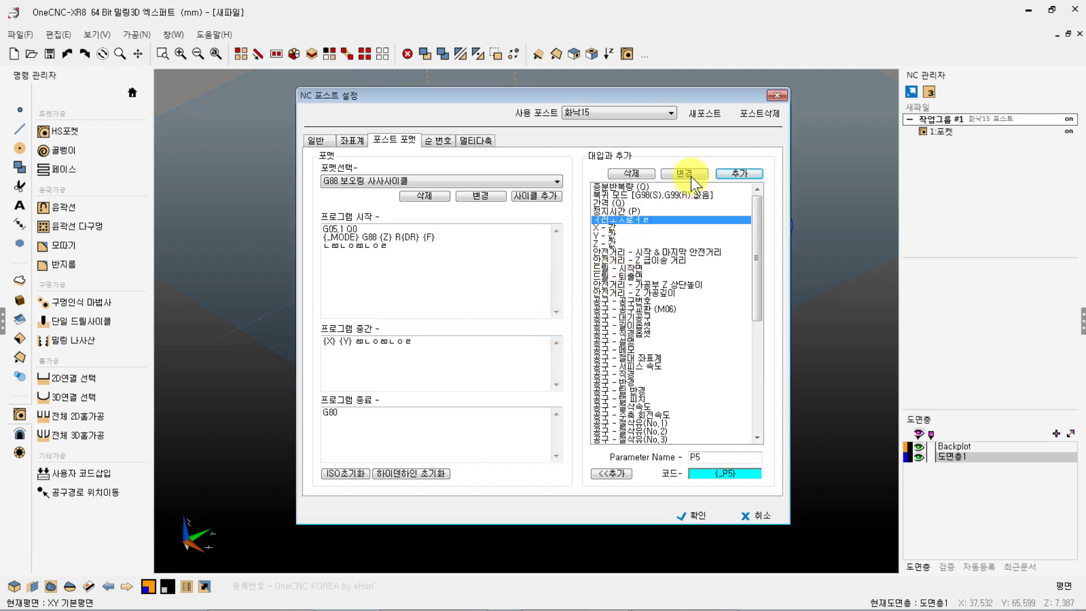
click(633, 174)
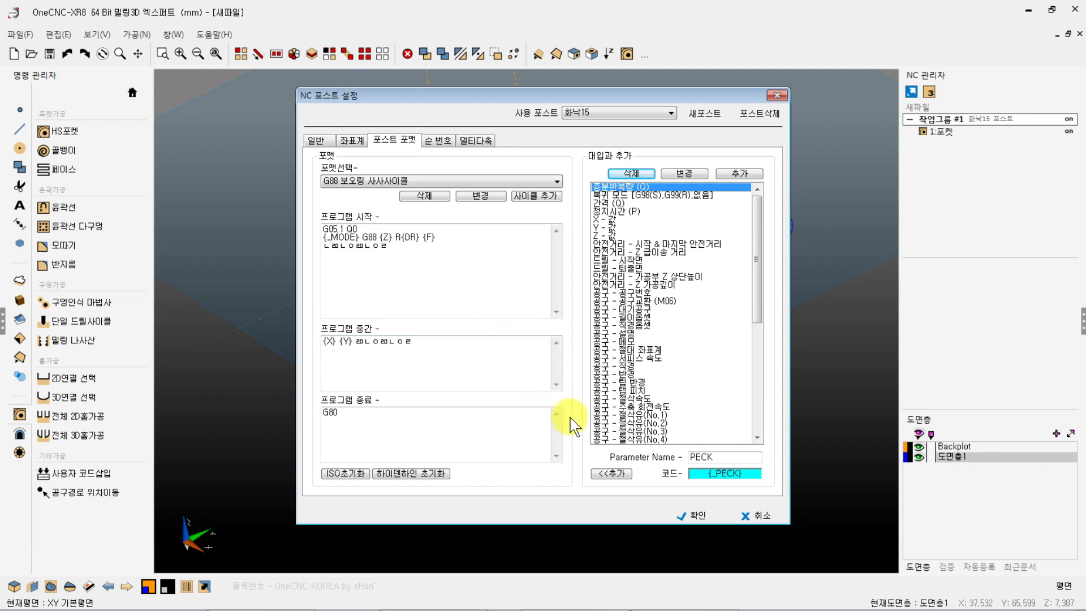
Step: Set the sequence number front prefix to N and enable sequence numbering to preview numbered lines in the example program
click(436, 143)
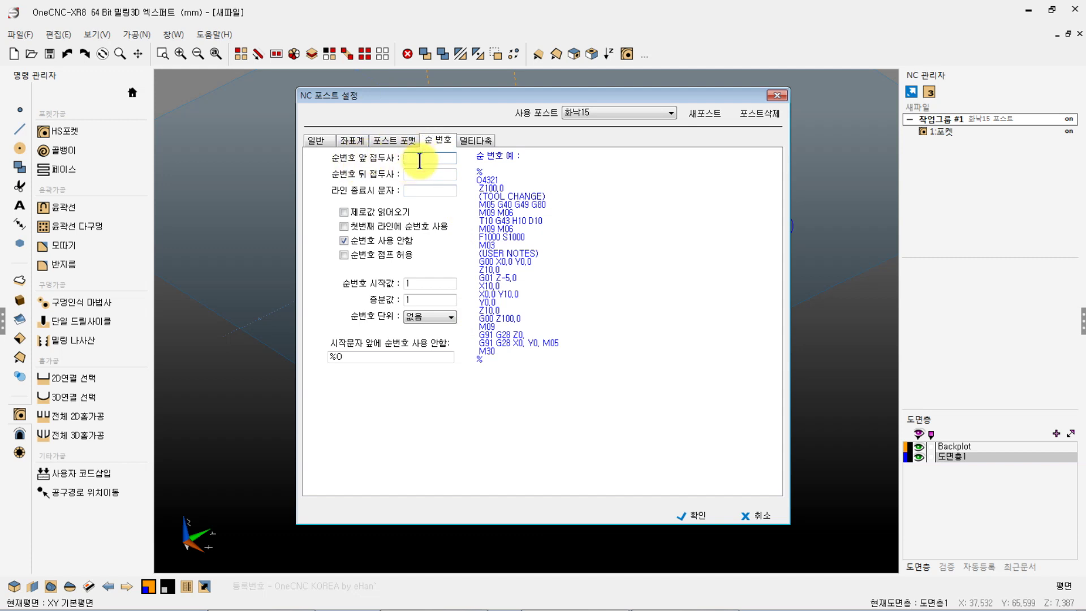
text(ㅜ)
key(BackSpace)
text(N)
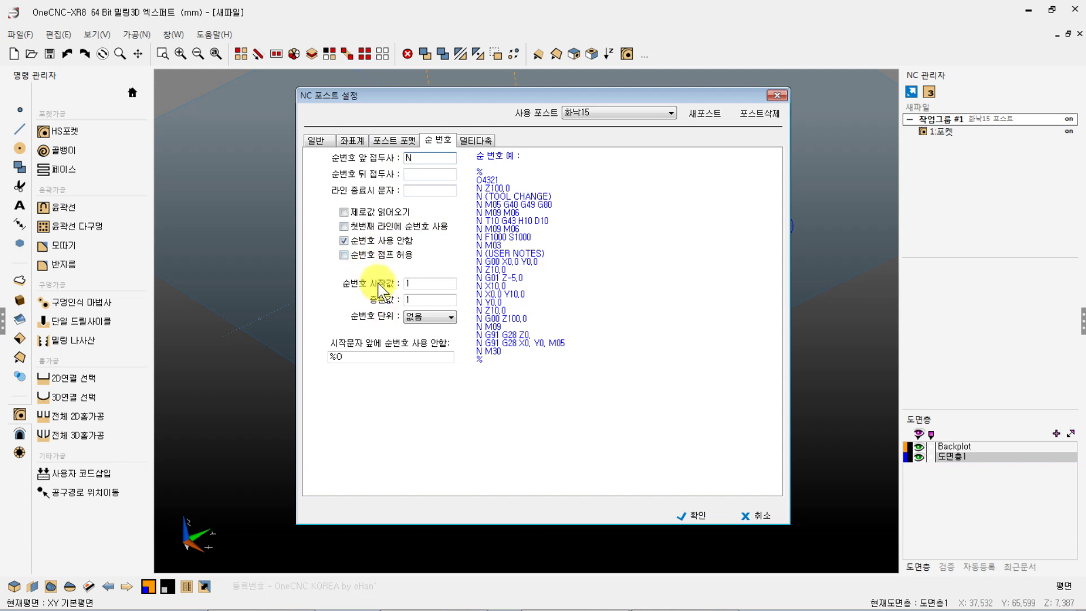
click(421, 284)
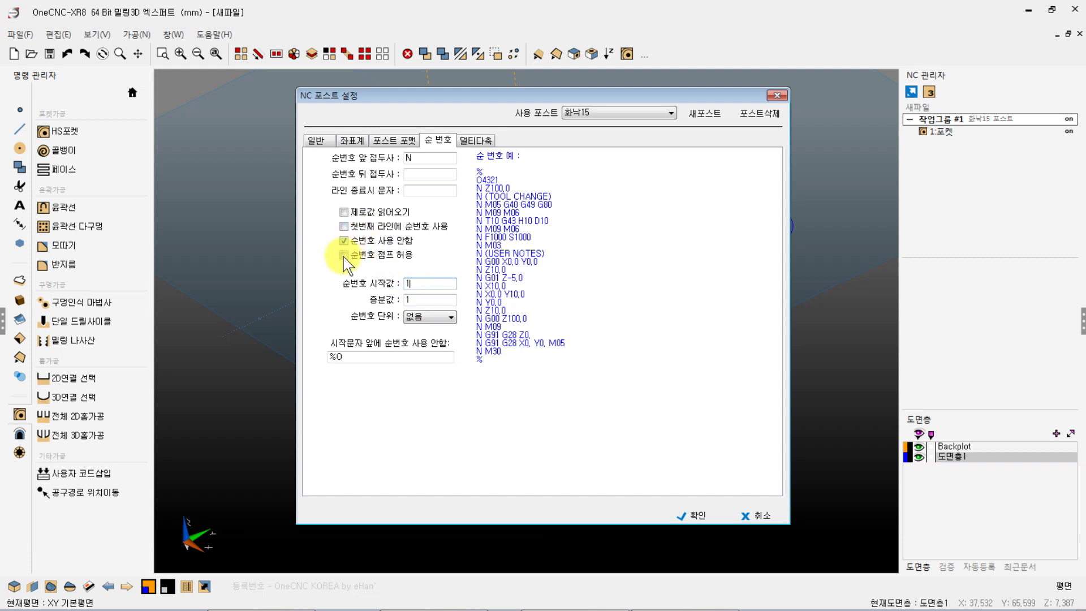
click(344, 241)
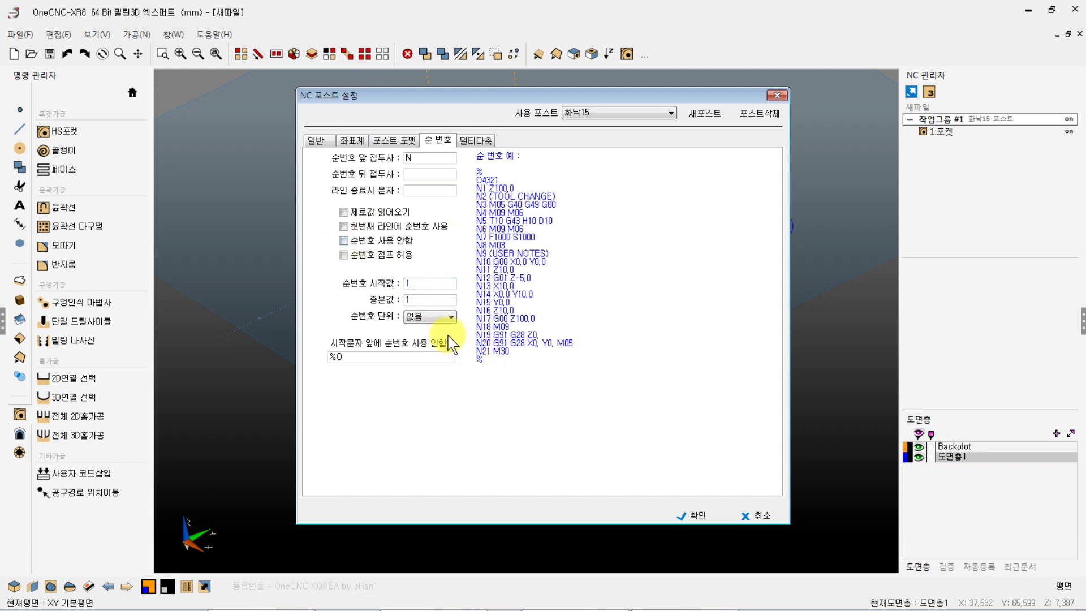
Step: Turn on 순번호 사용 안함 again and clear the N prefix from the sequence number settings
click(344, 241)
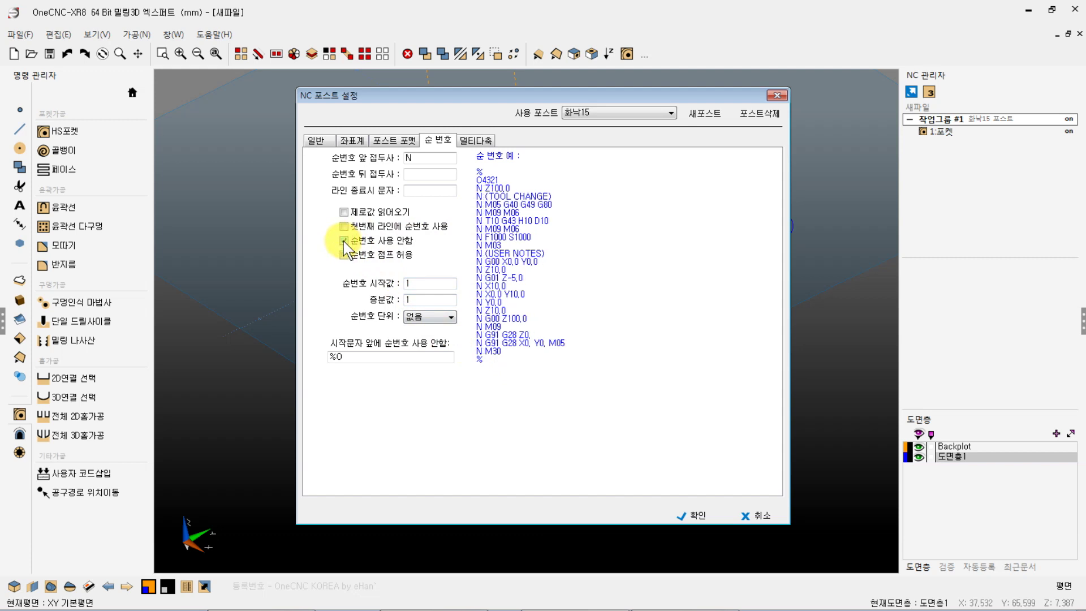
double_click(421, 158)
key(BackSpace)
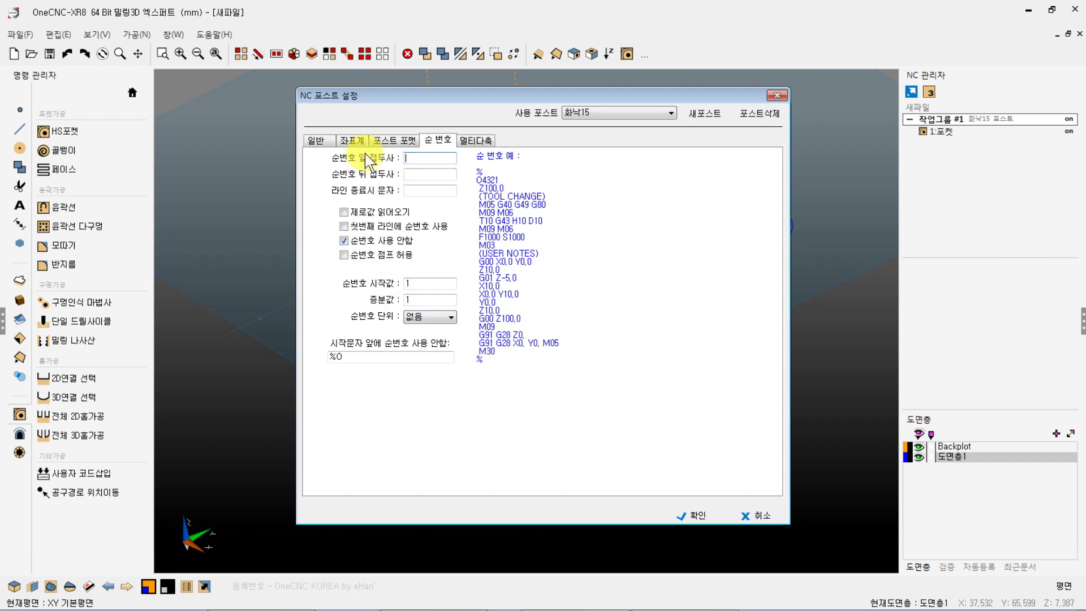
Step: Try the sample text /l:k/k/lk as the sequence number rear affix and clear it again
click(429, 168)
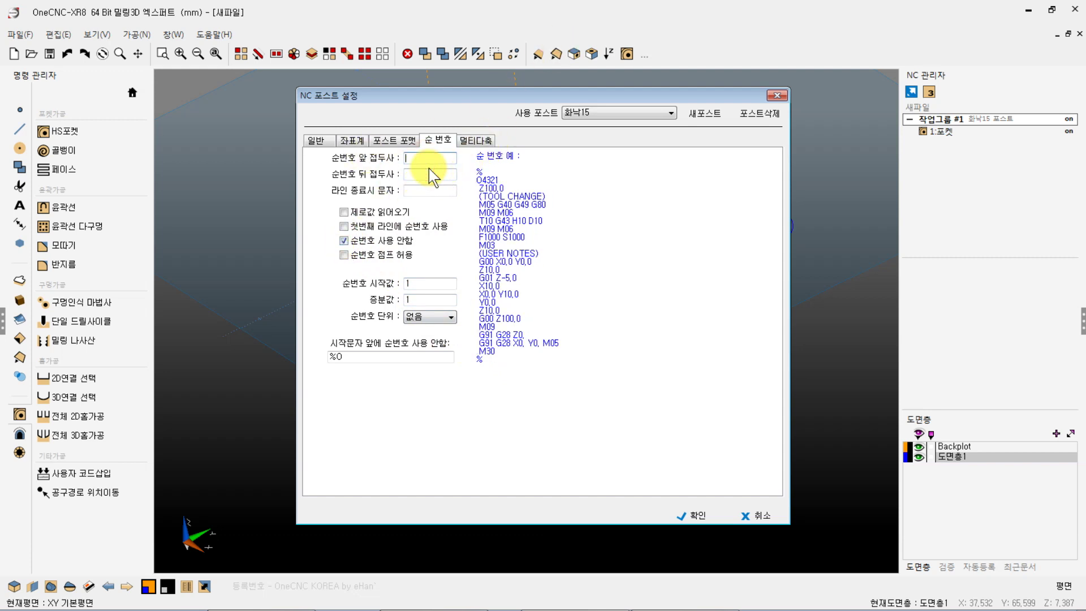
click(418, 172)
text(/l:k/k/lk)
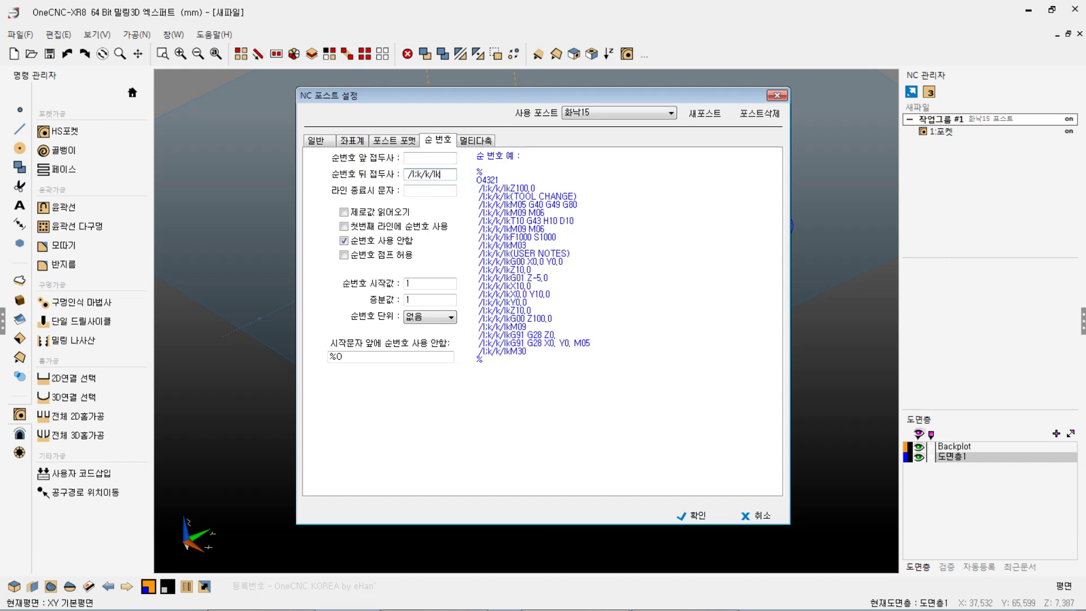
key(BackSpace)
key(BackSpace)
key(BackSpace)
key(BackSpace)
key(BackSpace)
key(BackSpace)
key(BackSpace)
key(BackSpace)
key(BackSpace)
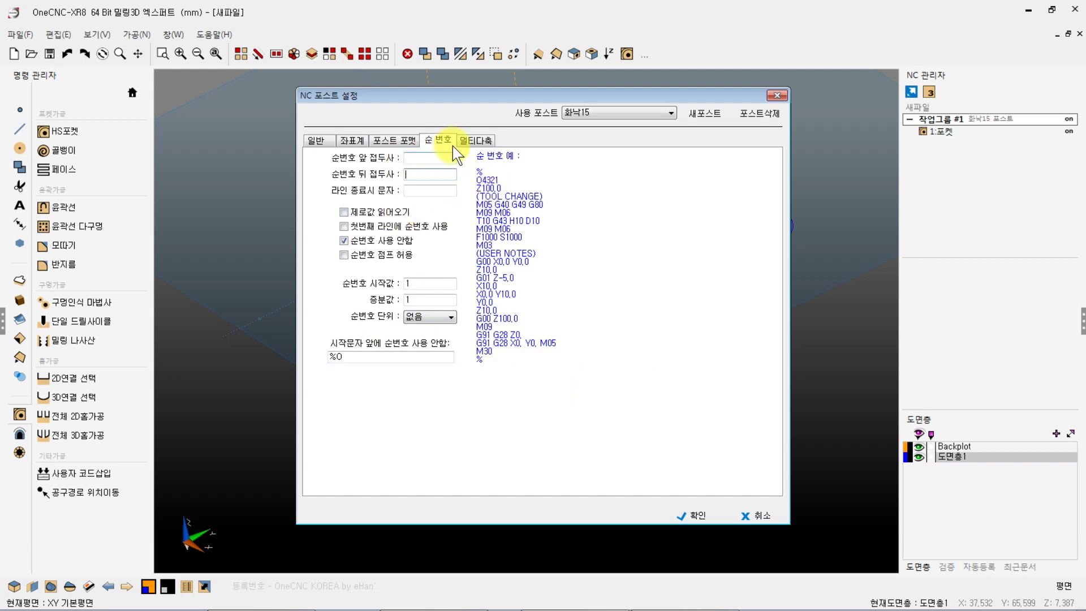
Step: Examine the post's multi-axis settings, including the choices for the number of axis decimal places
click(471, 141)
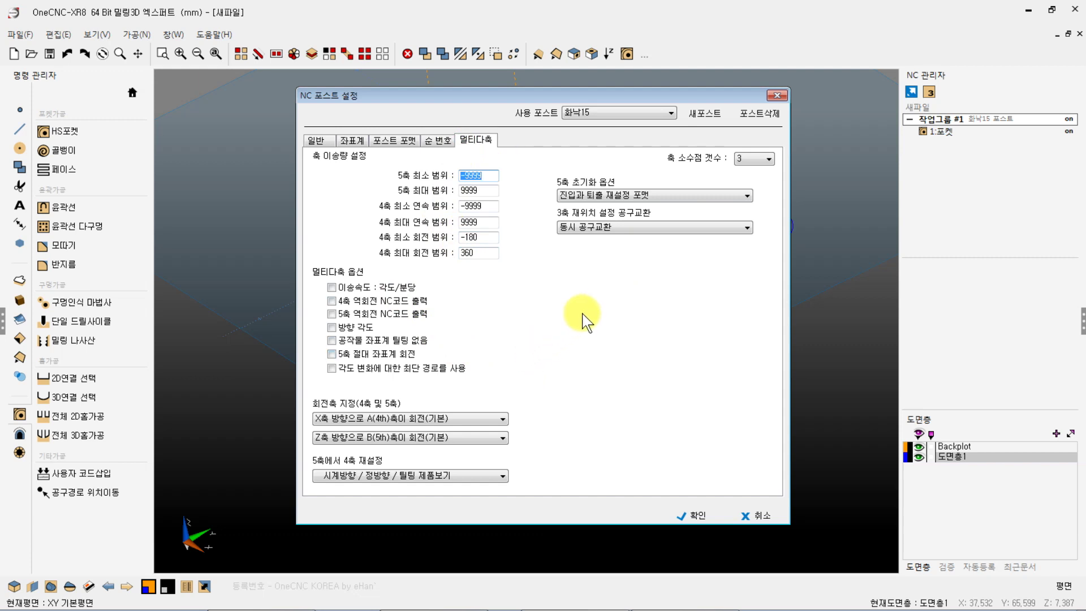
click(767, 160)
click(767, 161)
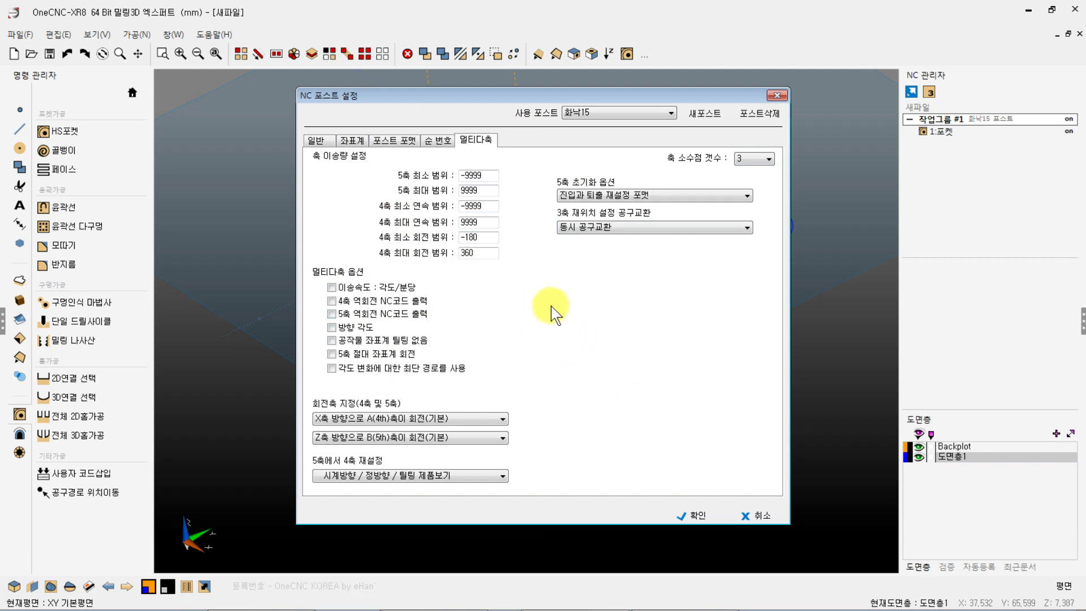
Step: Return to the G88 보오링 사사사이클 format, save the post settings, and confirm the work group settings
click(435, 140)
click(399, 139)
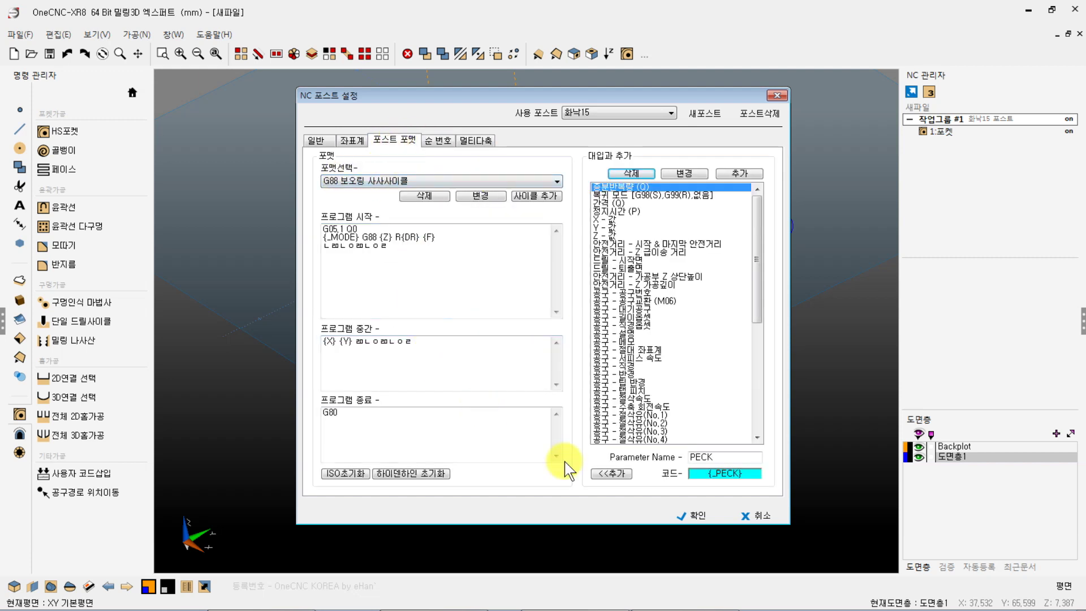
click(697, 515)
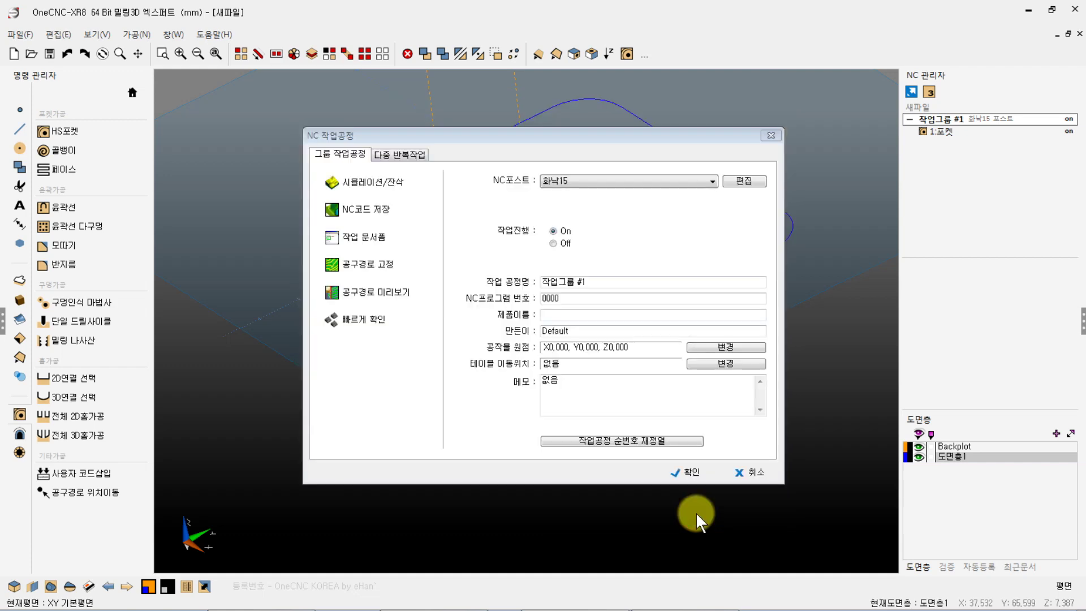
click(685, 473)
Step: Draw four circles of diameter 2 at free positions beside the rounded pocket contours
scroll(595, 390, down, 3)
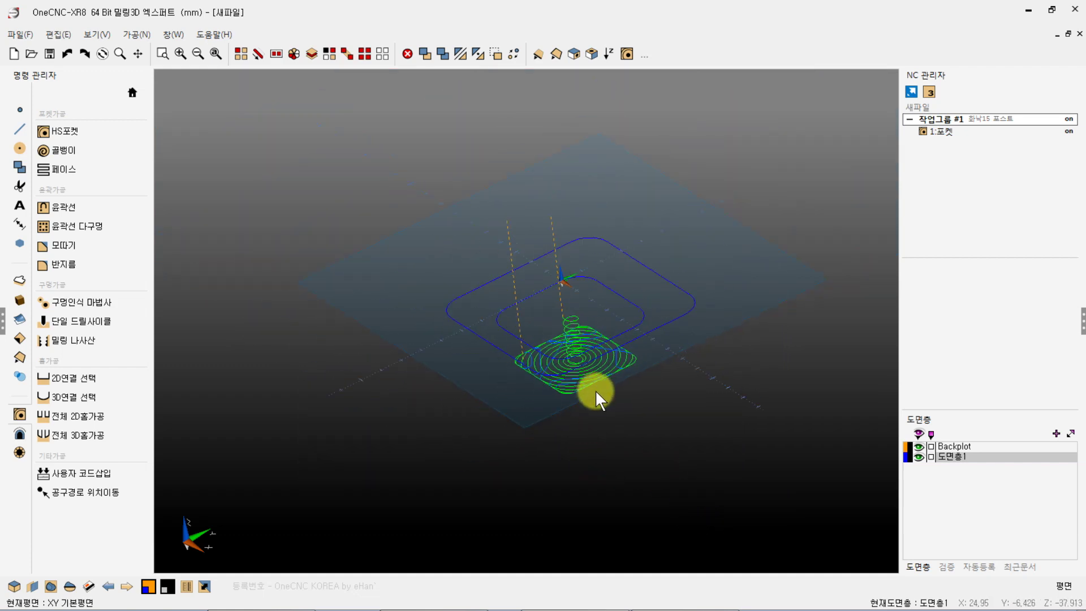
middle_drag(627, 318, 644, 335)
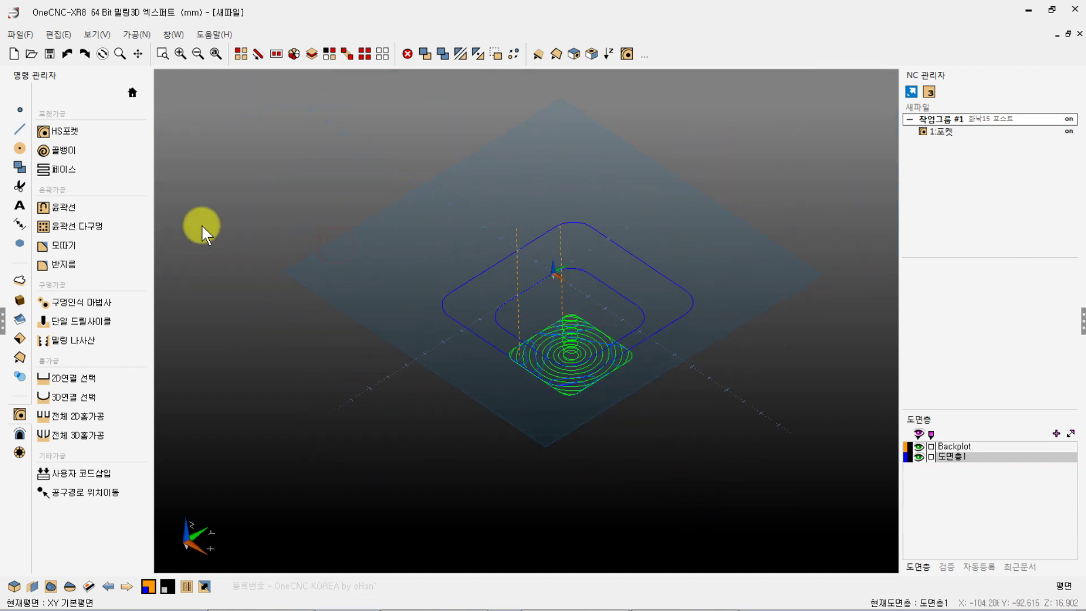
click(20, 148)
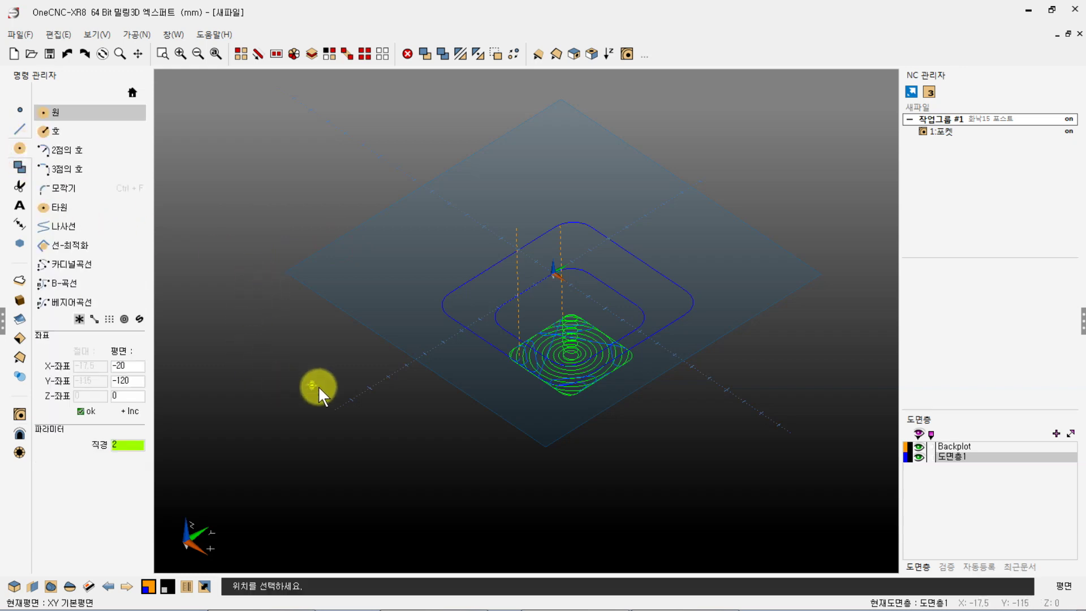
click(398, 371)
click(456, 369)
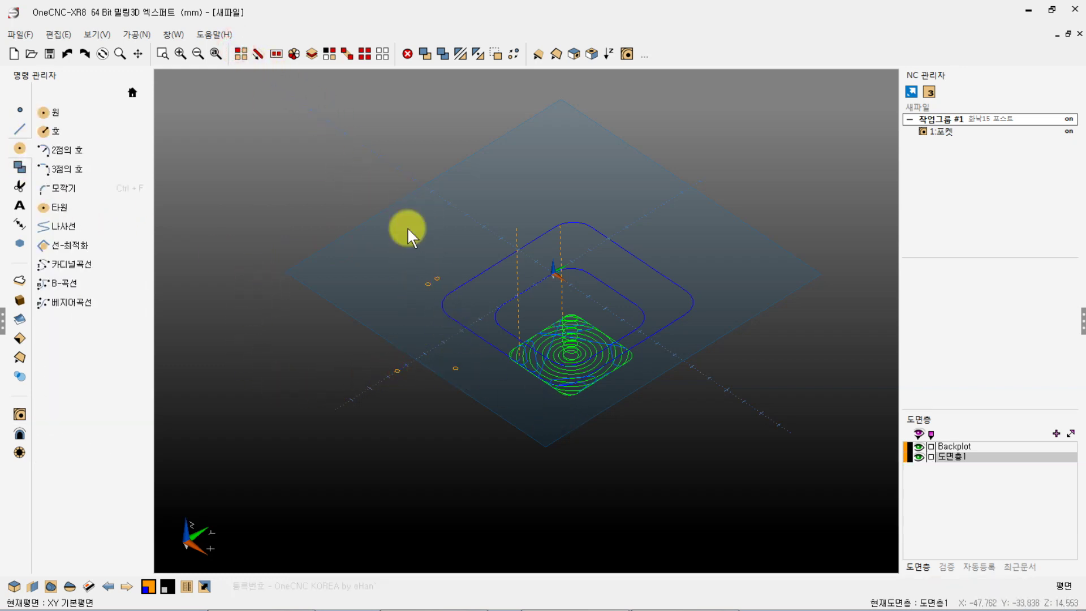
Step: Start a single drill cycle on the four small circles, keeping the 10 mm HSS center drill and the default clearances with machine canned cycles
click(241, 53)
click(435, 276)
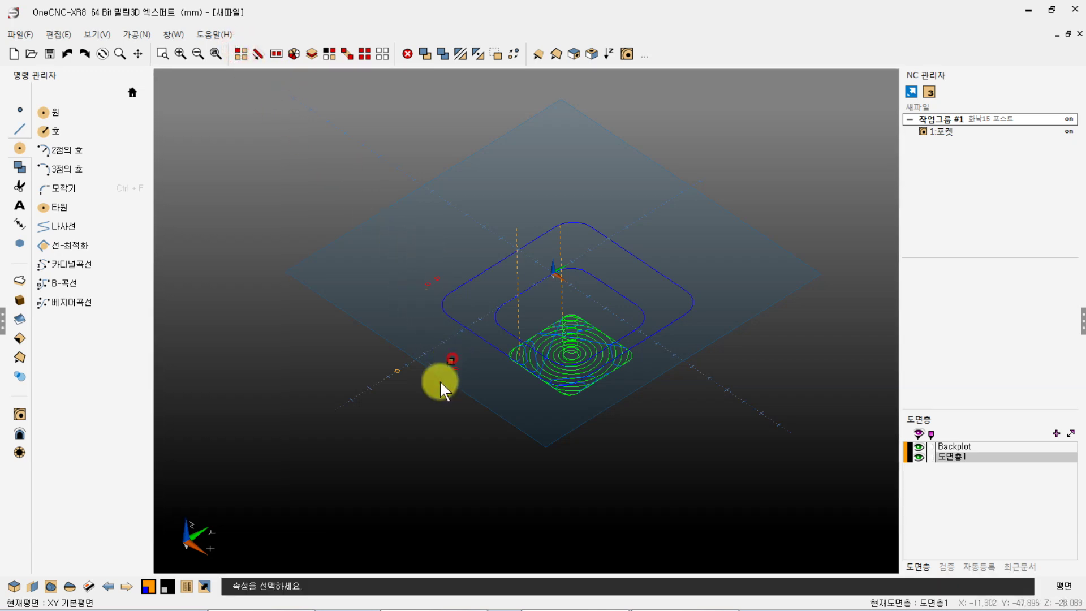
click(20, 415)
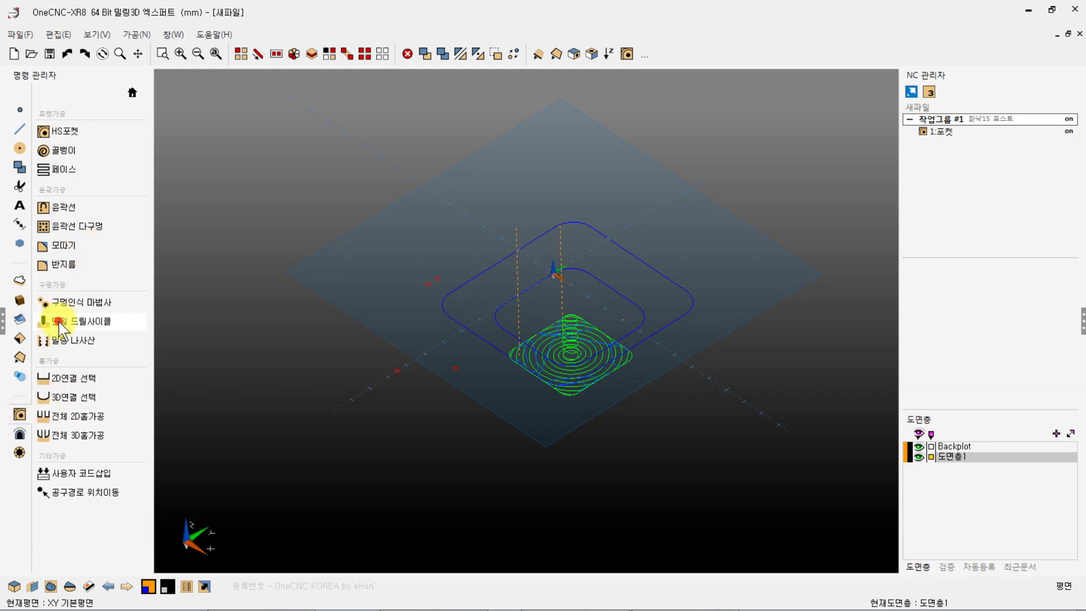
click(166, 323)
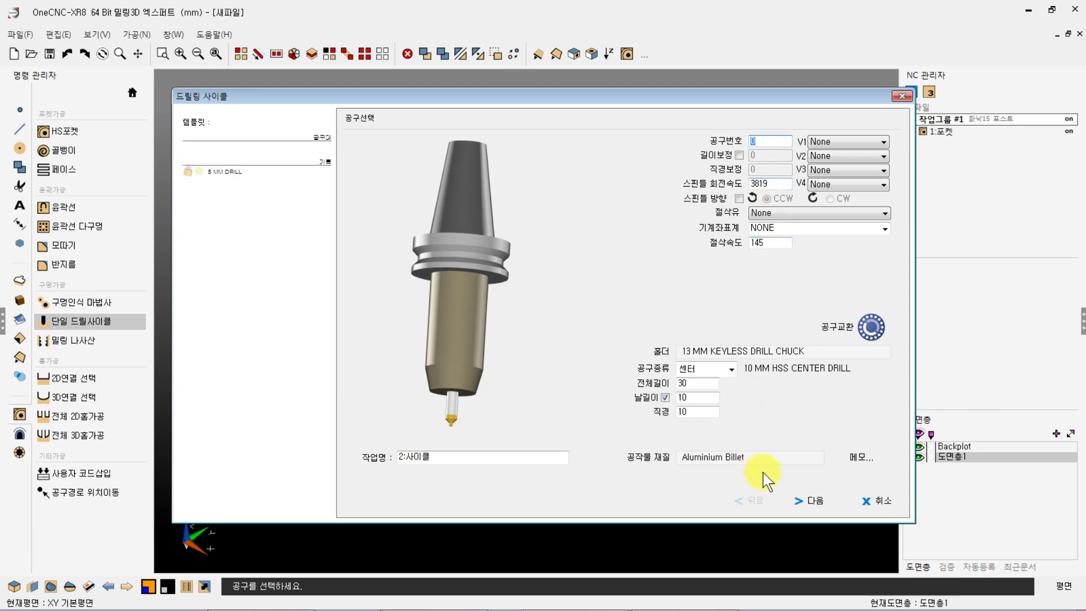
click(813, 501)
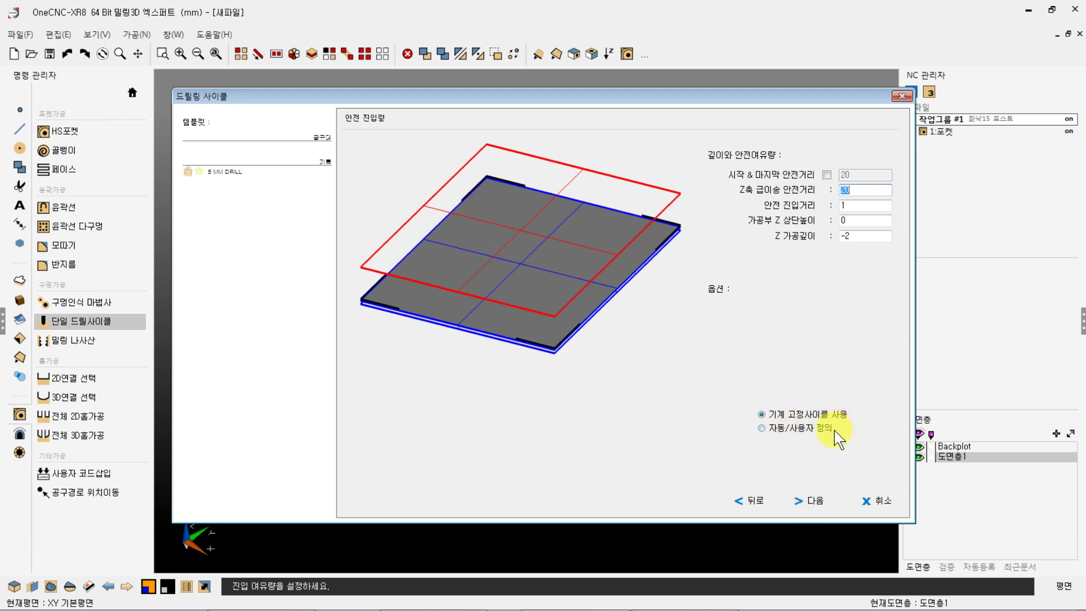
click(798, 499)
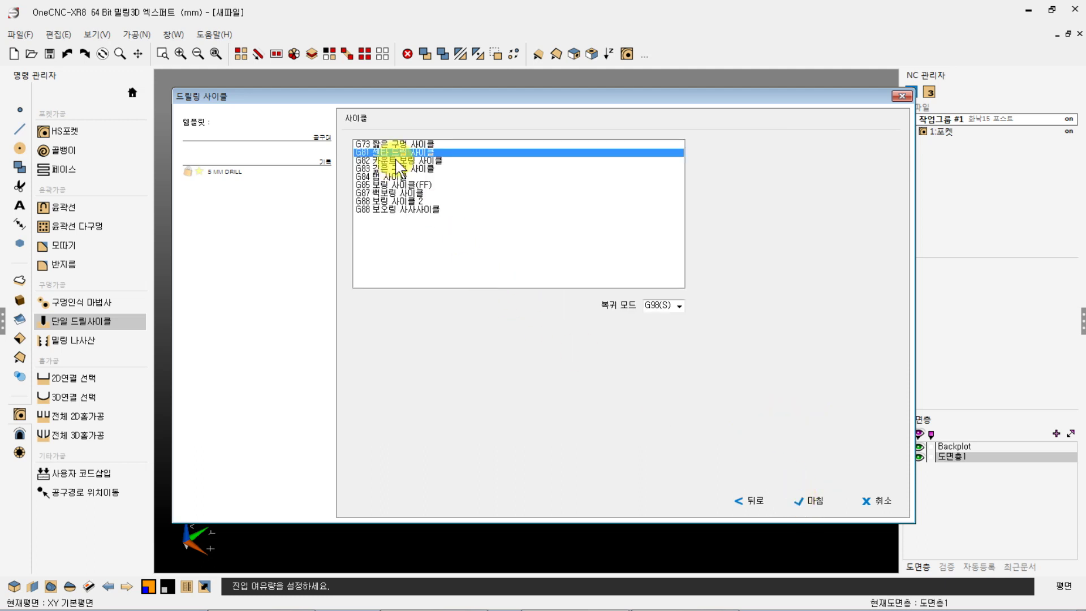
Step: Look through the available drilling cycles, choose G88 보오링 사사사이클 with return mode G98(S), and finish the operation
click(375, 210)
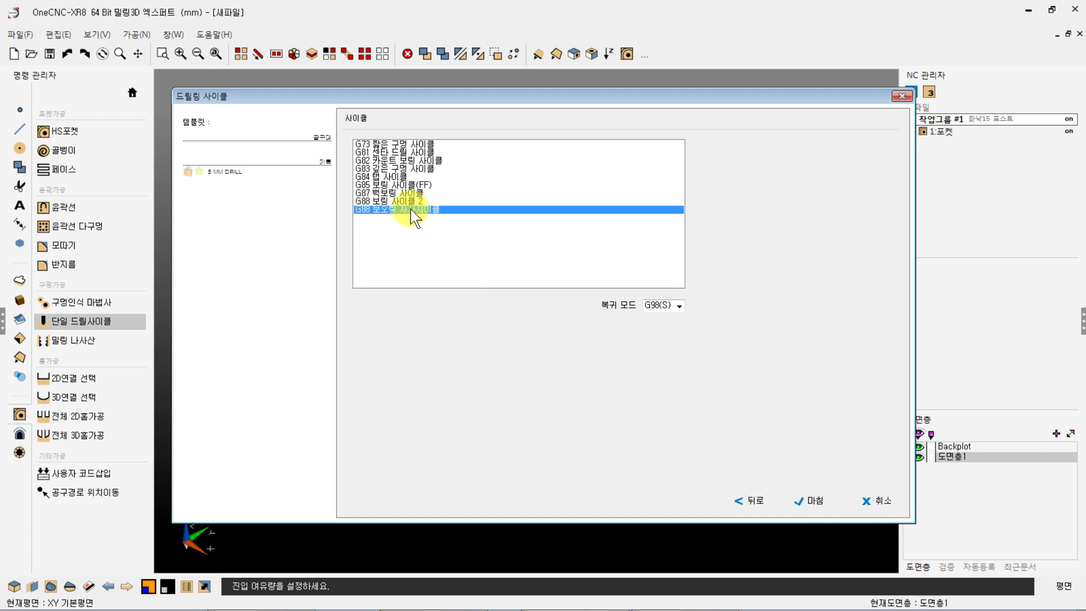
click(399, 201)
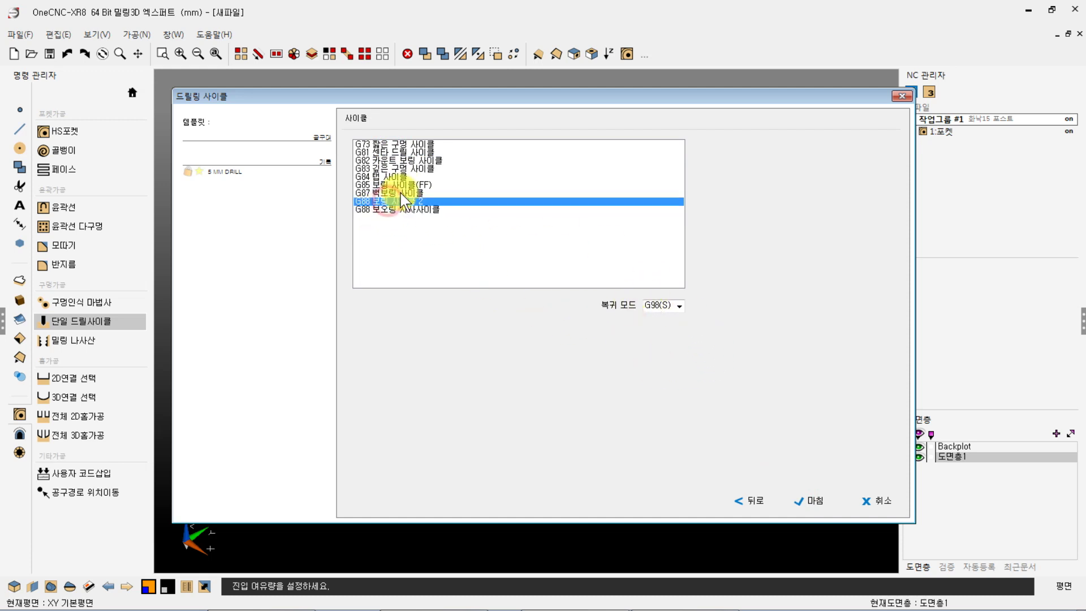
click(400, 193)
click(399, 176)
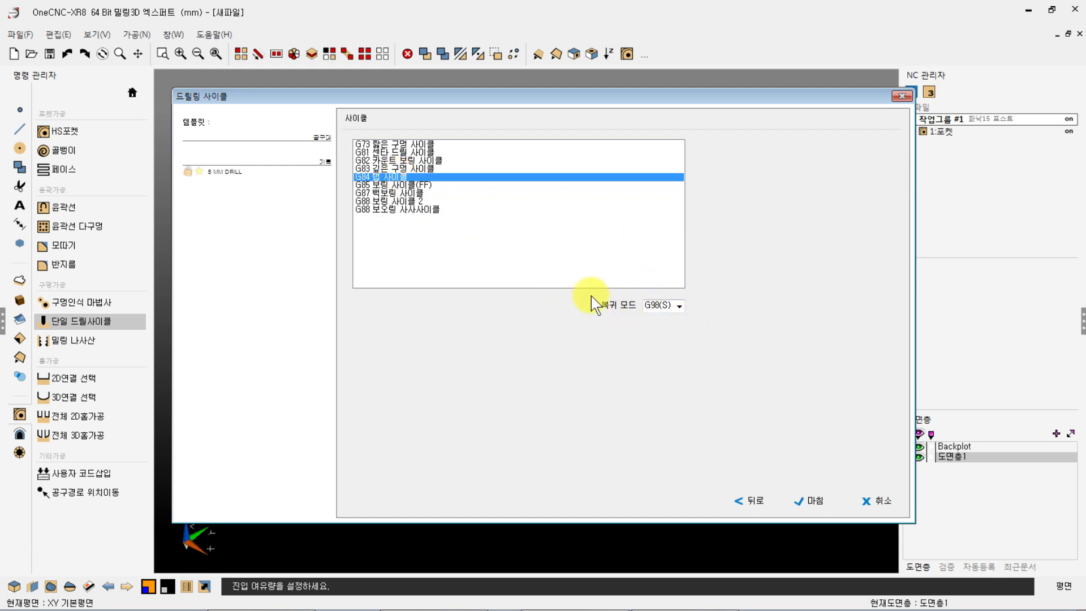
click(400, 168)
click(403, 160)
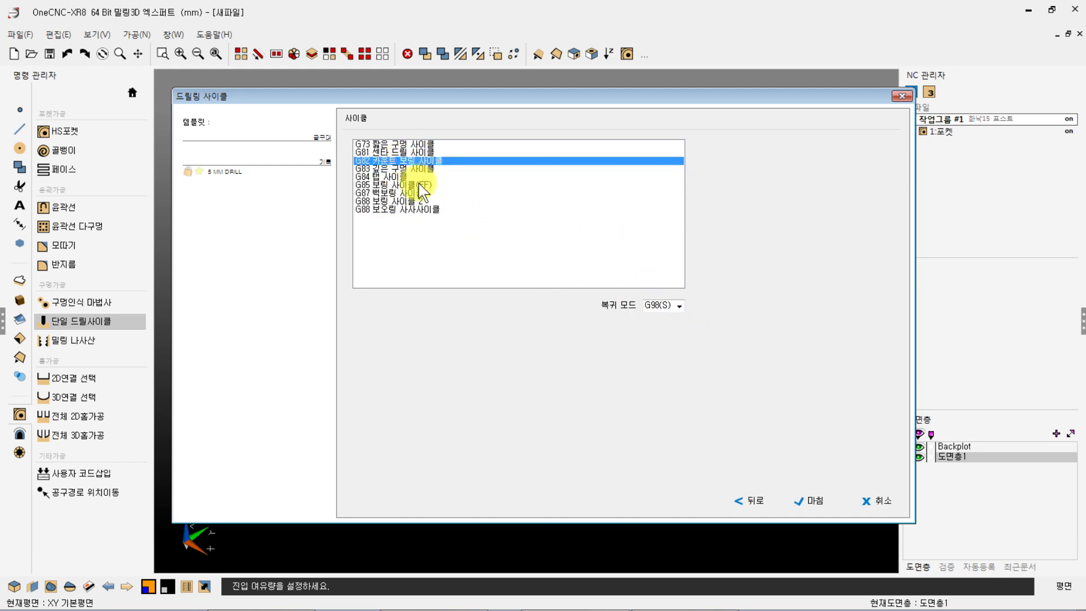
click(402, 202)
click(376, 209)
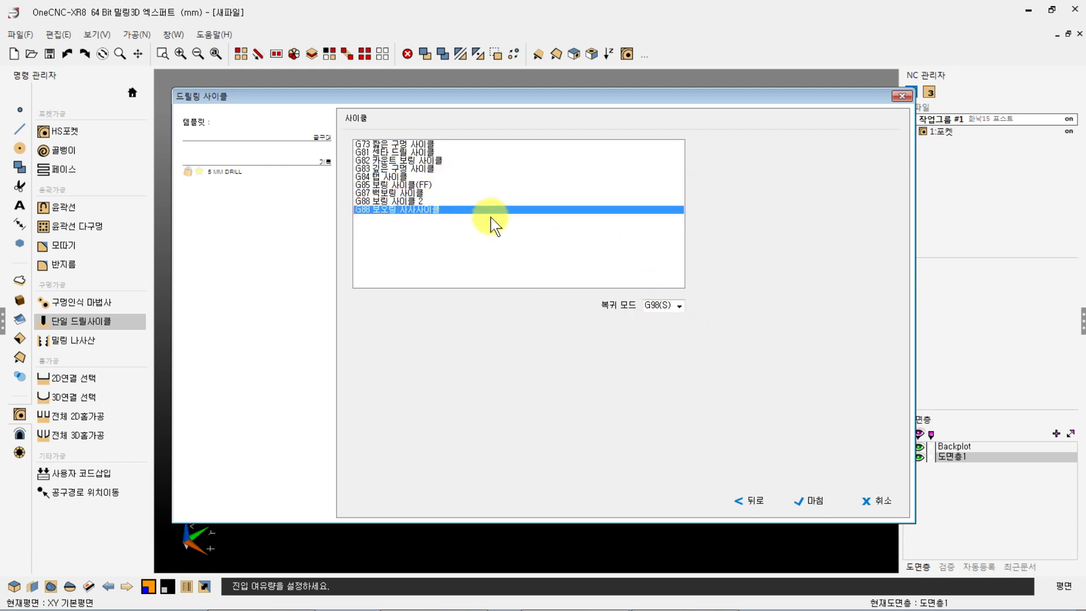
click(803, 499)
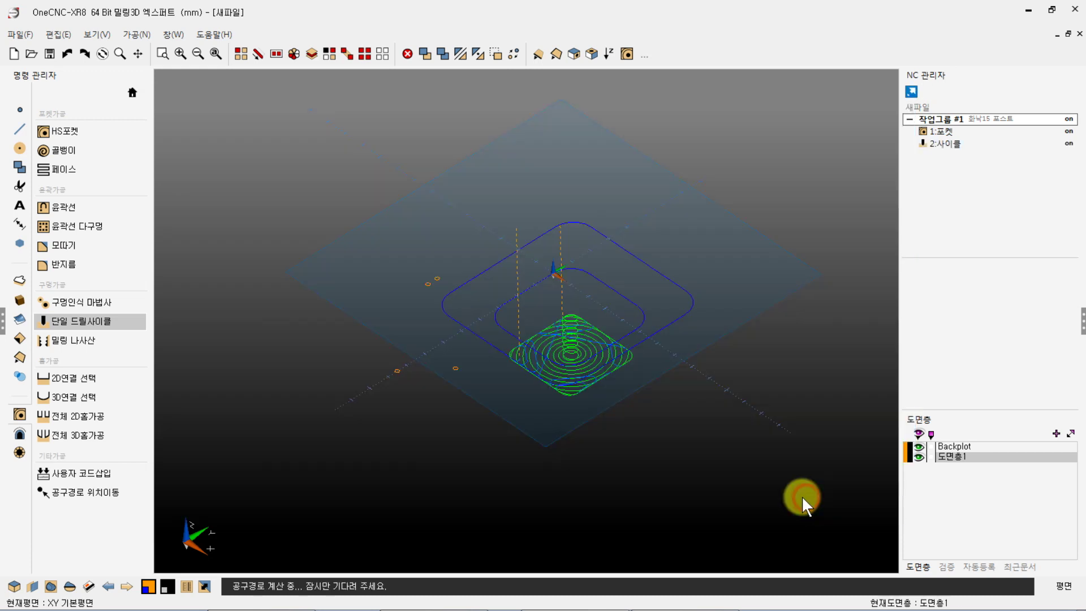
Step: Output the NC code of the 2:사이클 operation with the 화낙15 post and save it as 새파일.NC
click(951, 144)
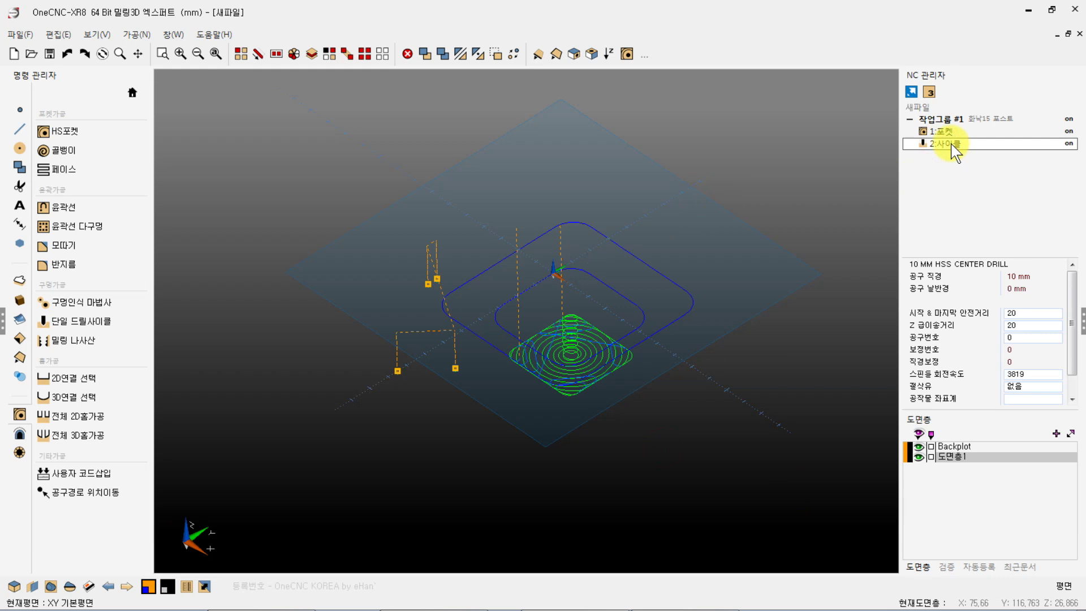
double_click(951, 142)
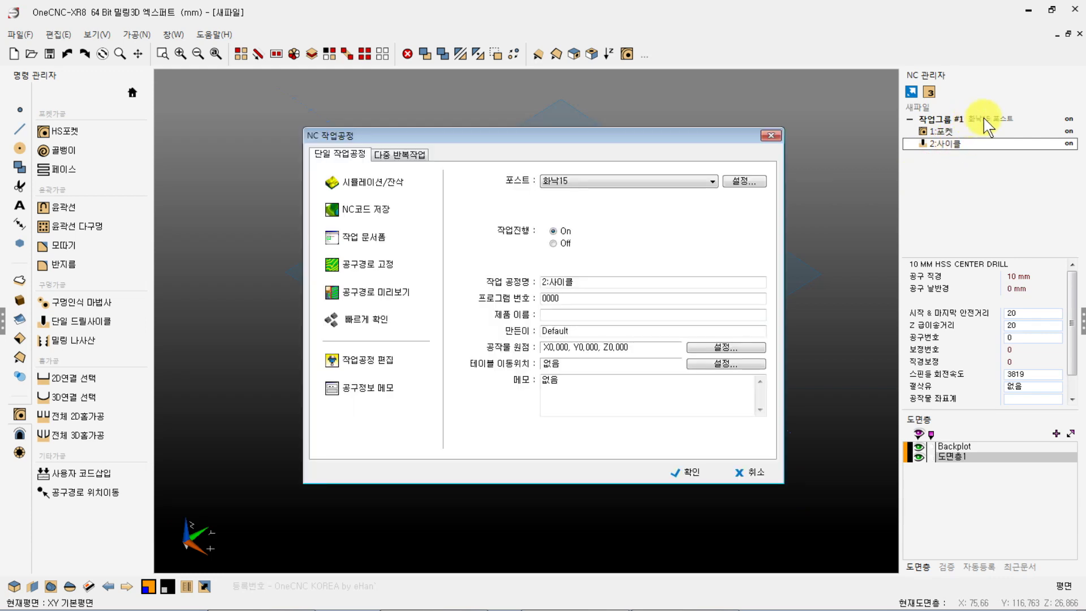
click(366, 218)
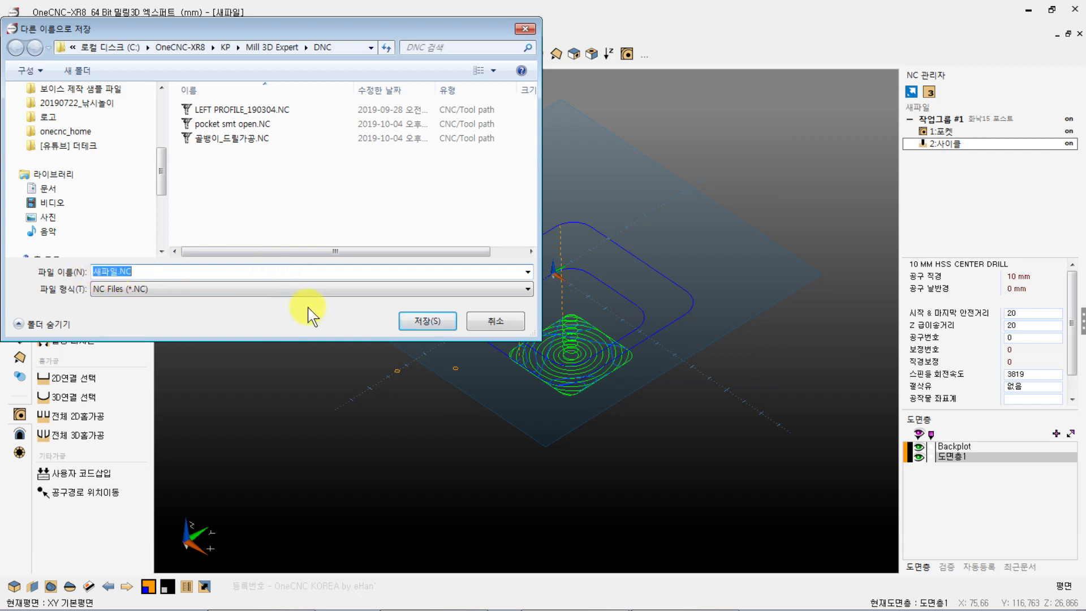
click(436, 325)
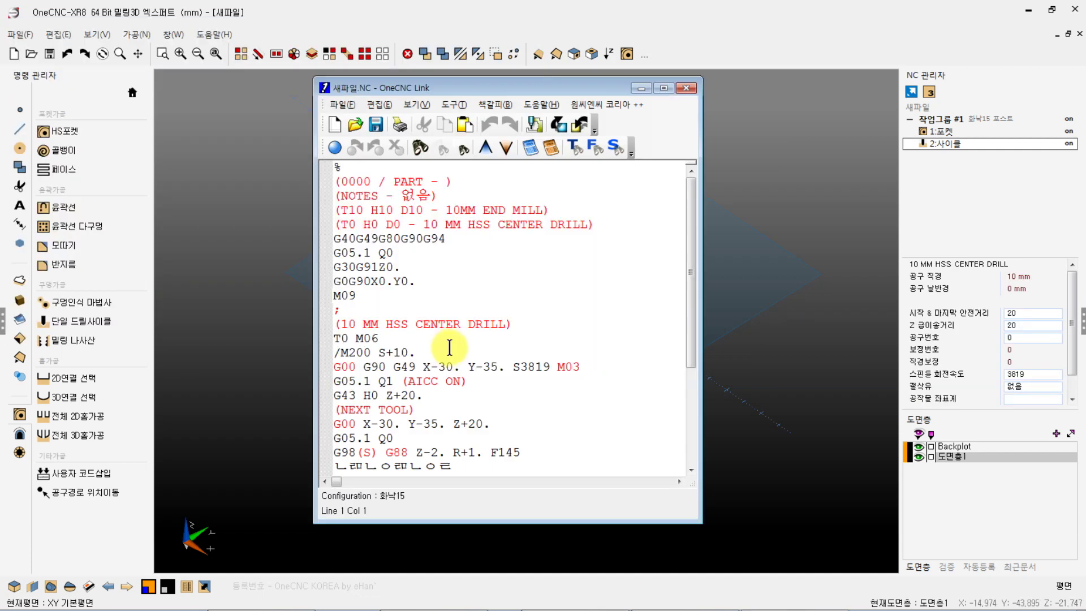
Step: Examine the header and tool-call blocks at the beginning of the drilling NC code and the closing blocks at its end
scroll(516, 283, down, 3)
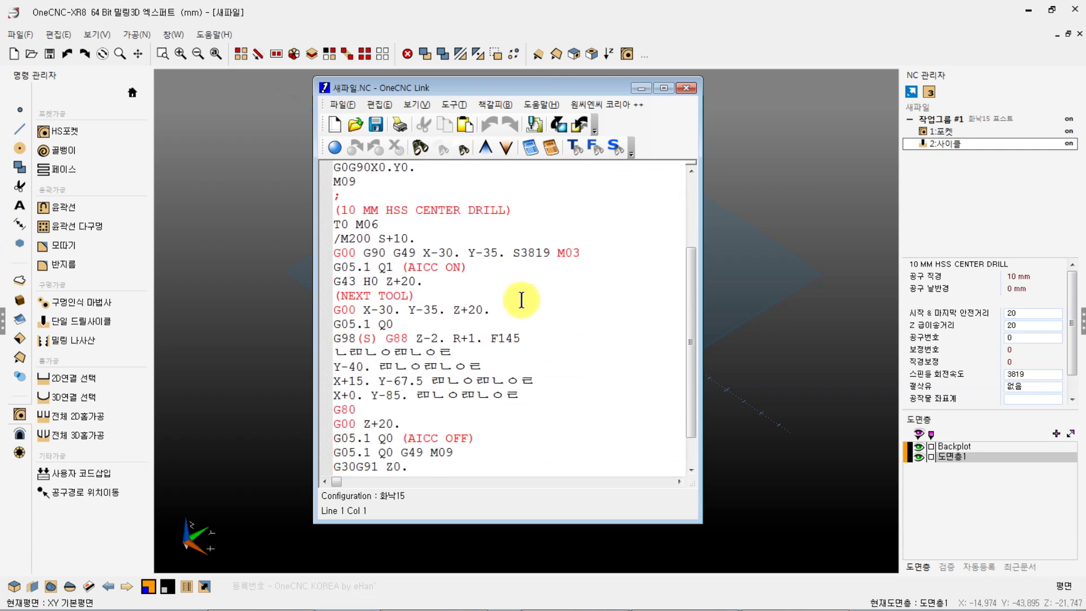
scroll(514, 309, up, 2)
scroll(512, 316, up, 1)
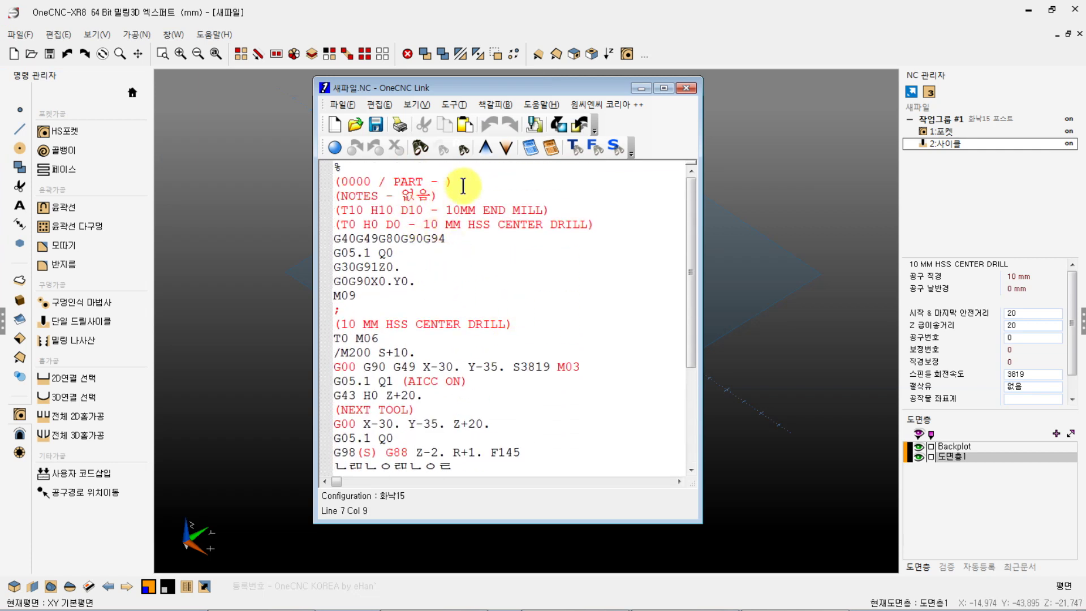
drag(462, 184, 343, 188)
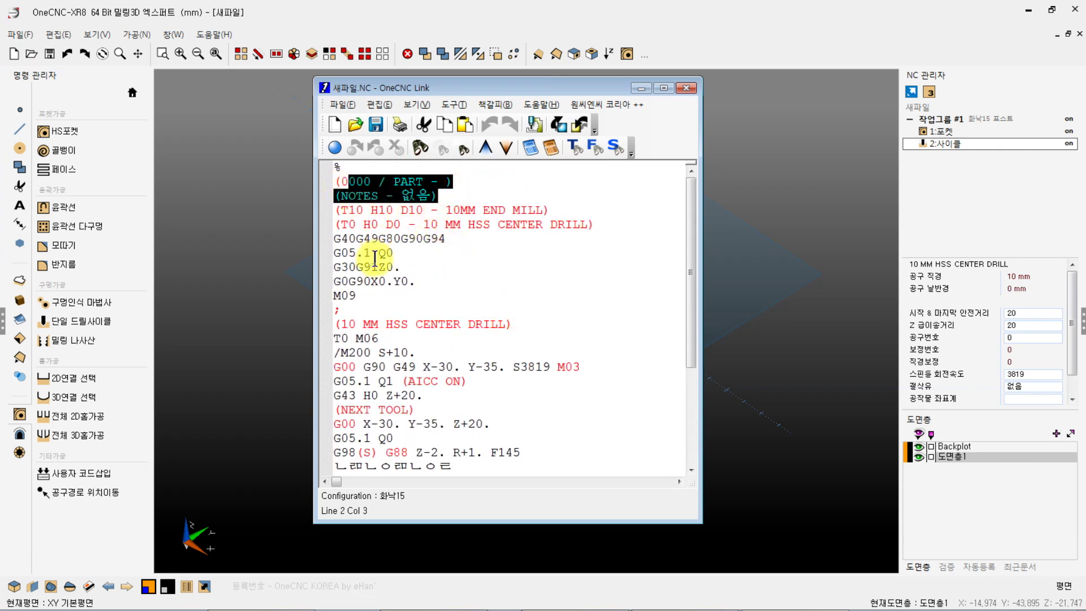
click(459, 235)
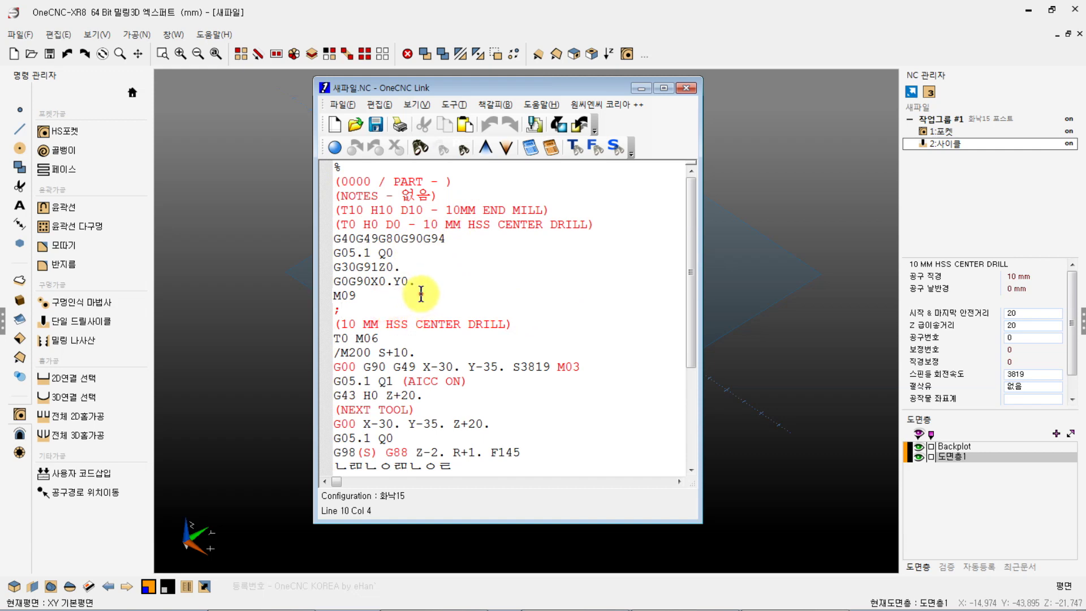
drag(419, 294, 426, 177)
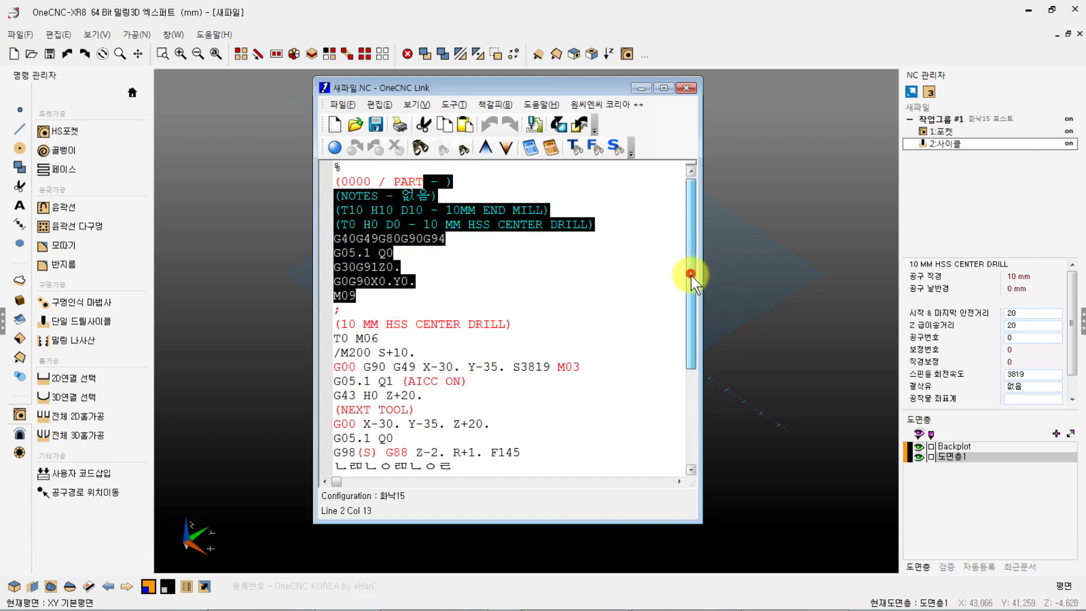
drag(691, 272, 690, 370)
drag(388, 460, 325, 409)
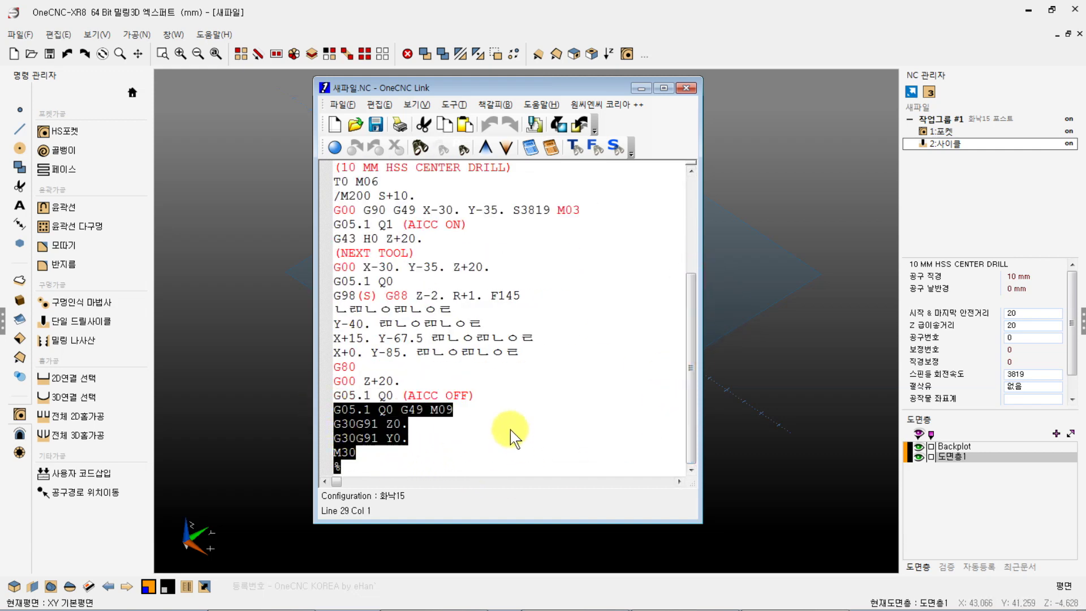
click(505, 425)
click(422, 381)
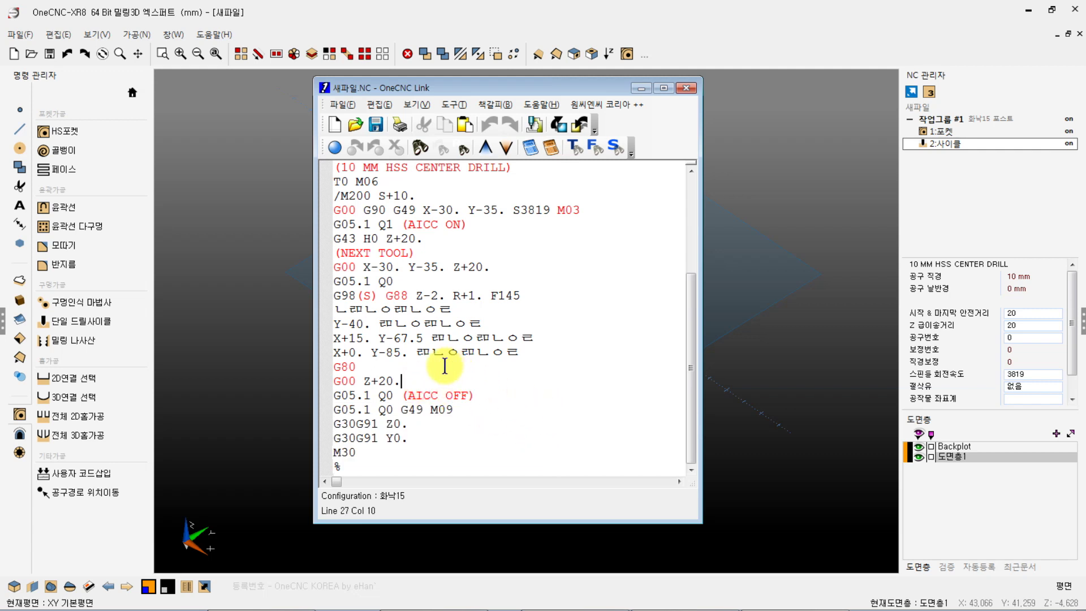
Step: Examine the G98(S) G88 cycle line, the hole position lines and the G80 cancel, and close the NC code
scroll(443, 367, up, 1)
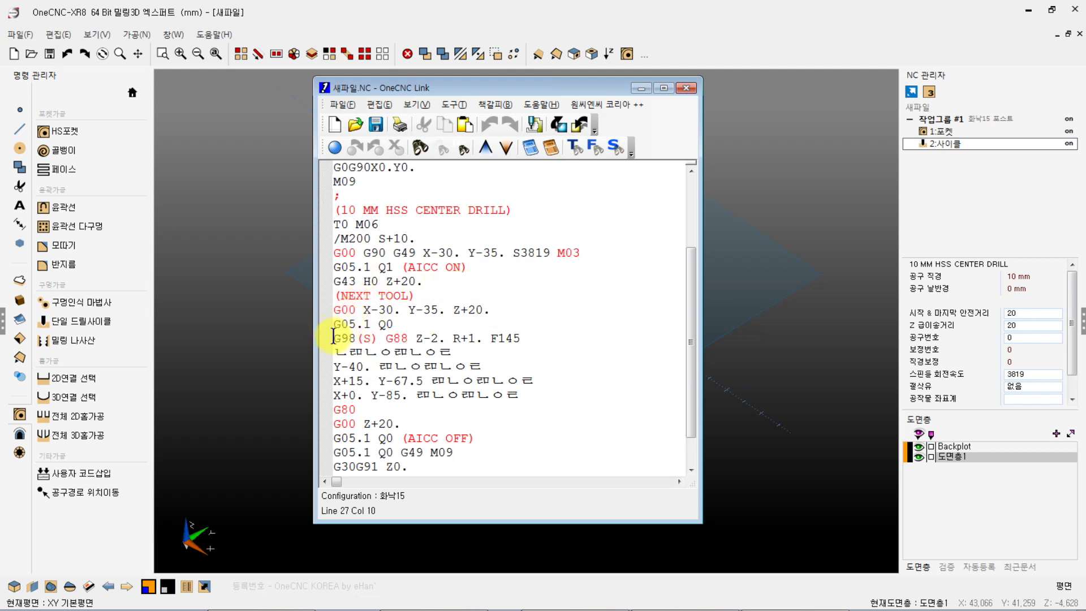
drag(334, 336, 474, 364)
drag(354, 379, 457, 402)
click(380, 408)
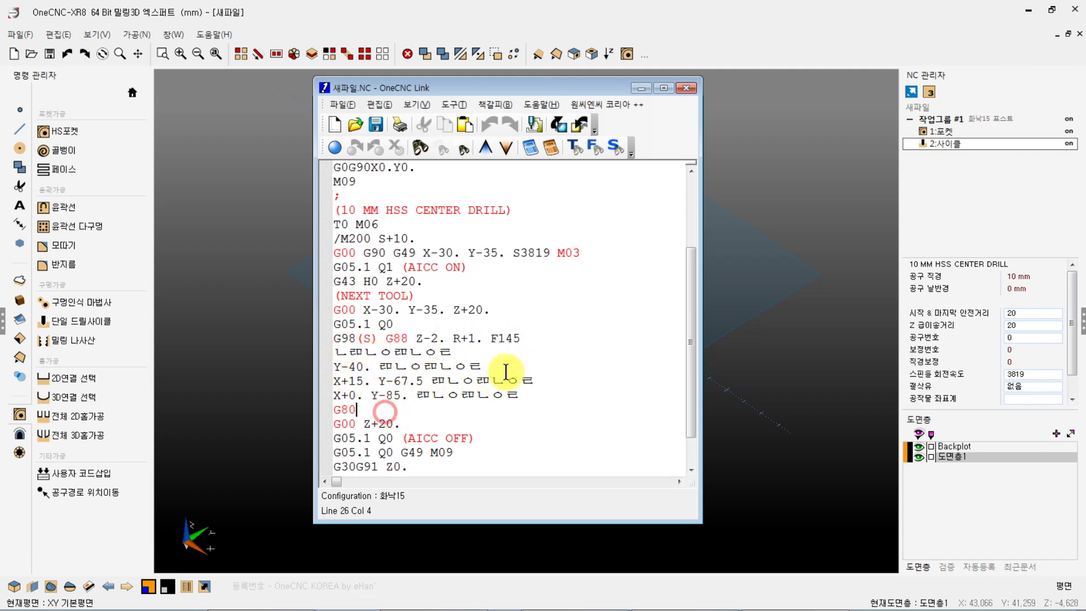
scroll(504, 369, down, 1)
scroll(506, 348, up, 3)
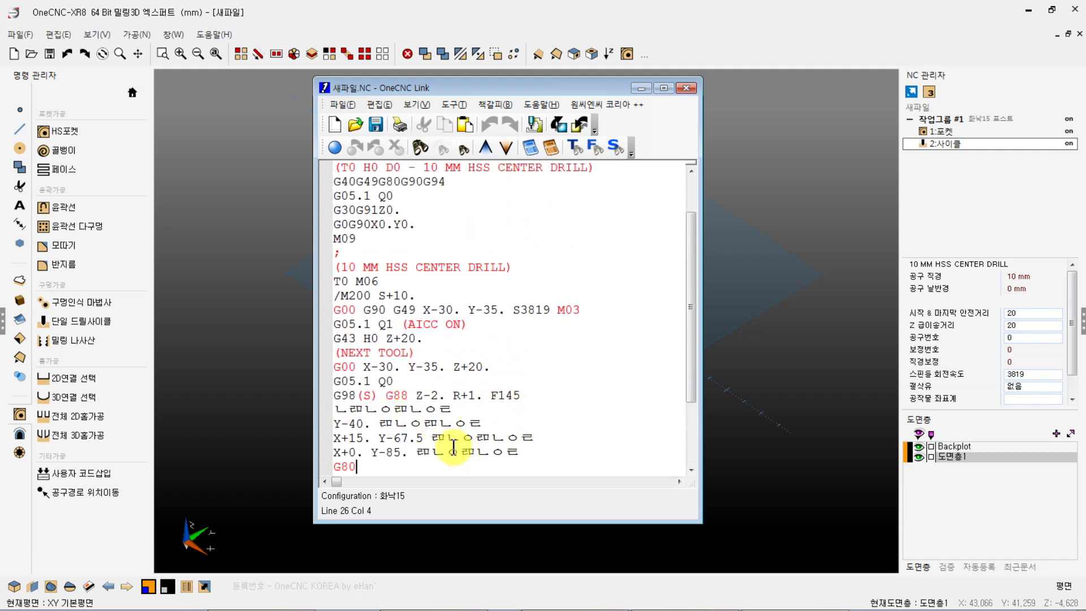
scroll(507, 425, up, 1)
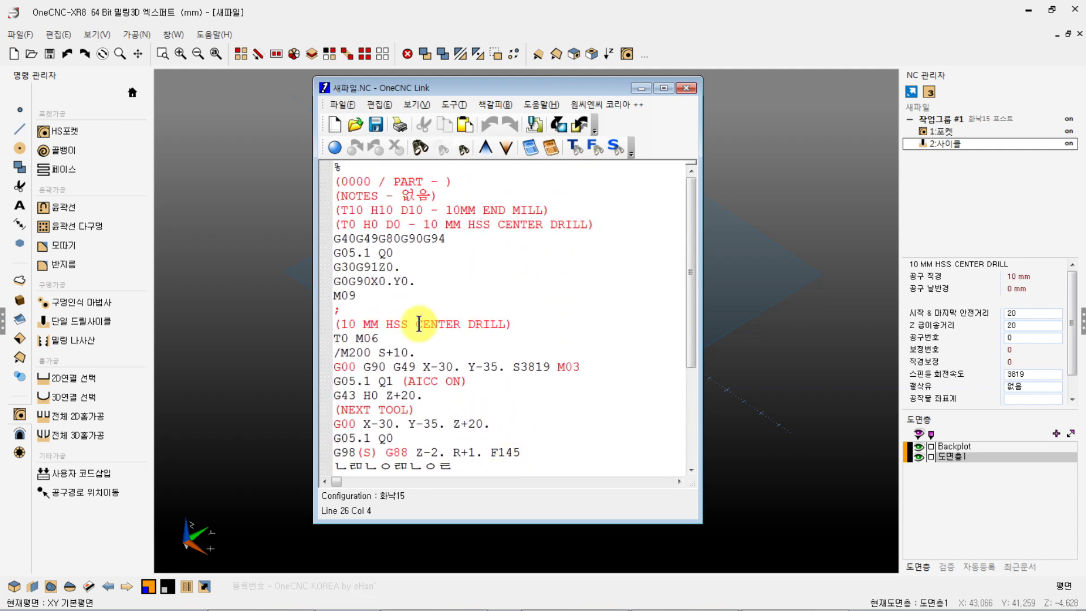
click(687, 88)
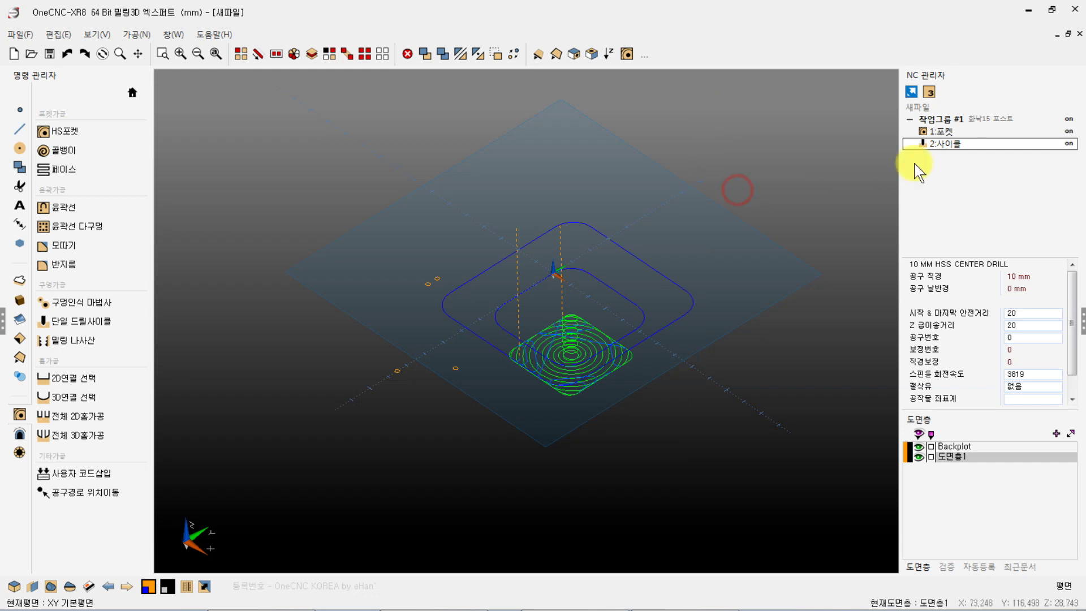
Step: Open the 1:포켓 operation for editing, keeping V1 at 공구파손검출 M400 and the coolant at 에어
click(948, 142)
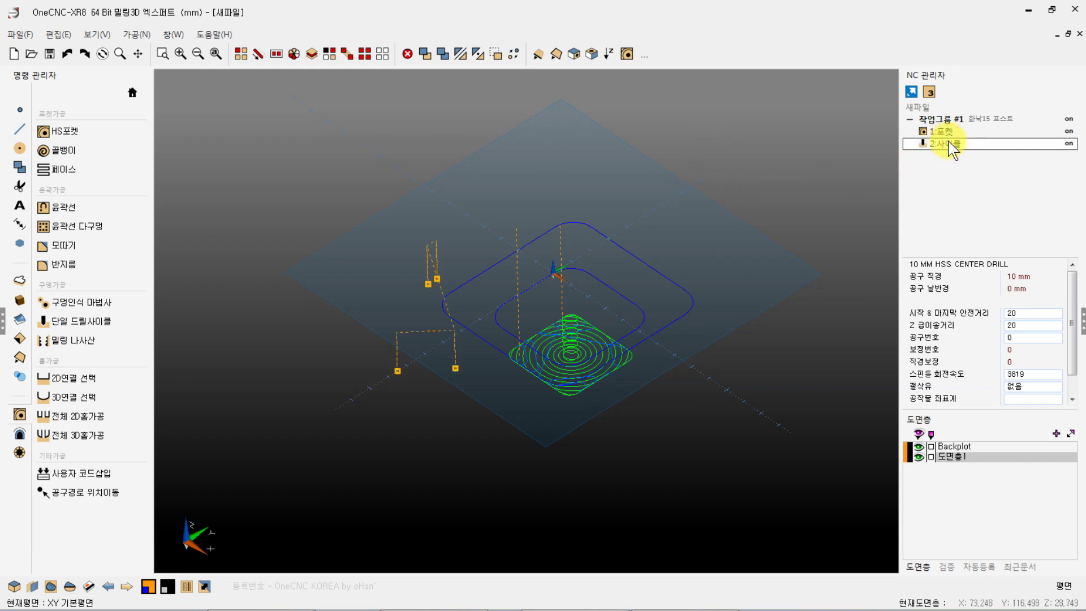
click(946, 131)
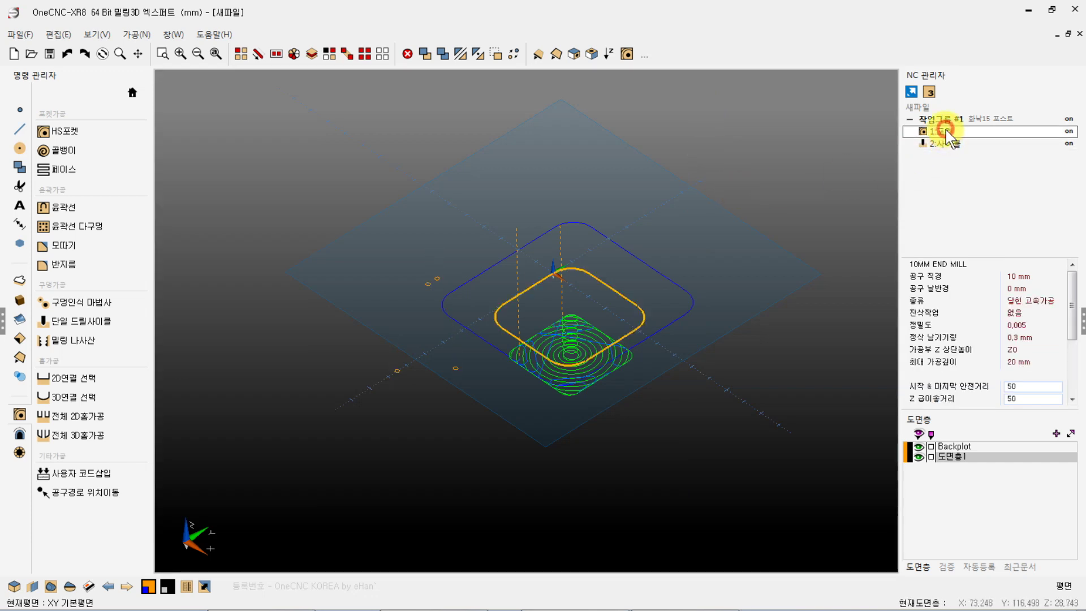
double_click(947, 134)
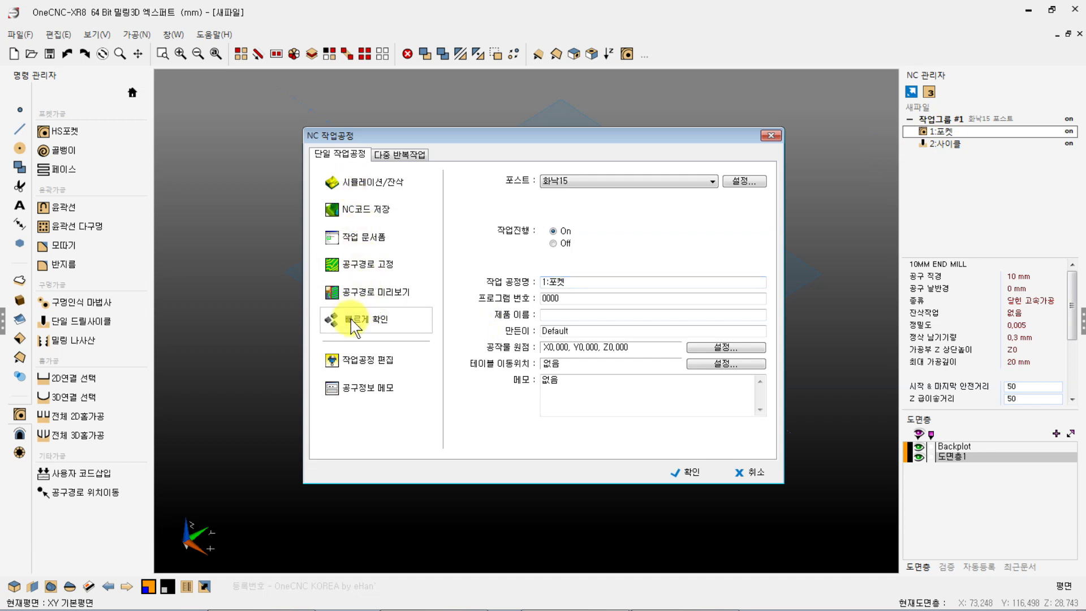
click(351, 358)
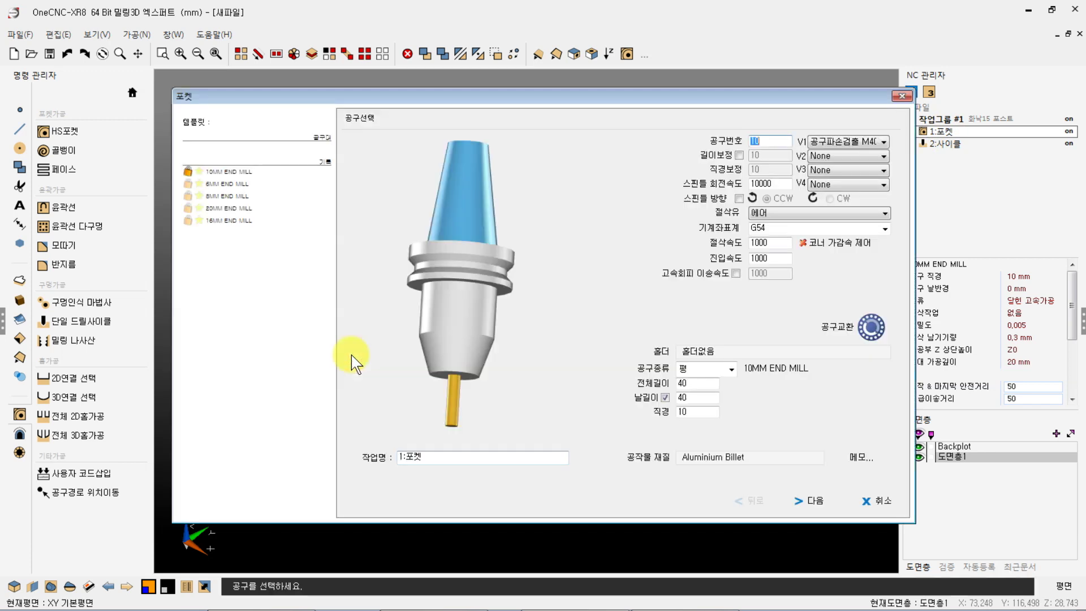
click(843, 141)
click(835, 161)
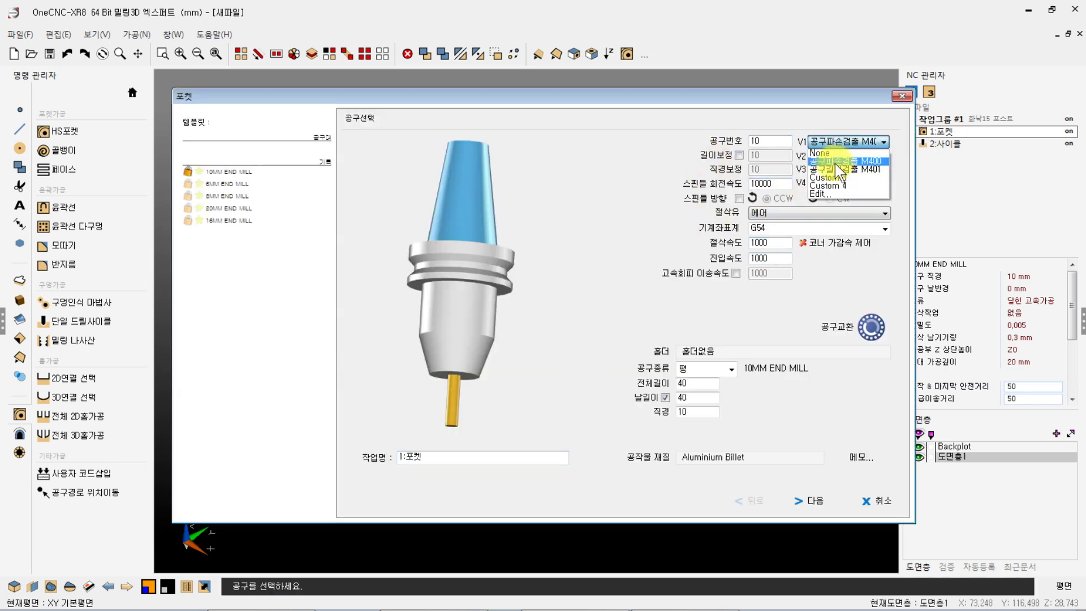
click(758, 214)
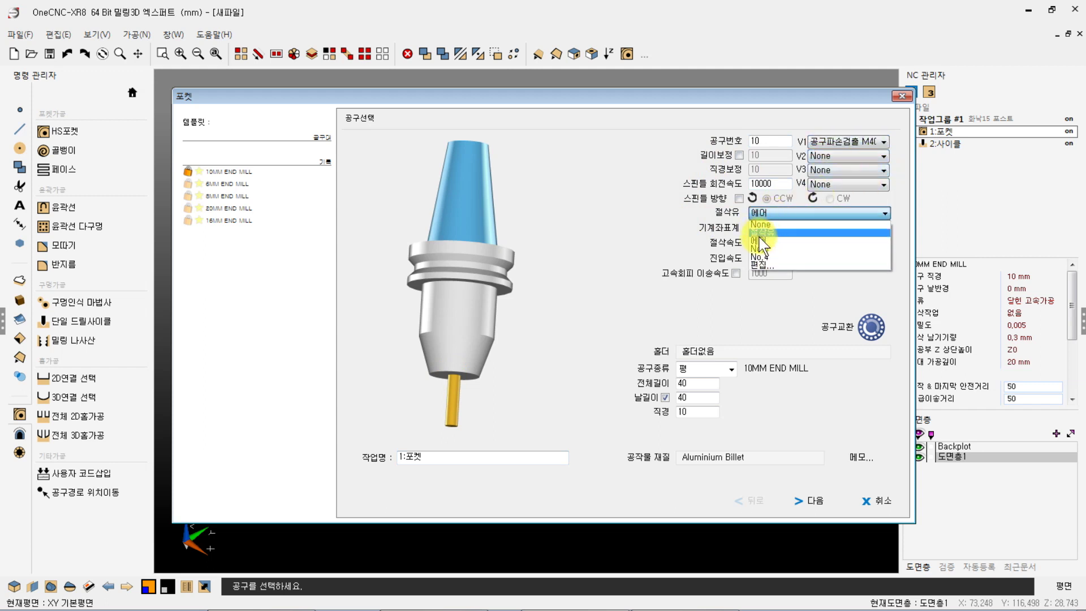
click(760, 240)
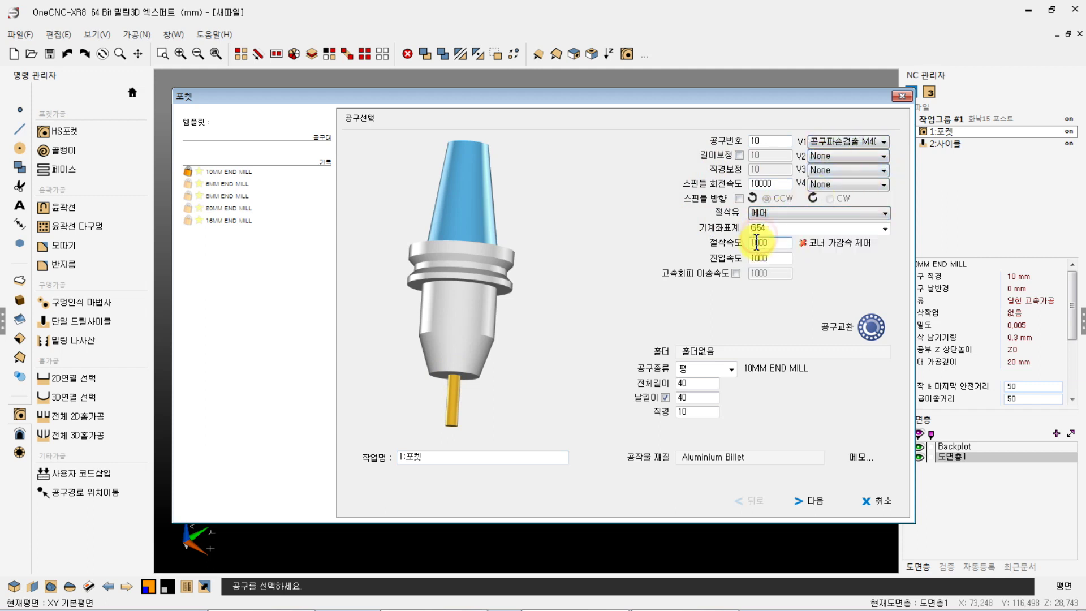
Step: Accept the remaining pocket machining settings as they are and finish recalculating the 1:포켓 toolpath
click(809, 500)
click(809, 501)
click(809, 501)
click(809, 501)
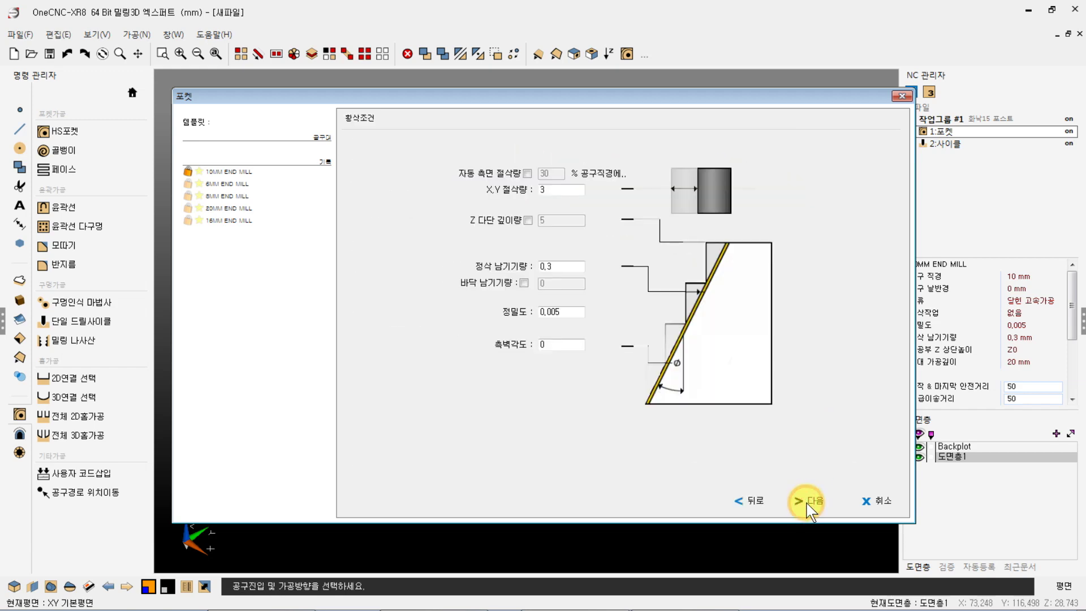
click(809, 501)
click(810, 500)
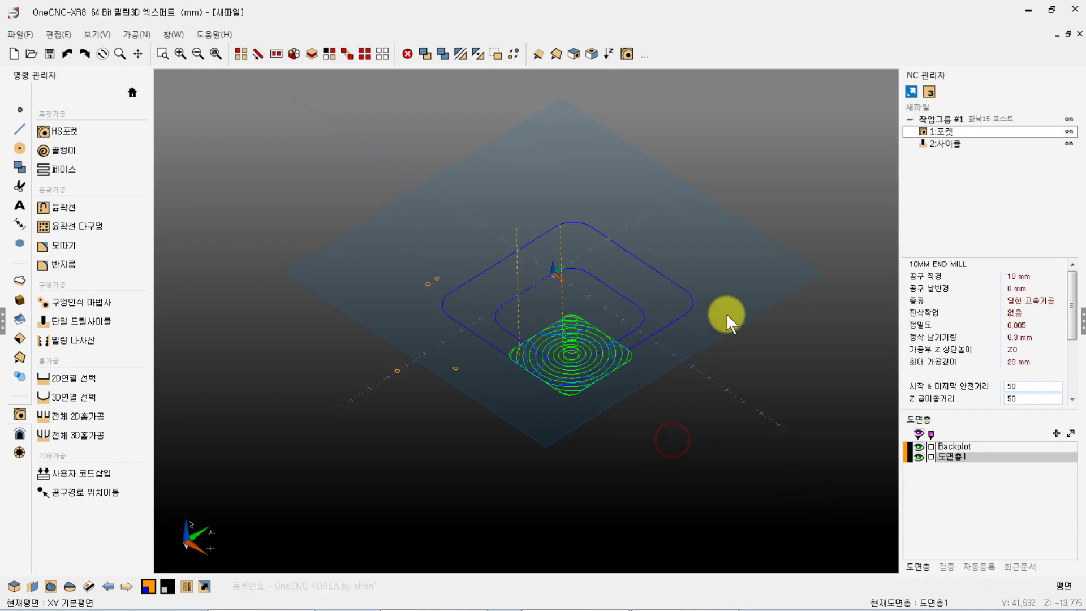
double_click(942, 133)
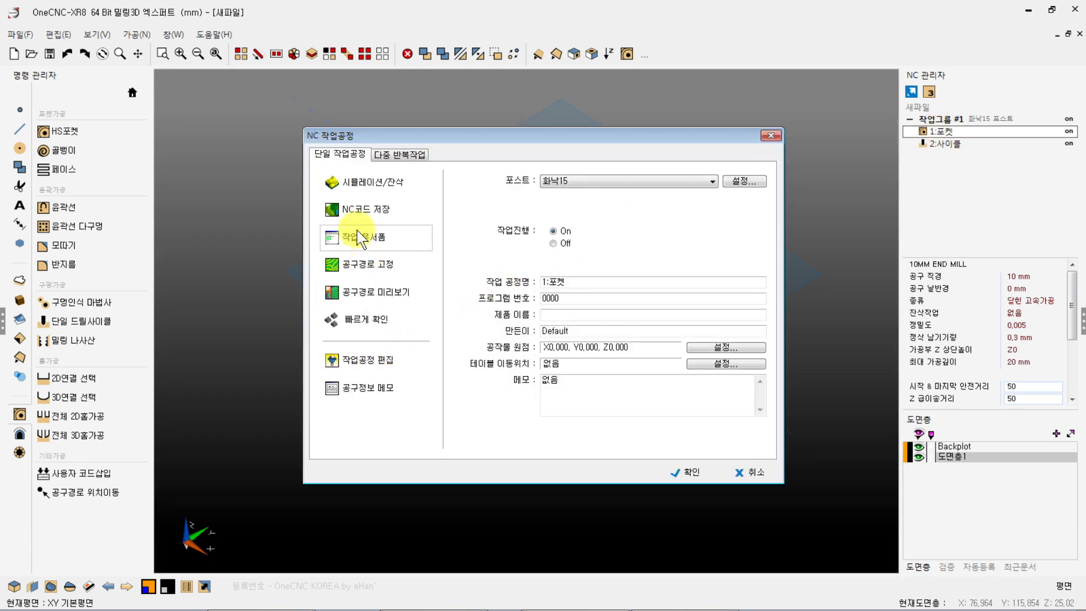
click(355, 210)
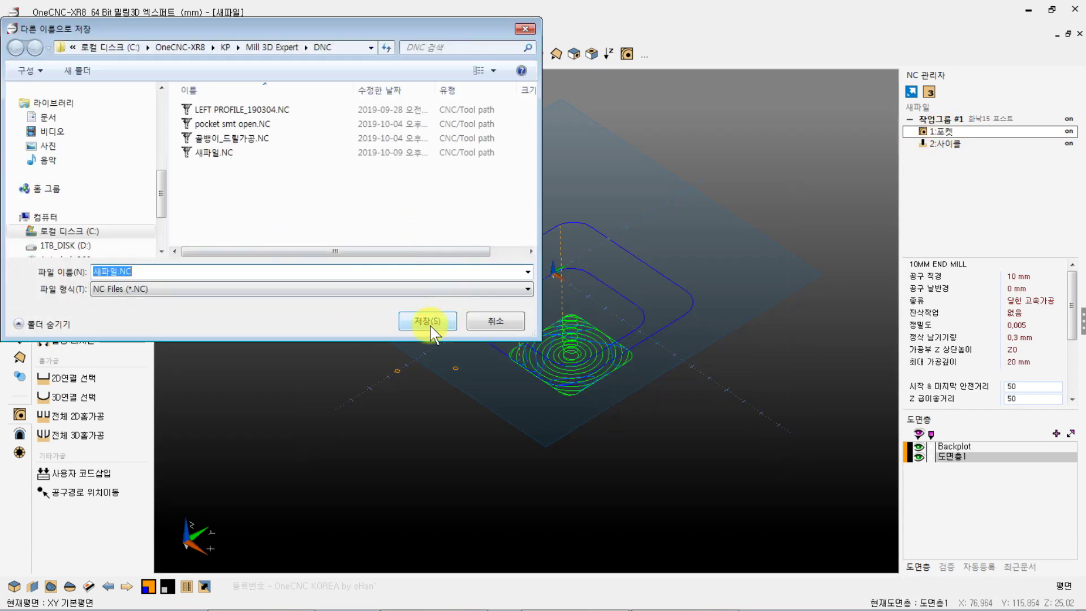
click(496, 321)
click(770, 145)
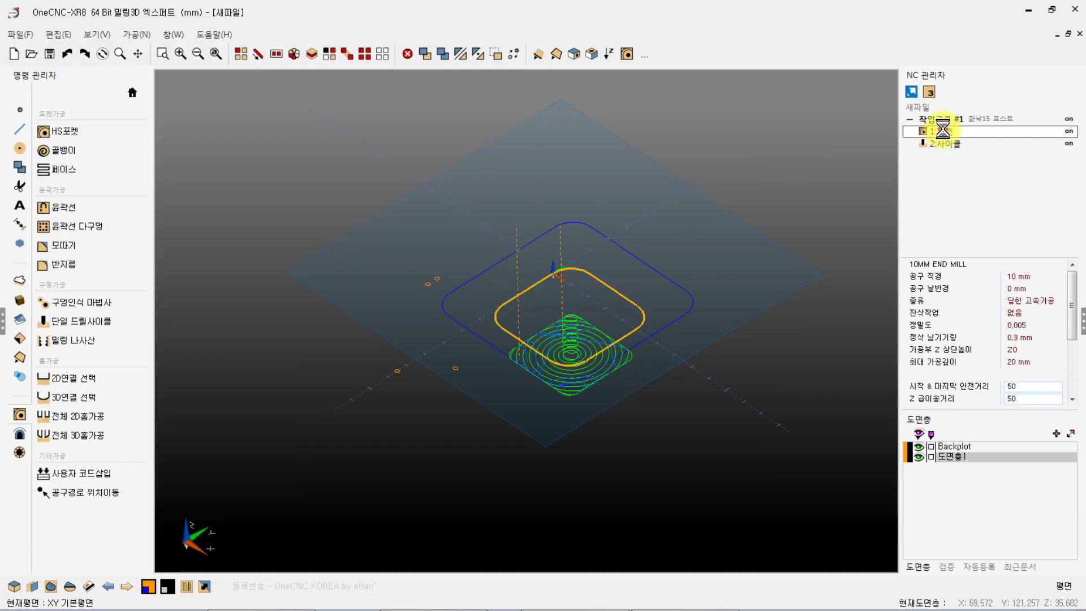
Step: Set the program number of the 1:포켓 operation to 1004
double_click(943, 135)
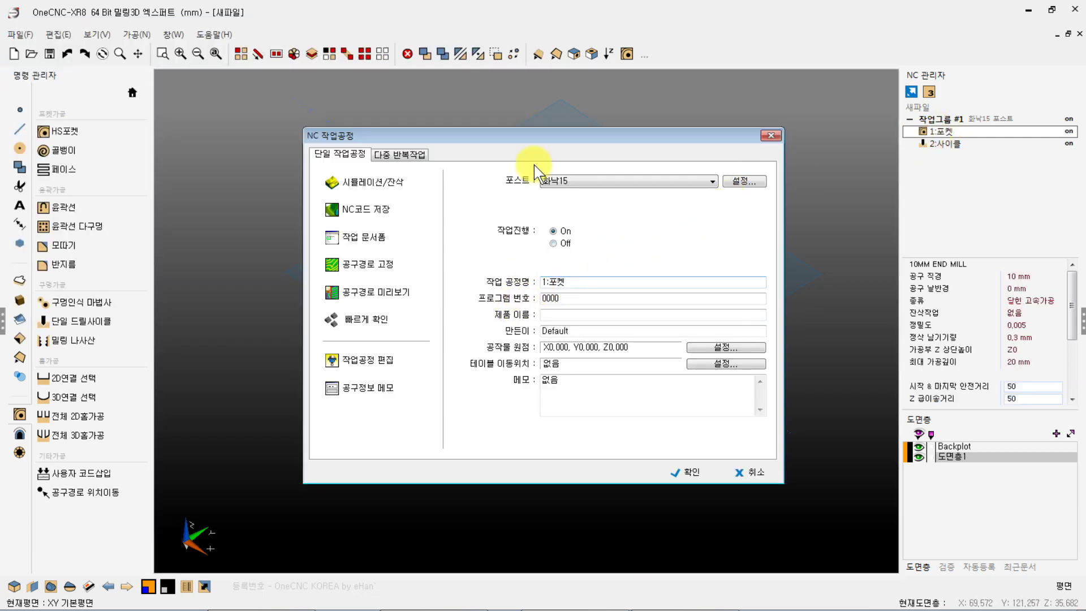
drag(512, 135, 453, 119)
double_click(512, 264)
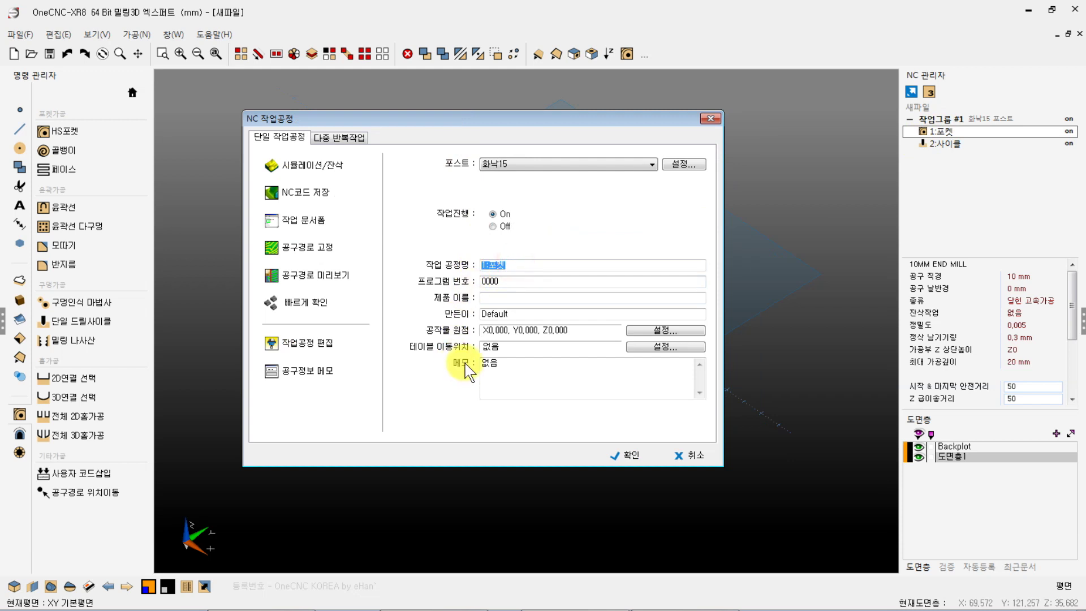
double_click(495, 281)
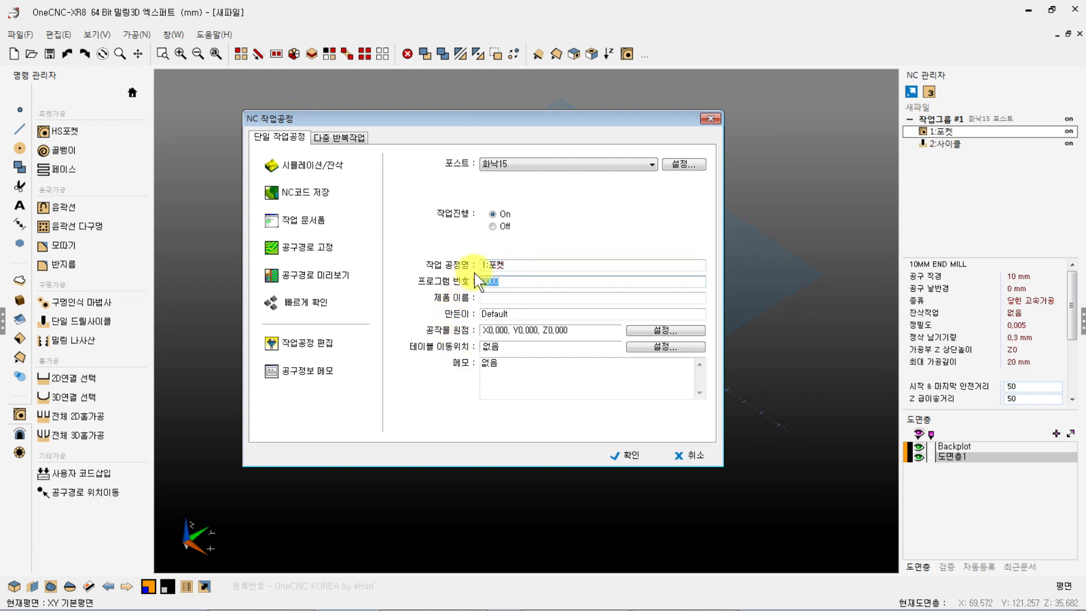
text(10)
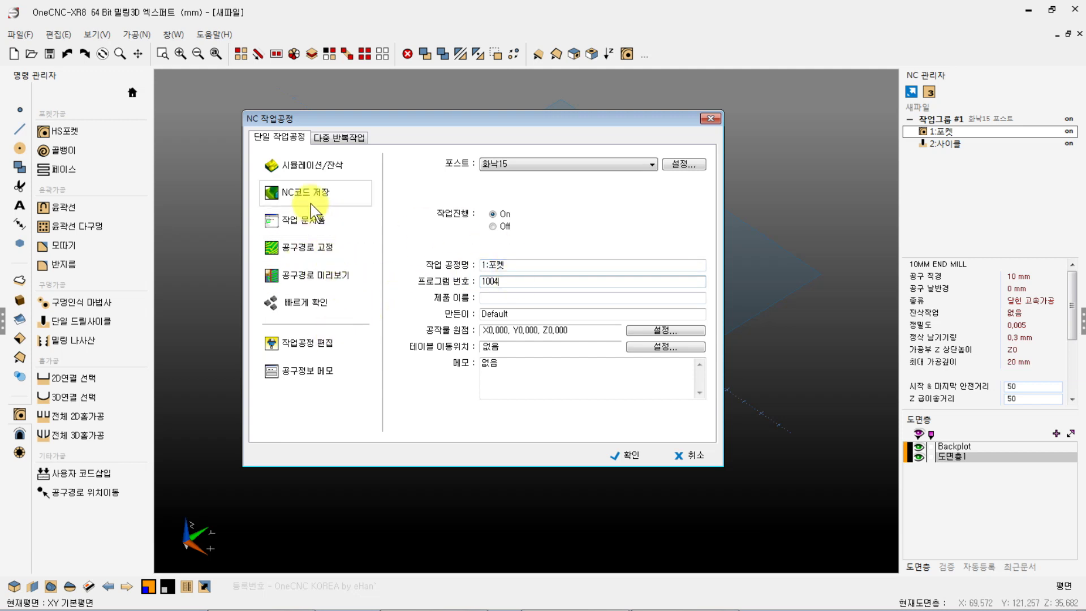
Step: Output the pocket's NC code to 새파일.NC, overwriting the existing file, and check the program number in the header
click(294, 191)
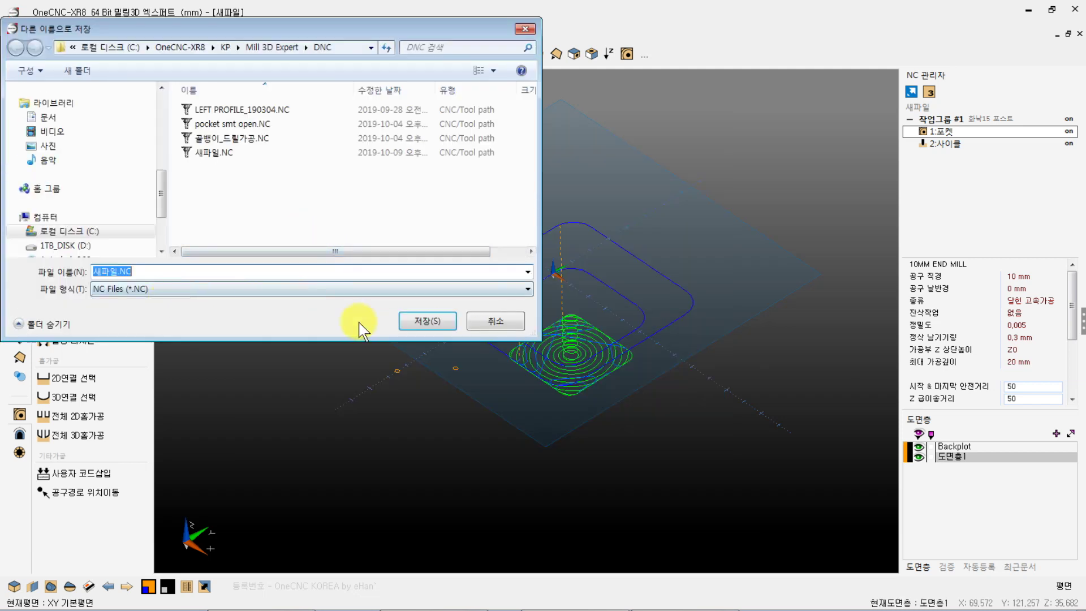
click(420, 320)
click(566, 315)
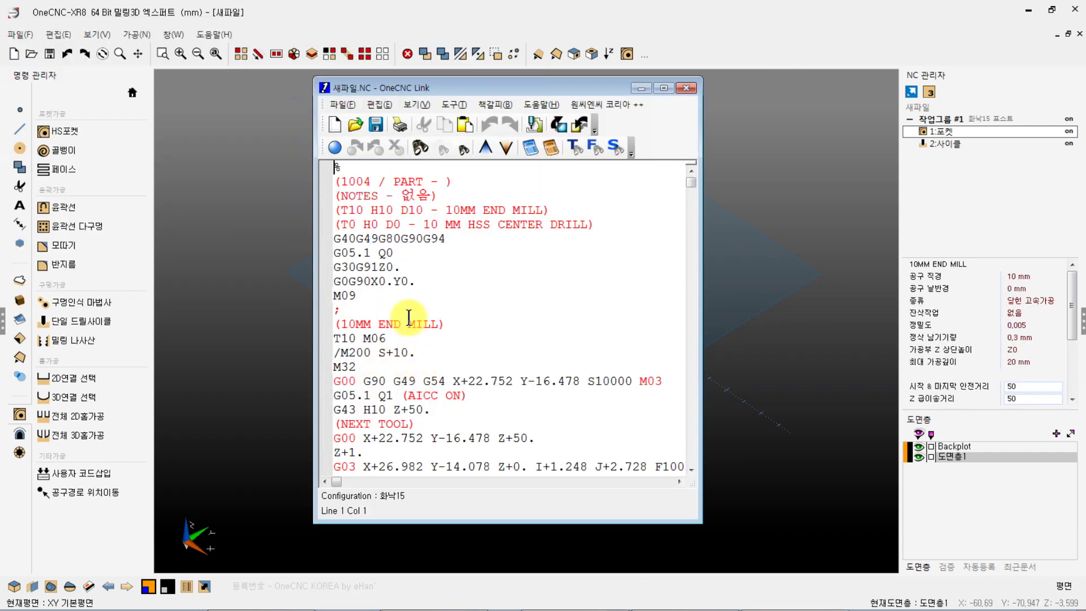
double_click(363, 179)
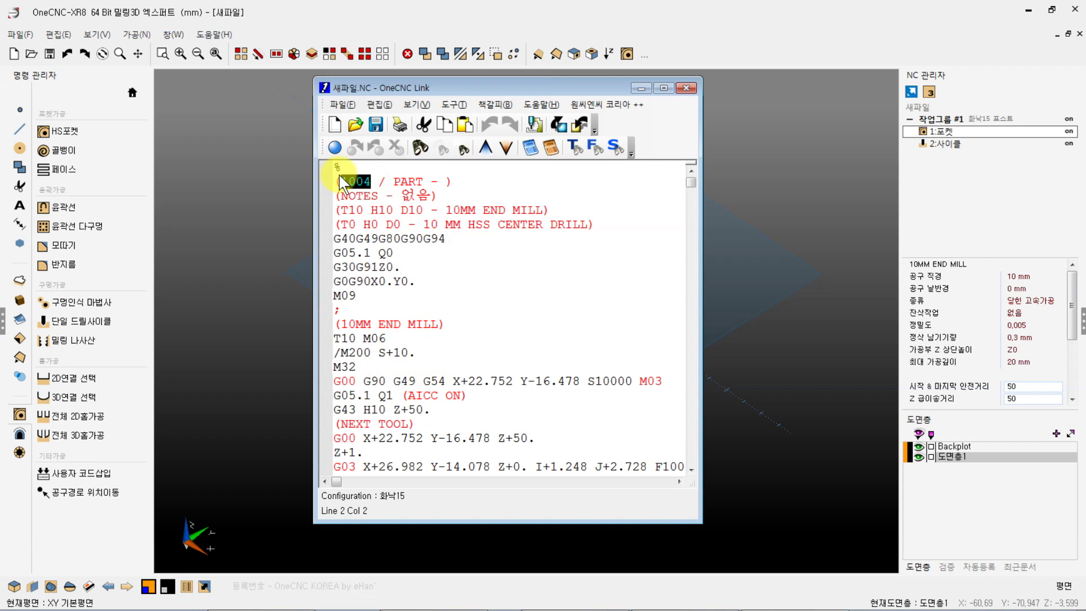
Step: Check the opening block of the pocket's NC code, including the G30G91Z0. return, the T10 M06 tool change, /M200 and the M32 coolant line
click(384, 339)
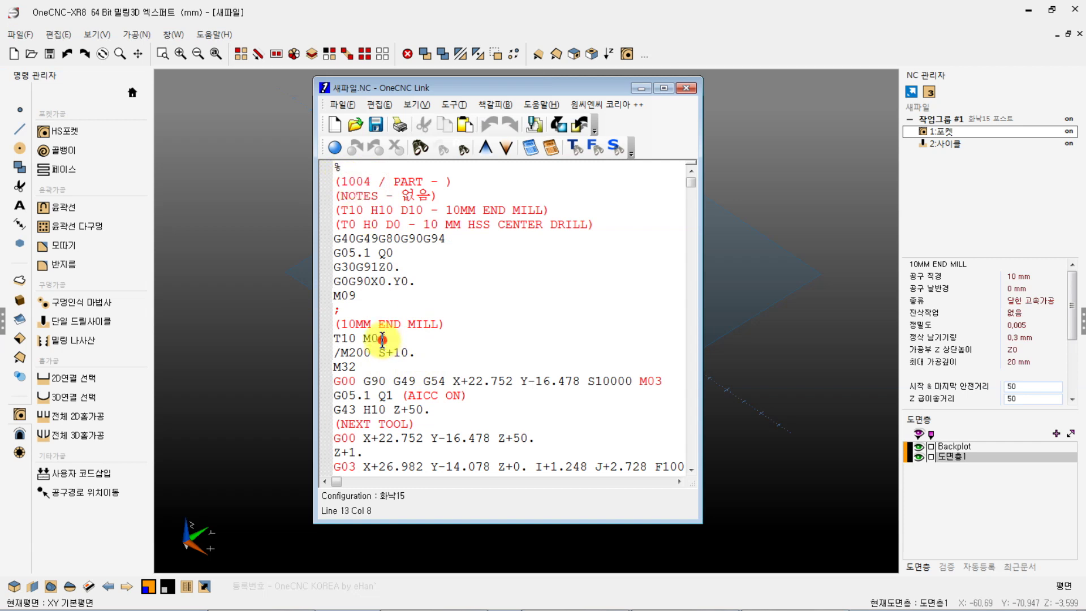
click(441, 294)
double_click(454, 271)
scroll(565, 252, down, 1)
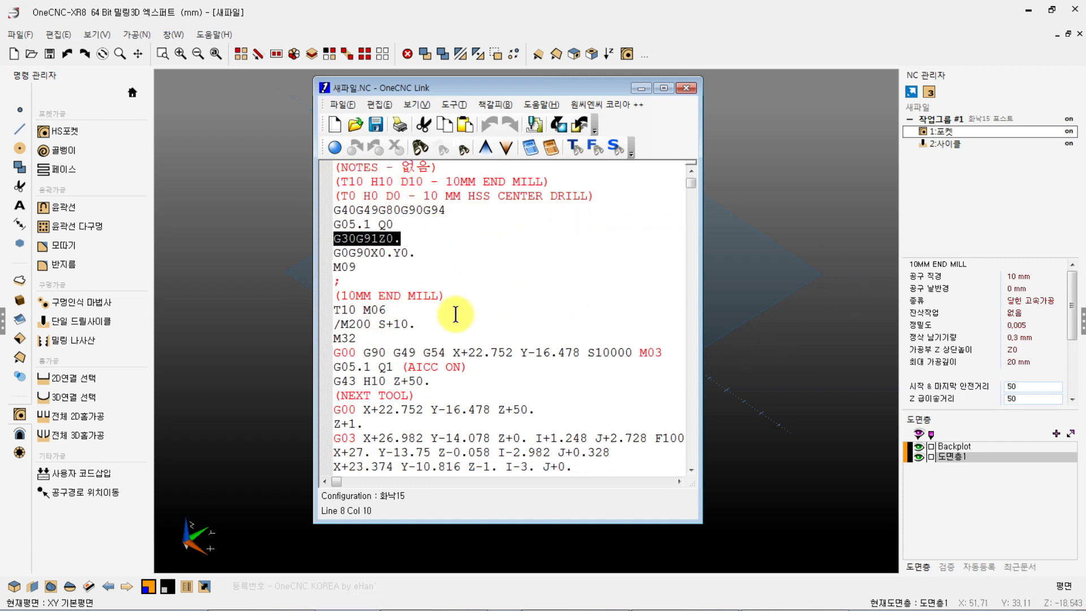
drag(389, 310, 326, 343)
click(337, 327)
click(374, 343)
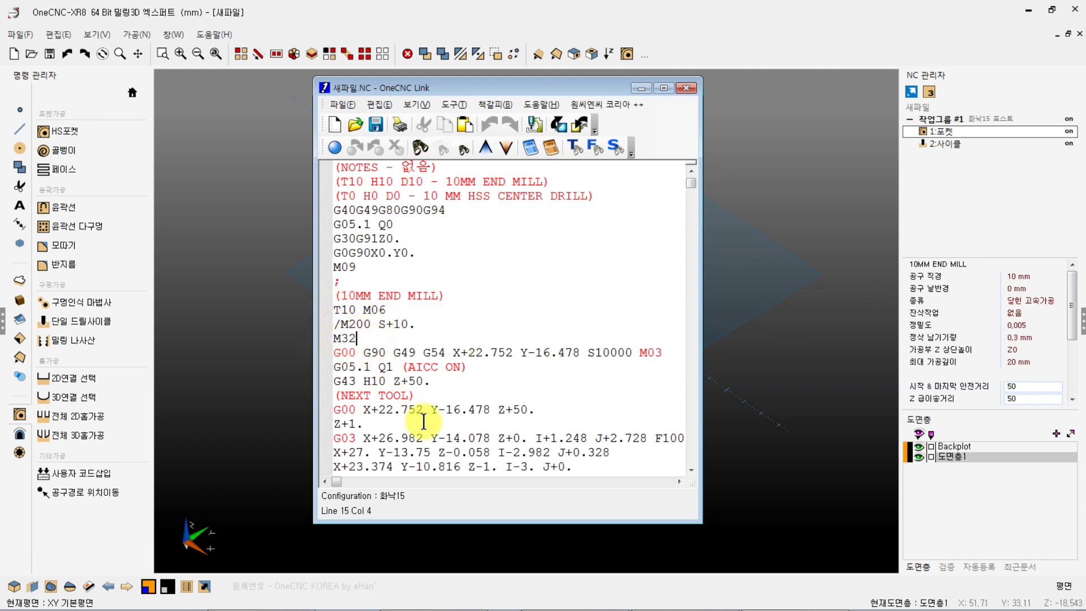
scroll(571, 362, down, 1)
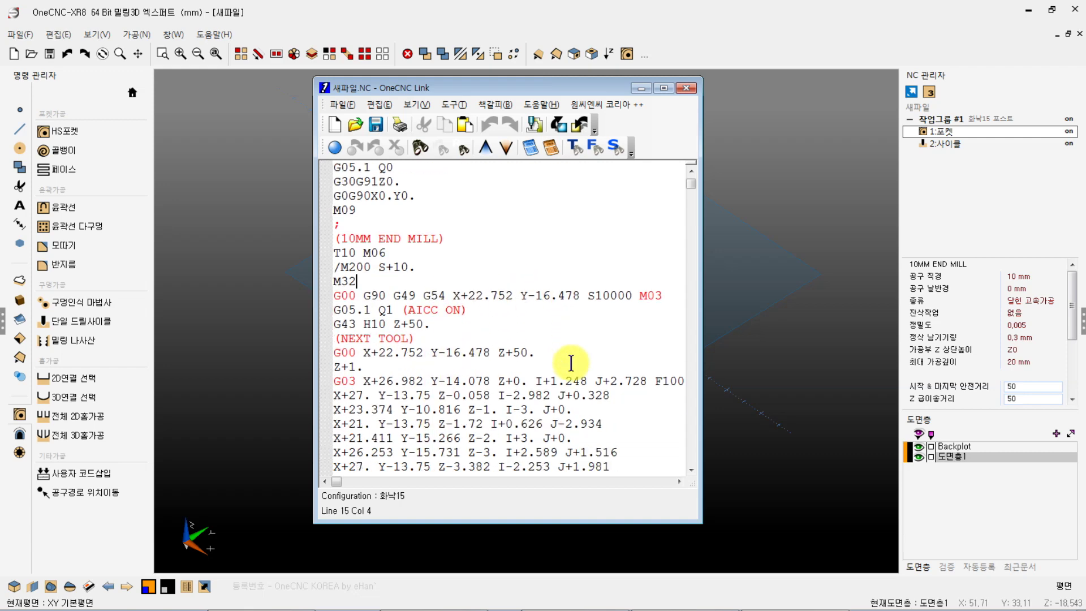
Step: Check the closing block of the pocket's NC code for the M400 tool breakage line, and close the NC file
scroll(571, 363, down, 4)
drag(691, 186, 670, 479)
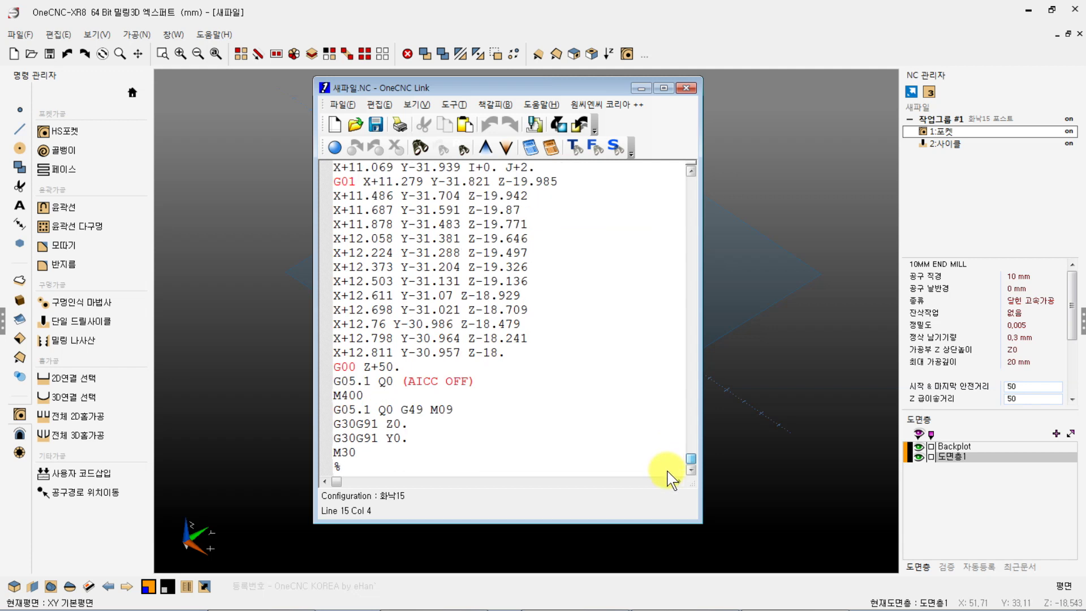
drag(363, 395, 325, 395)
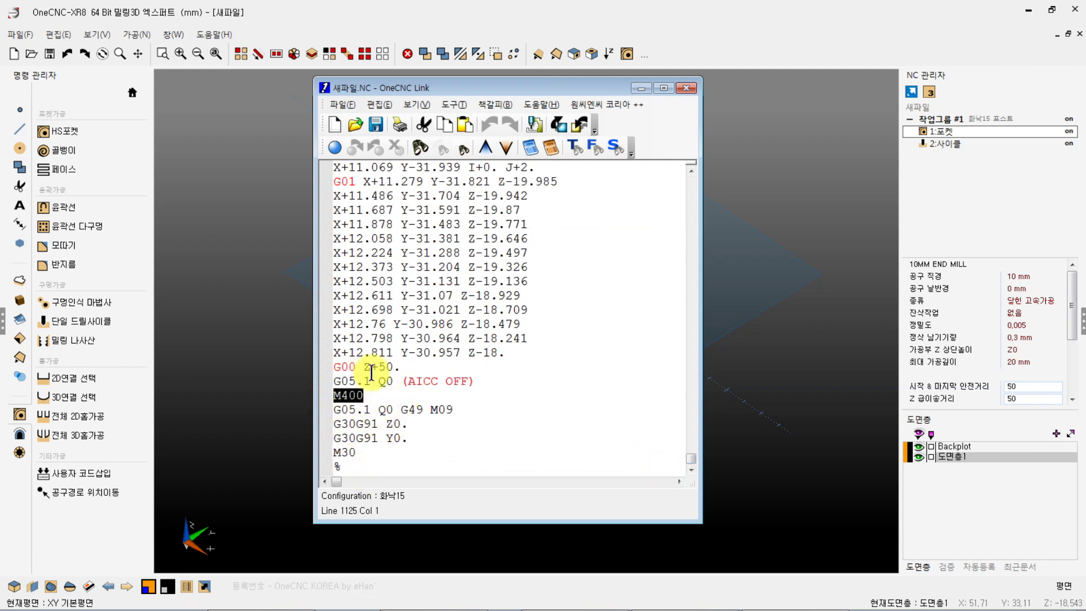
click(686, 88)
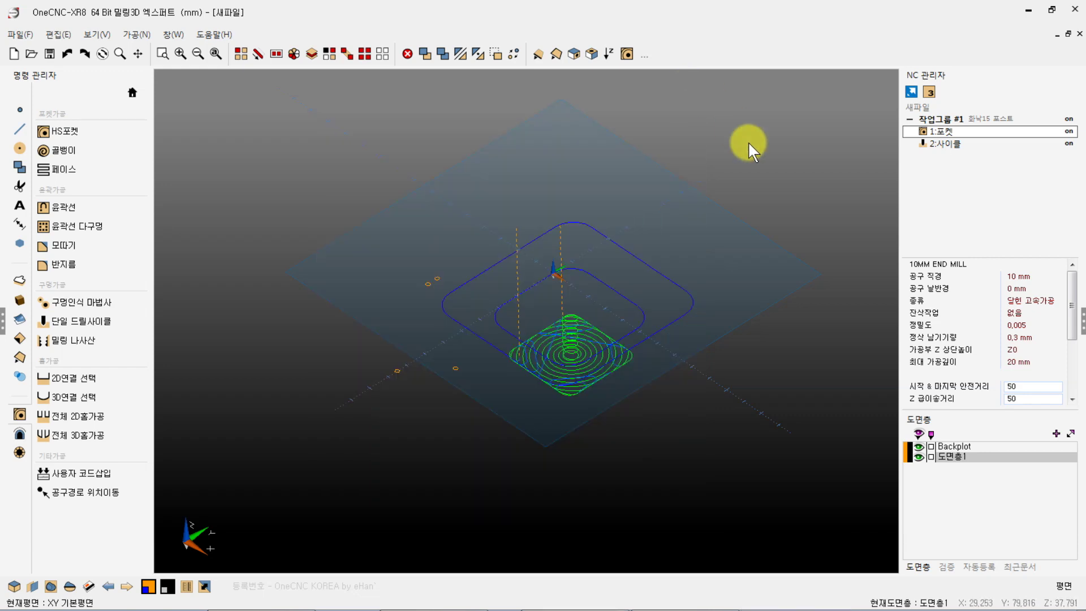
Step: Open the 화낙15 post settings from the 1:포켓 operation and examine the general and coordinate settings
double_click(945, 130)
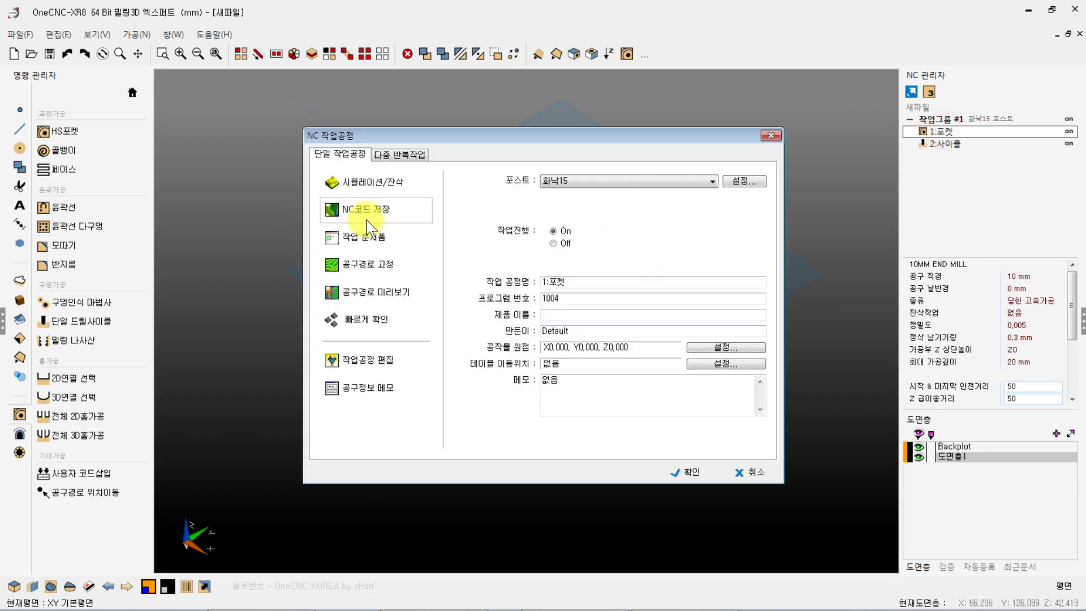
click(741, 180)
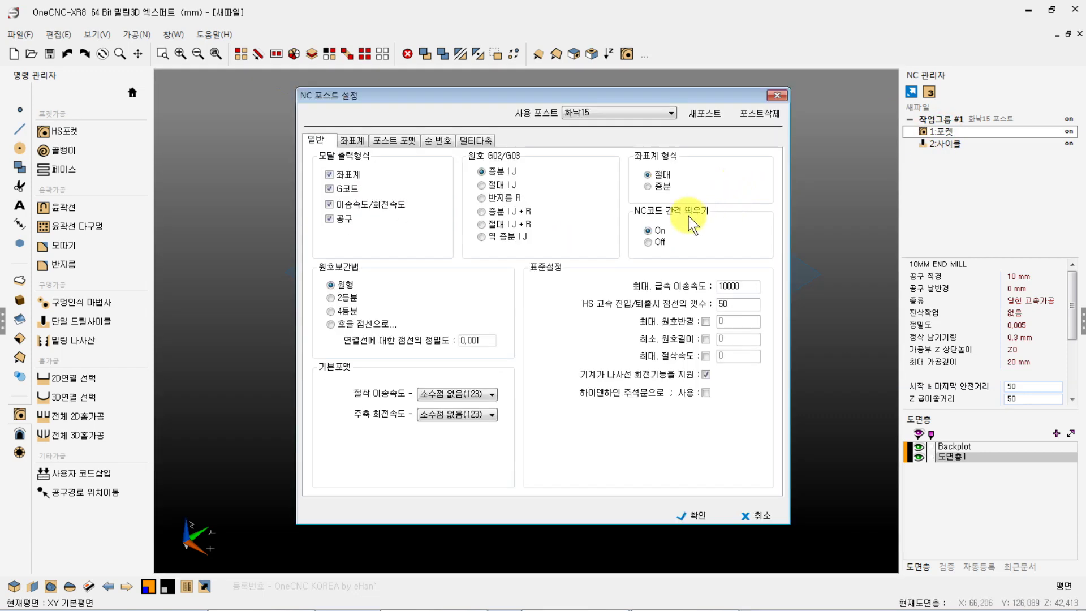
click(354, 140)
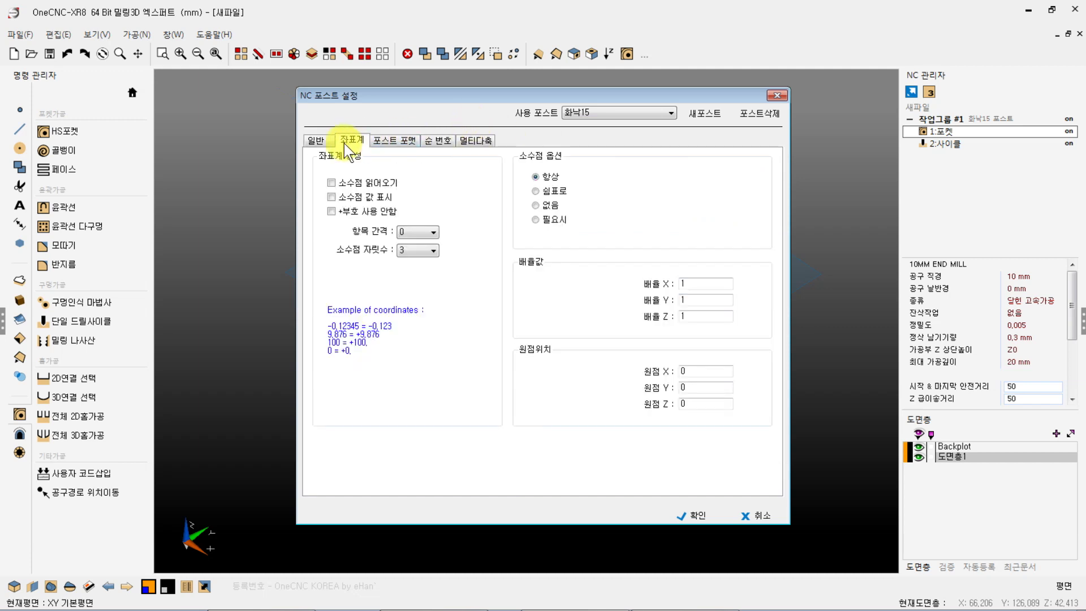
click(320, 143)
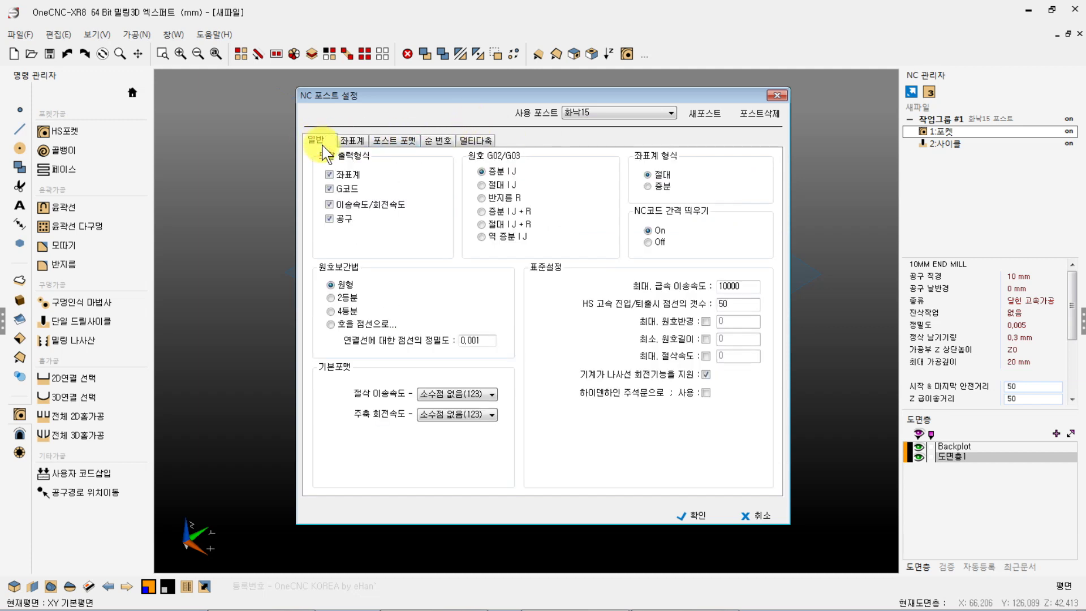
double_click(736, 306)
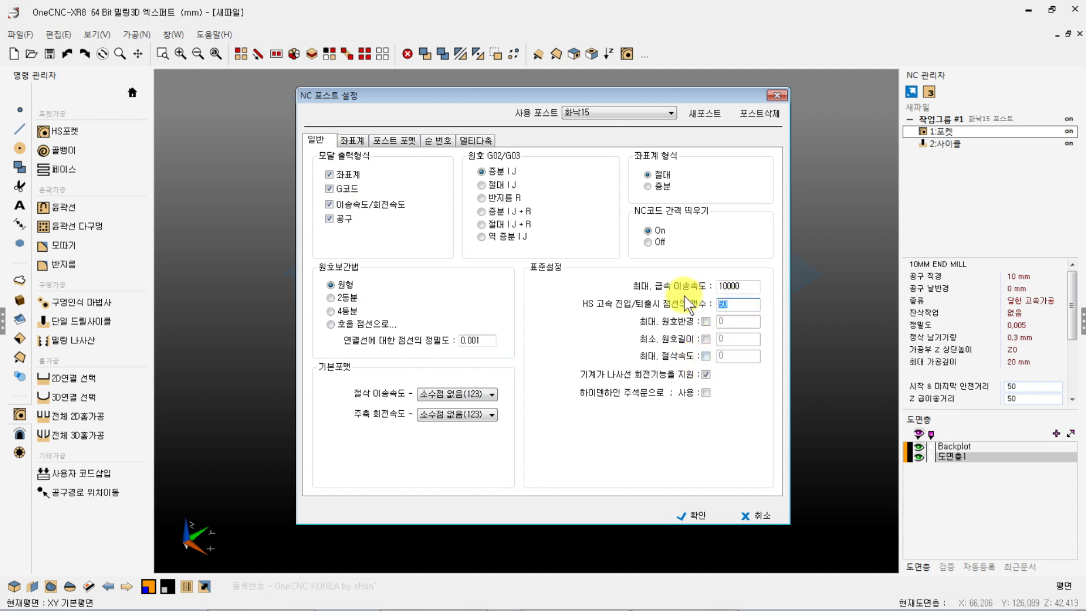
click(597, 375)
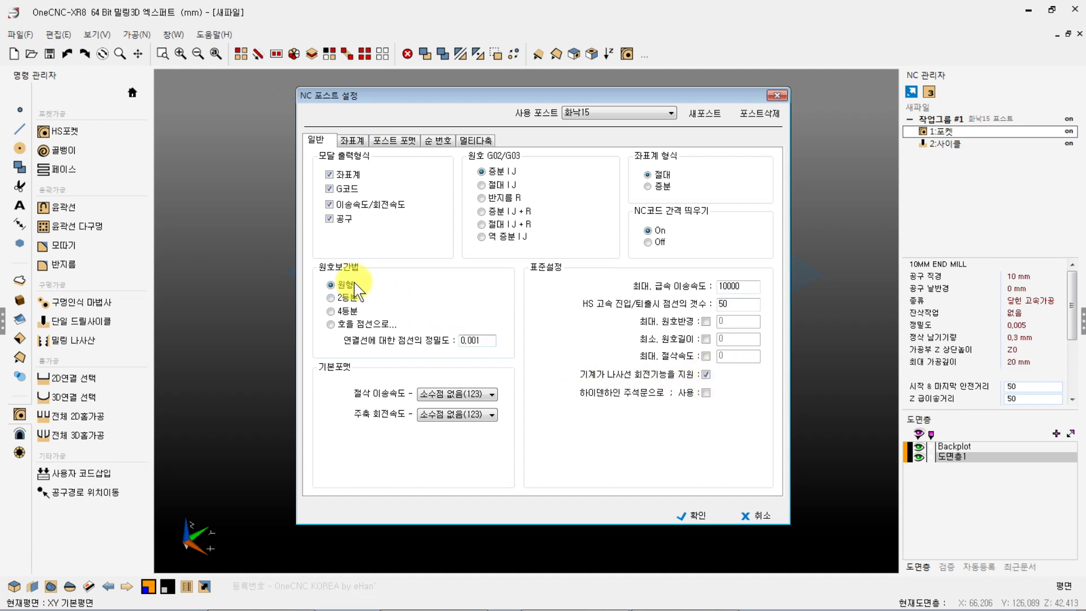
click(352, 141)
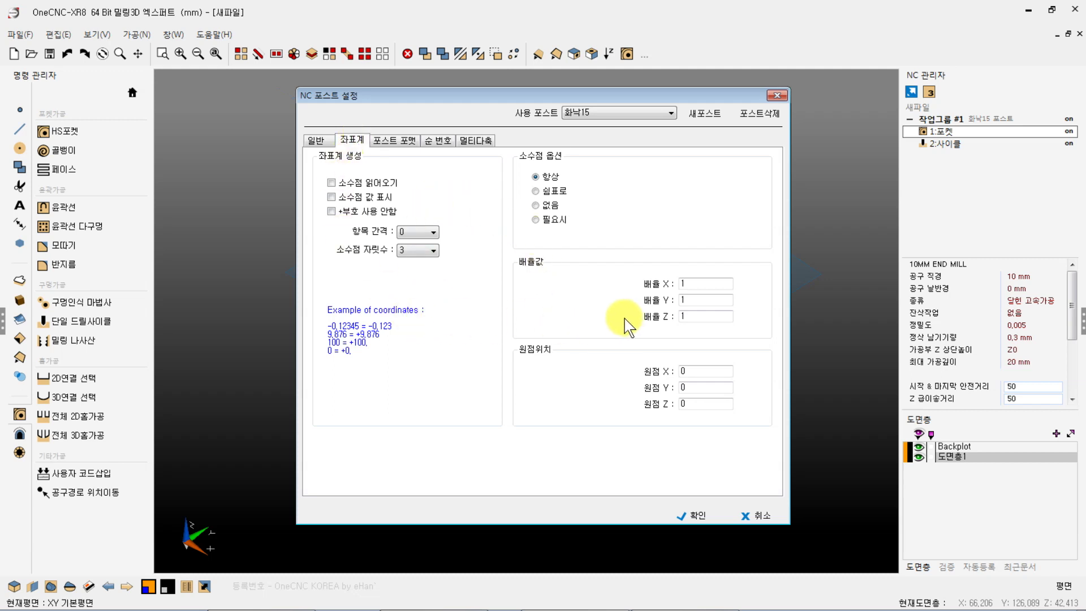
Step: Delete the G88 보오링 사사사이클 cycle from the 화낙15 post formats
click(402, 141)
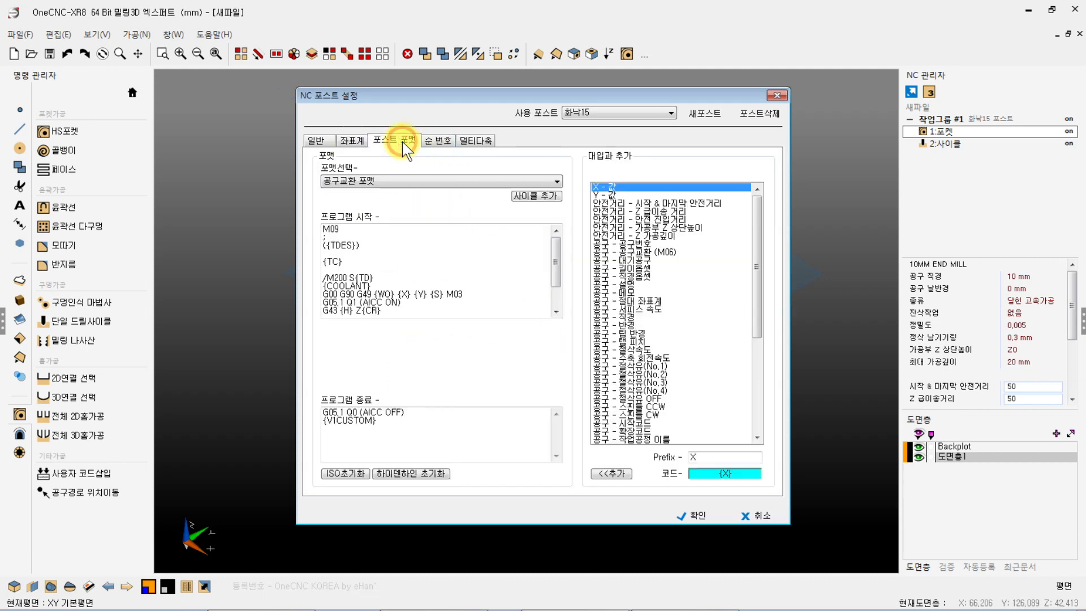
click(395, 182)
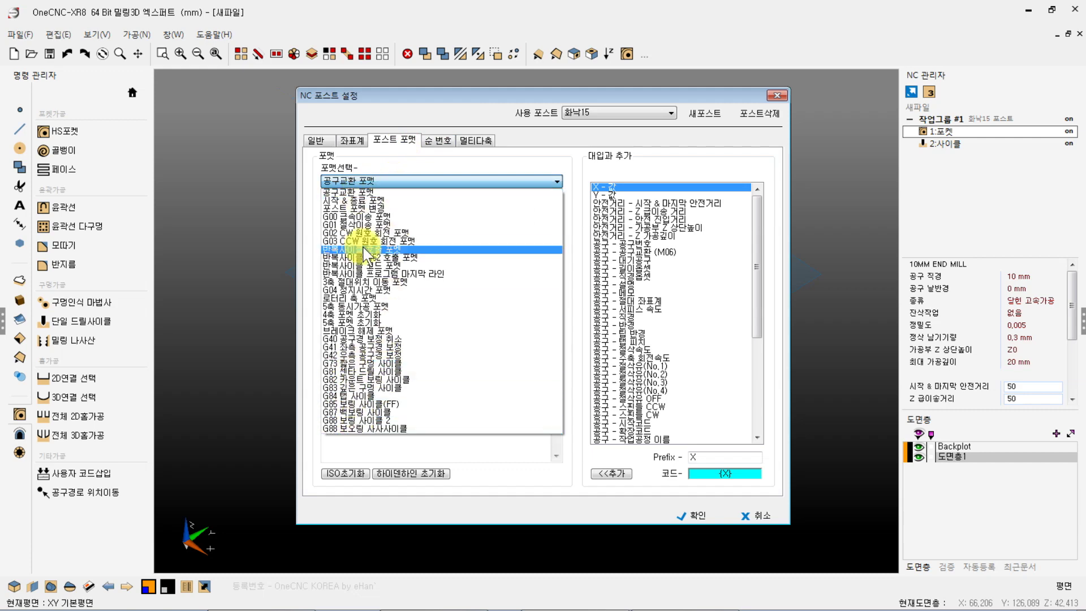
click(371, 428)
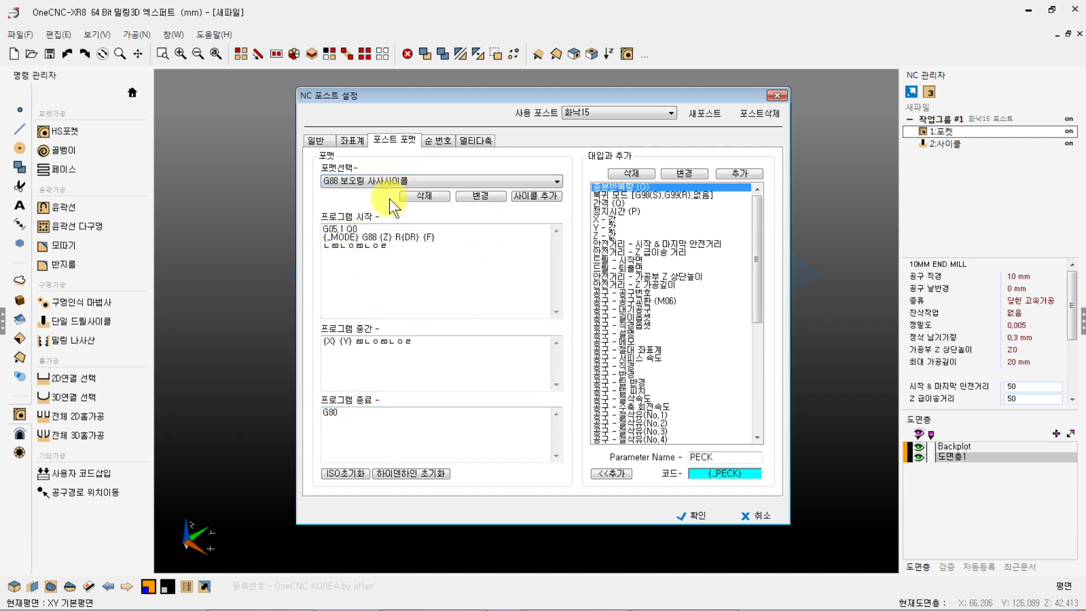
click(426, 198)
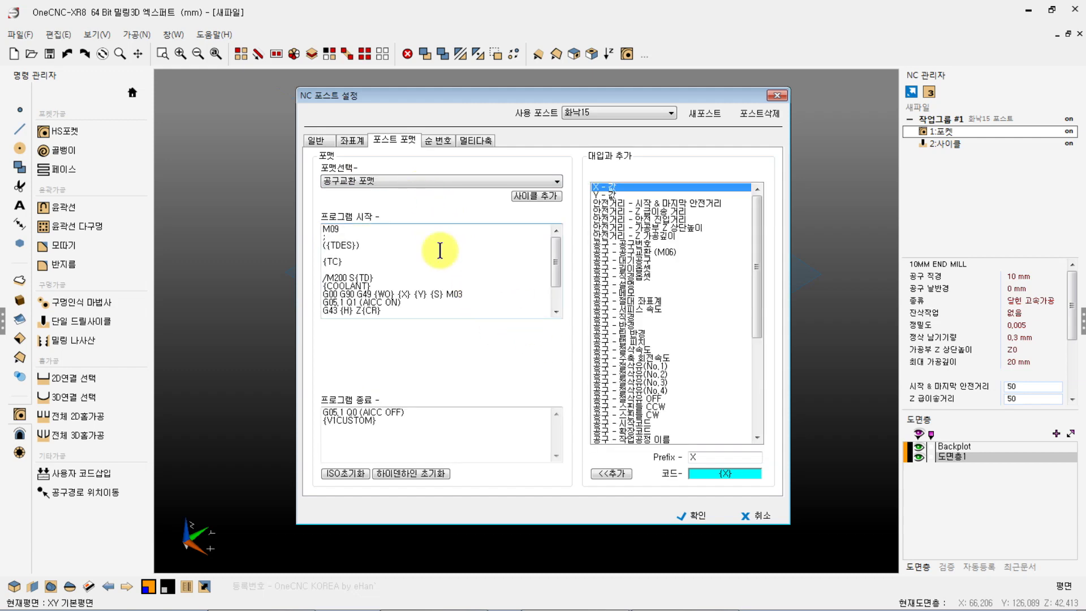
Step: Review the 시작 & 종료 and 공구교환 formats of the 화낙15 post and accept the post settings
click(385, 184)
click(348, 209)
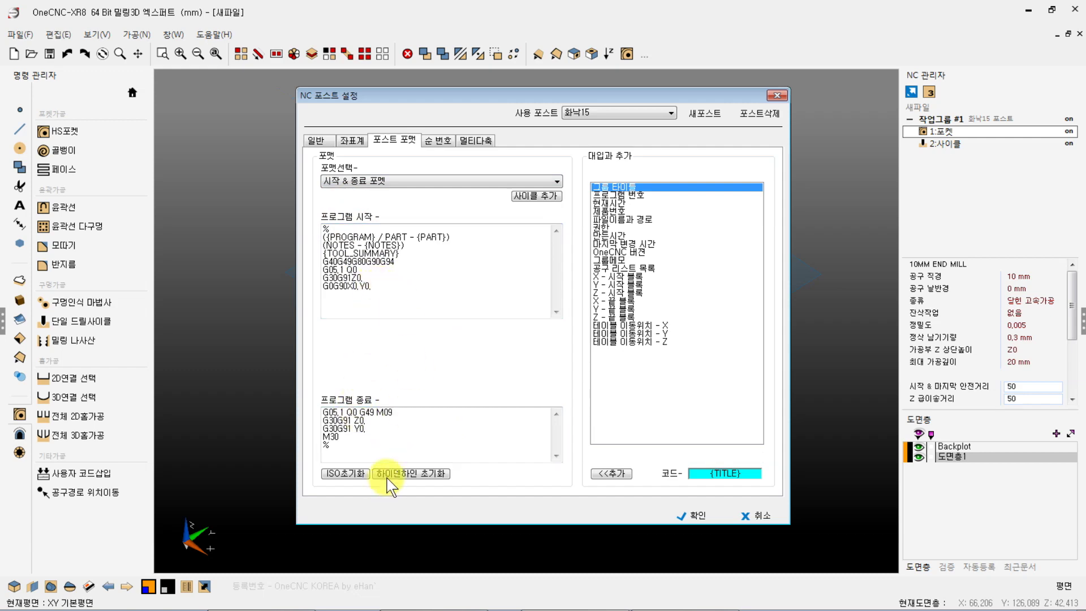
click(389, 182)
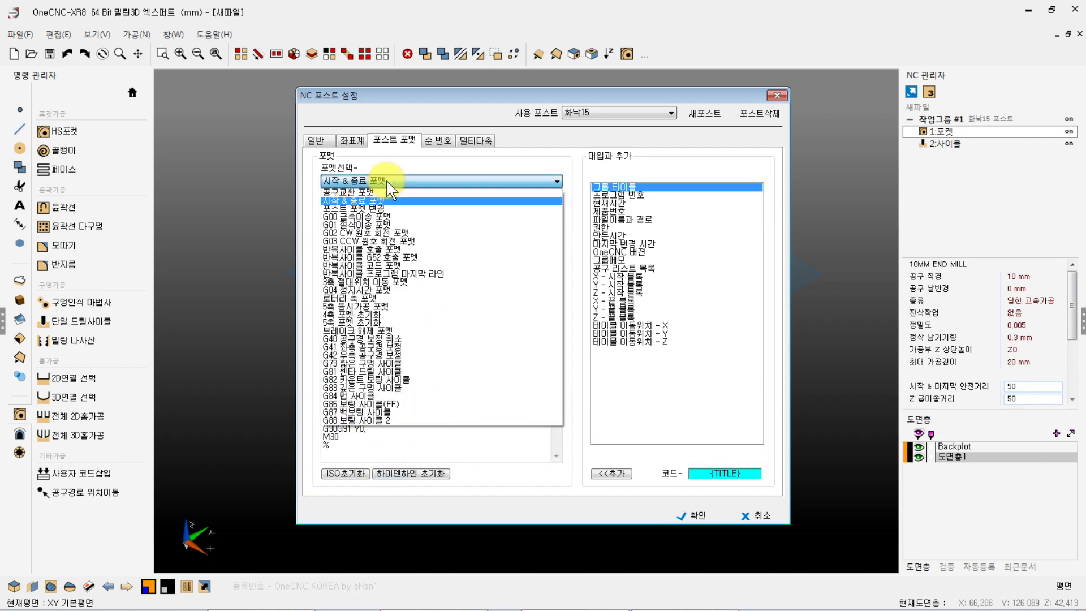
click(350, 192)
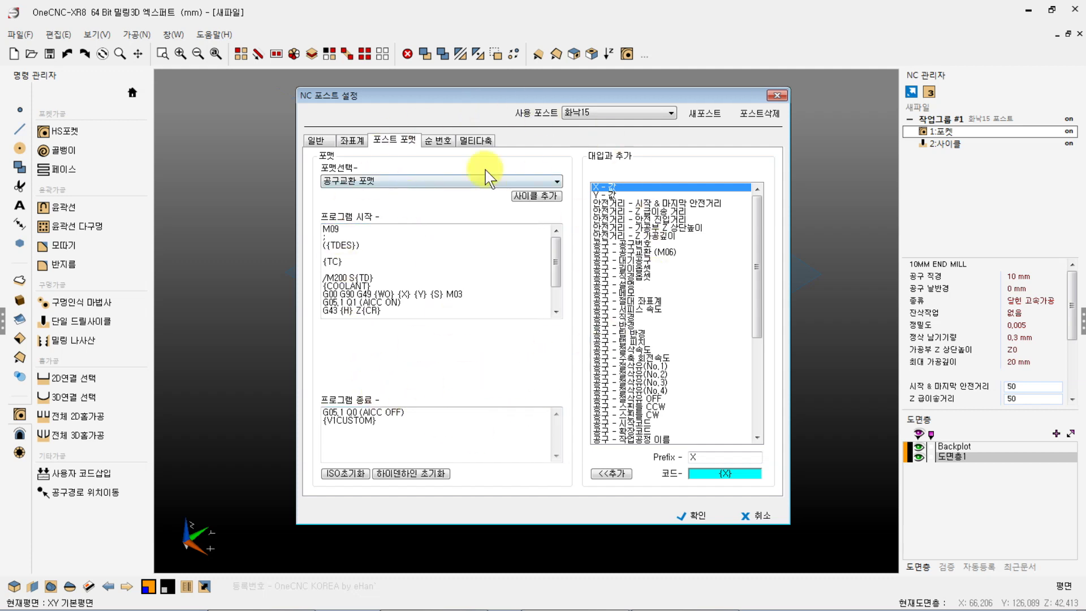
click(694, 513)
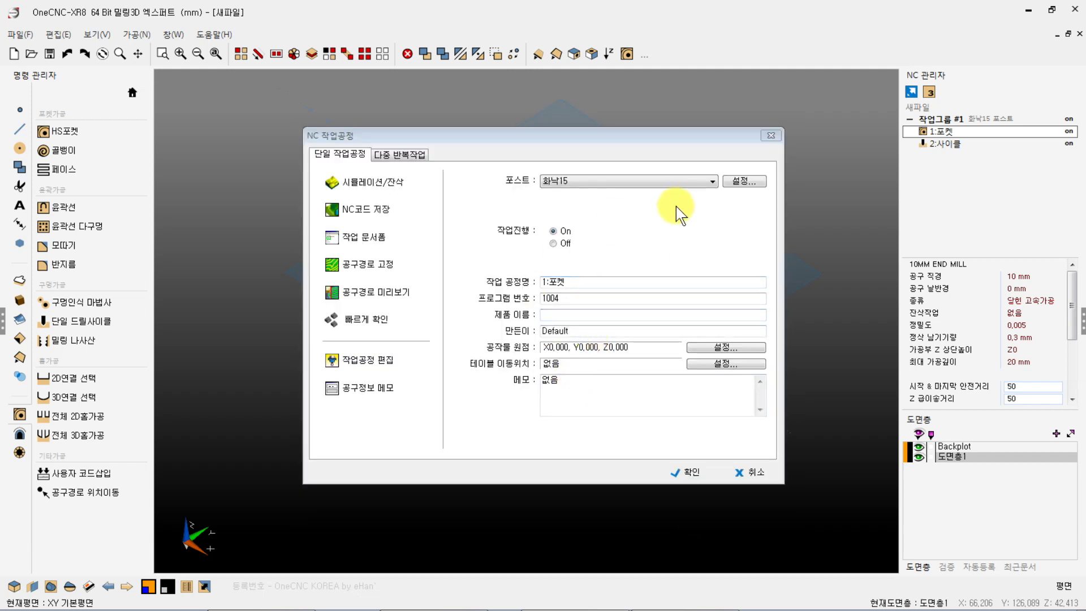
Step: Open the 1:포켓 operation for editing and examine the available coolant and V1 options, keeping 에어 and 공구파손검출 M400
click(361, 359)
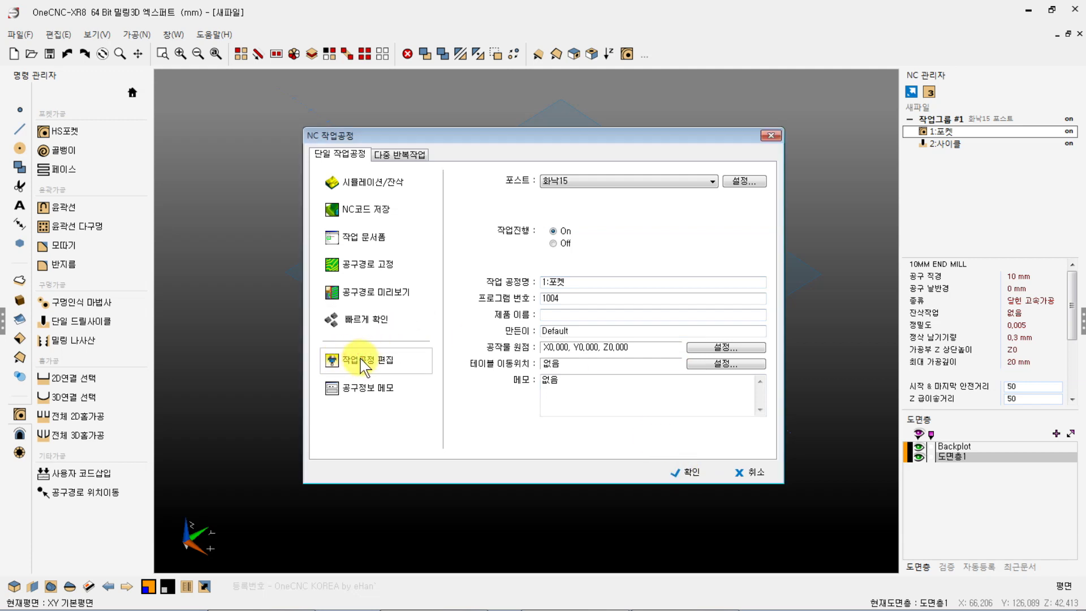
click(361, 360)
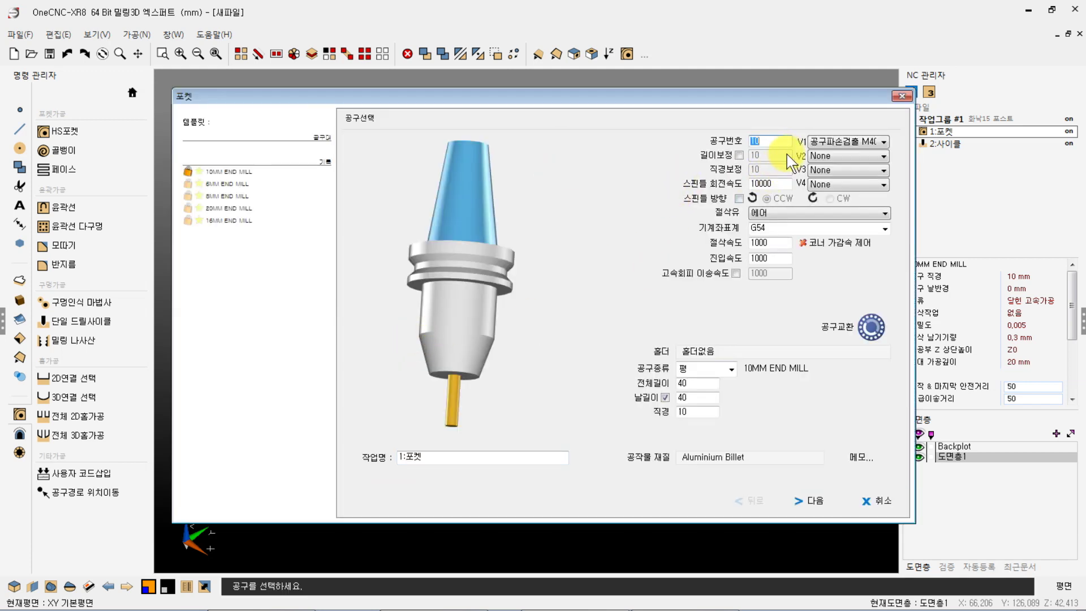
click(785, 213)
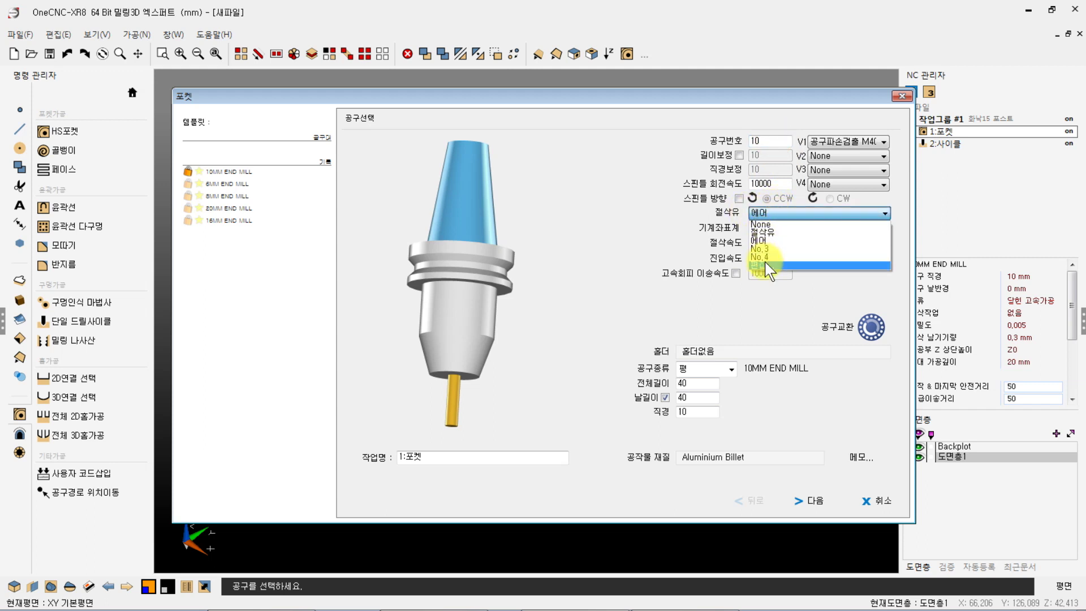
click(646, 229)
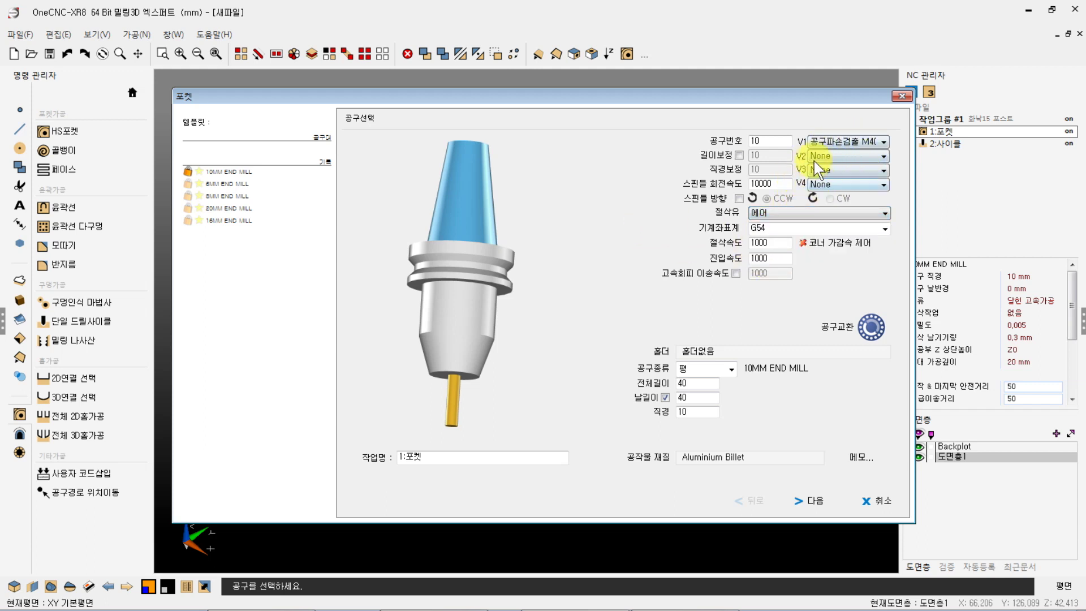
click(829, 142)
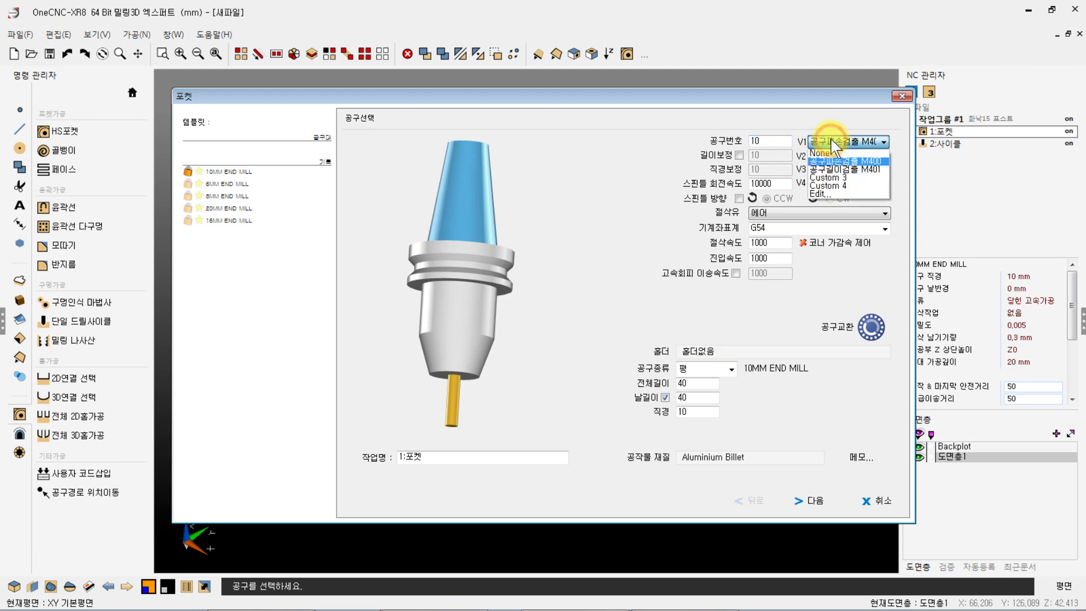
click(829, 141)
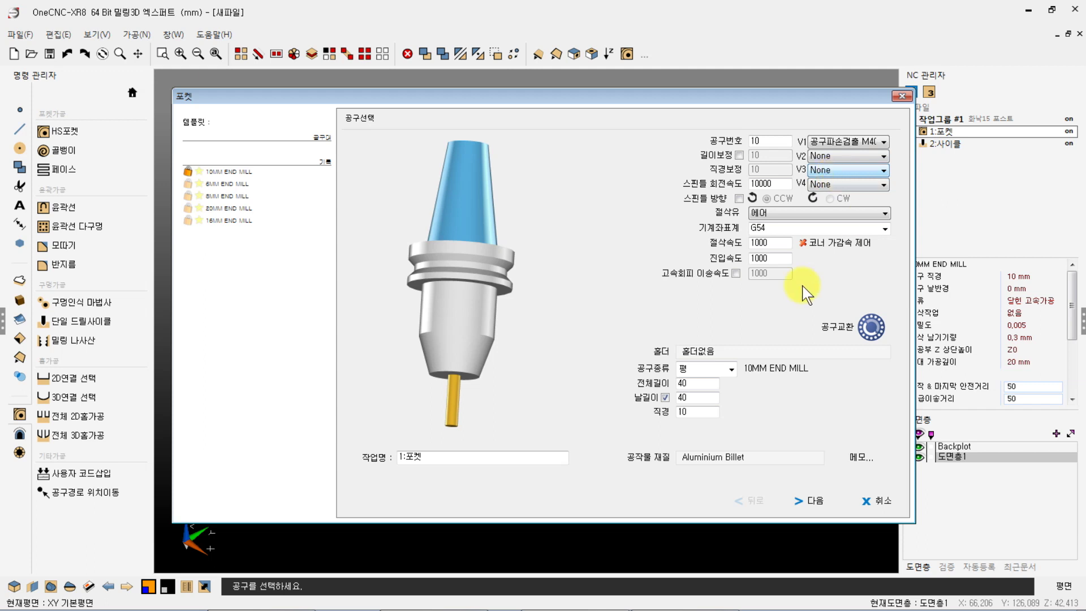
click(829, 142)
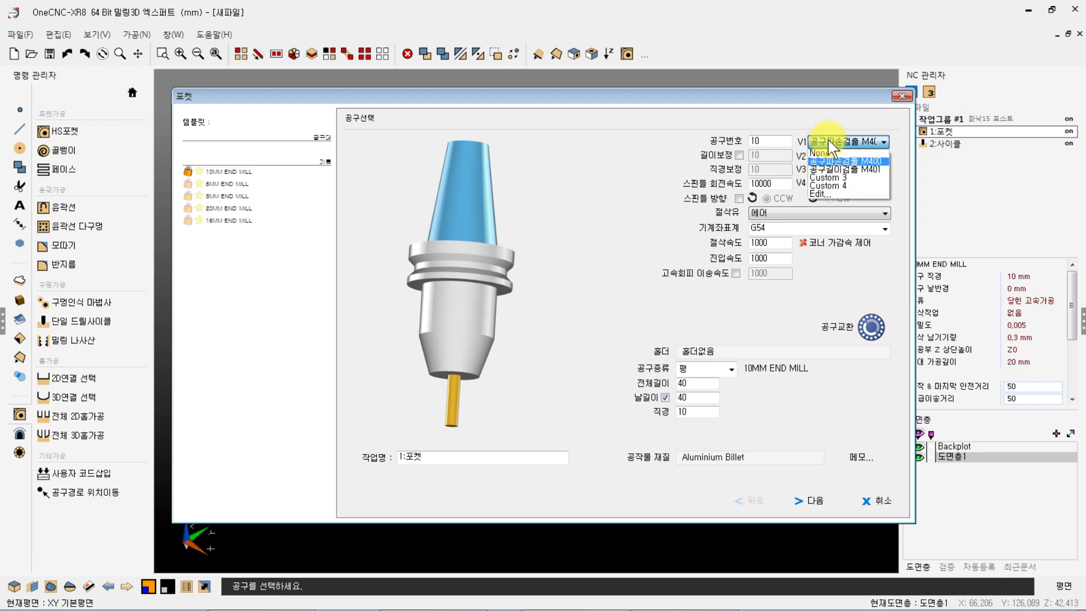
click(828, 140)
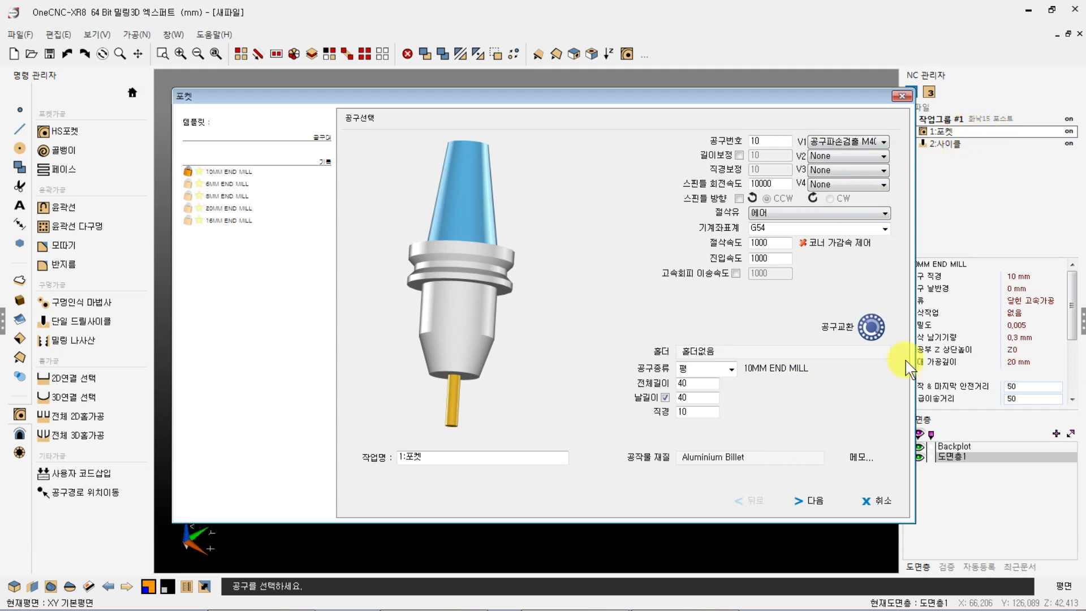
Step: Accept all the pocket machining settings as they are and finish recalculating the 1:포켓 toolpath
click(963, 118)
click(813, 497)
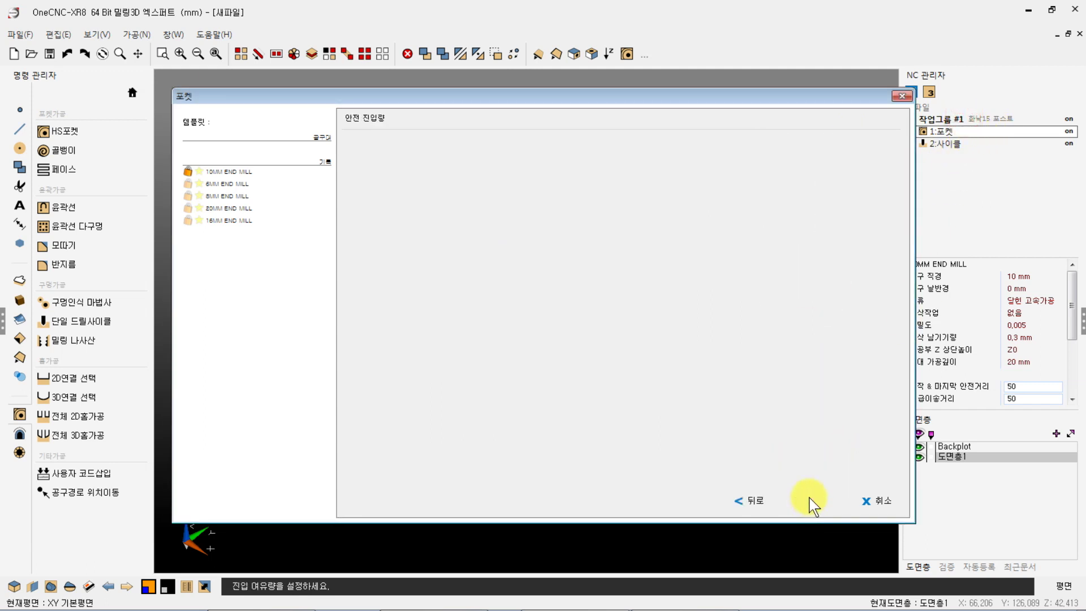
click(810, 500)
click(812, 501)
click(811, 499)
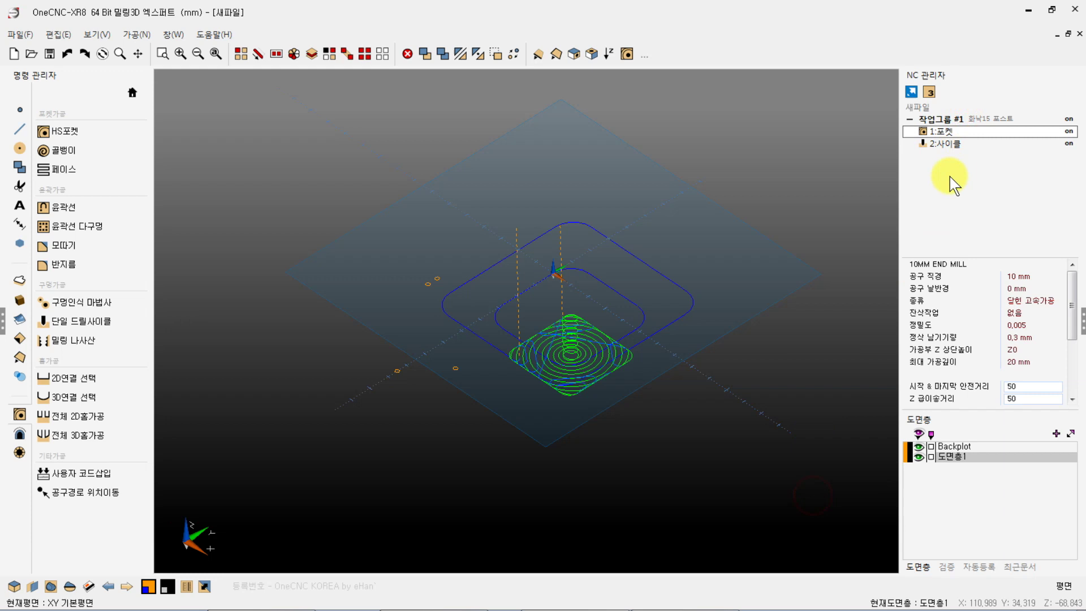
Step: Open the post settings of 작업그룹 #1, examine the coolant and CV option variables available for the 공구교환 format, and accept the settings
double_click(962, 119)
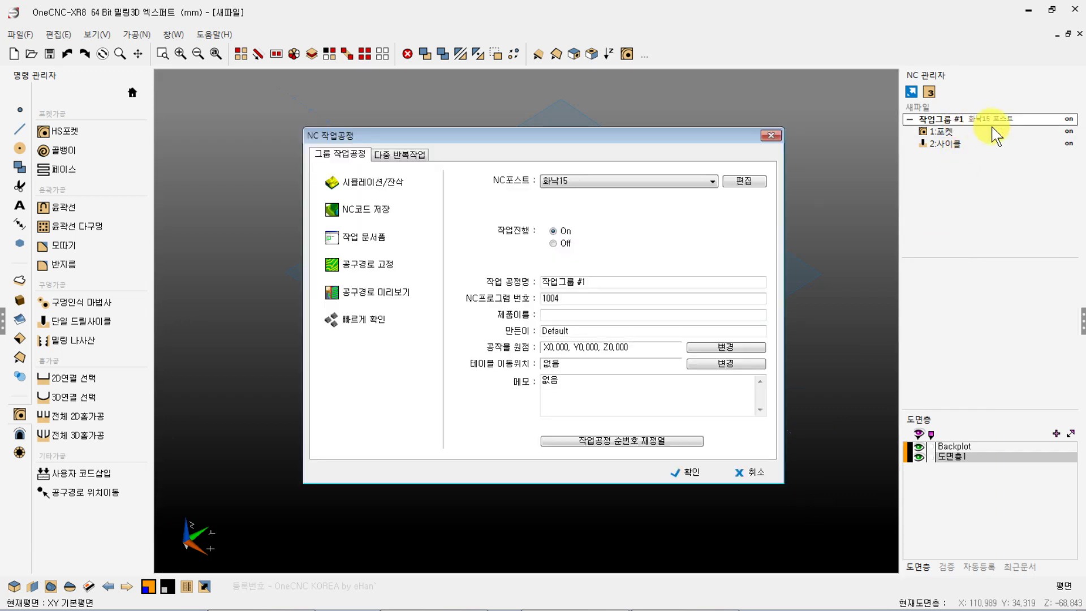
click(735, 180)
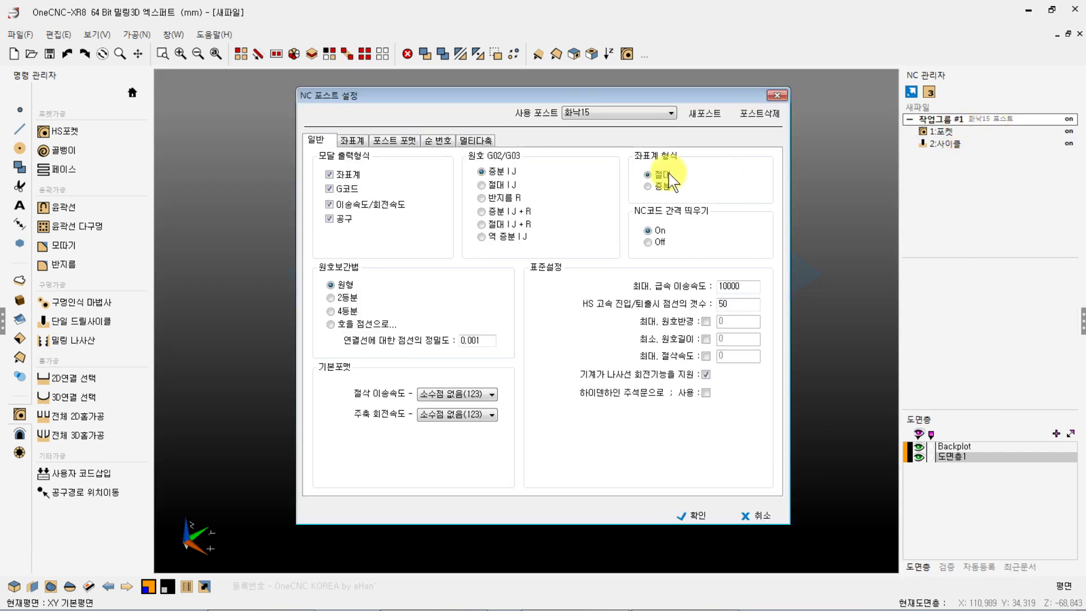
click(408, 148)
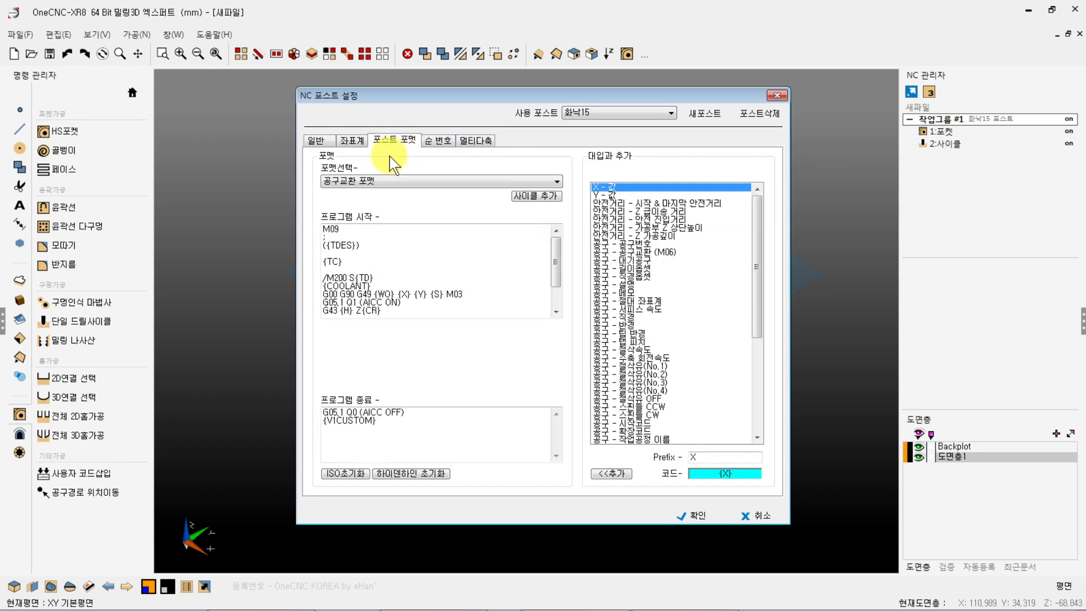
click(371, 266)
drag(757, 225, 761, 318)
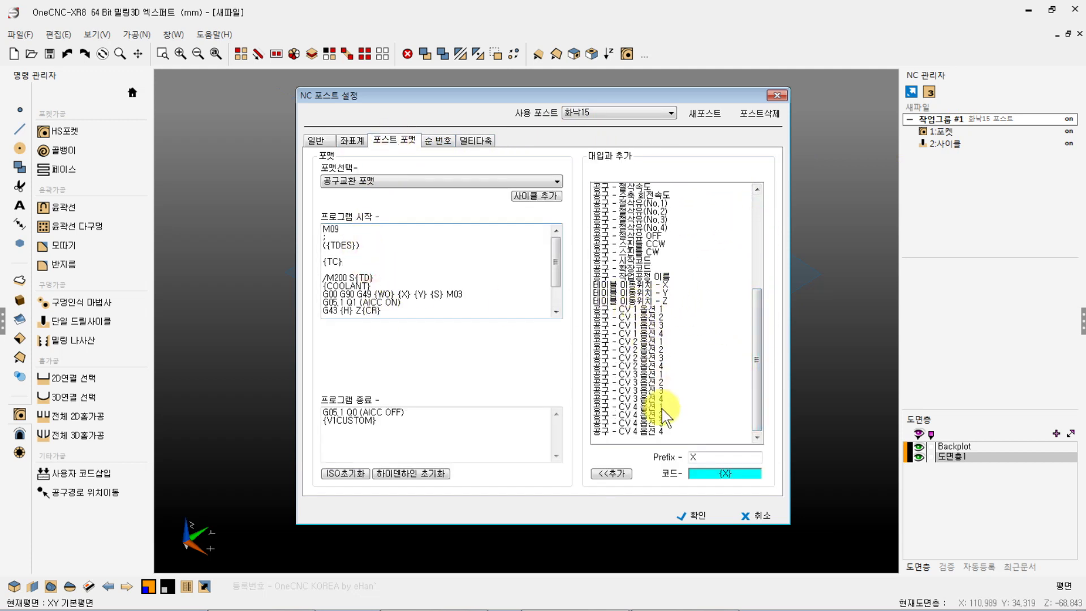
click(658, 204)
click(656, 228)
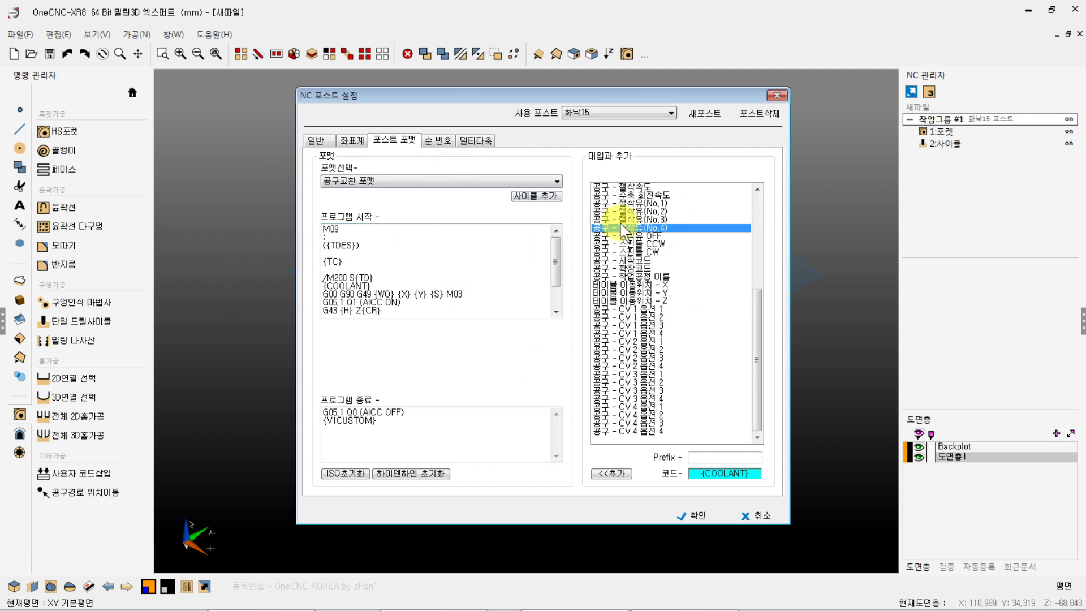
click(679, 515)
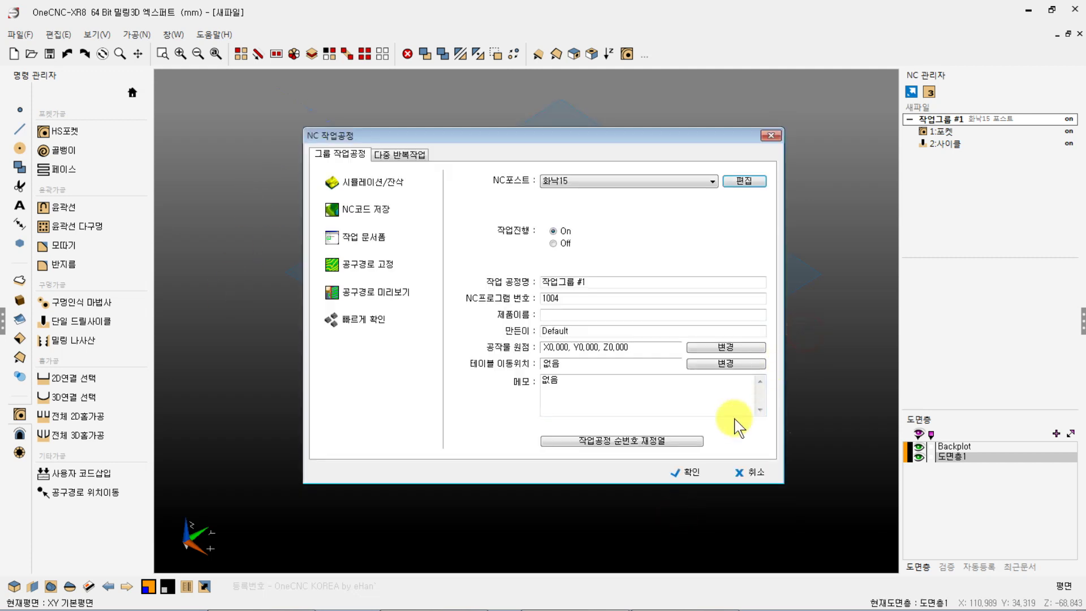